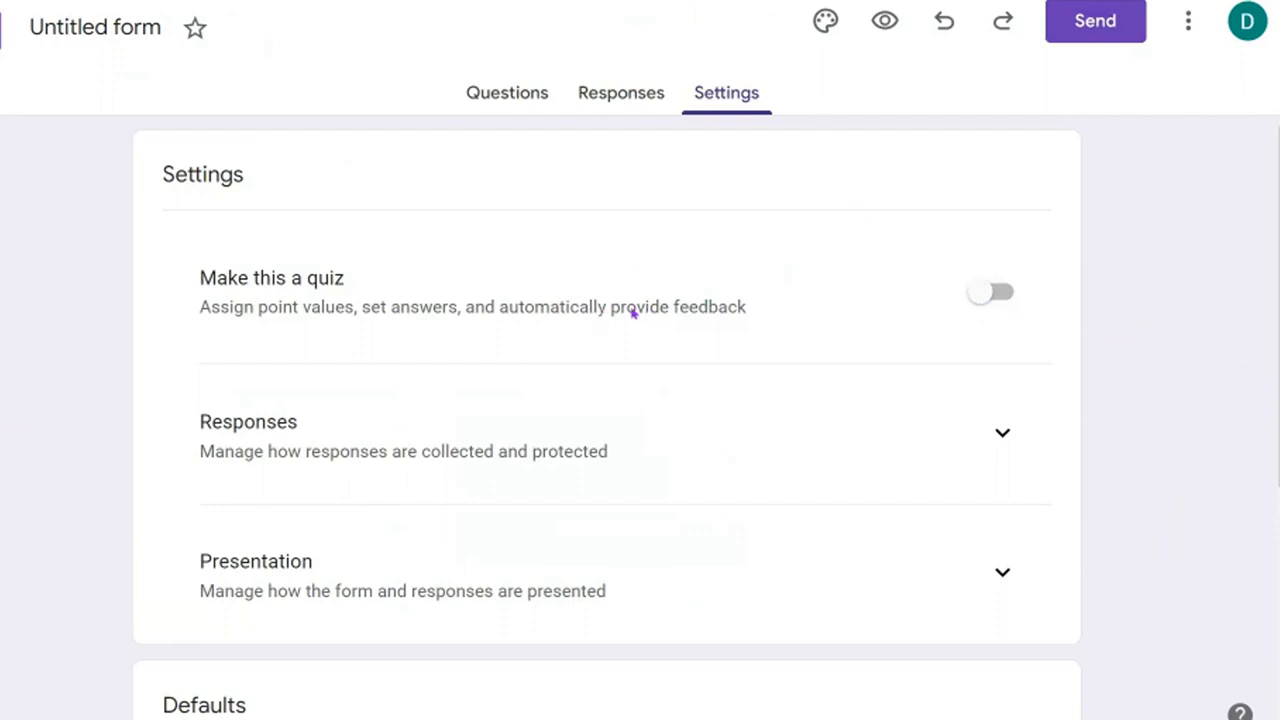
Step: Turn the form into a quiz and keep grades released immediately after each submission
left_click(995, 295)
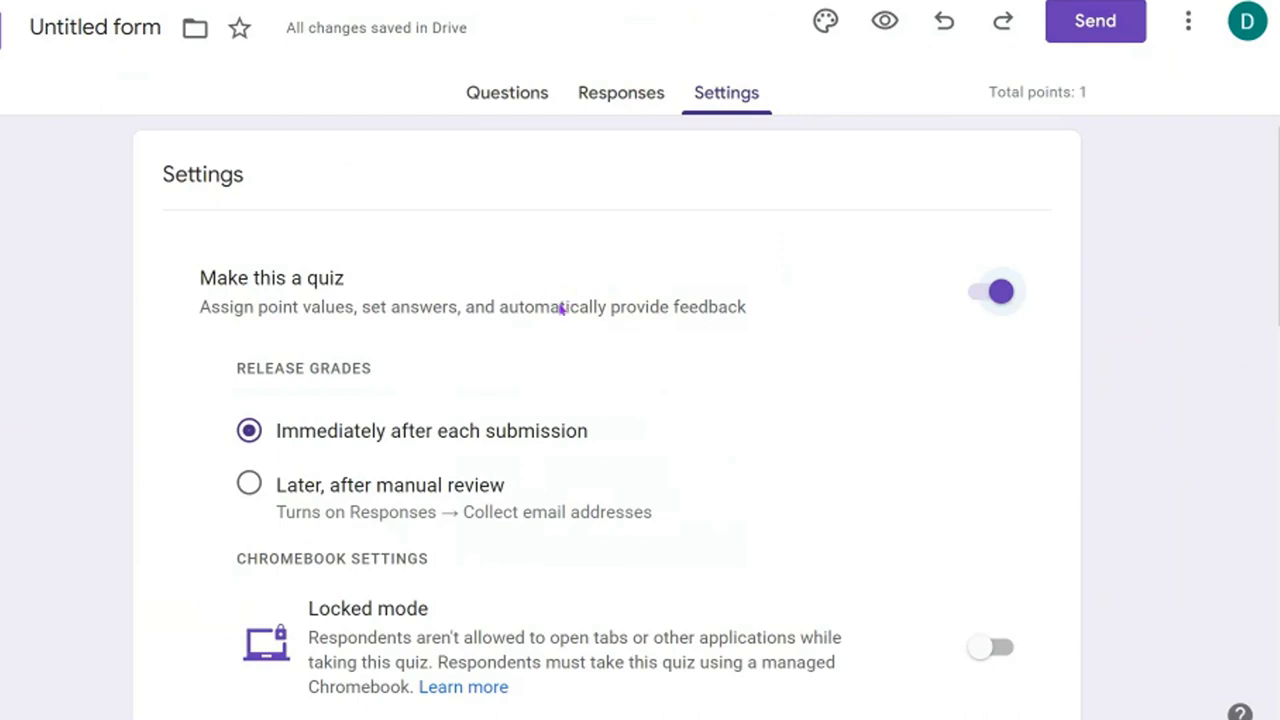
scroll(562, 310, "down", 1)
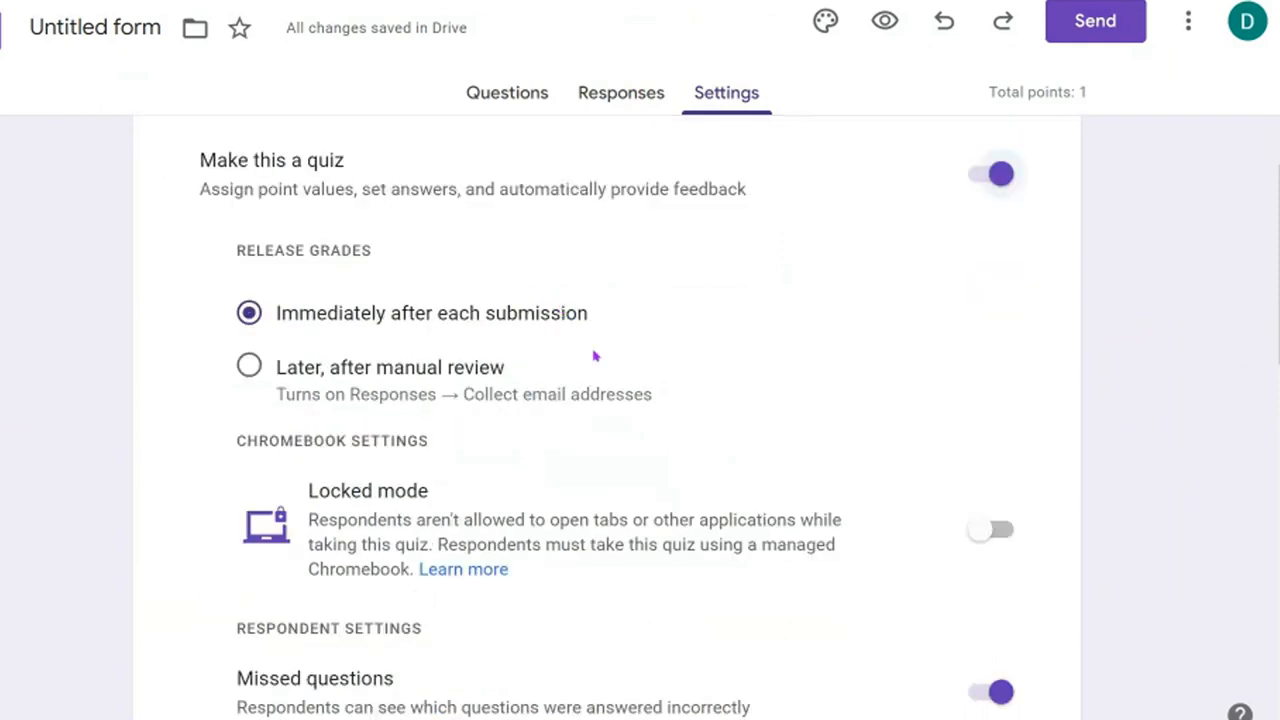
scroll(591, 386, "down", 1)
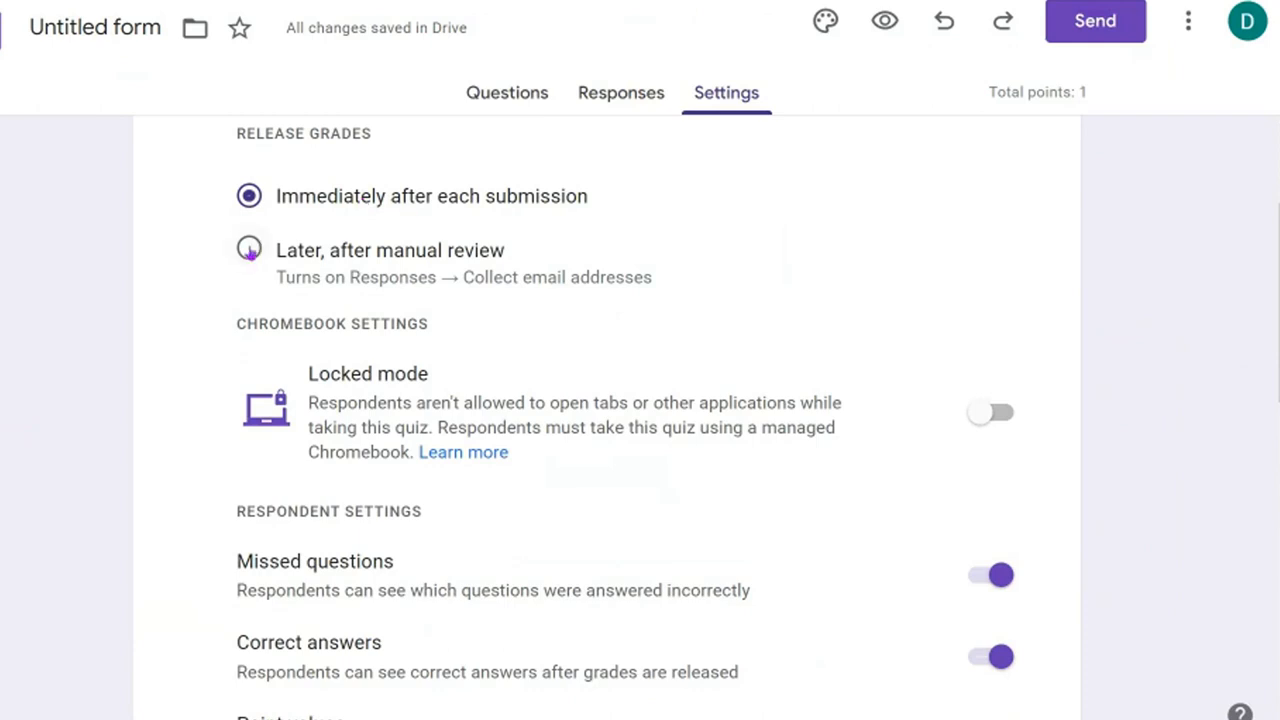
left_click(249, 249)
left_click(246, 197)
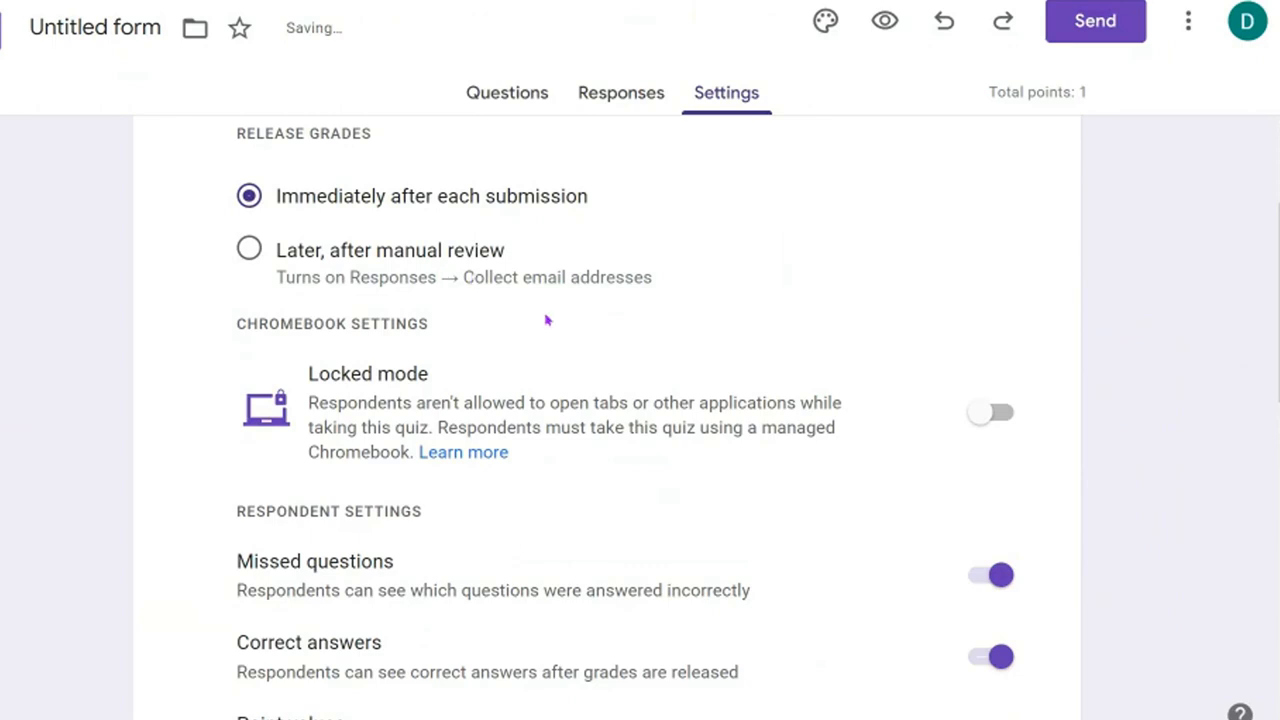
Step: Turn on Locked mode for the quiz in the Chromebook settings
scroll(539, 321, "down", 1)
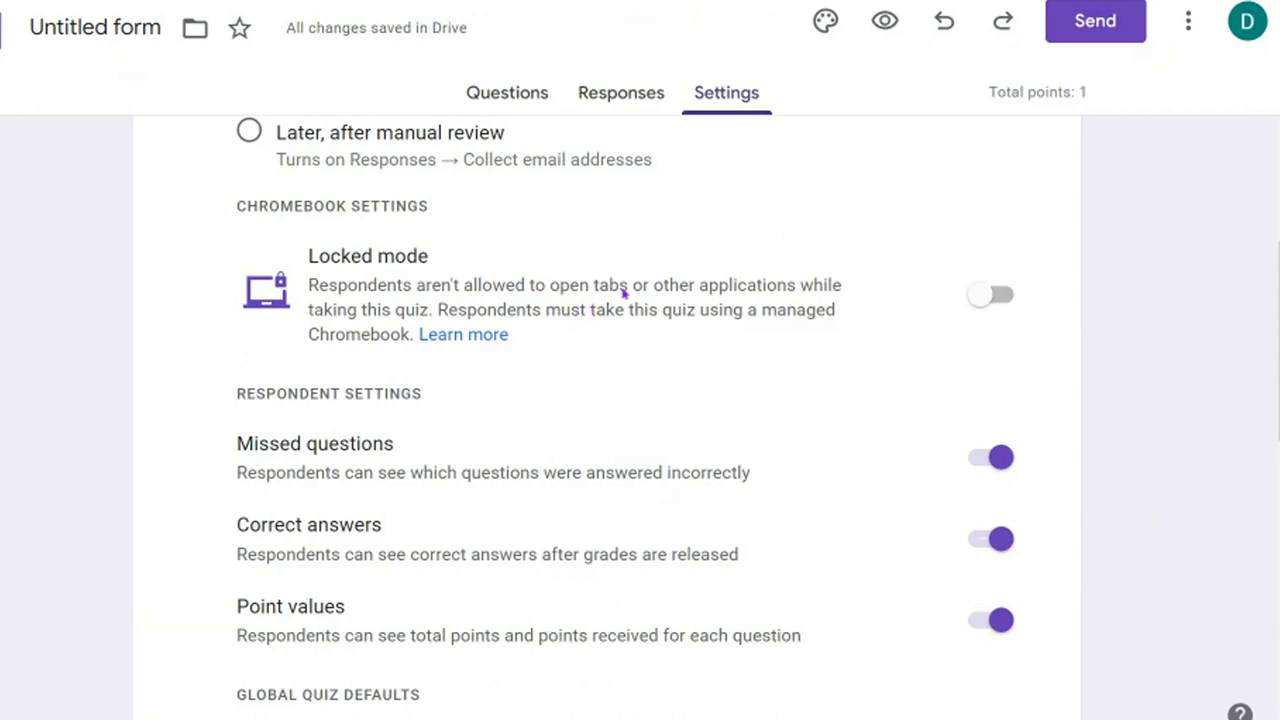
left_click(996, 295)
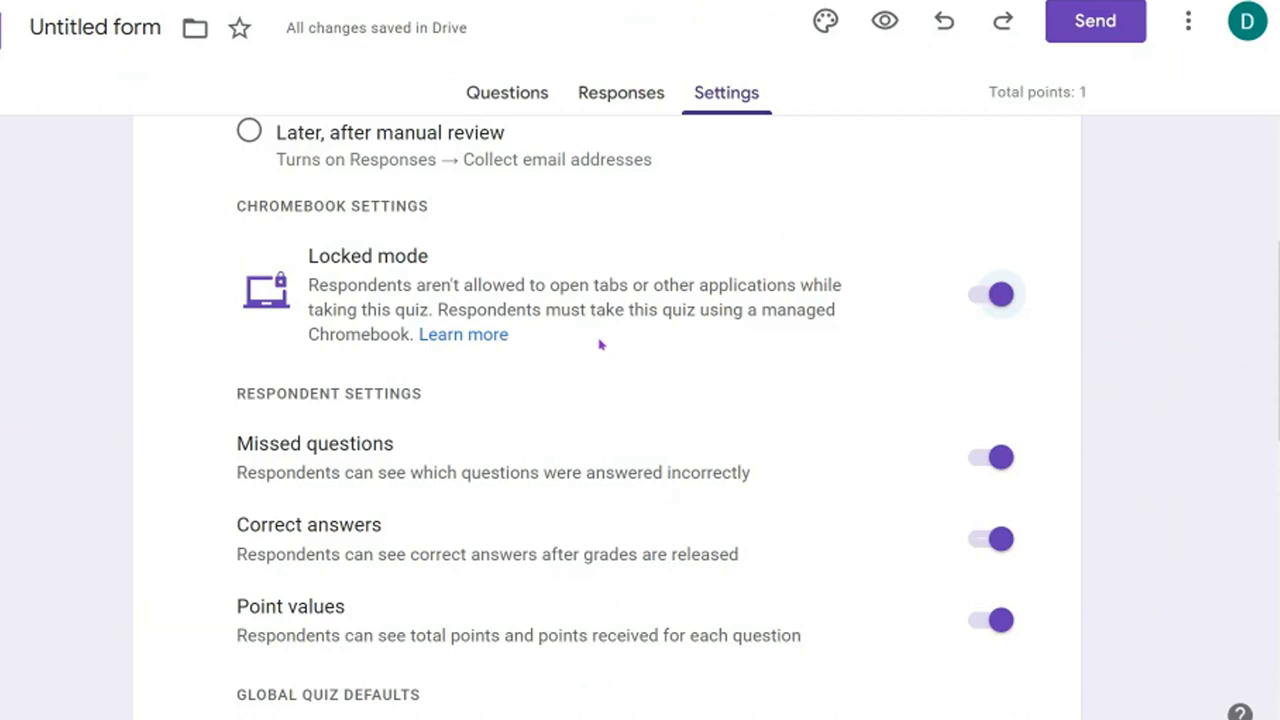
Step: Review the respondent settings, the default question point value, and the expanded response collection and sign-in settings
scroll(600, 346, "down", 1)
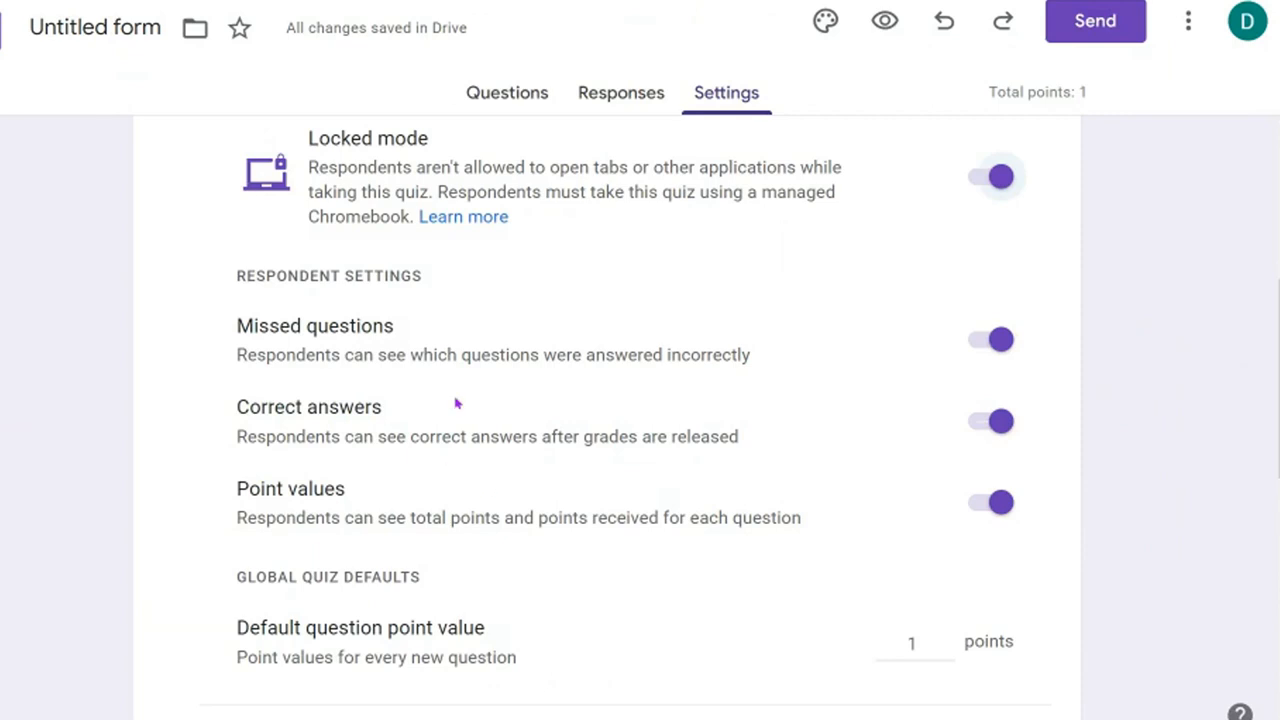
scroll(459, 402, "down", 2)
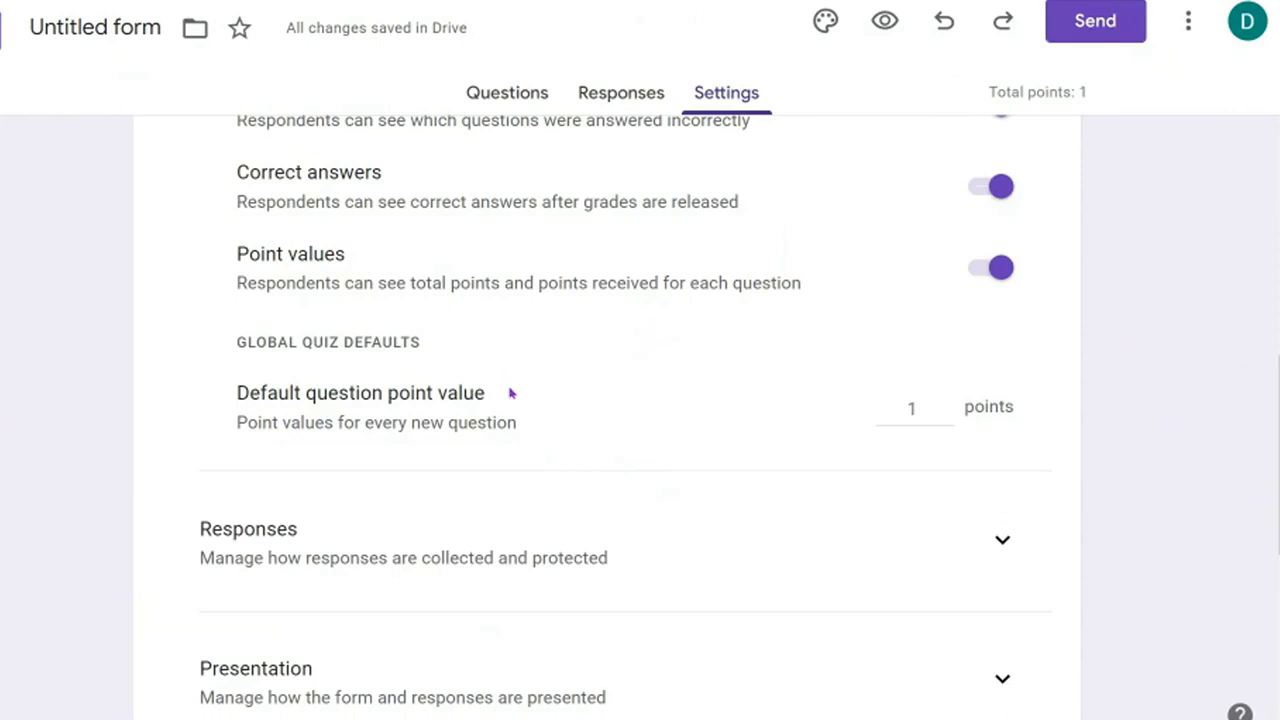
scroll(520, 385, "down", 2)
scroll(540, 317, "up", 2)
scroll(728, 352, "down", 3)
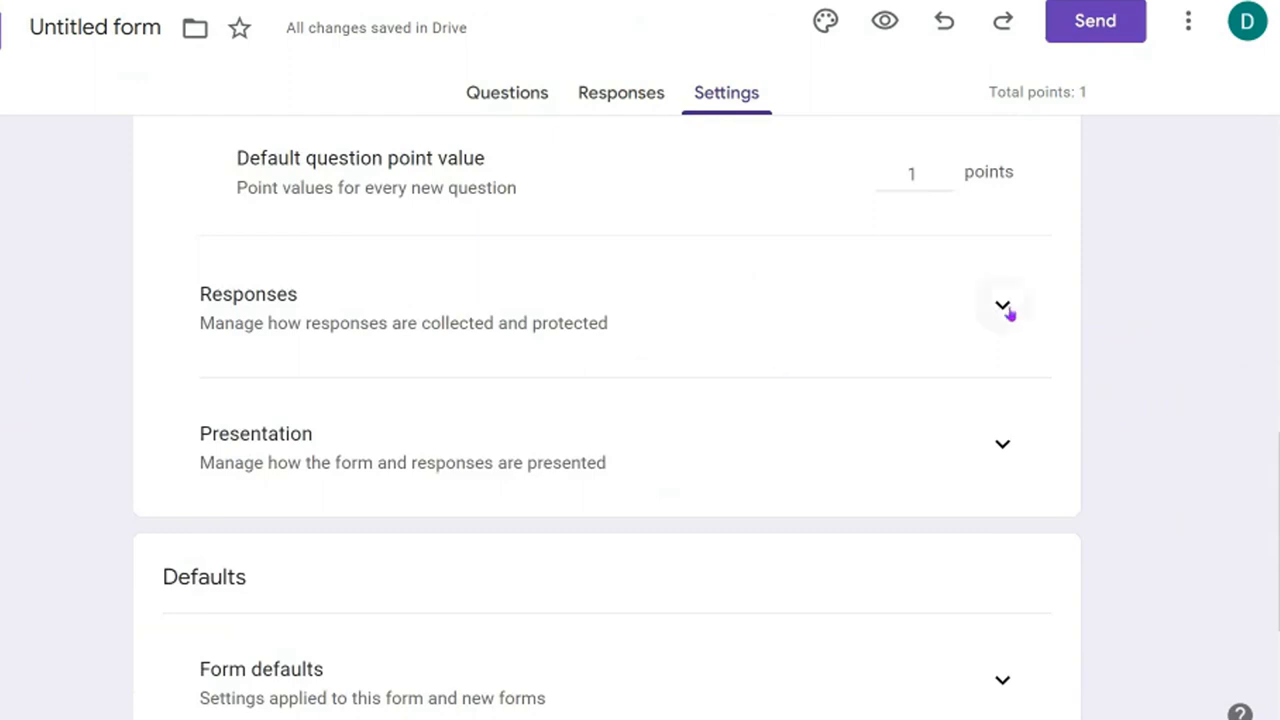
left_click(1002, 310)
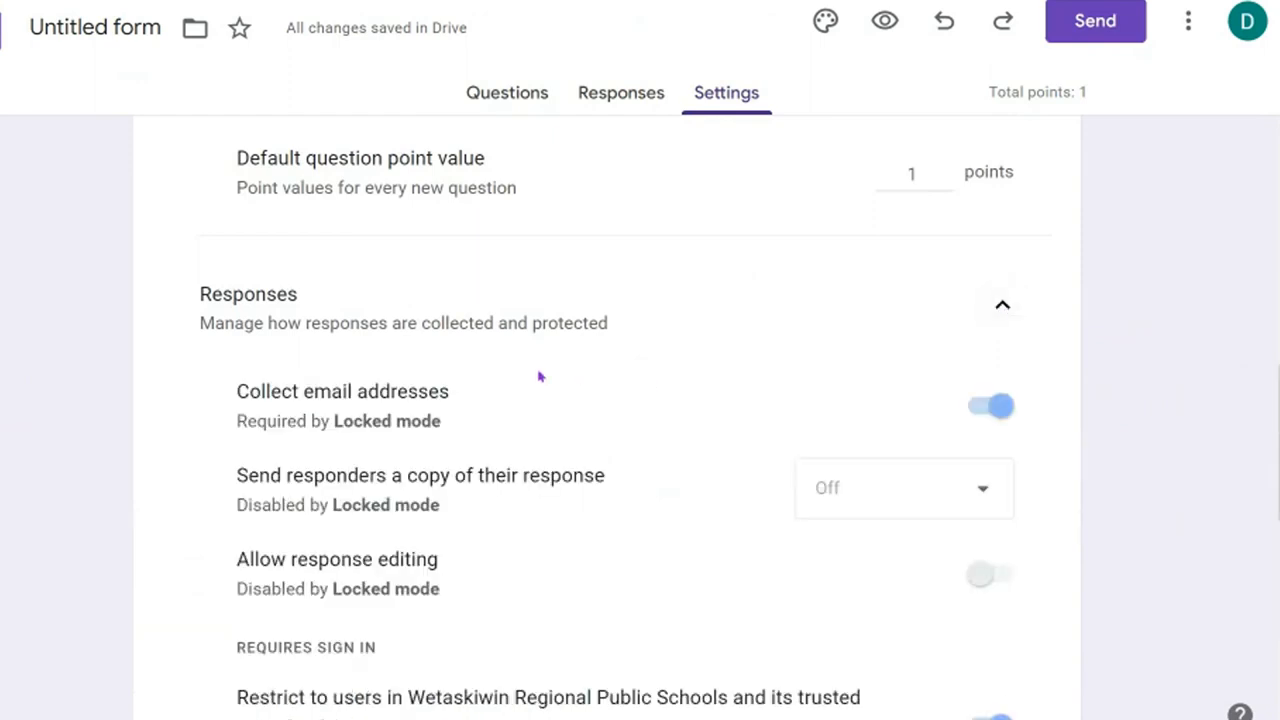
scroll(539, 376, "down", 1)
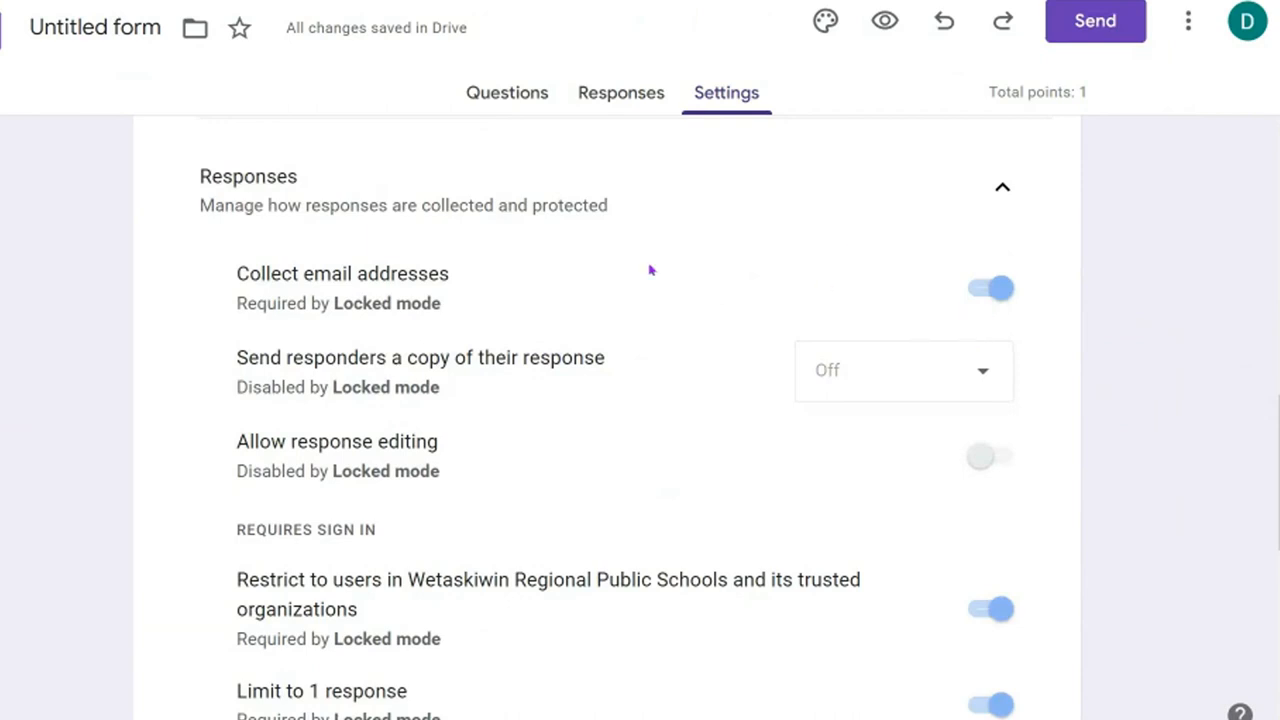
scroll(650, 270, "up", 2)
scroll(652, 272, "down", 3)
scroll(518, 286, "down", 1)
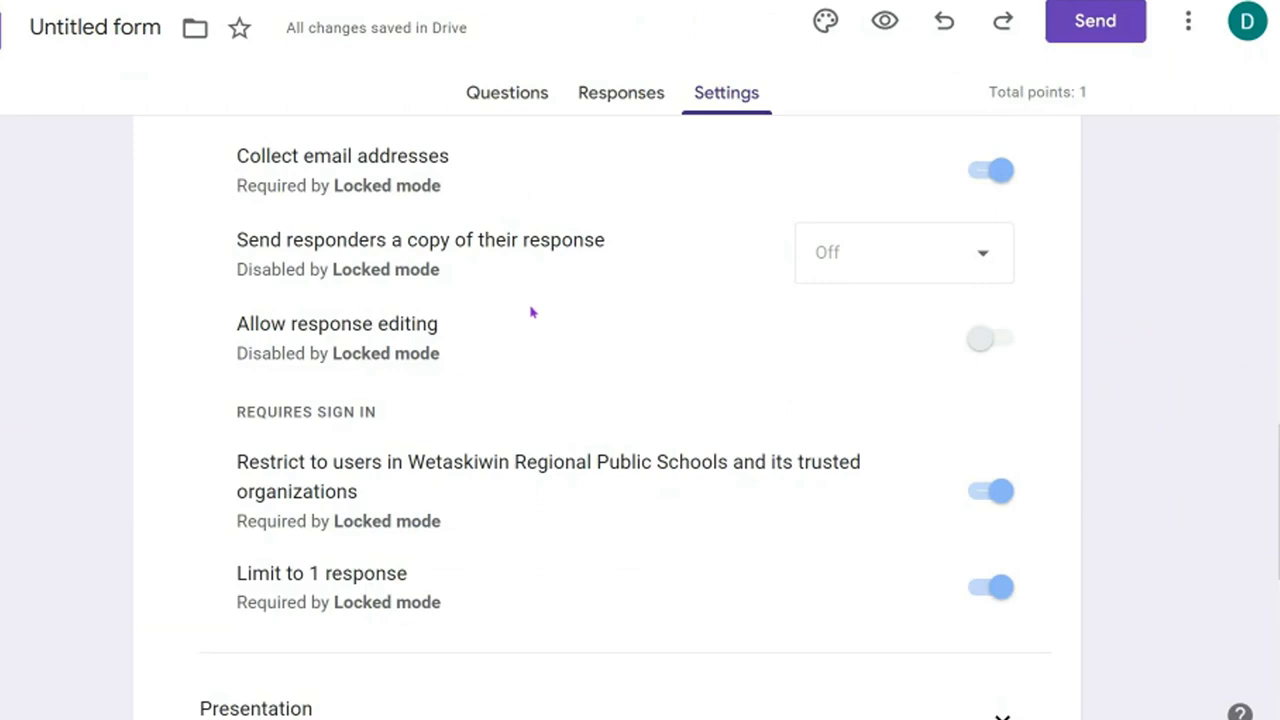
scroll(531, 310, "down", 1)
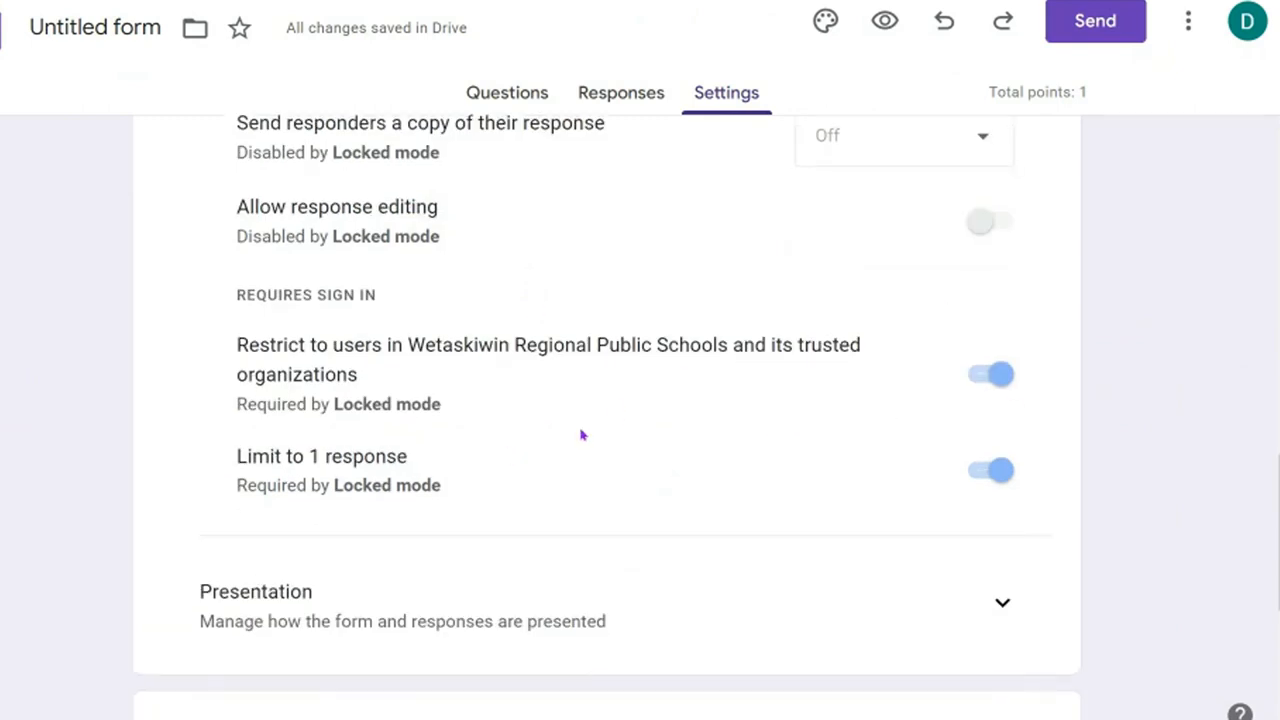
Step: Turn on Shuffle question order in the presentation settings and open the confirmation message for editing
scroll(569, 409, "down", 1)
left_click(1002, 487)
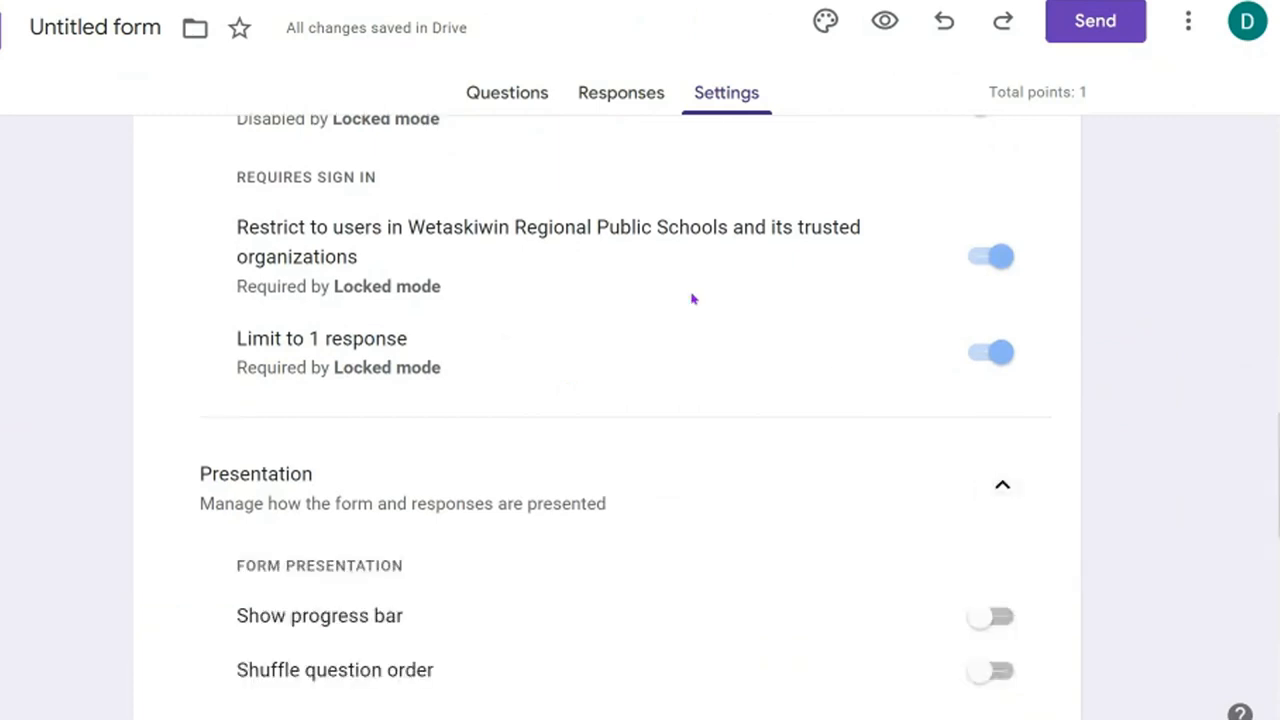
scroll(693, 330, "down", 2)
scroll(693, 330, "down", 1)
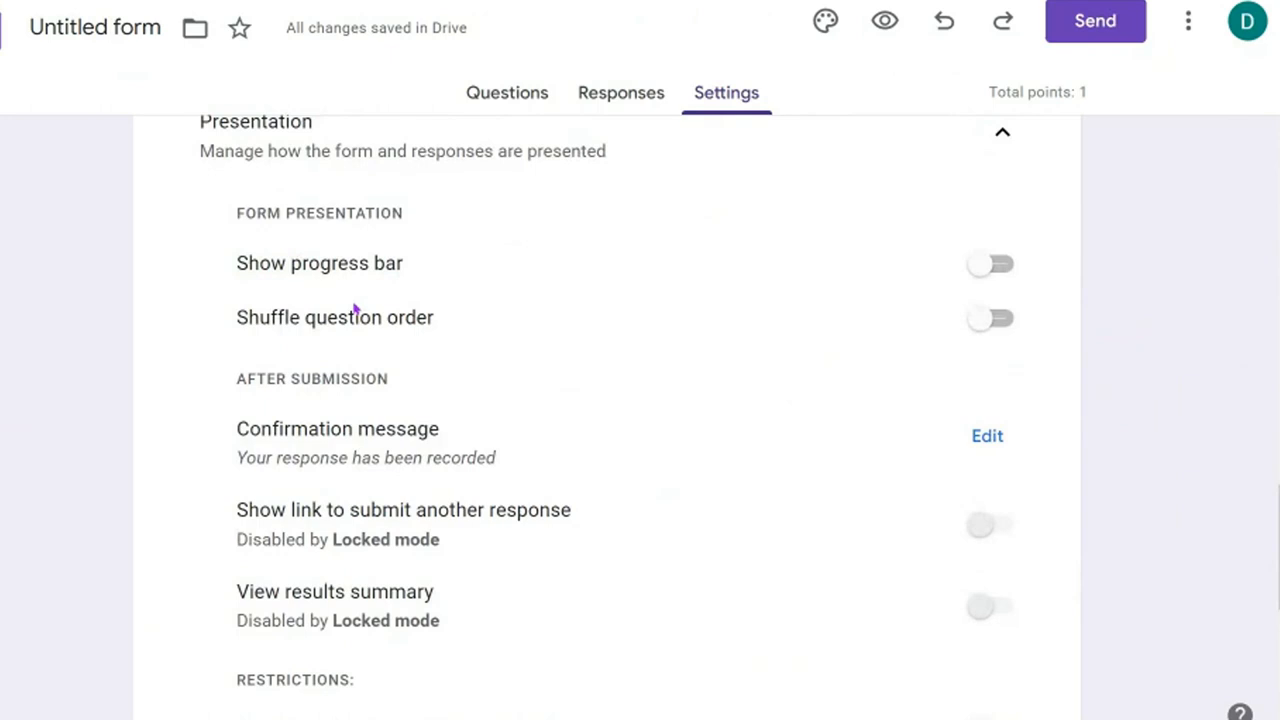
left_click(1005, 325)
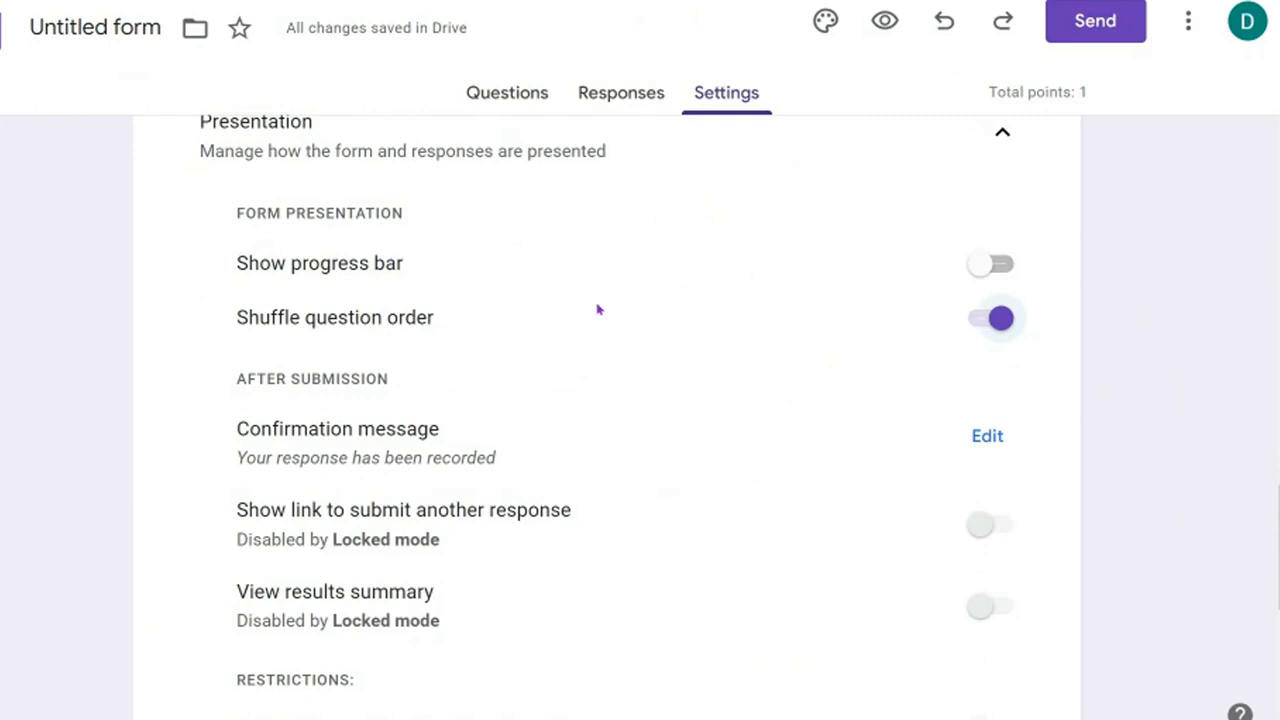
scroll(598, 310, "down", 1)
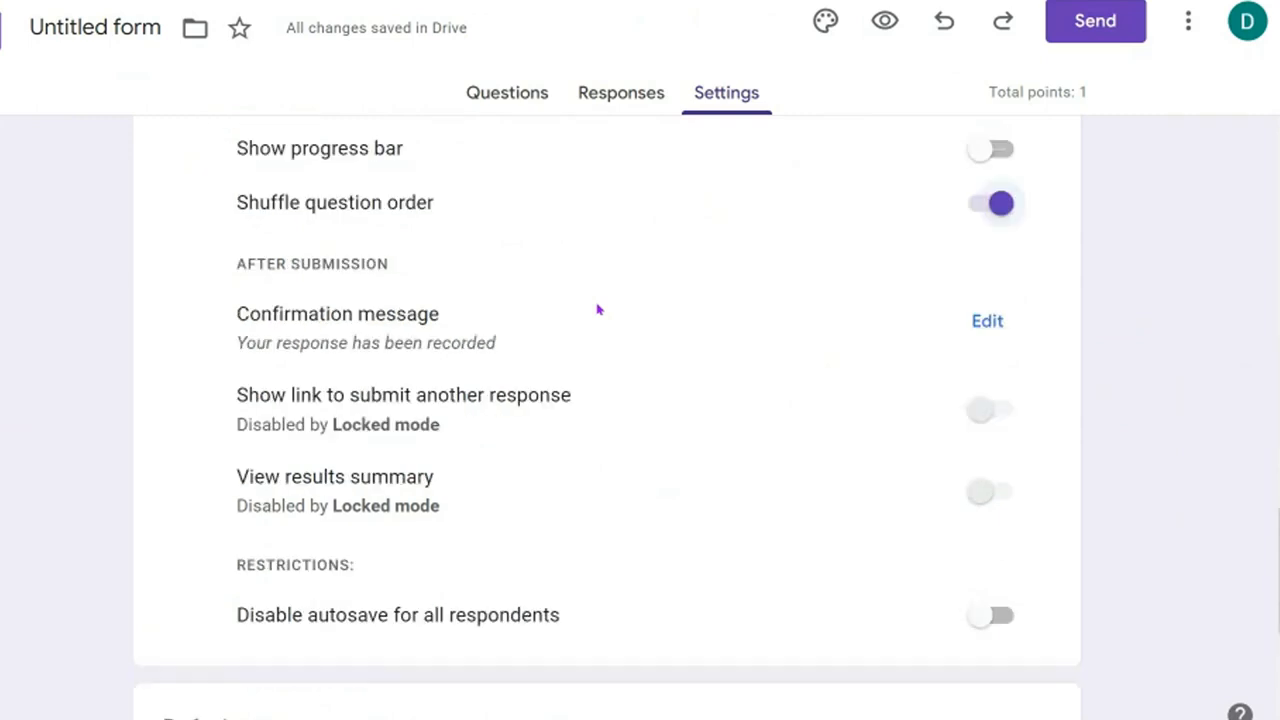
left_click(983, 324)
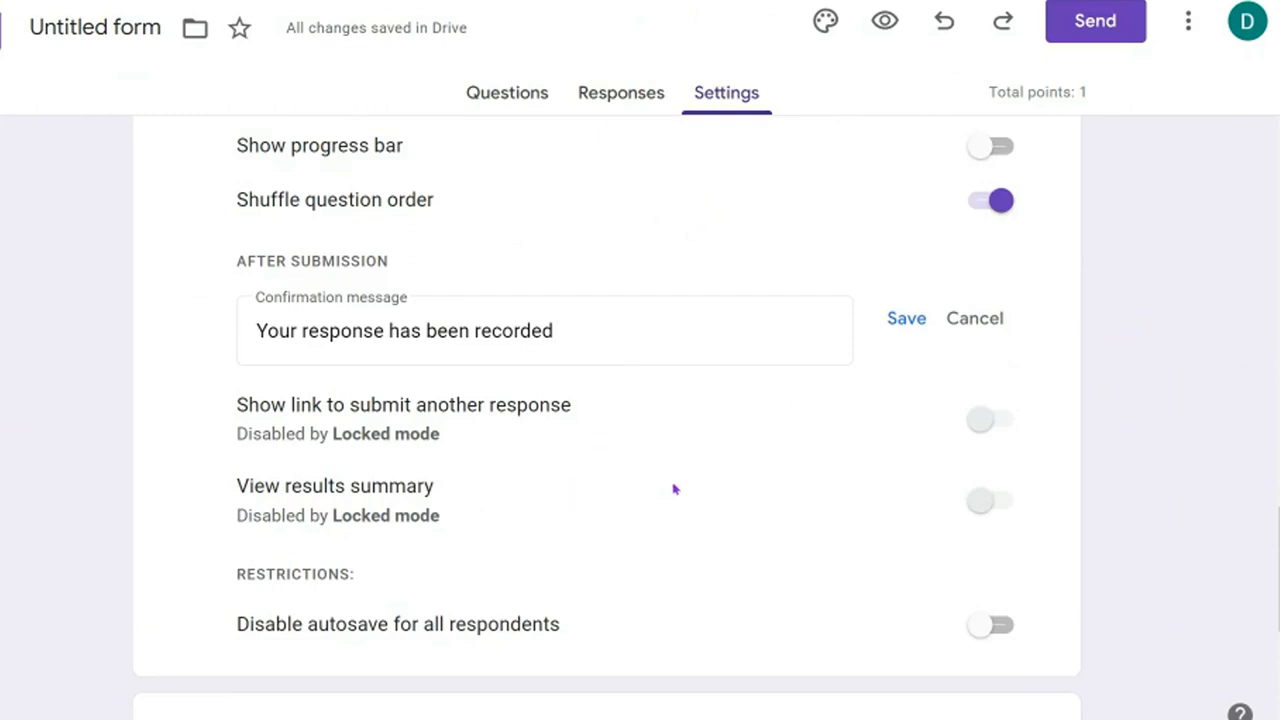
Step: Turn off Locked mode for the quiz in the Chromebook settings
scroll(683, 490, "up", 6)
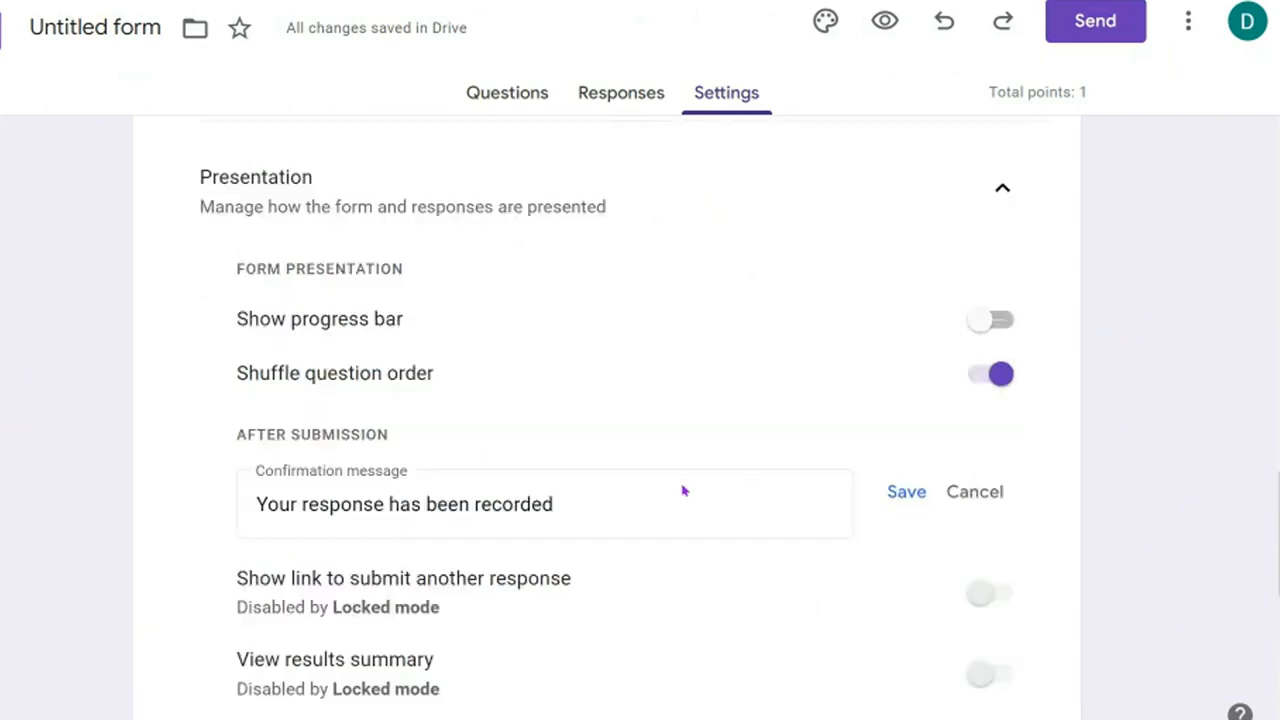
scroll(683, 490, "up", 4)
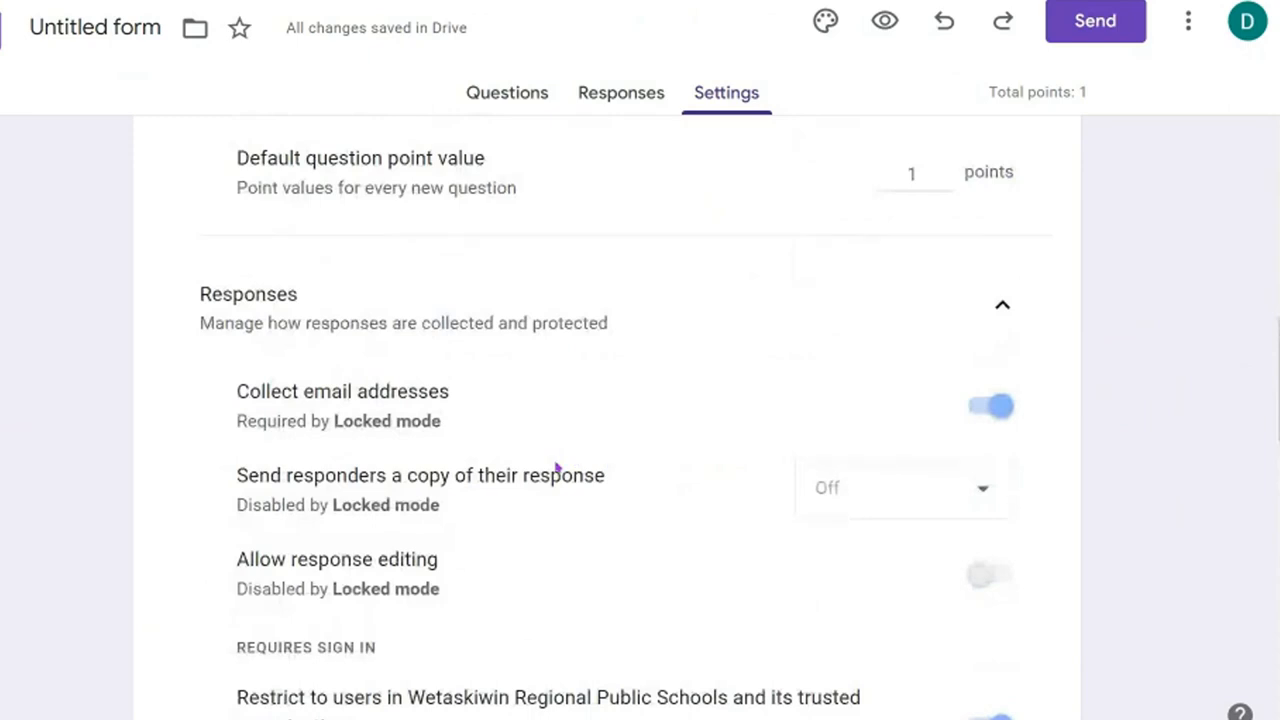
scroll(548, 474, "up", 5)
scroll(557, 477, "up", 4)
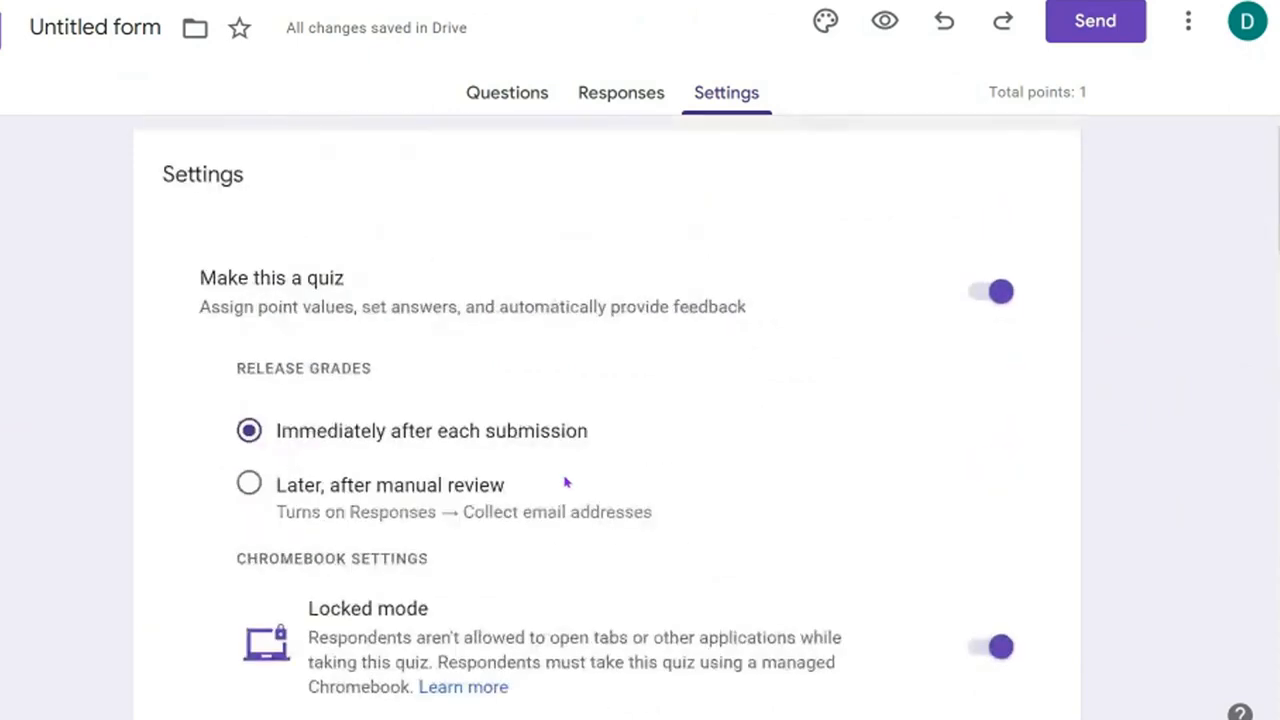
scroll(661, 462, "down", 3)
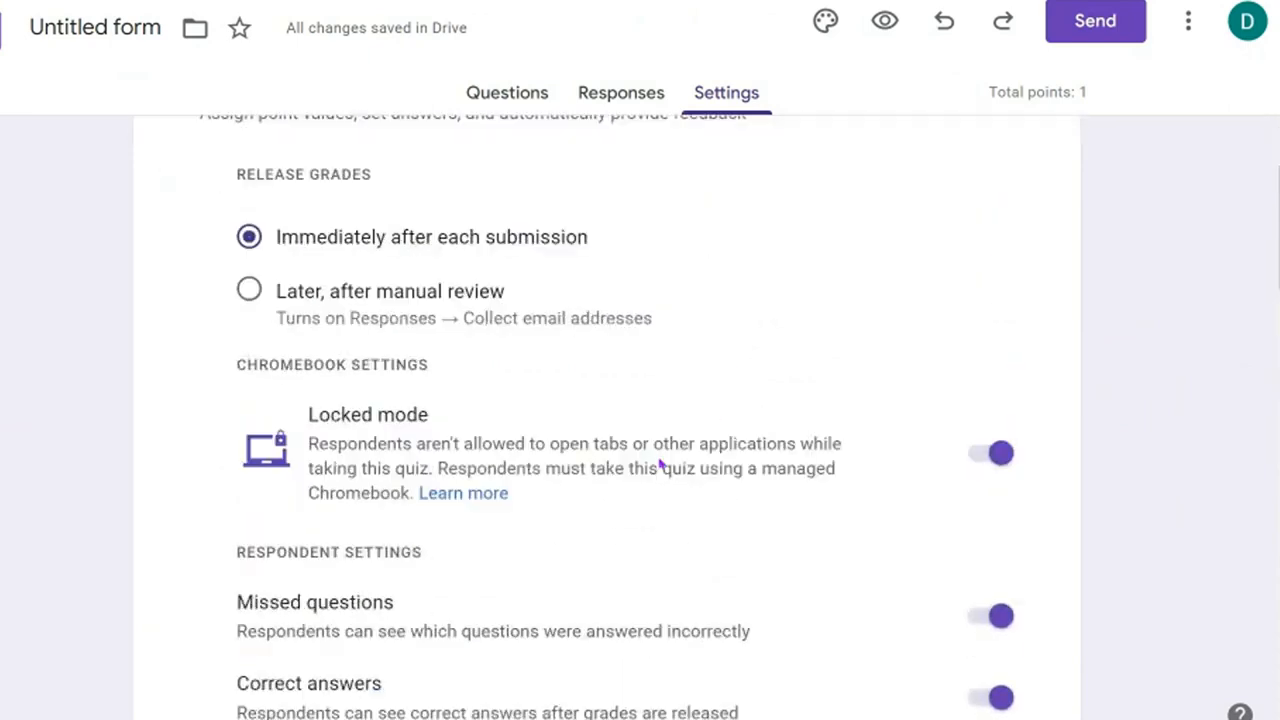
left_click(977, 418)
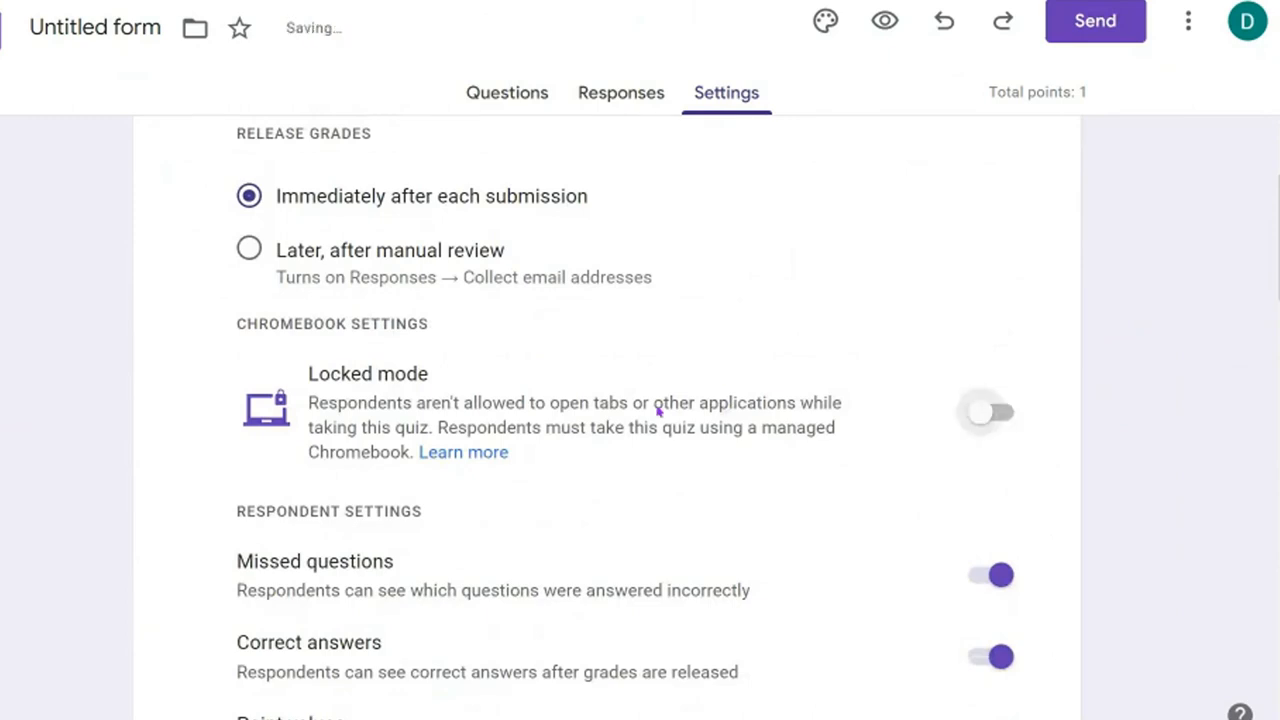
scroll(666, 423, "up", 3)
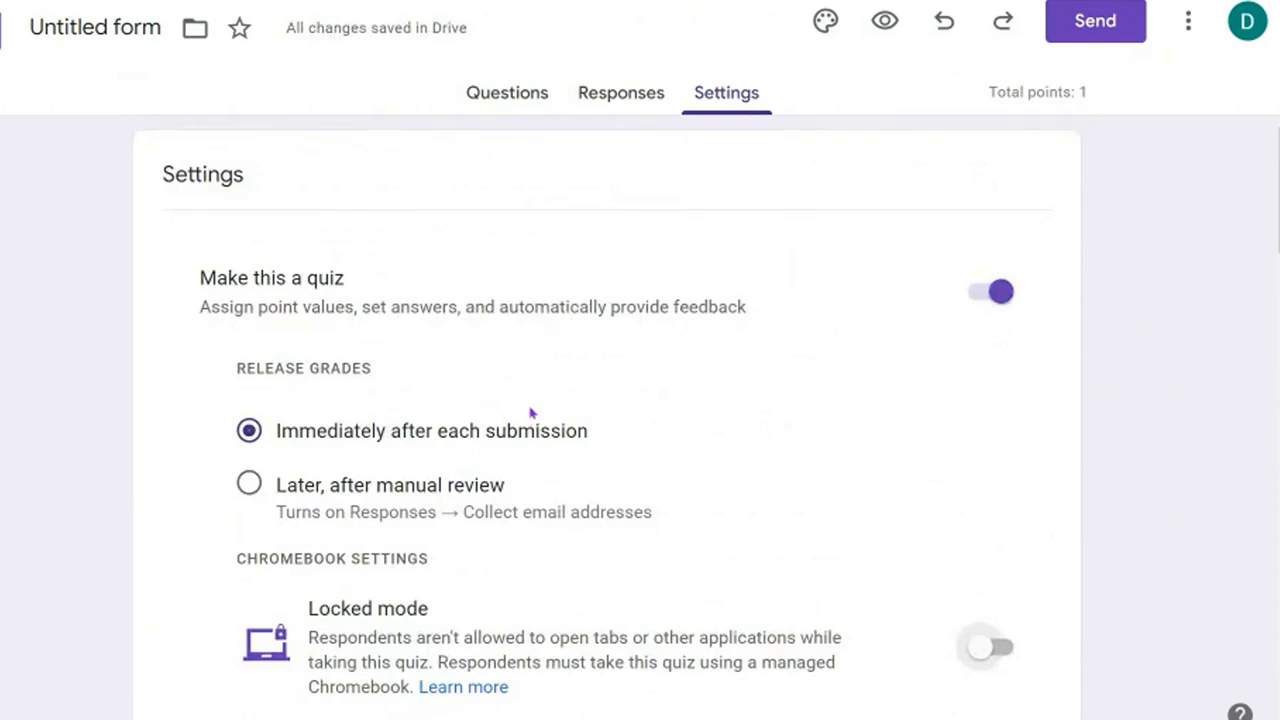
scroll(530, 414, "down", 1)
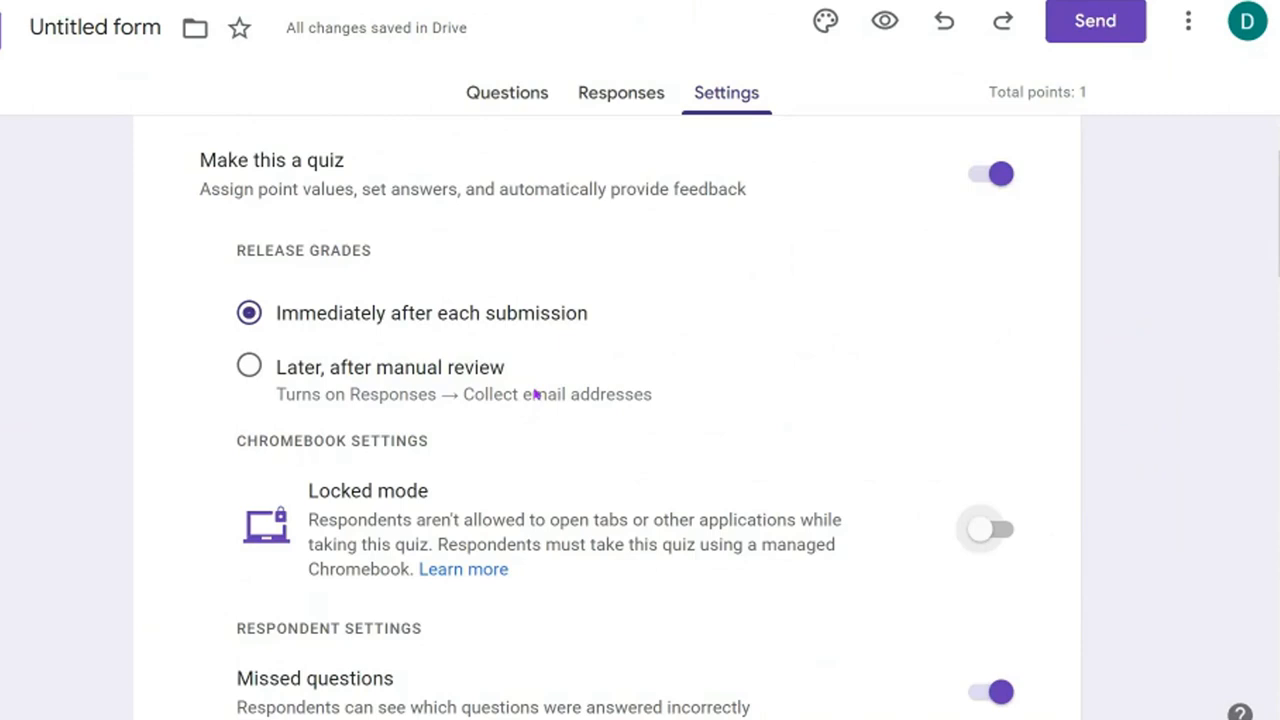
scroll(535, 394, "up", 1)
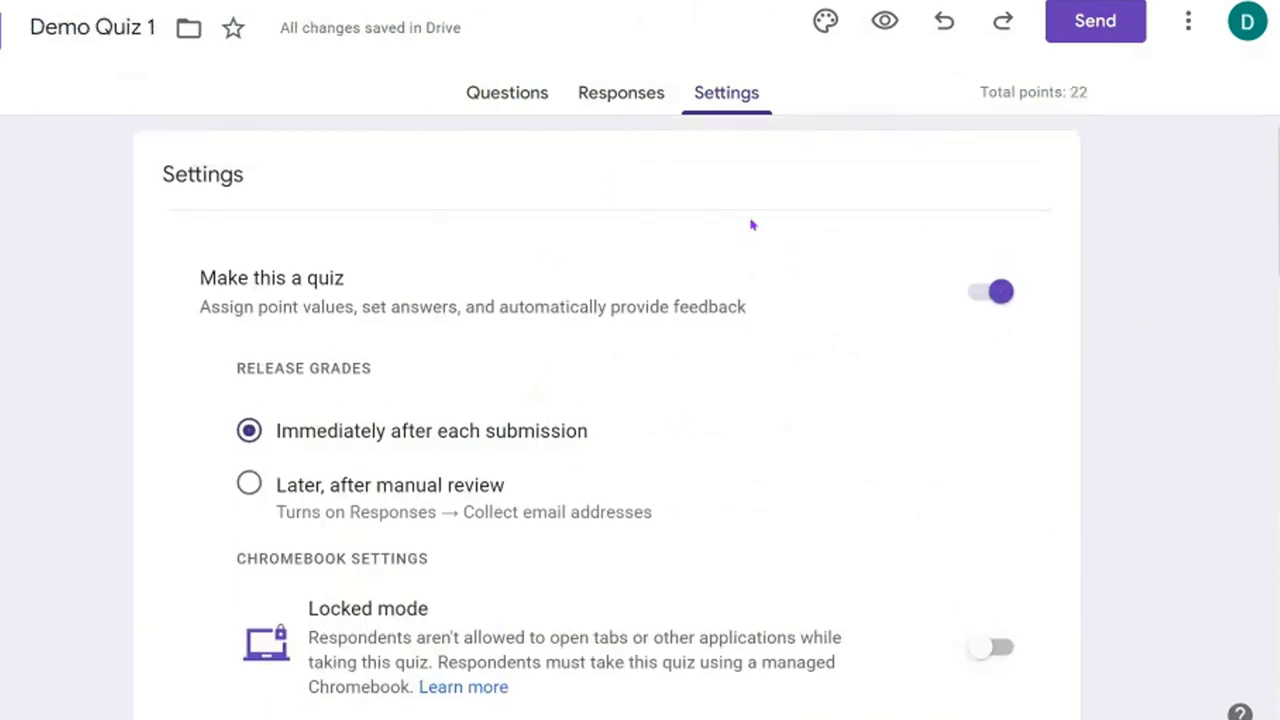
Step: Switch to the Demo Quiz 1 form and open the answer key of its Multiple Choice question
key("ctrl+Tab")
left_click(498, 100)
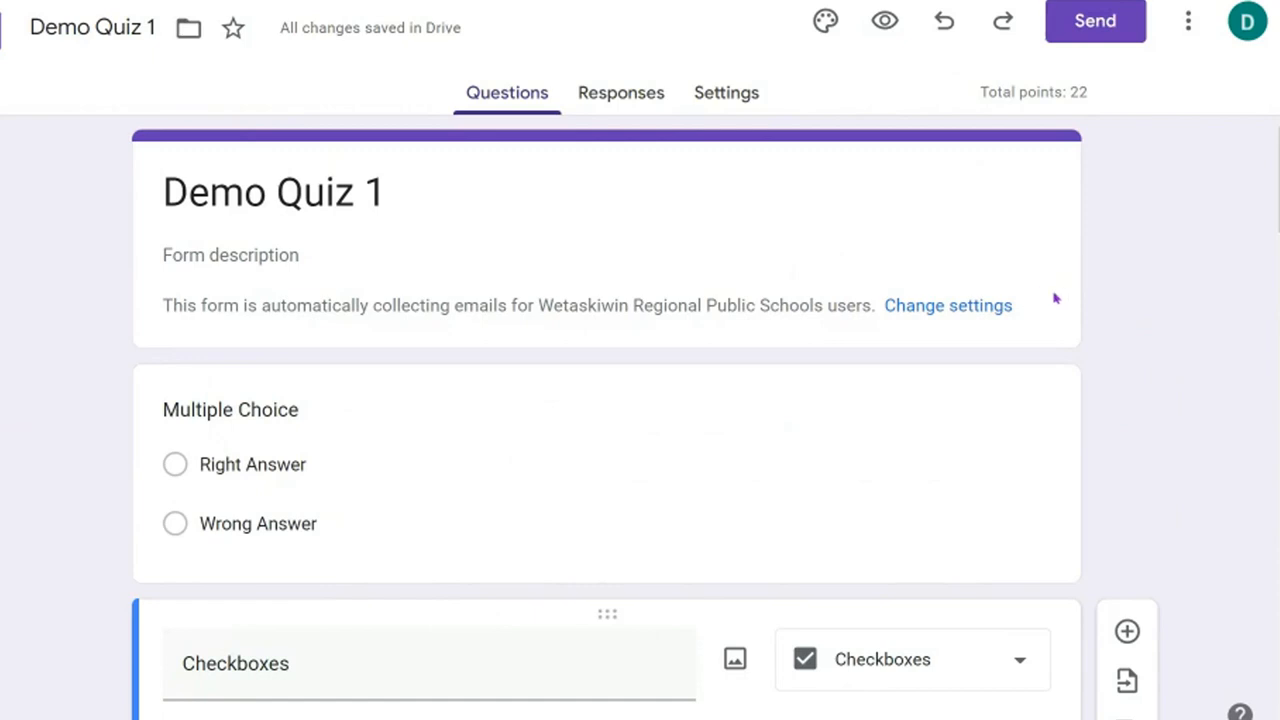
scroll(1055, 298, "down", 1)
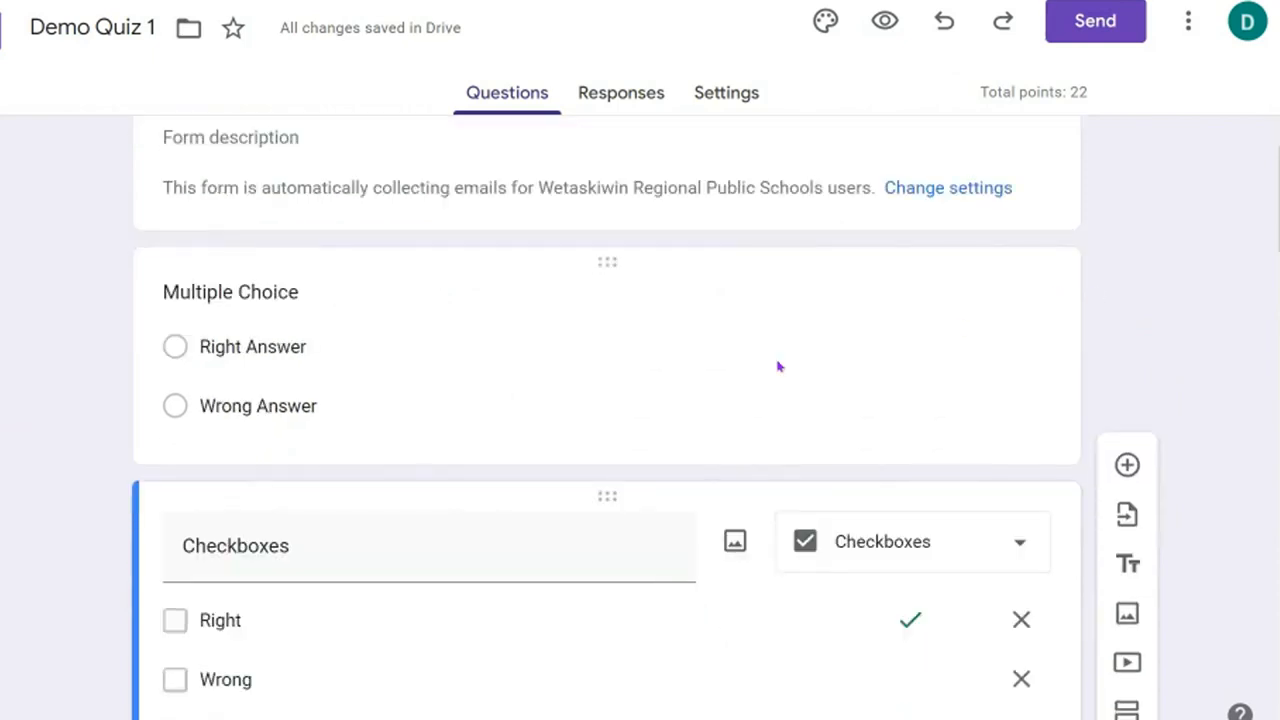
left_click(608, 263)
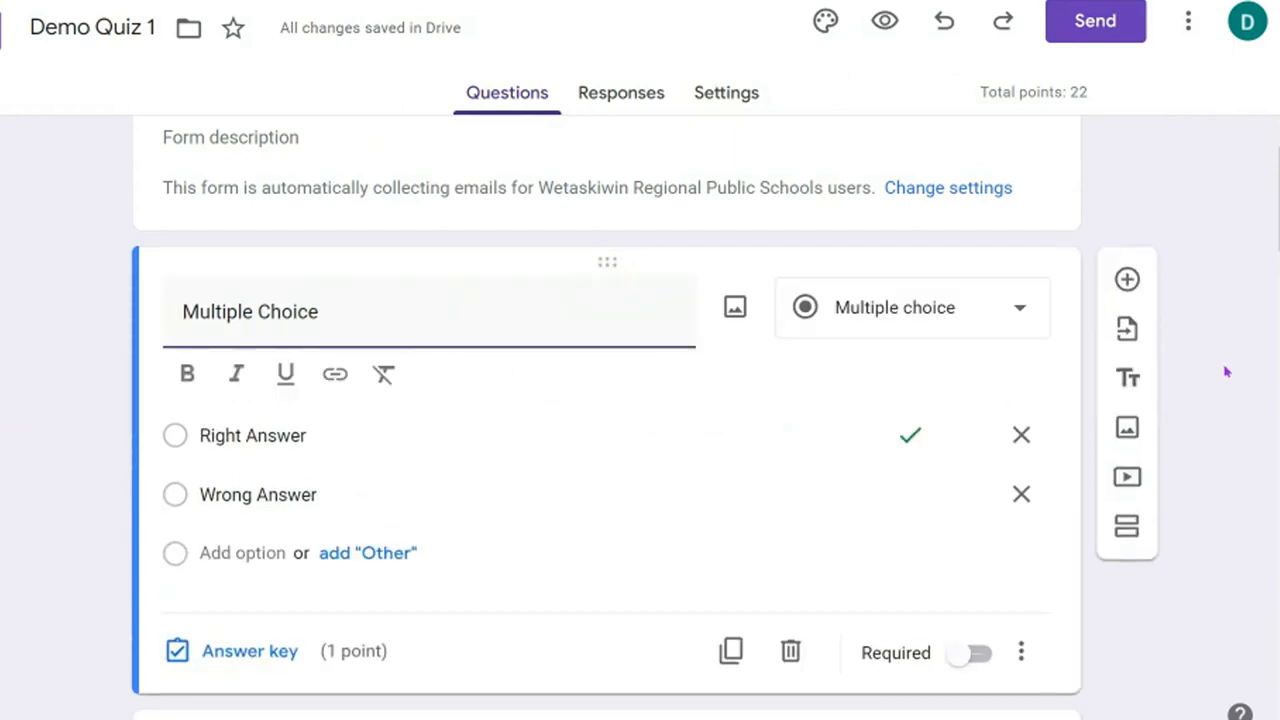
scroll(1226, 372, "down", 1)
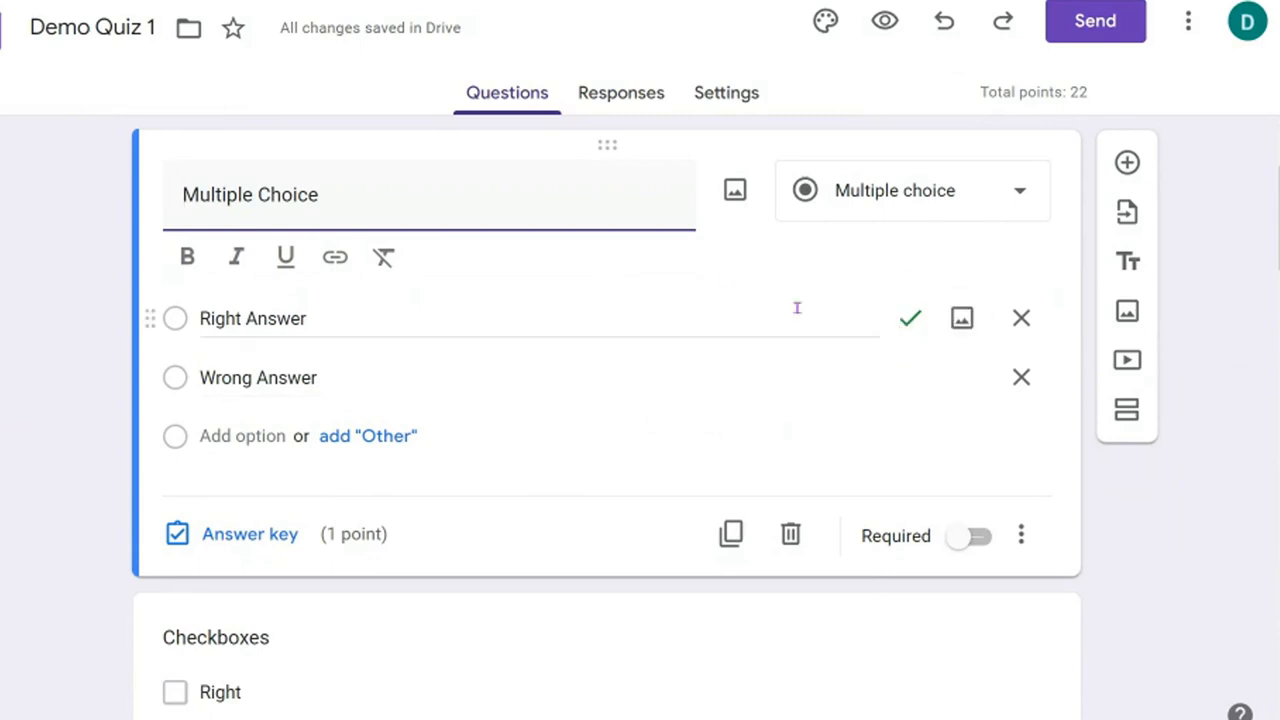
left_click(249, 543)
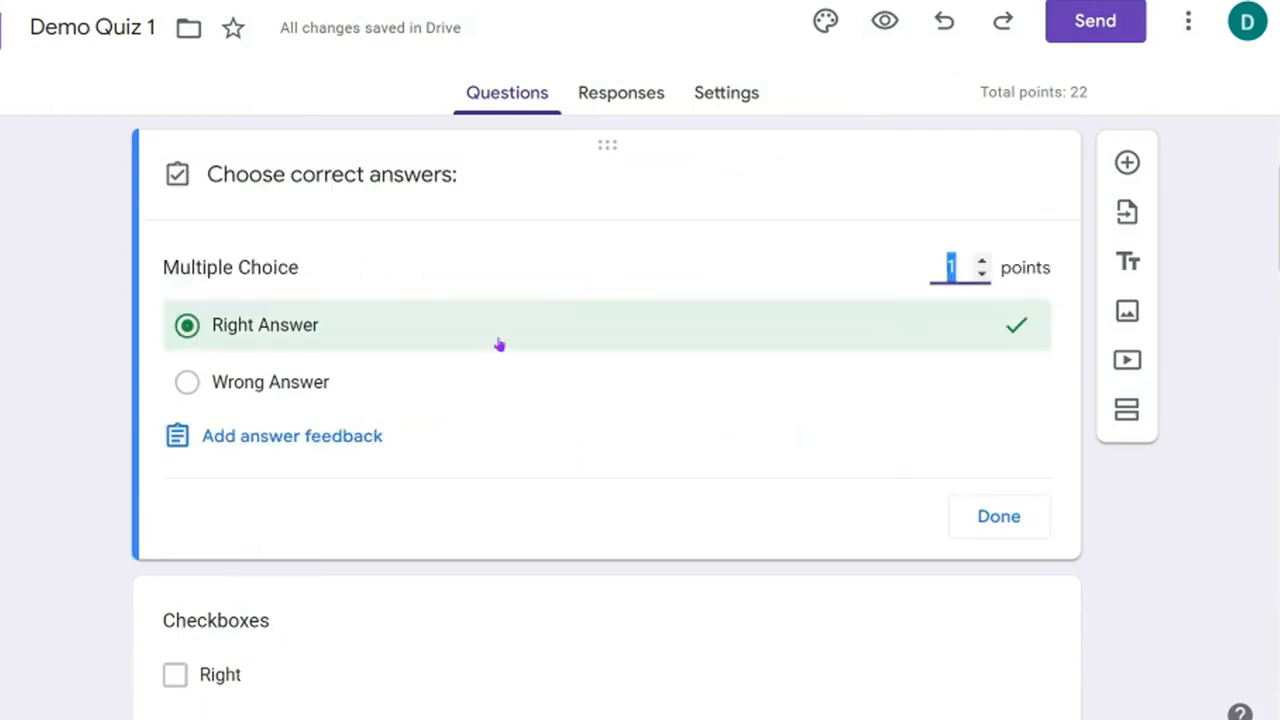
Step: Mark Wrong Answer as an additional correct answer, and clear that mark again
left_click(187, 383)
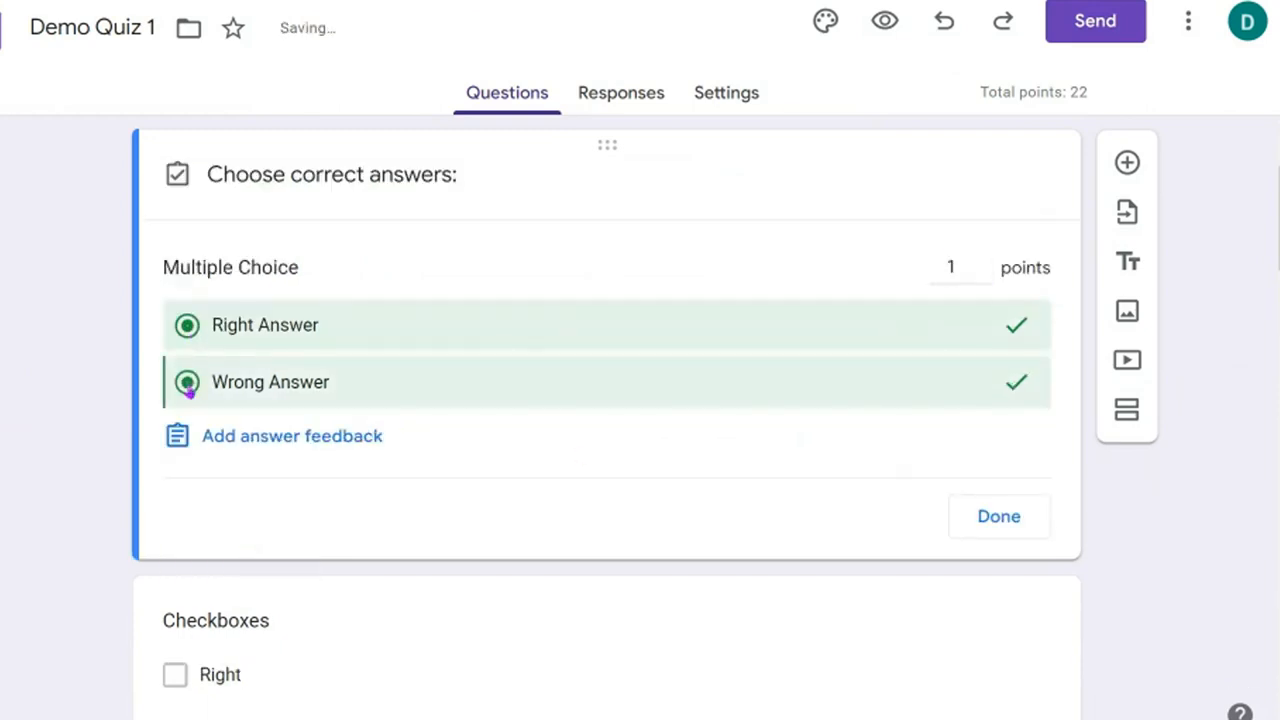
left_click(187, 383)
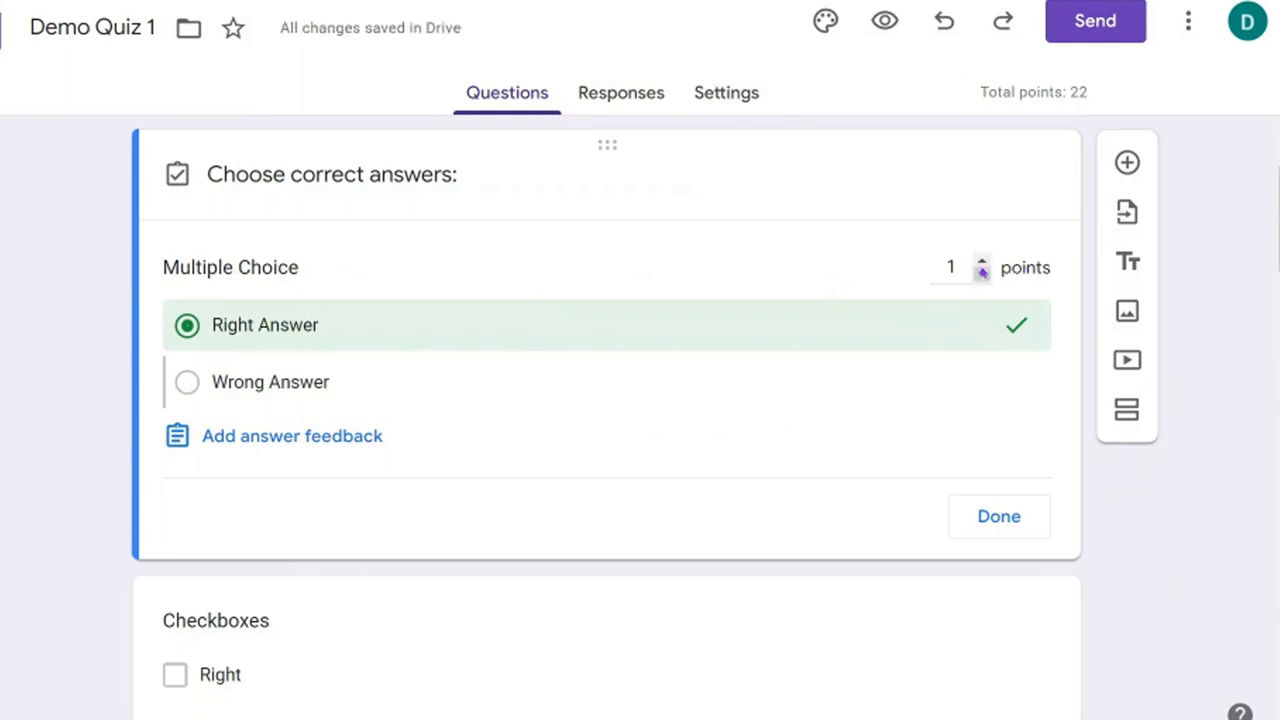
Step: Review the incorrect-answer and correct-answer feedback options of the Multiple Choice question, save without entering feedback, and close its answer key
left_click(311, 447)
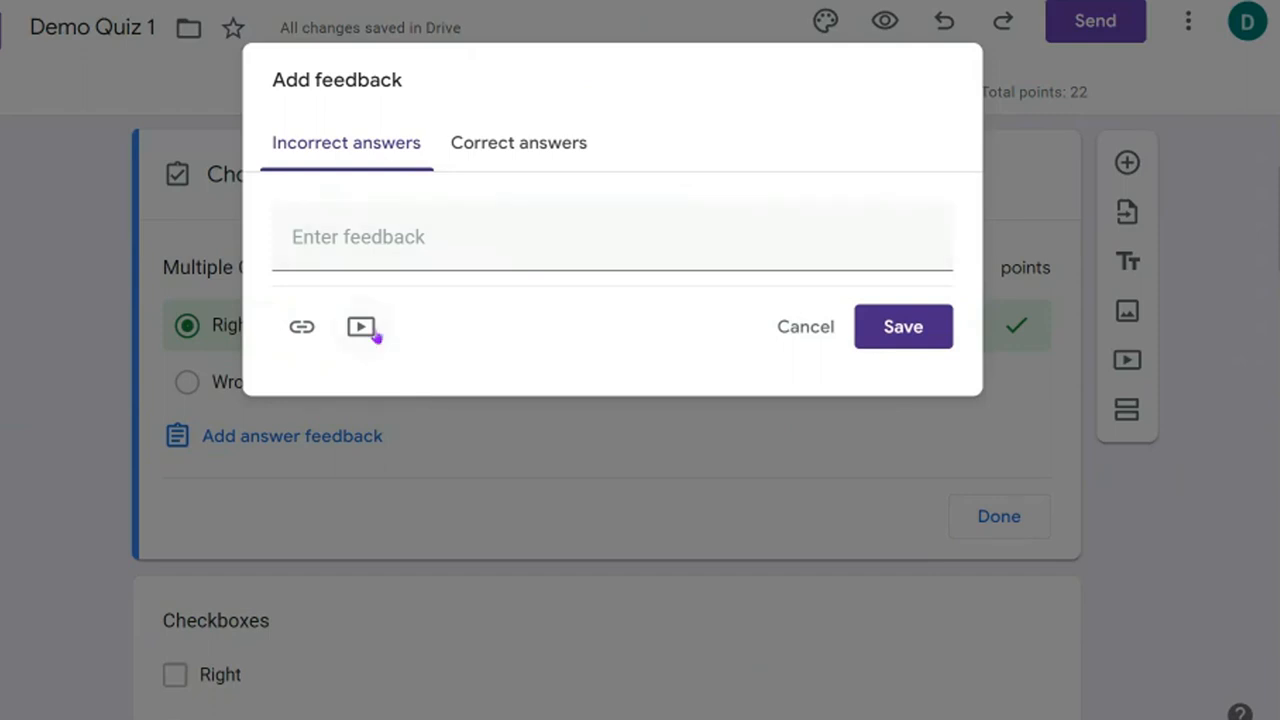
left_click(527, 149)
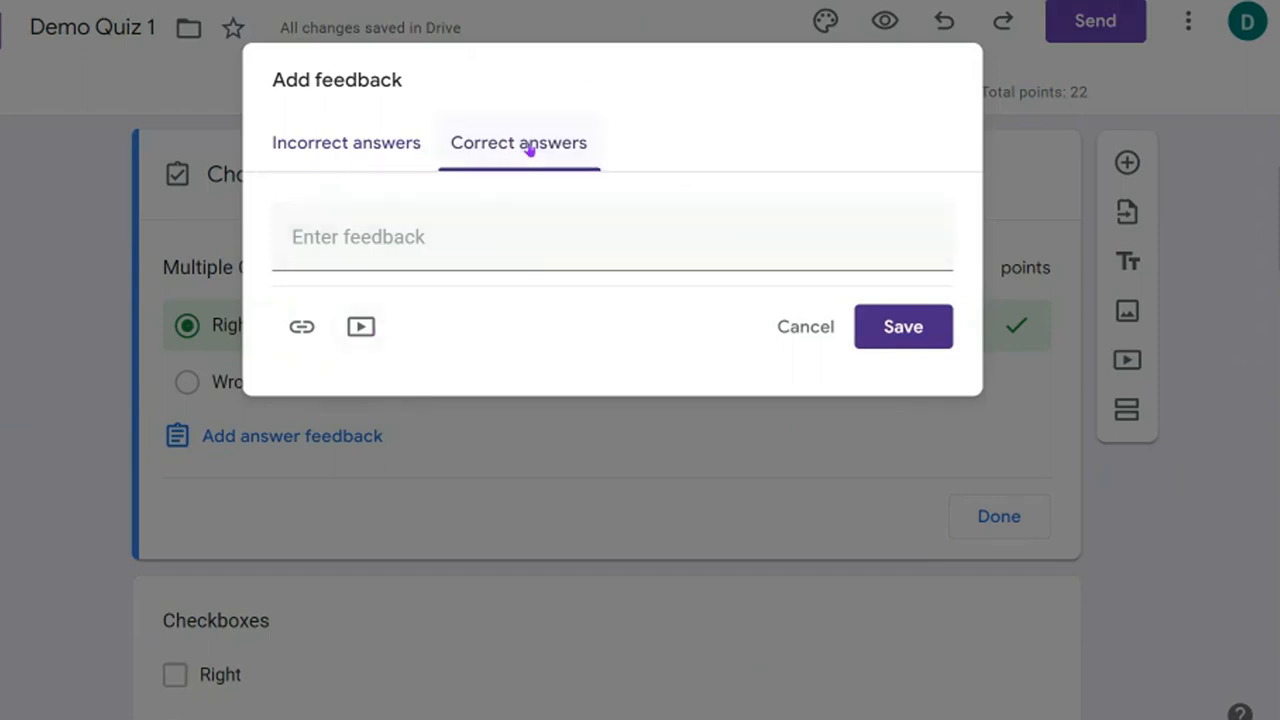
left_click(360, 149)
left_click(494, 149)
left_click(908, 338)
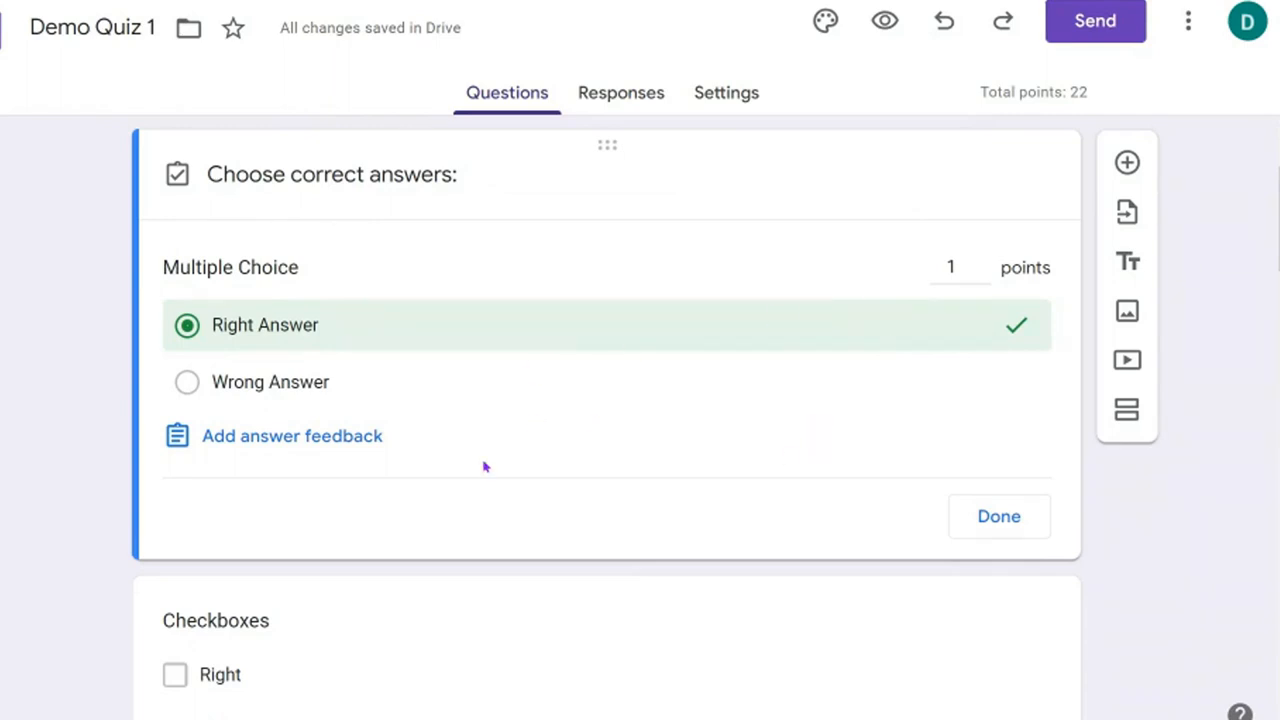
left_click(981, 518)
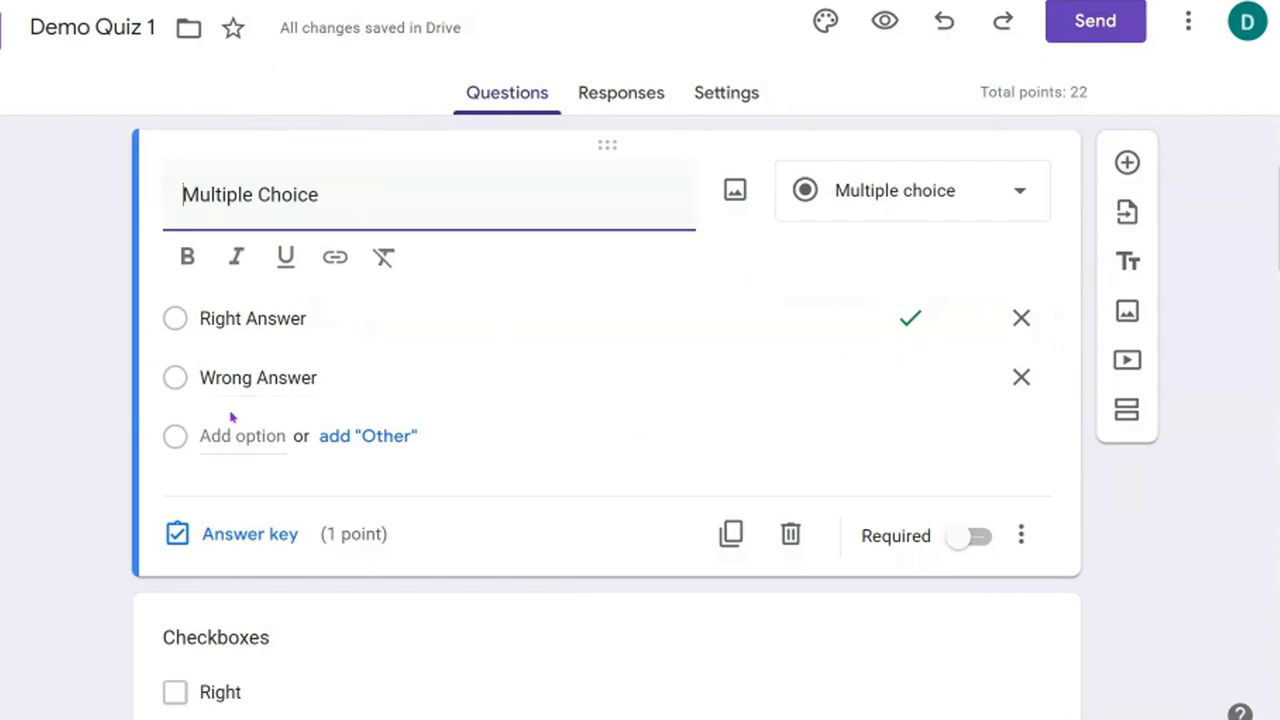
Step: Turn on Shuffle option order for the Multiple Choice question and make it required
left_click(1021, 535)
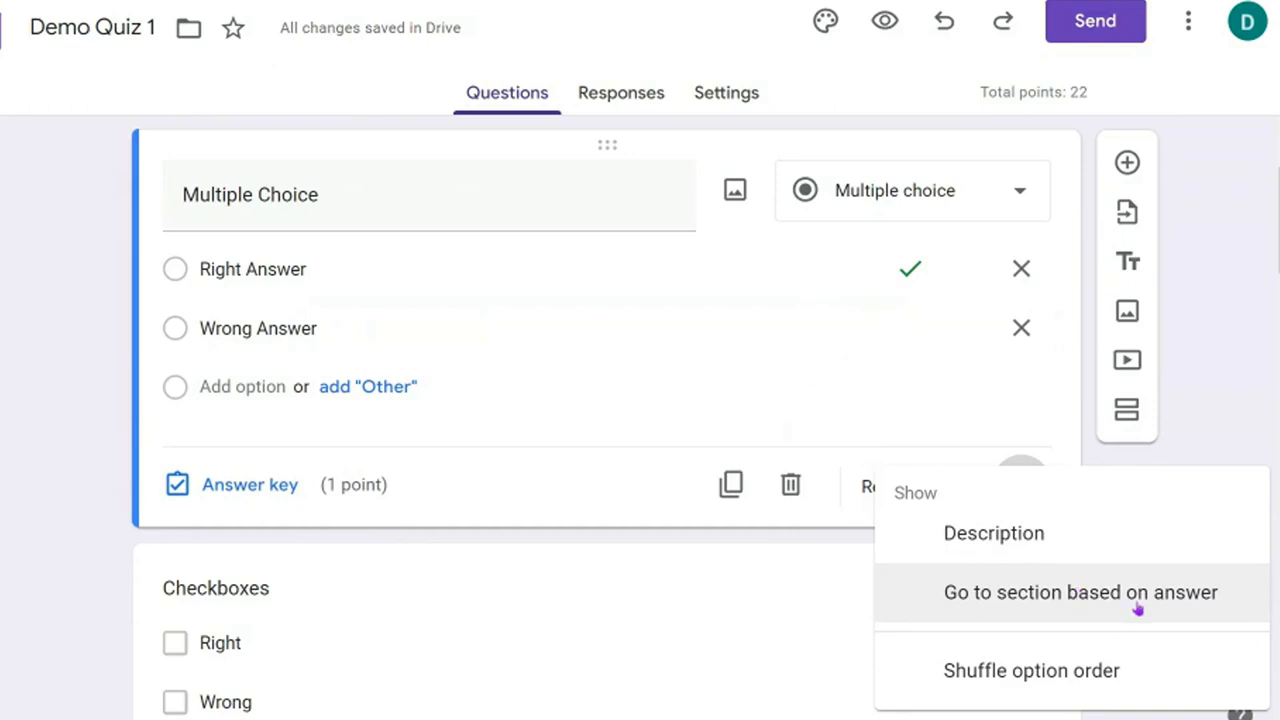
left_click(1053, 671)
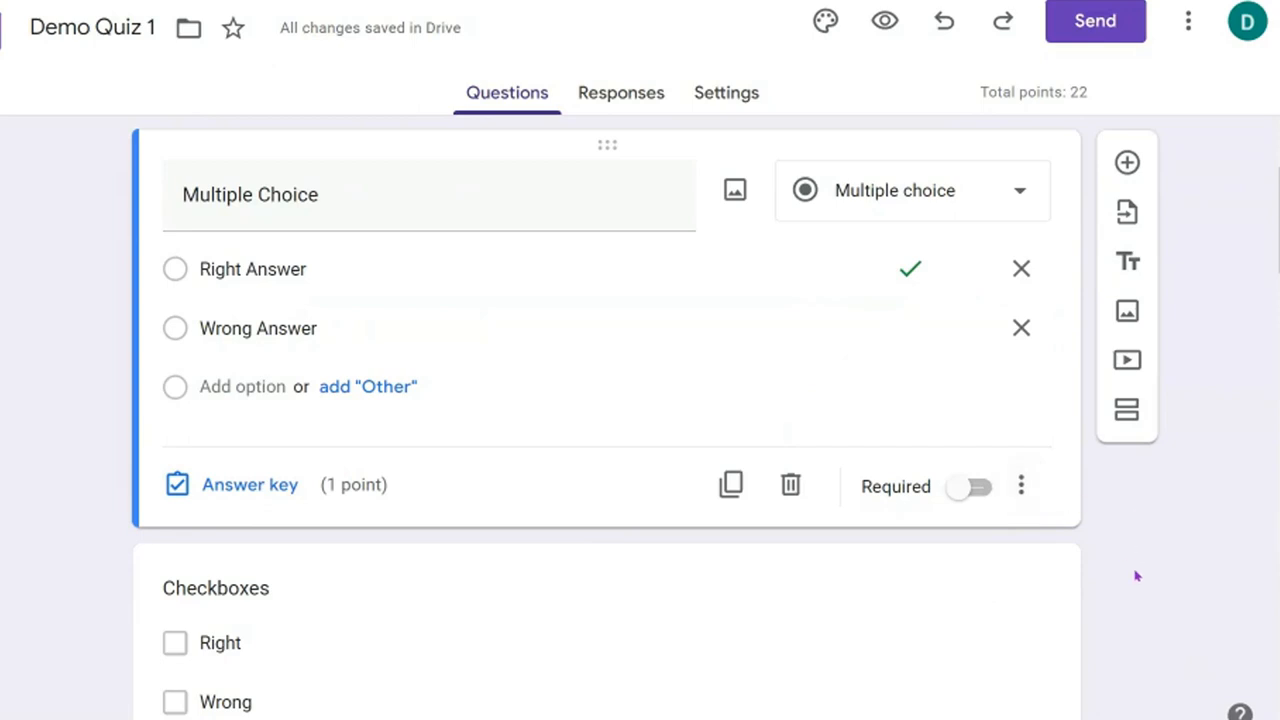
left_click(979, 488)
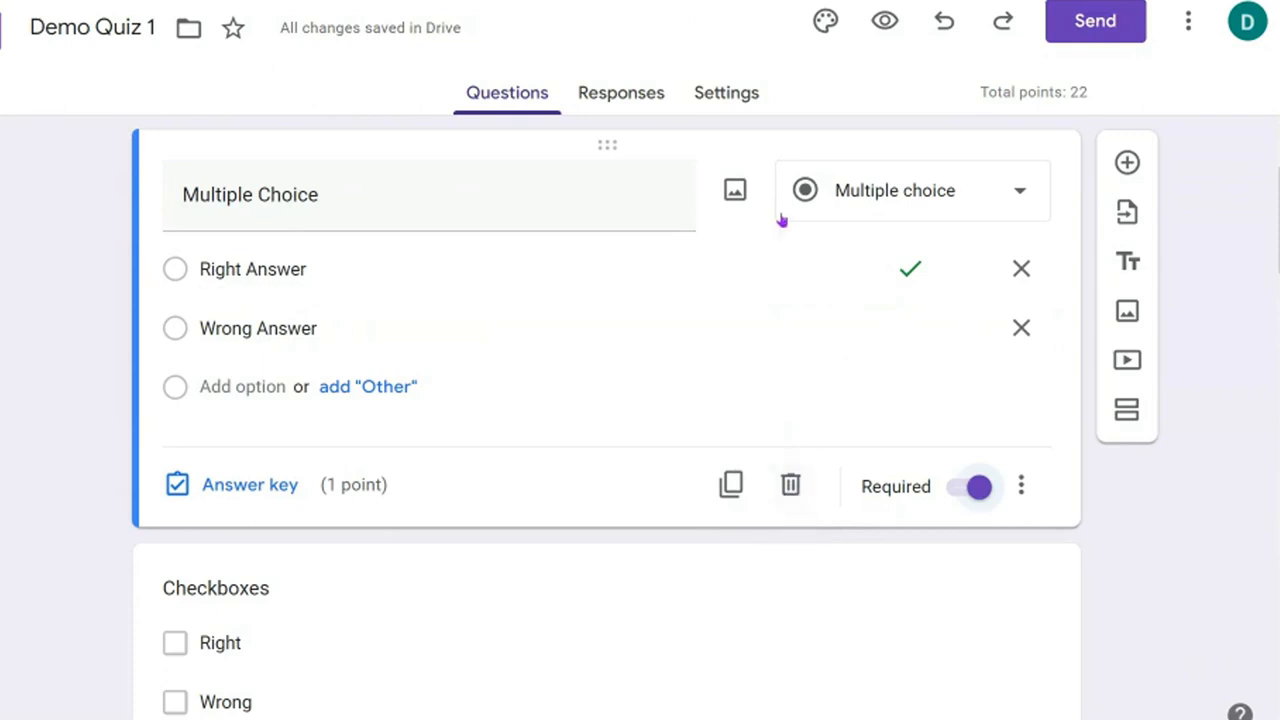
Step: Open the Checkboxes question, review the correct answers and points in its answer key, and close the key
mouse_move(821, 291)
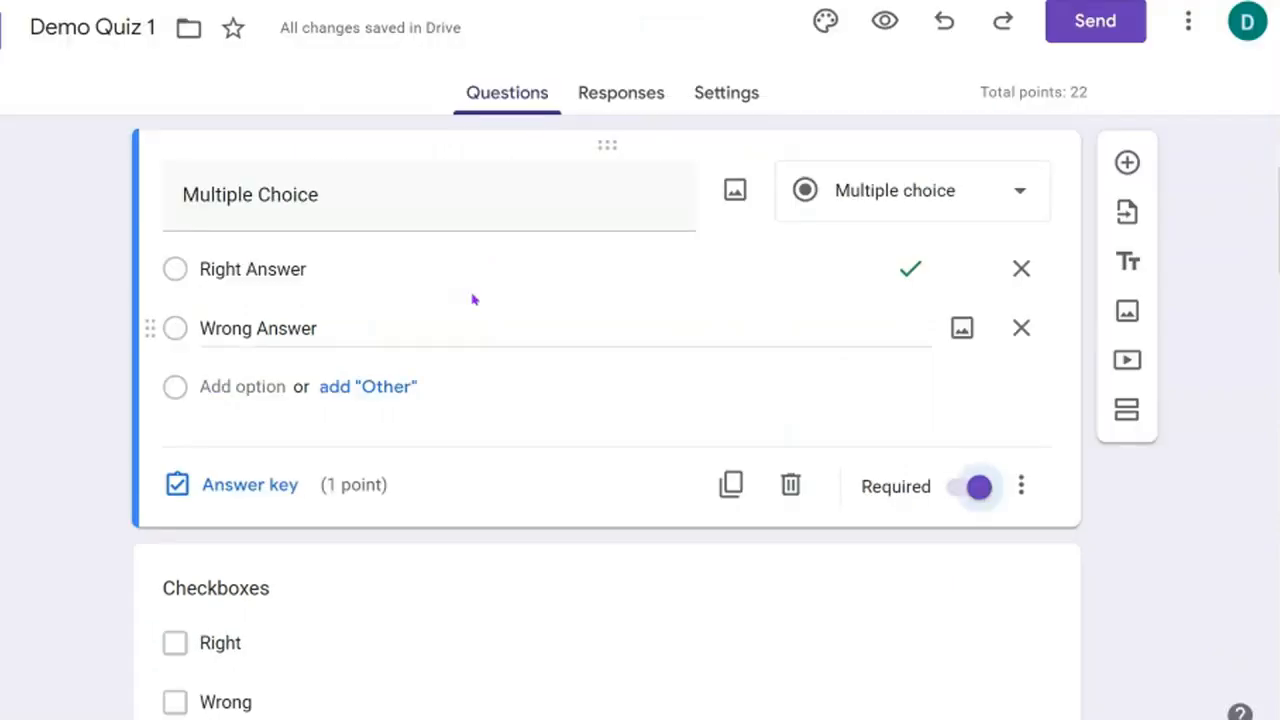
scroll(634, 300, "down", 3)
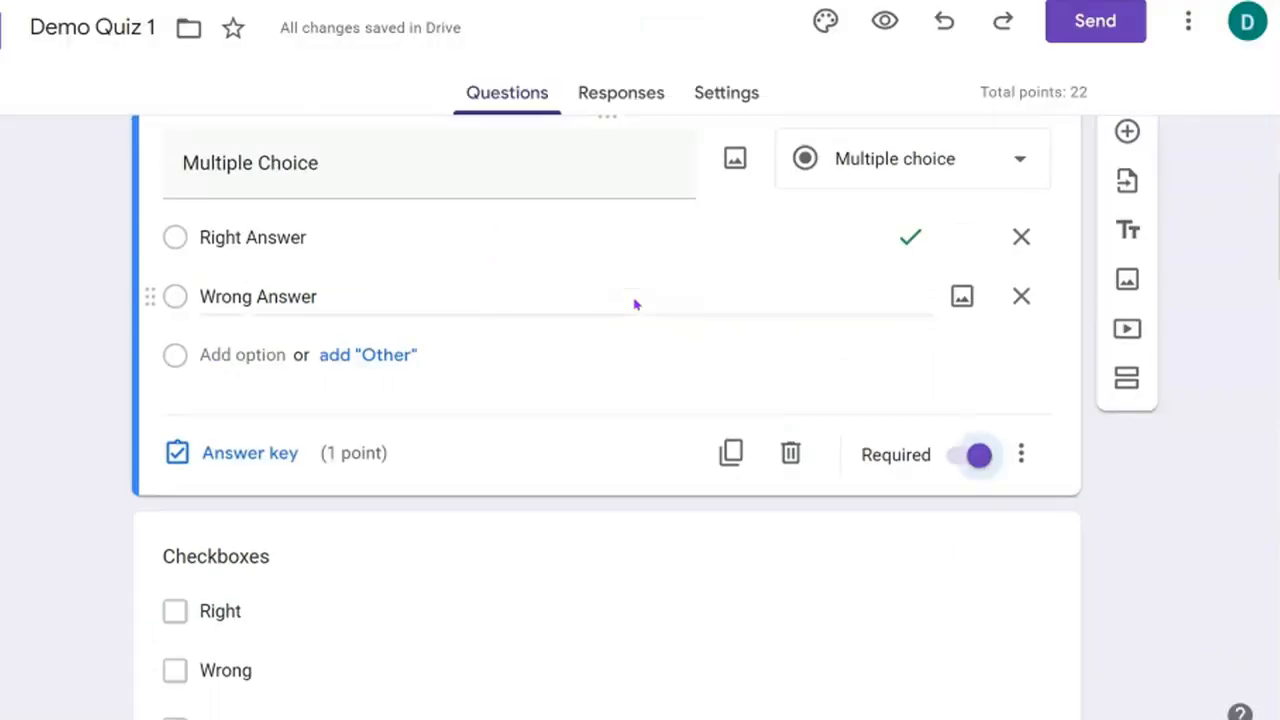
scroll(636, 300, "down", 3)
scroll(700, 311, "up", 1)
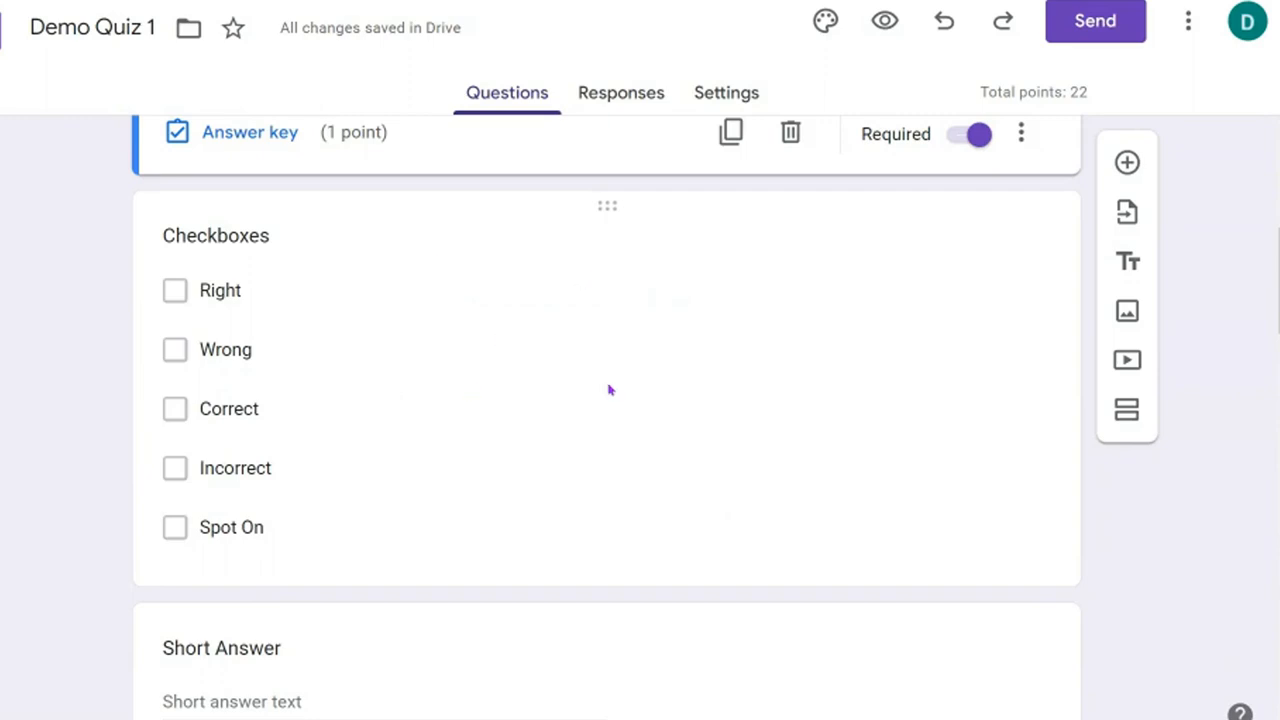
left_click(621, 238)
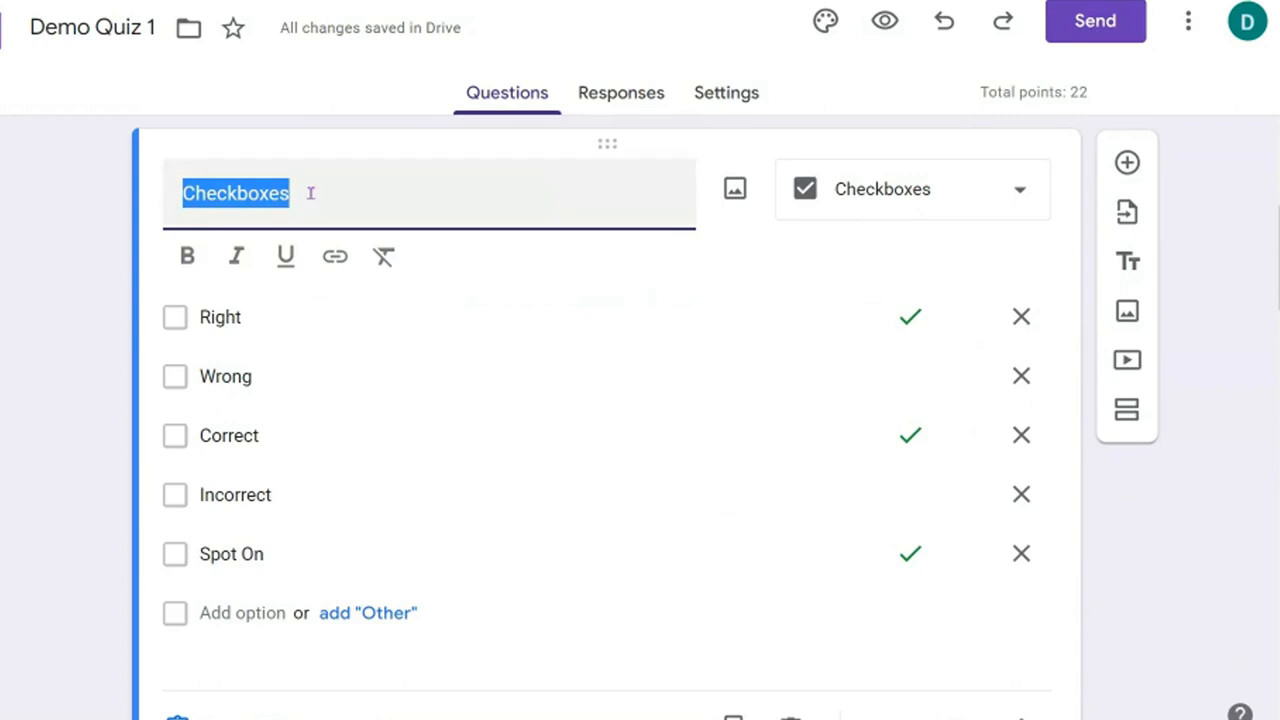
scroll(455, 367, "down", 1)
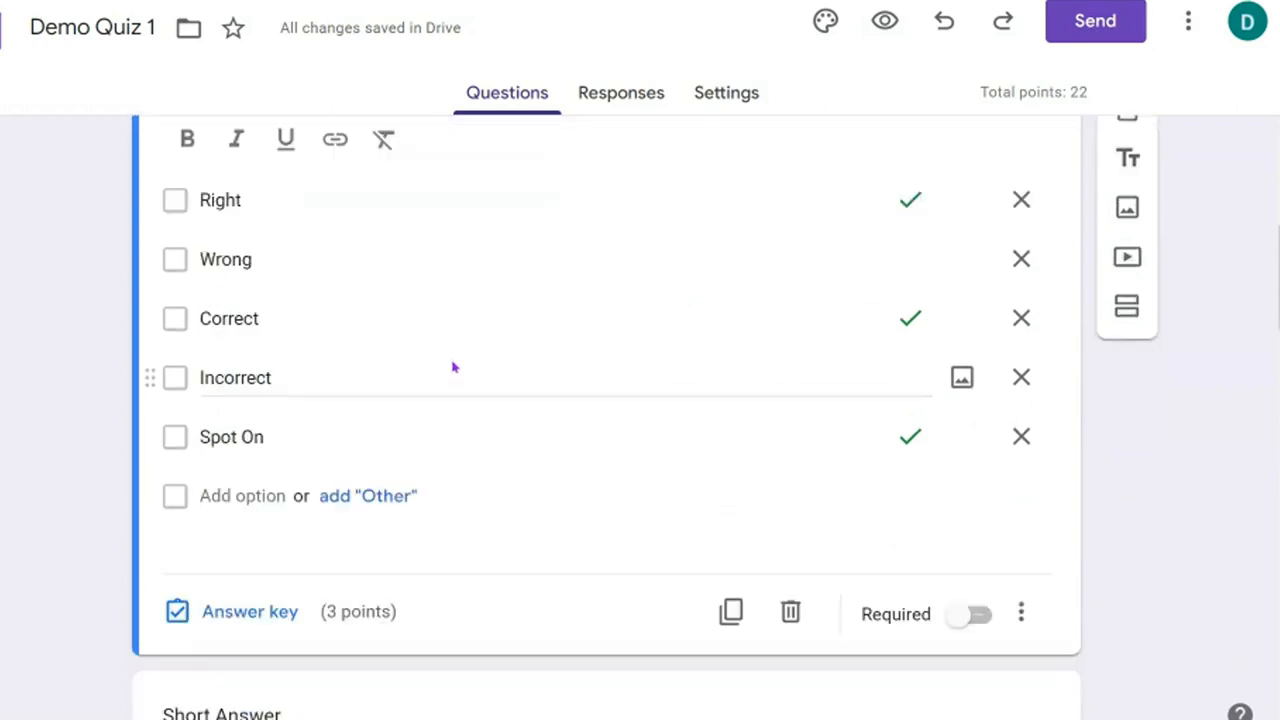
left_click(227, 620)
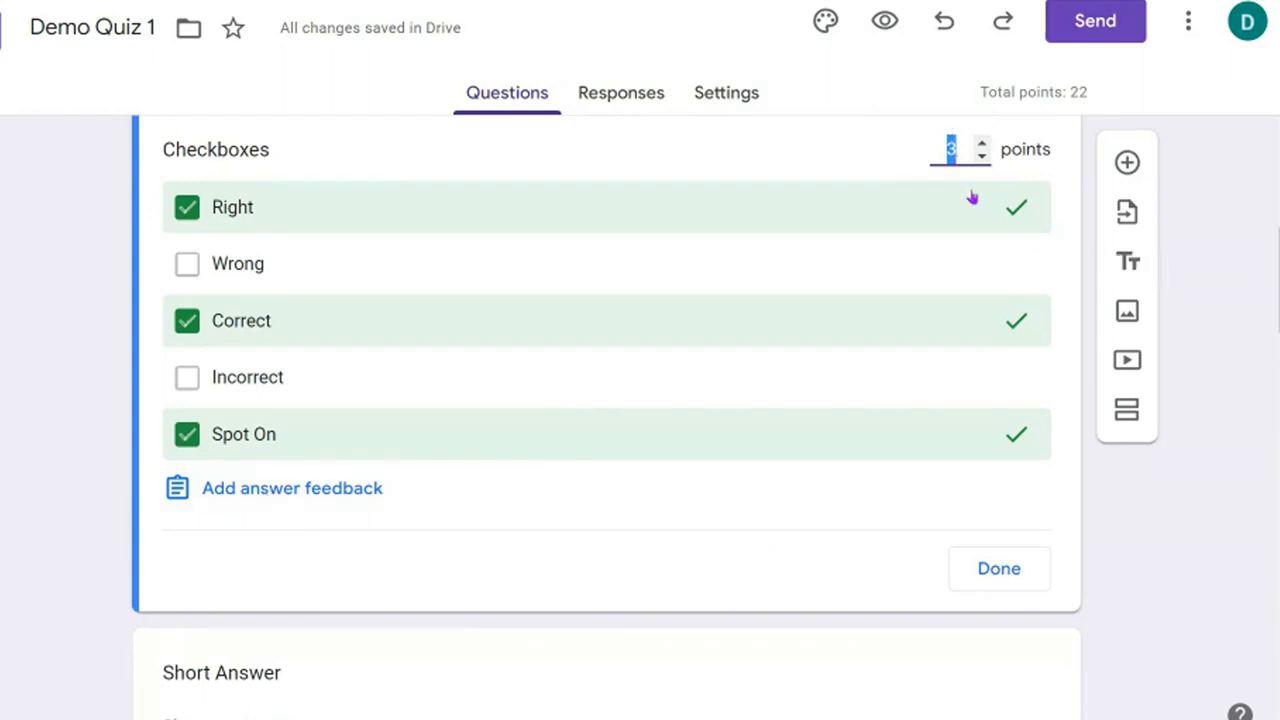
left_click(997, 571)
Step: Turn on Shuffle option order for the Checkboxes question and make it required
scroll(600, 418, "down", 5)
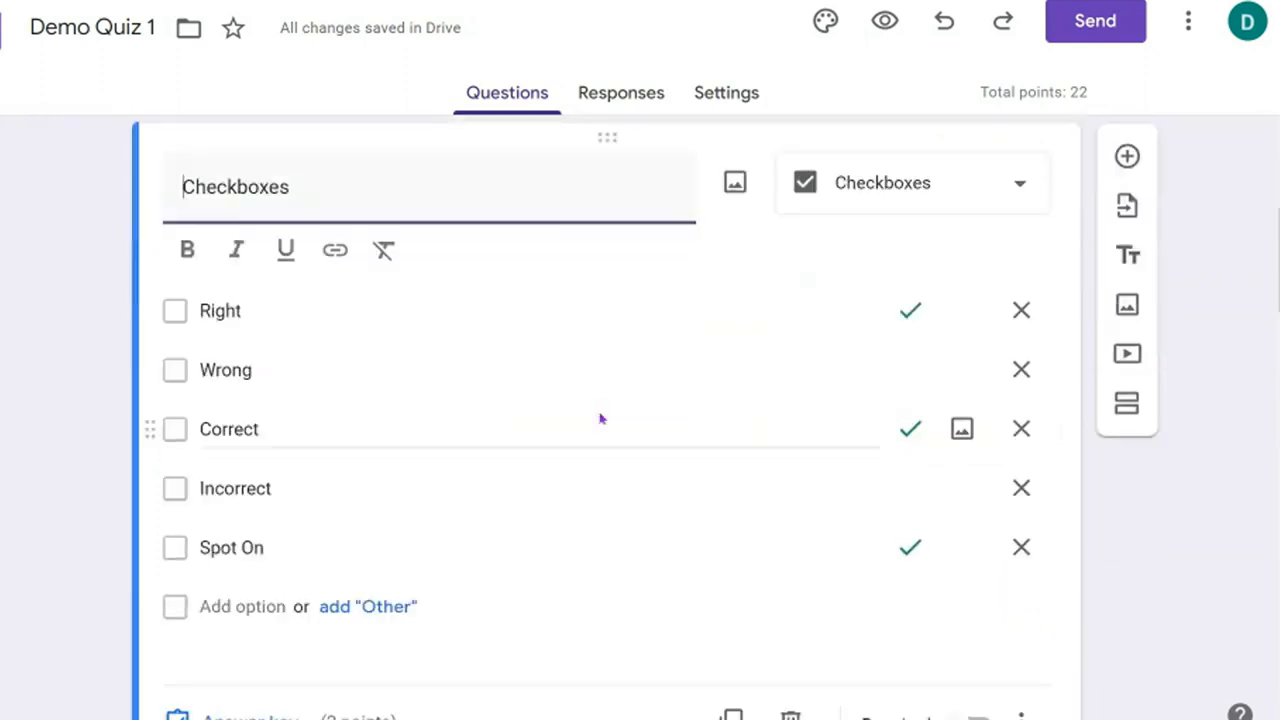
left_click(1024, 606)
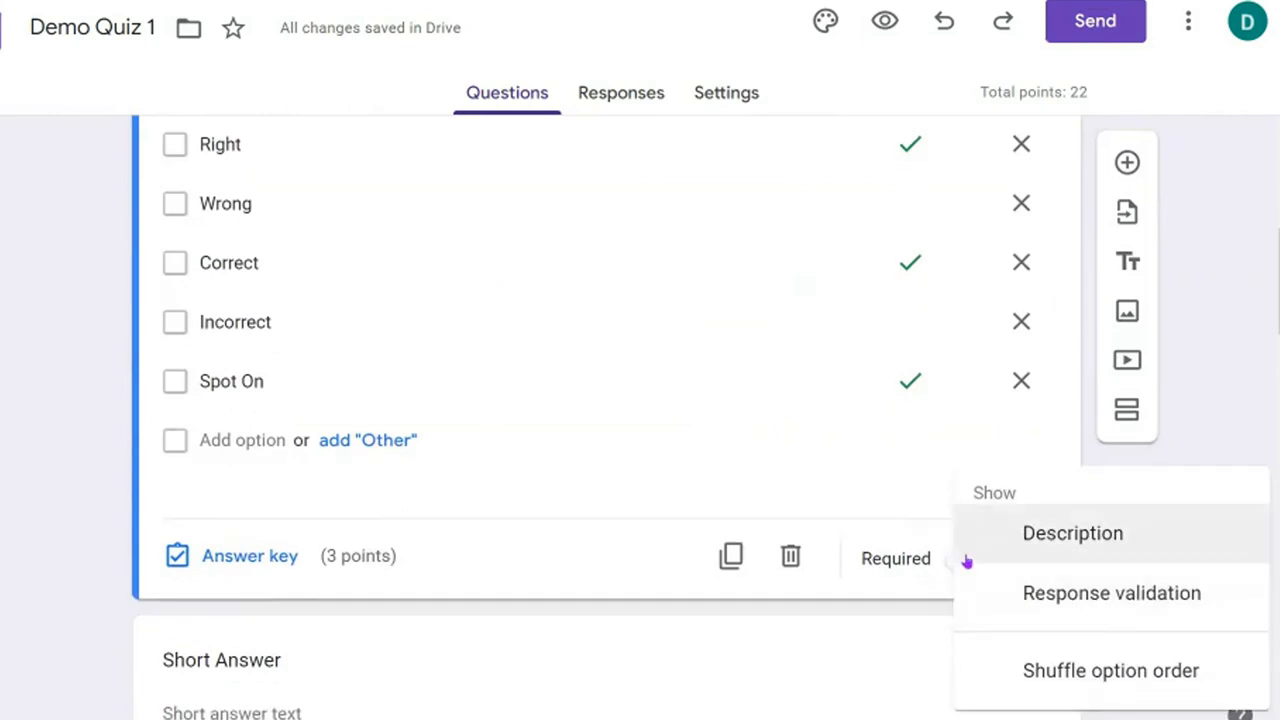
left_click(1114, 672)
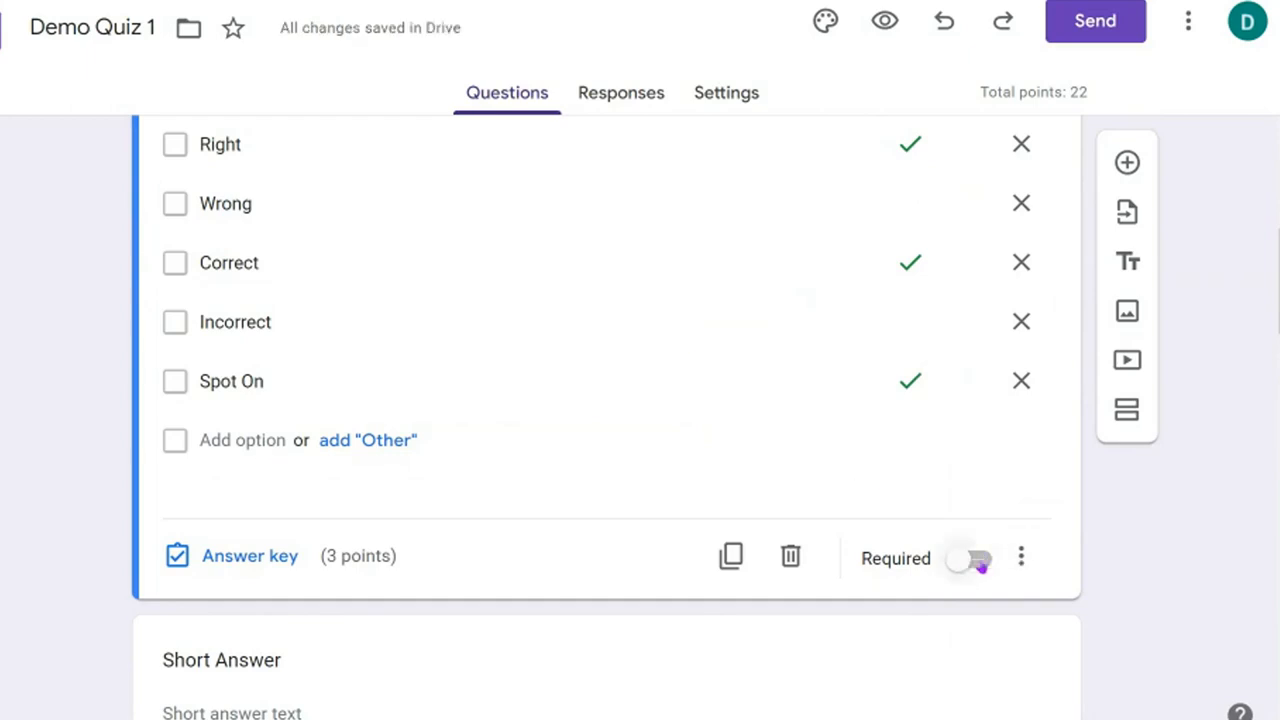
left_click(979, 561)
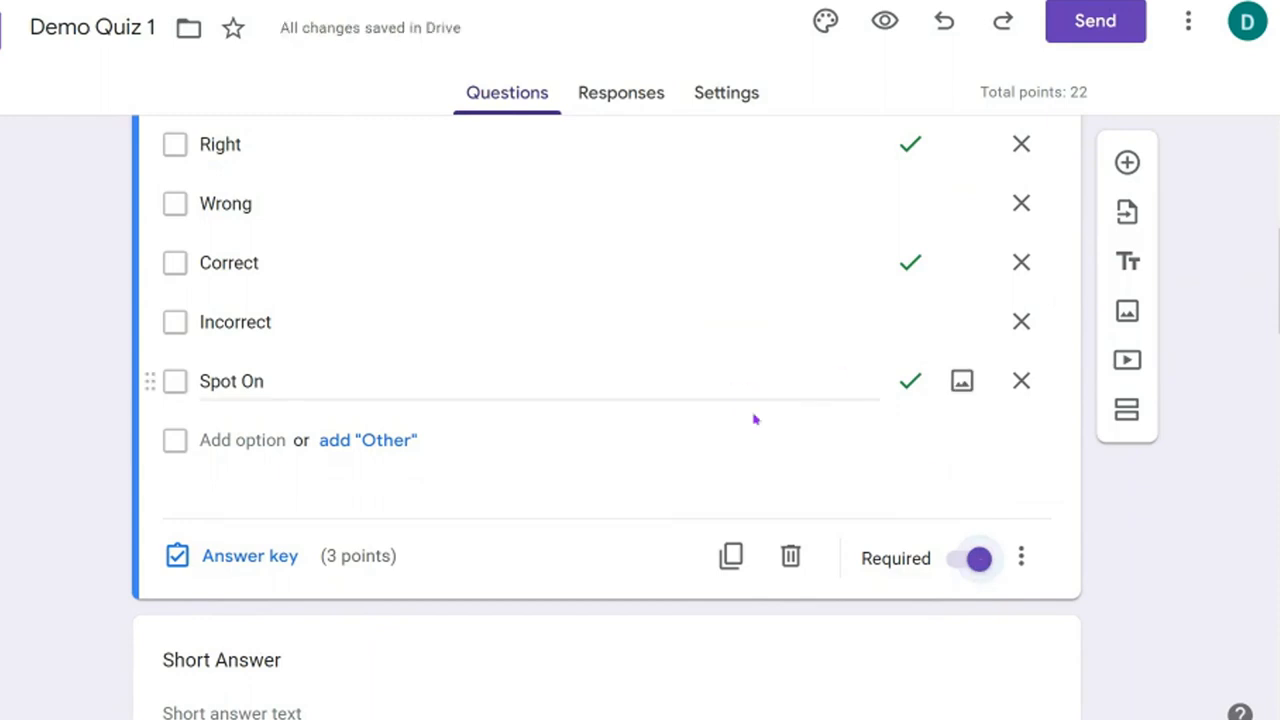
Step: Switch to the Demo Quiz 1 preview and tick all five options of the Checkboxes question
scroll(755, 420, "up", 2)
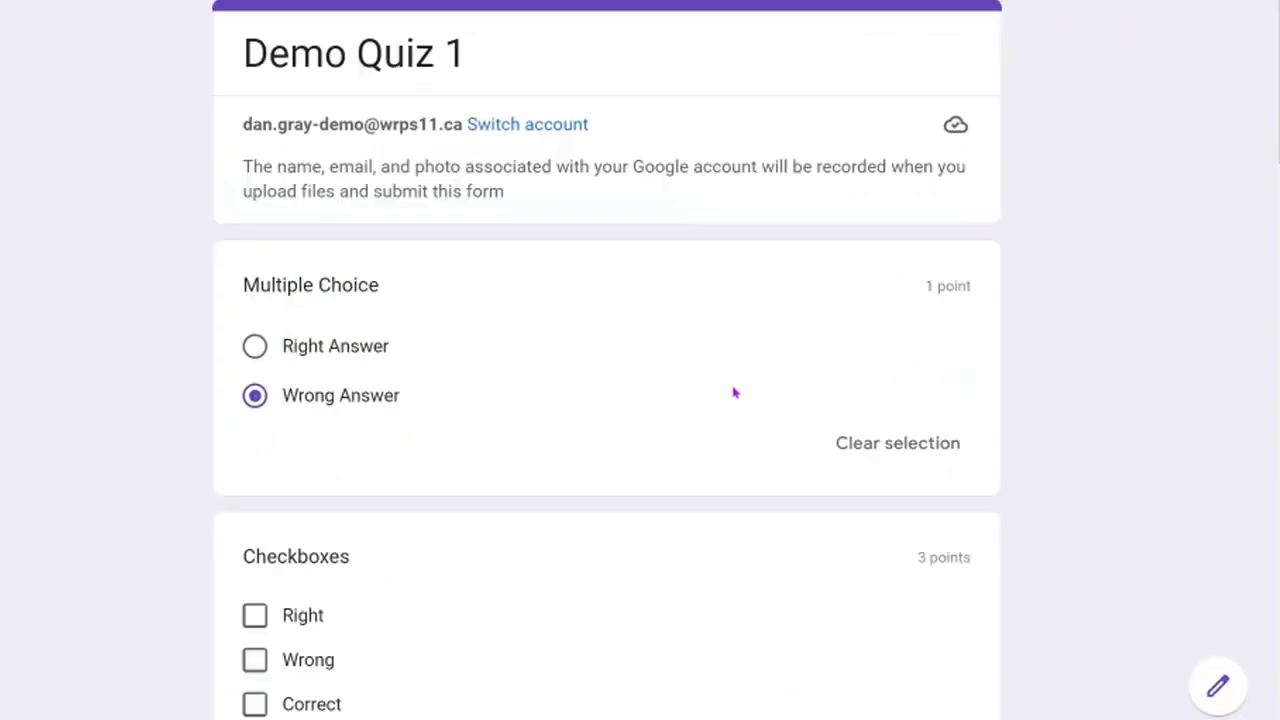
scroll(738, 390, "down", 2)
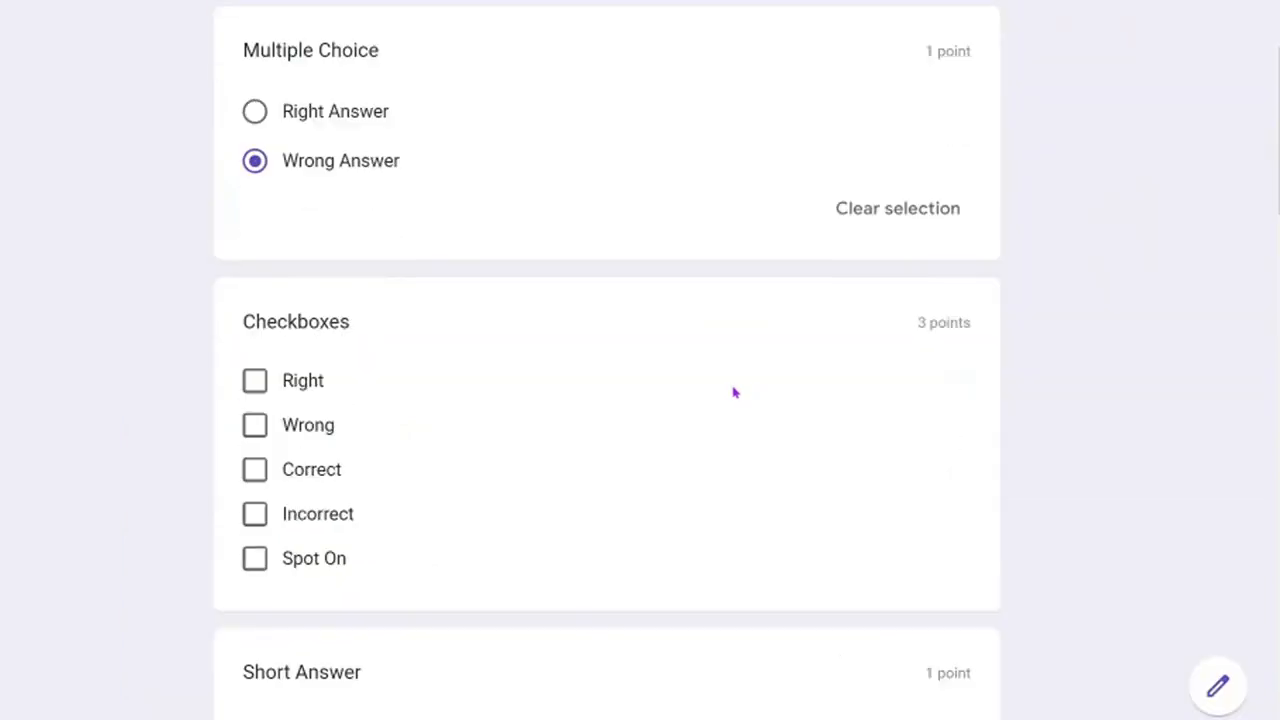
scroll(735, 393, "down", 2)
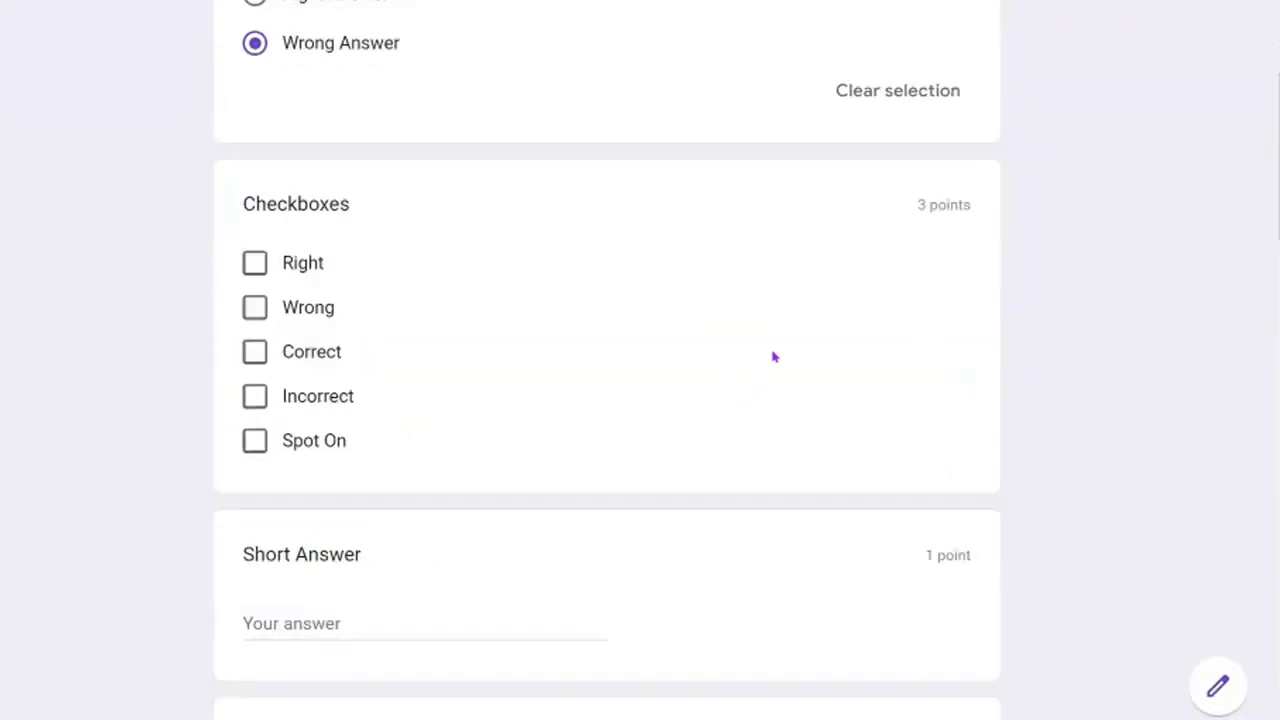
left_click(256, 305)
left_click(254, 441)
left_click(255, 352)
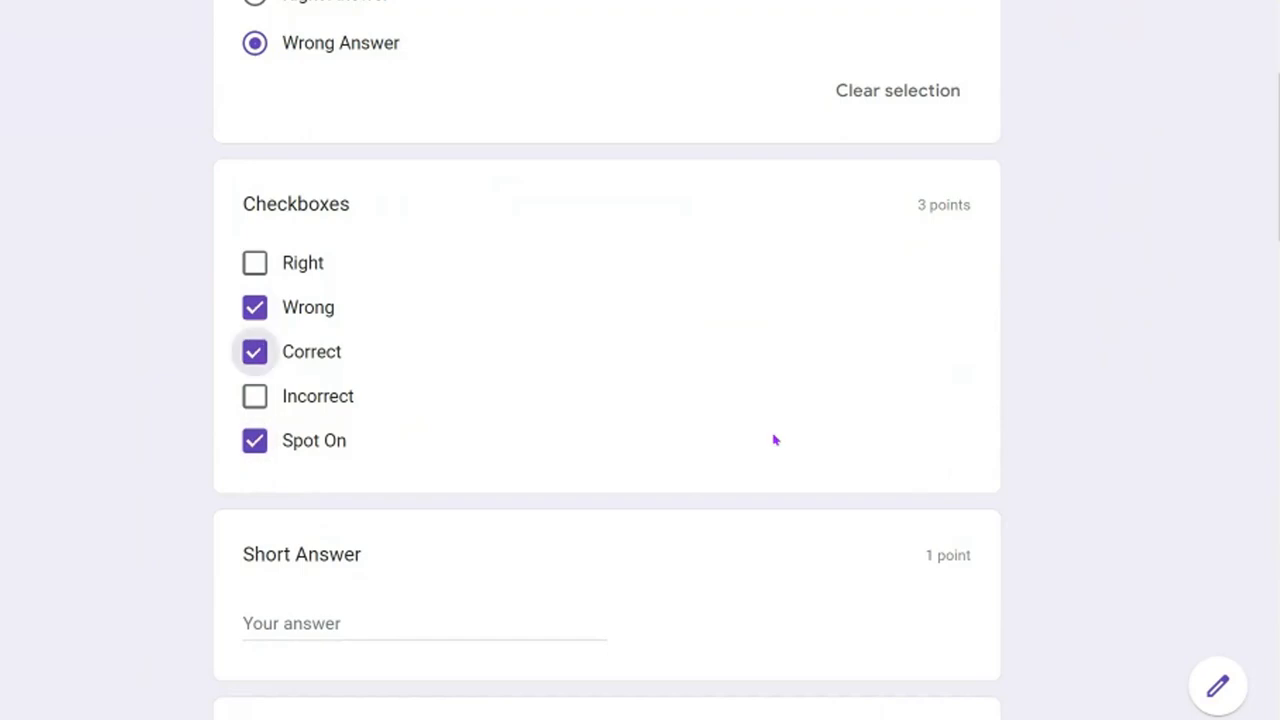
left_click(258, 400)
left_click(255, 263)
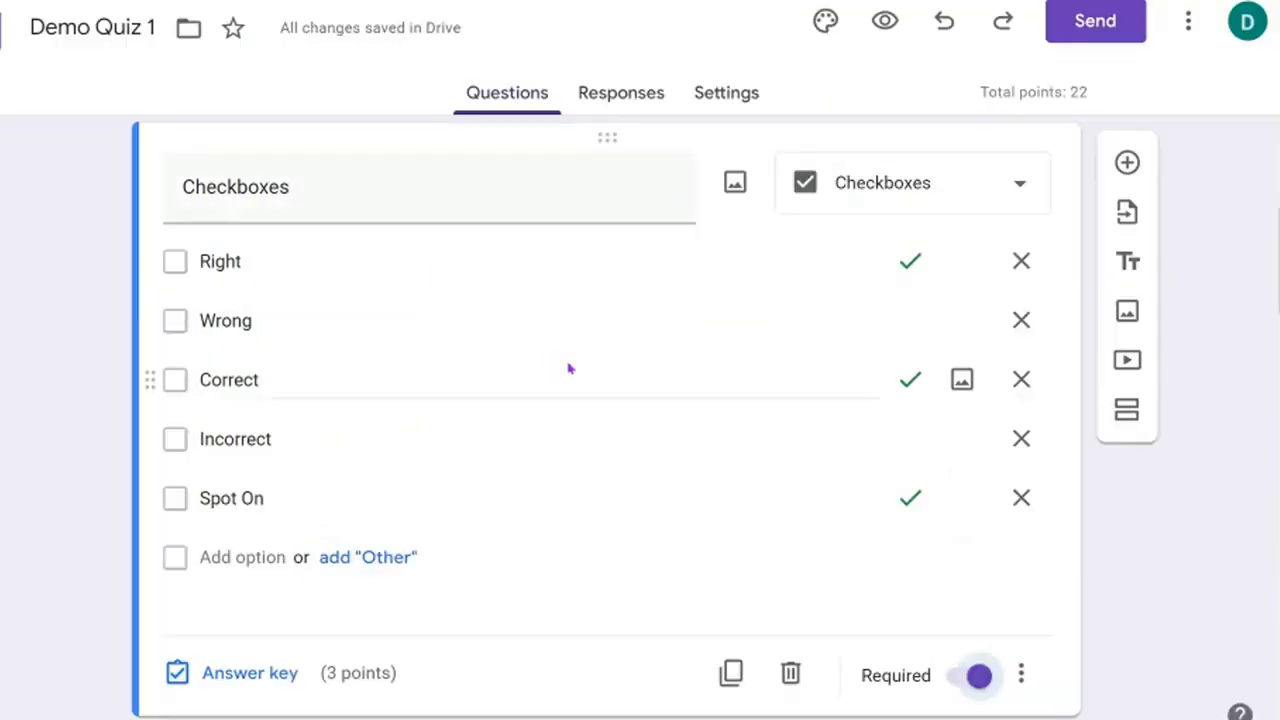
Step: Return to the form editor and add response validation to the Short Answer question
scroll(680, 366, "down", 2)
scroll(1140, 413, "down", 5)
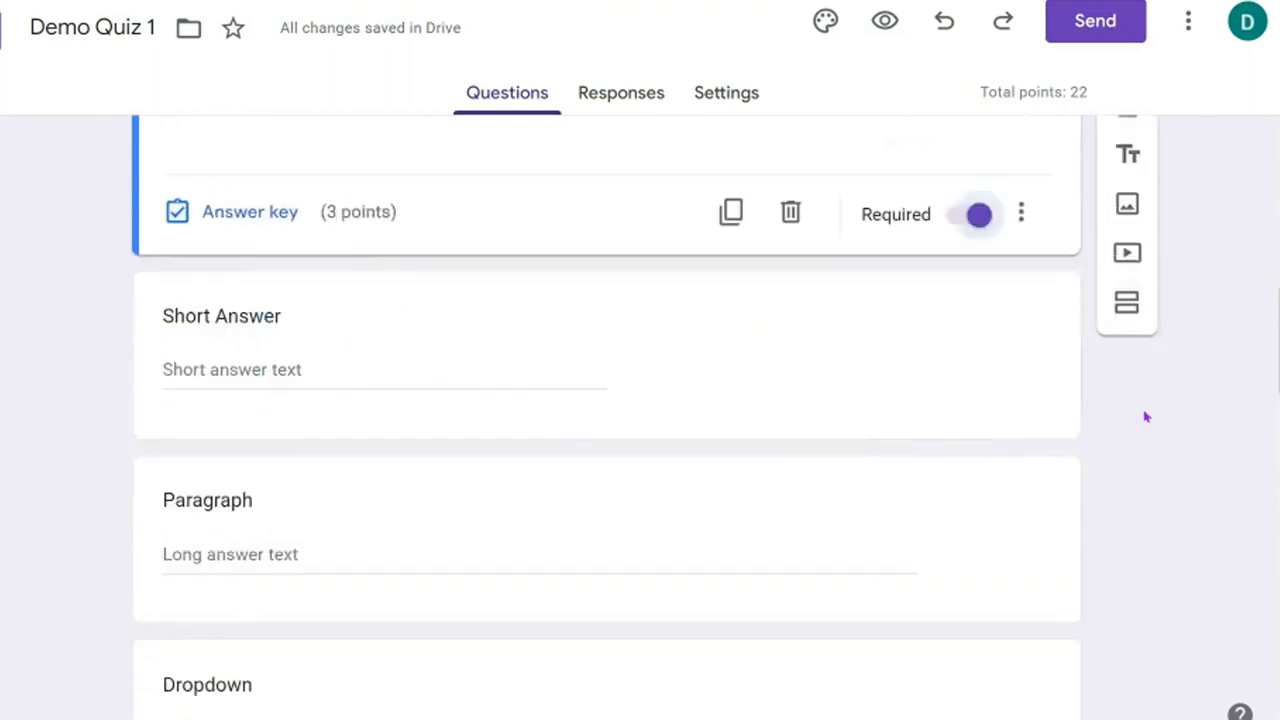
scroll(1137, 411, "up", 1)
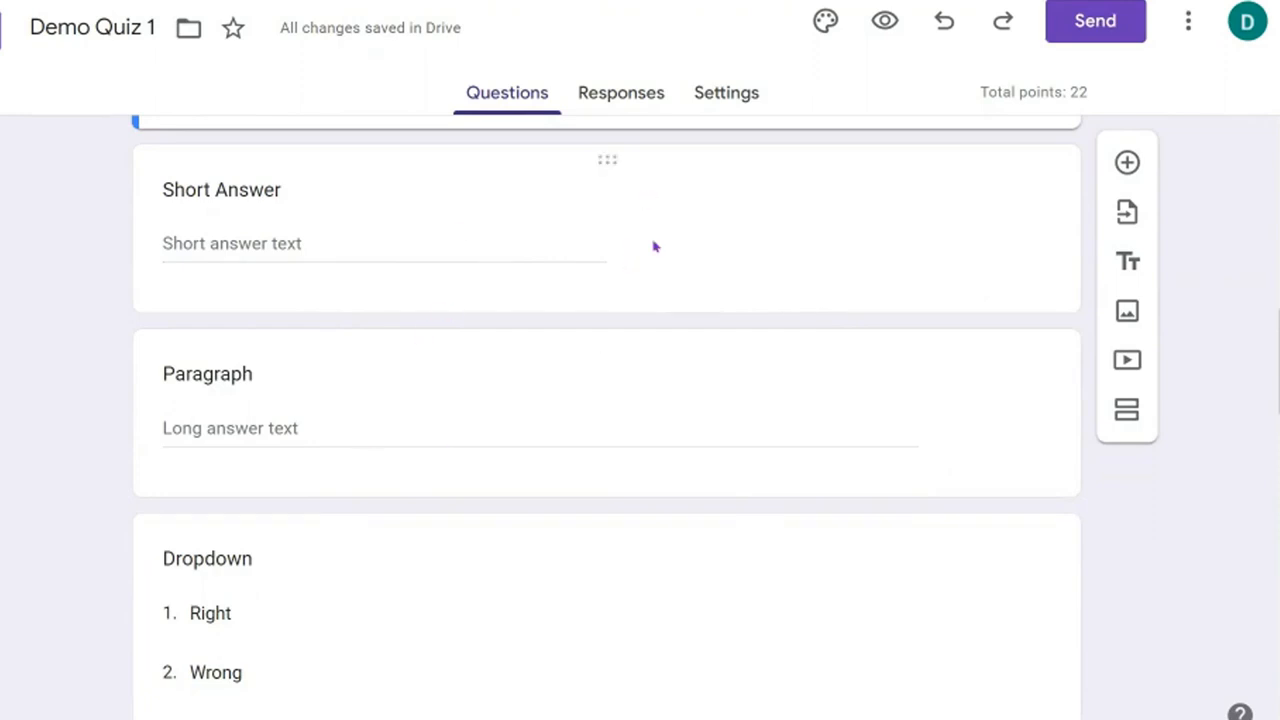
left_click(606, 162)
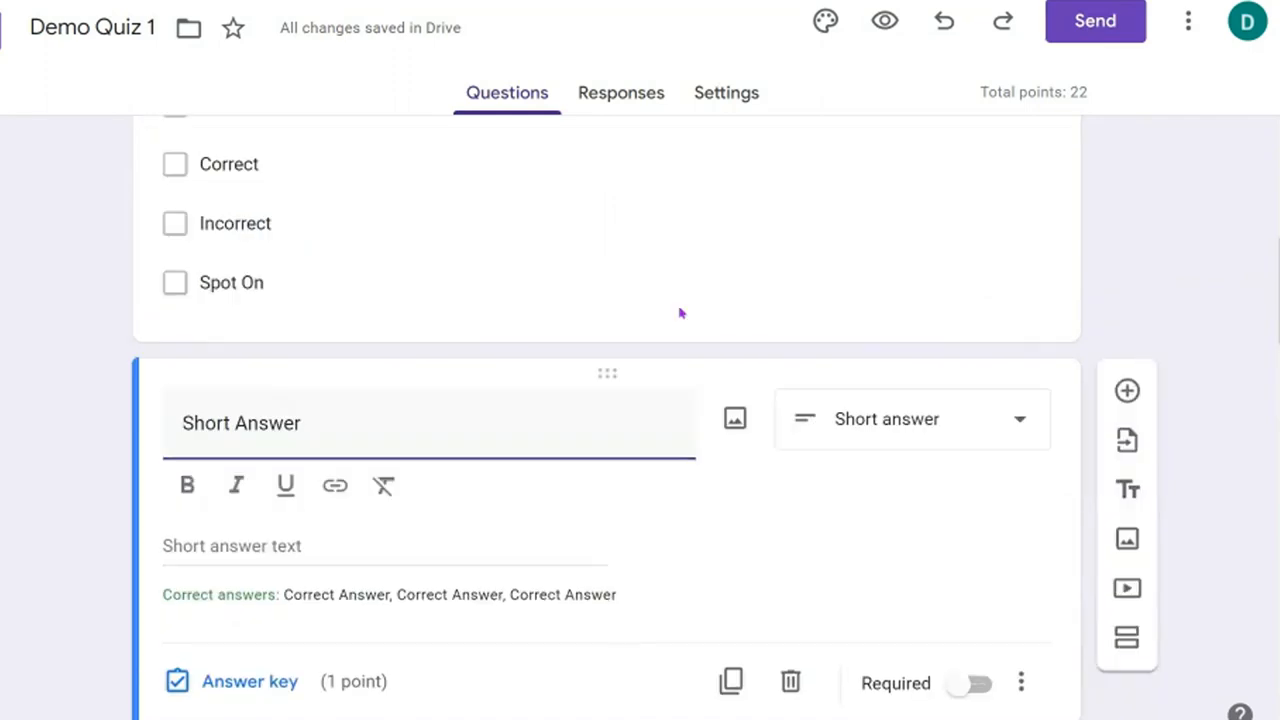
scroll(680, 311, "down", 1)
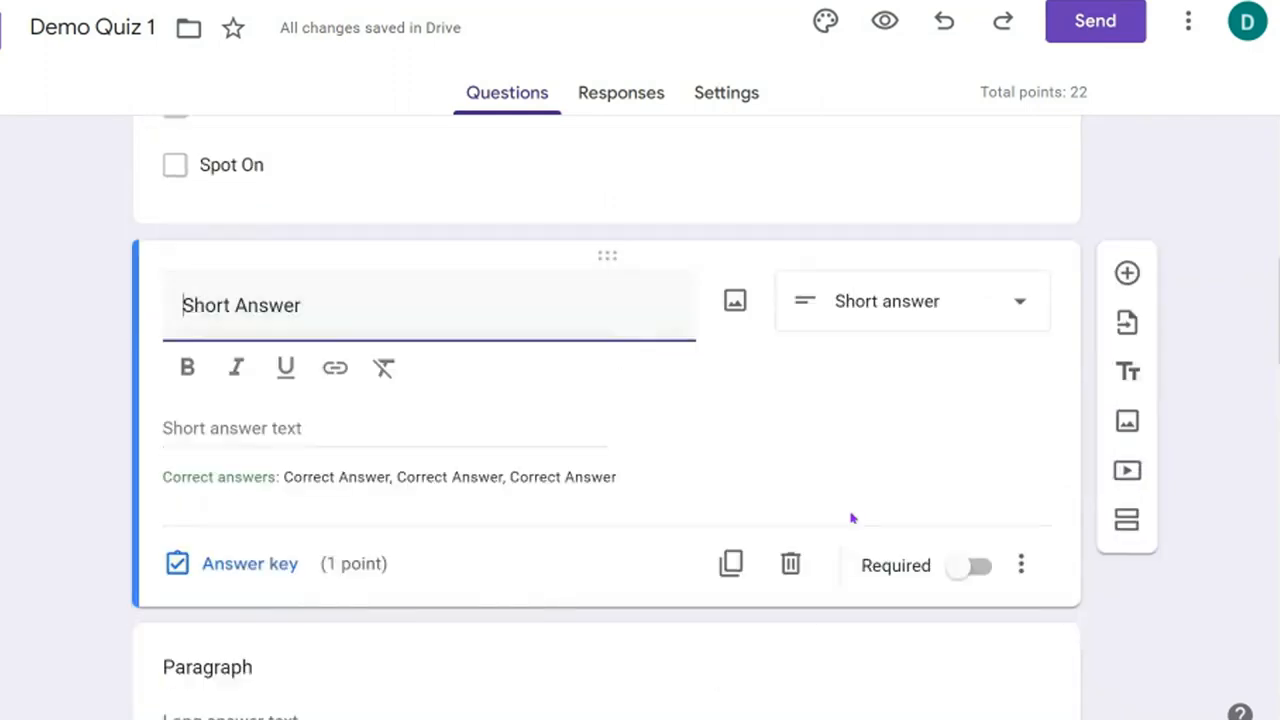
left_click(1021, 567)
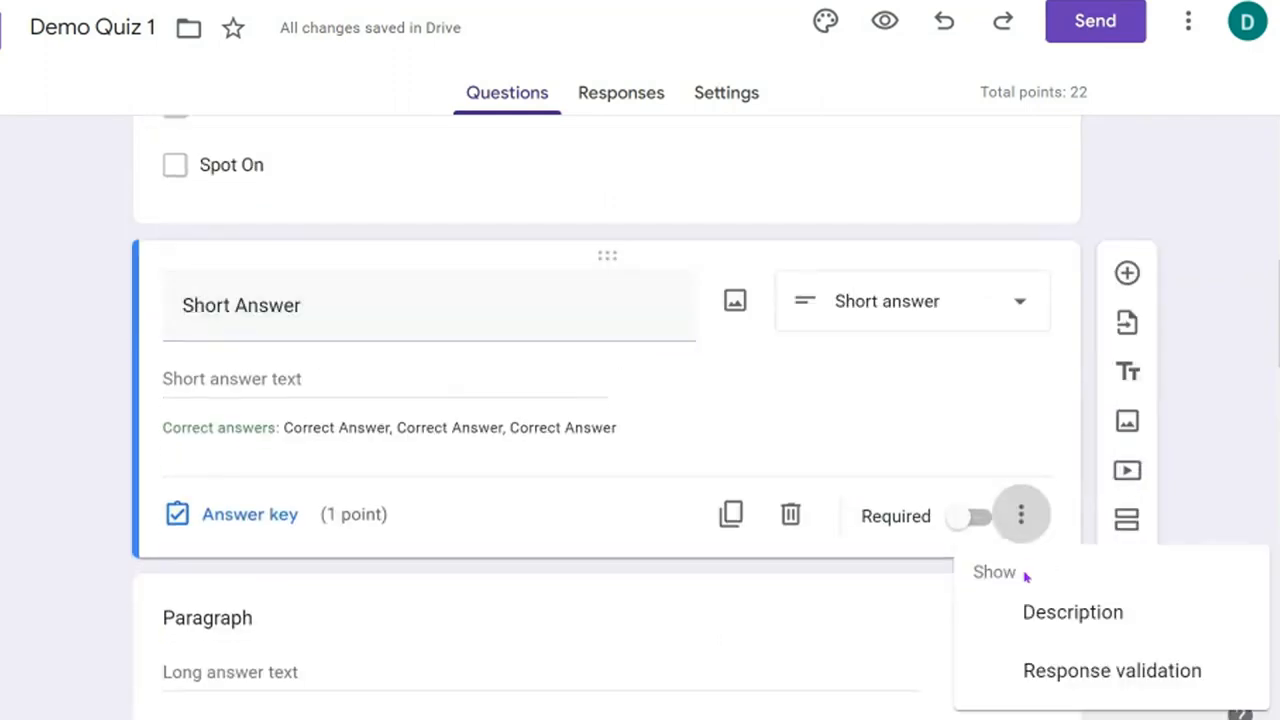
left_click(1088, 678)
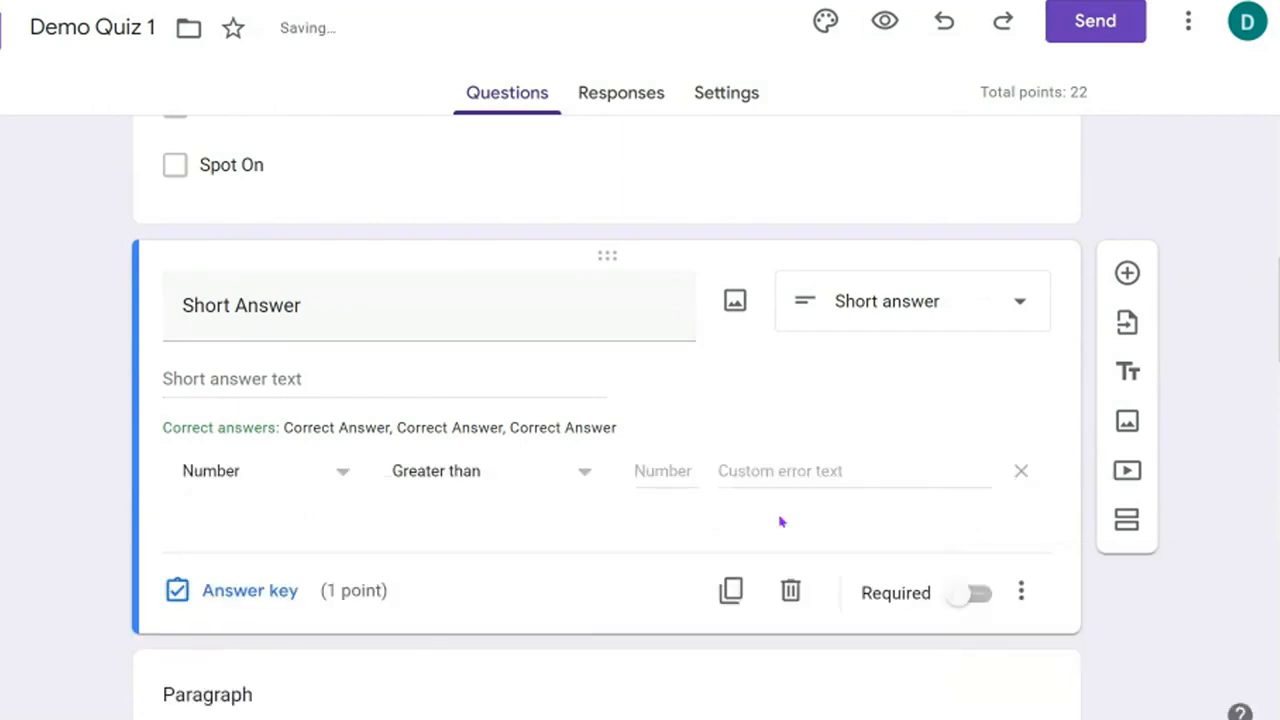
Step: Set the Short Answer response validation to Length with a maximum character count of 140, leaving the custom error text empty
left_click(337, 474)
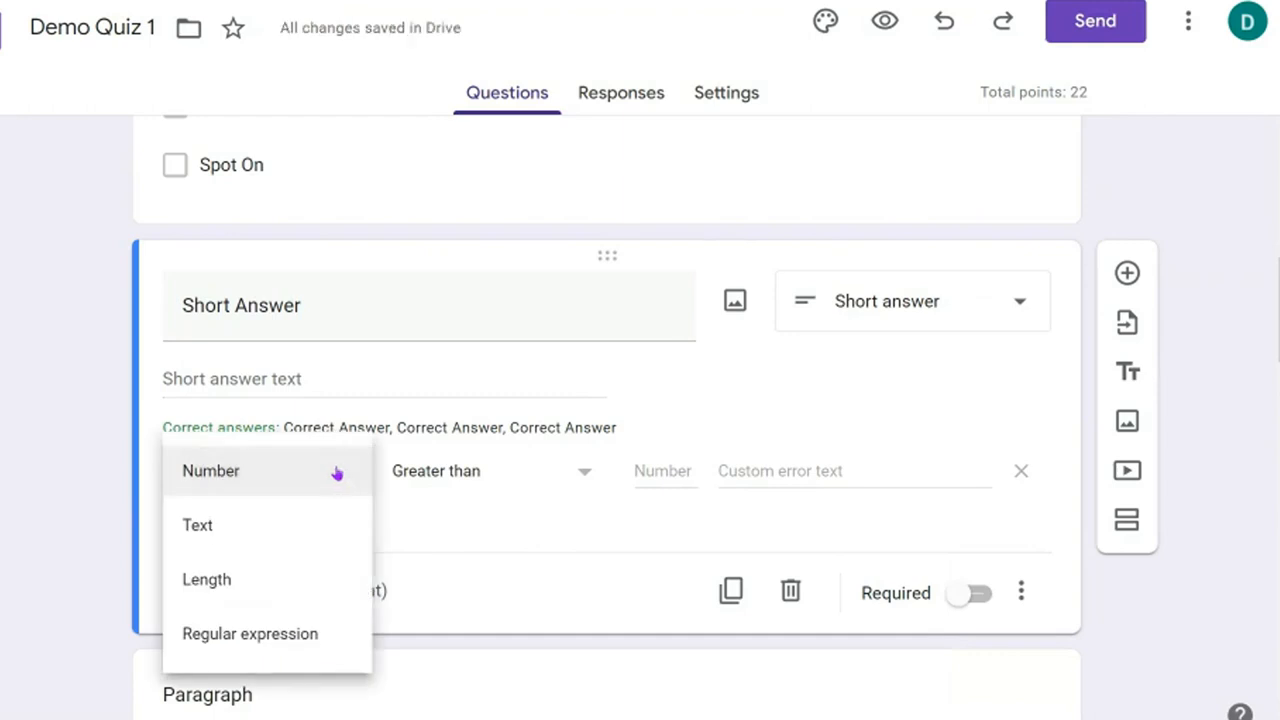
left_click(263, 586)
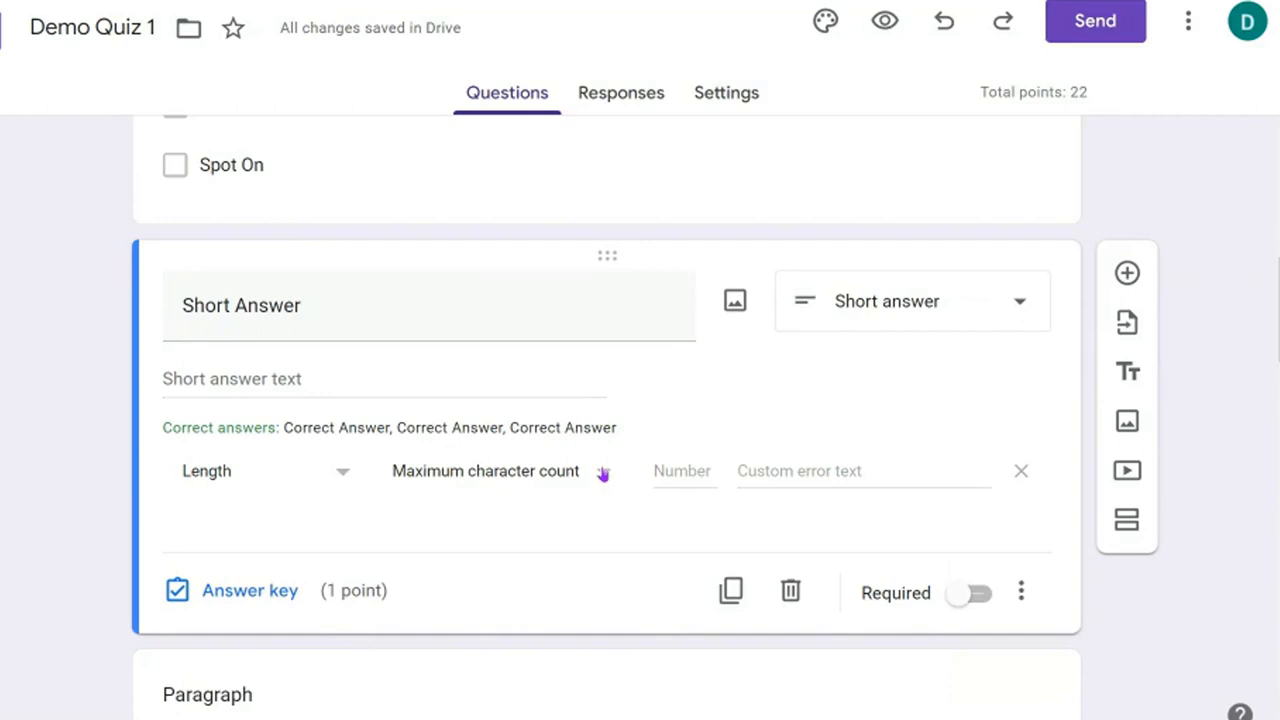
left_click(604, 471)
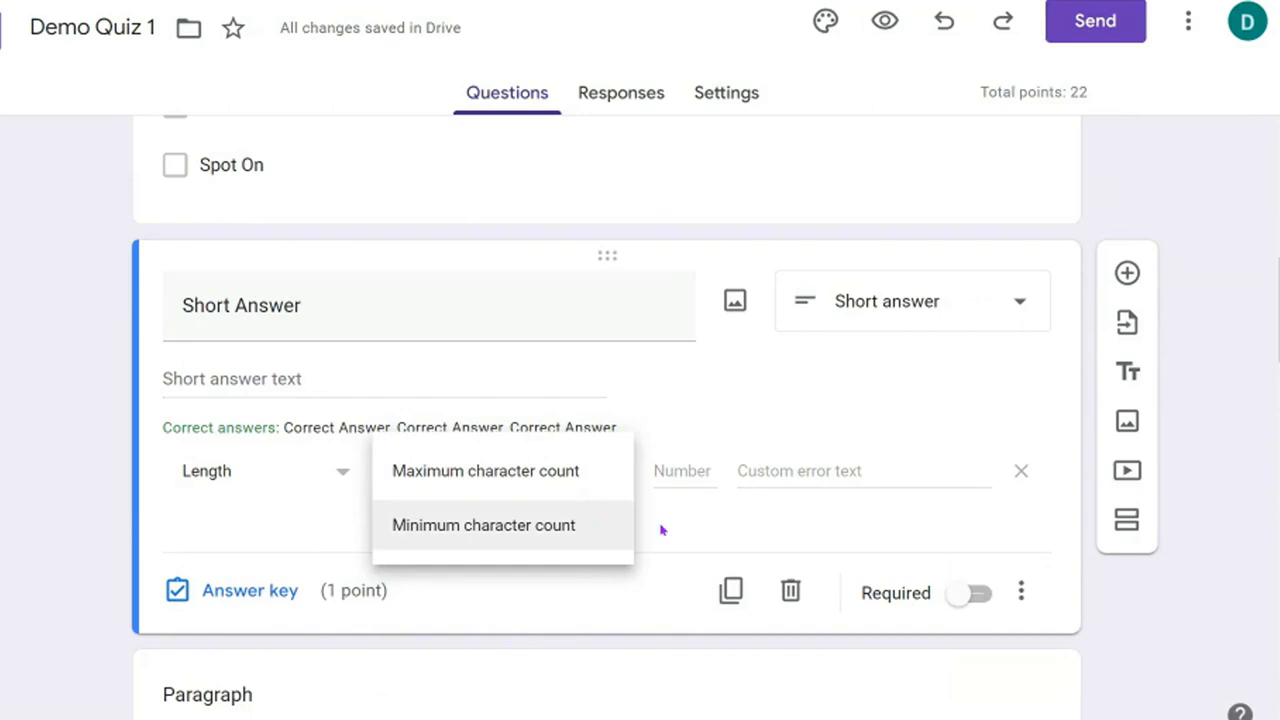
left_click(594, 478)
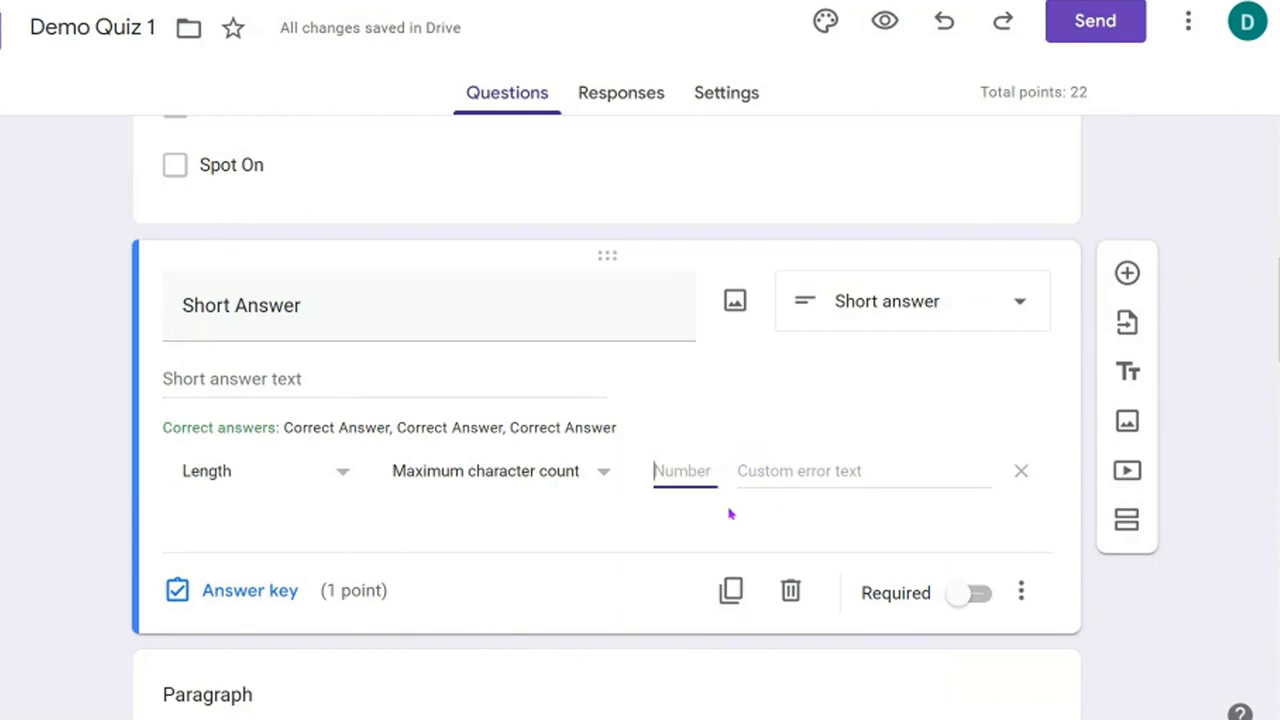
type("140")
left_click(770, 471)
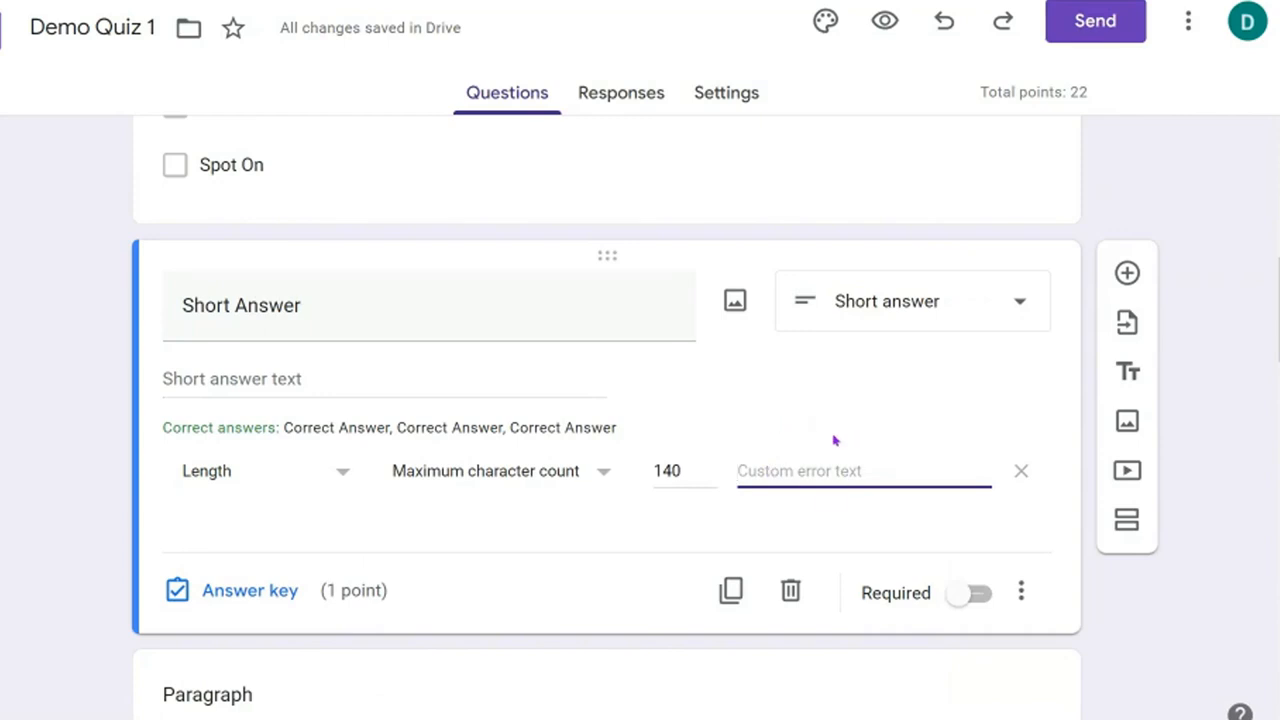
Step: Select the Paragraph question and open its answer key to examine the points and feedback options
scroll(798, 439, "down", 3)
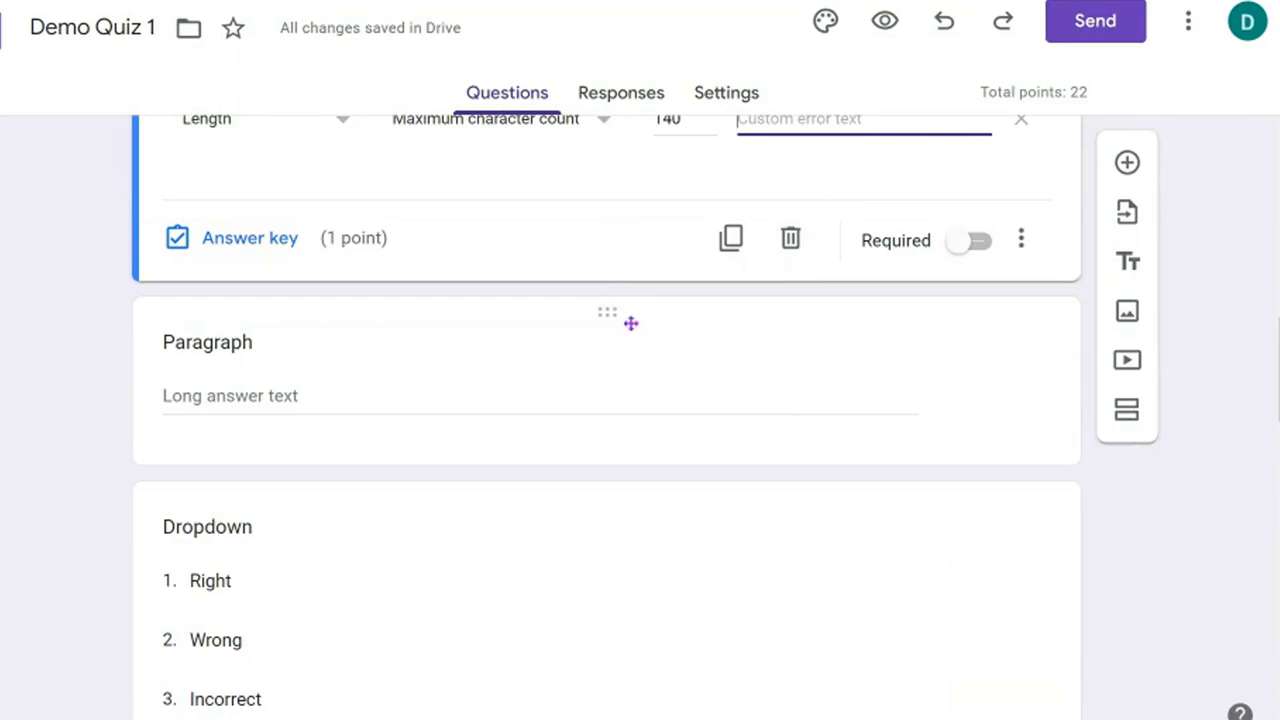
left_click(625, 335)
scroll(598, 352, "up", 3)
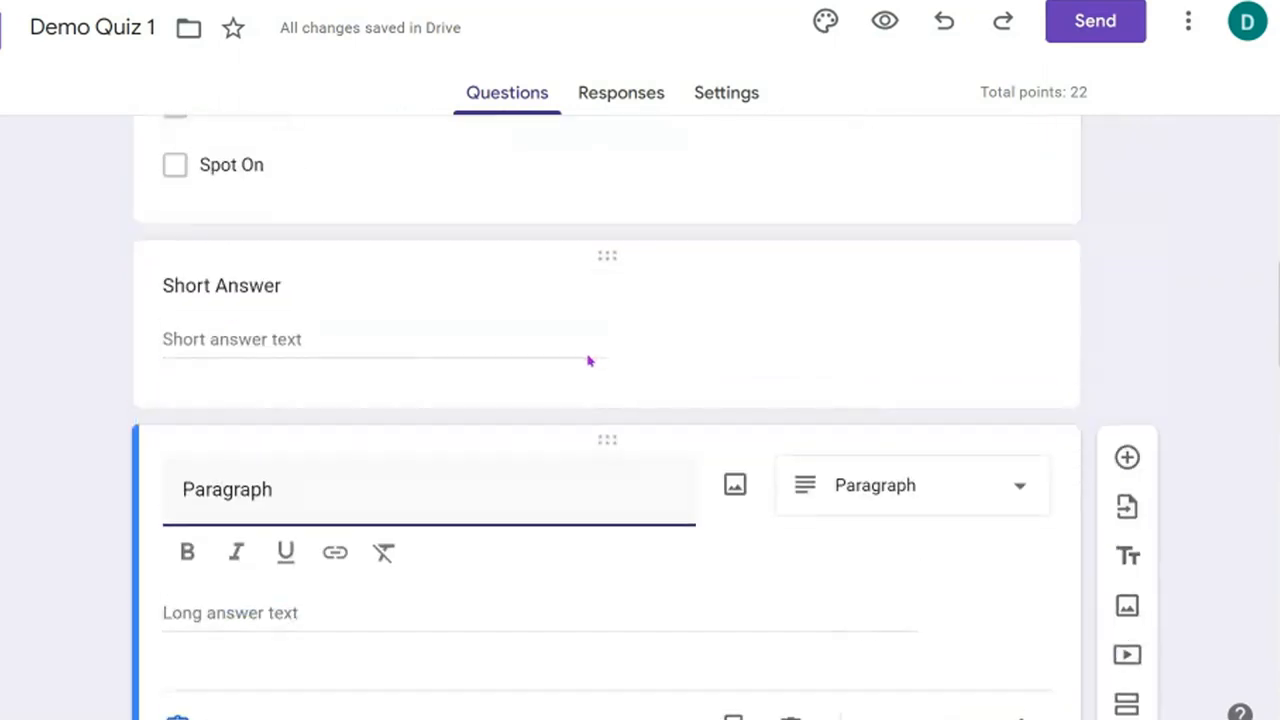
scroll(570, 364, "down", 2)
left_click(230, 492)
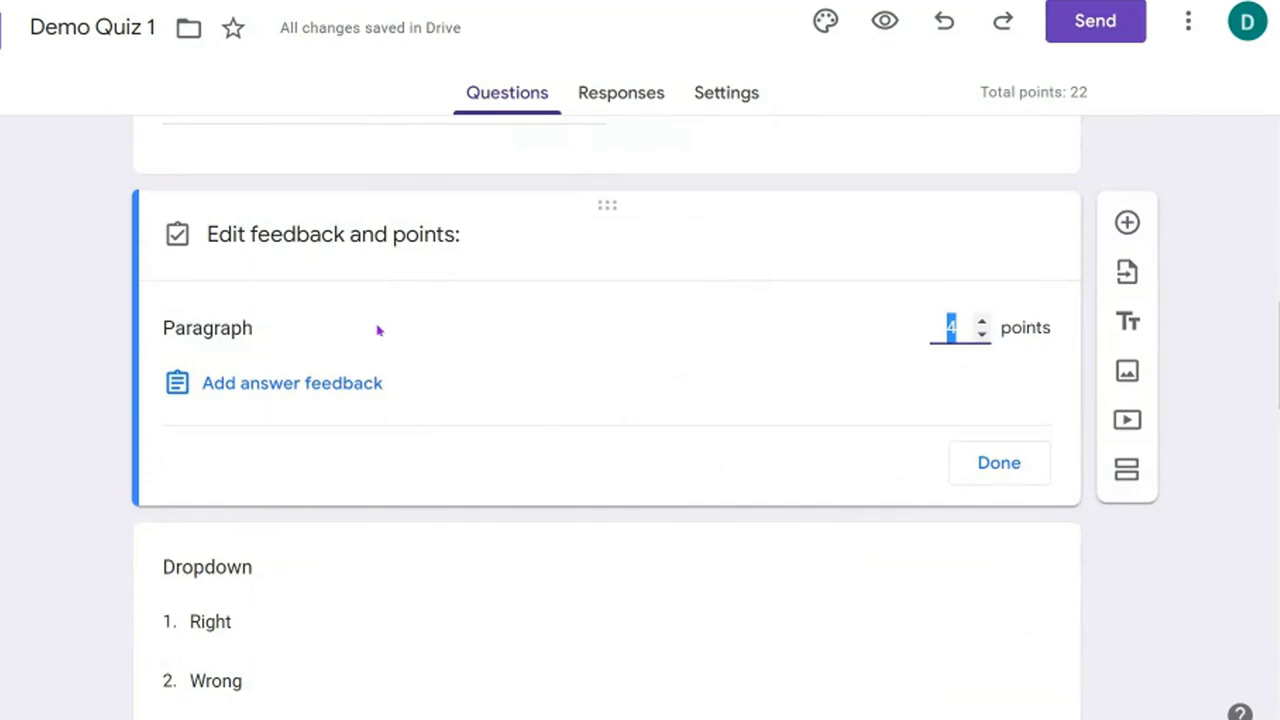
scroll(493, 409, "up", 1)
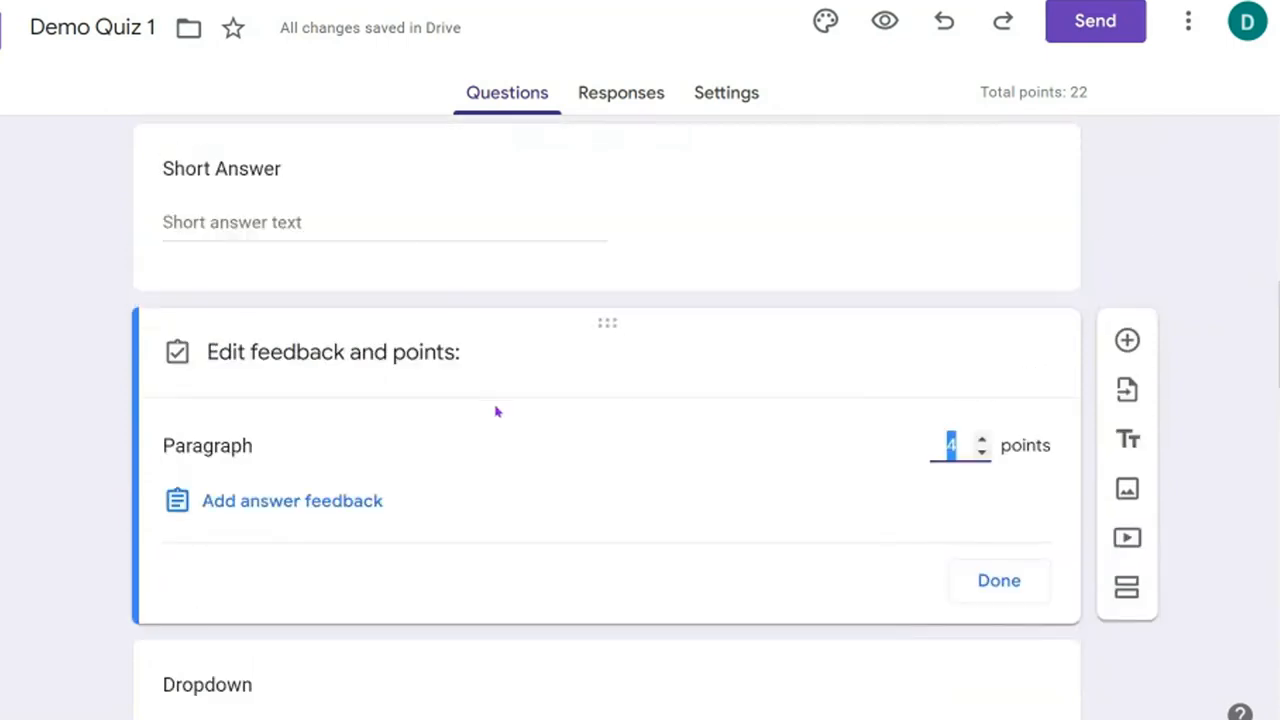
Step: Open the Short Answer question's answer key and switch Mark all other answers incorrect on and off again
left_click(507, 278)
left_click(224, 532)
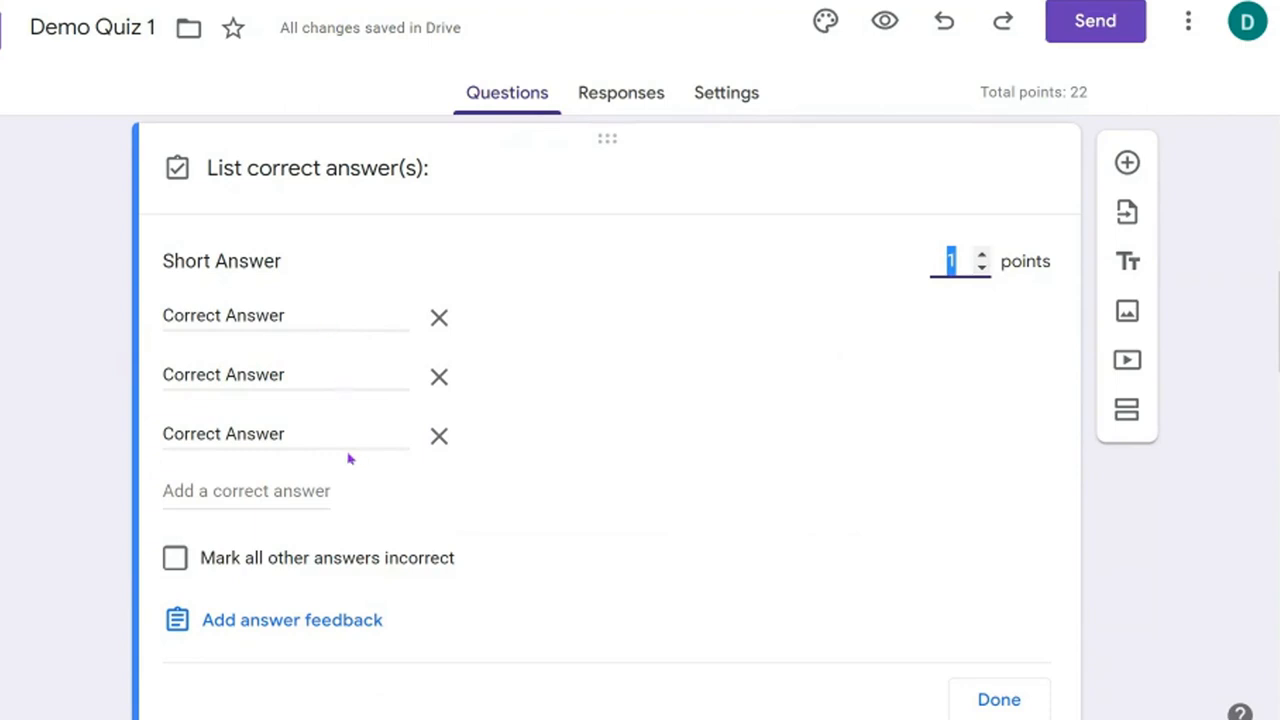
scroll(348, 433, "down", 1)
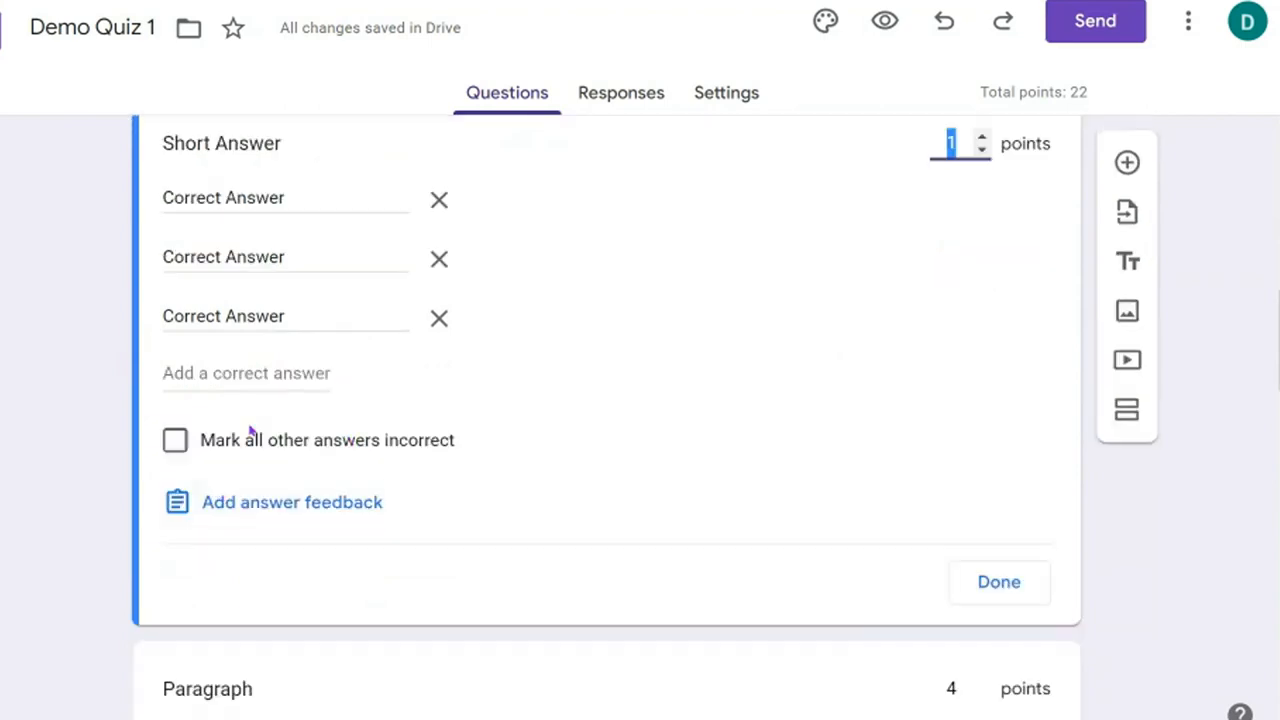
left_click(175, 447)
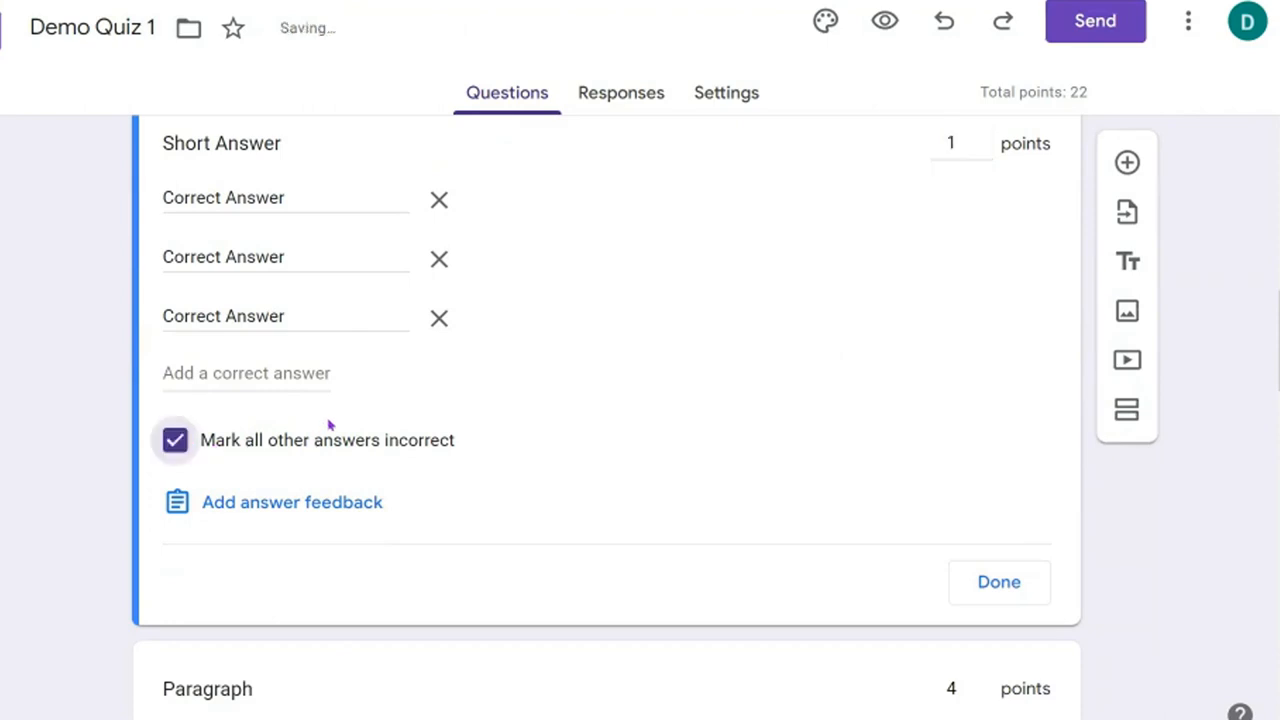
left_click(176, 446)
scroll(334, 427, "up", 1)
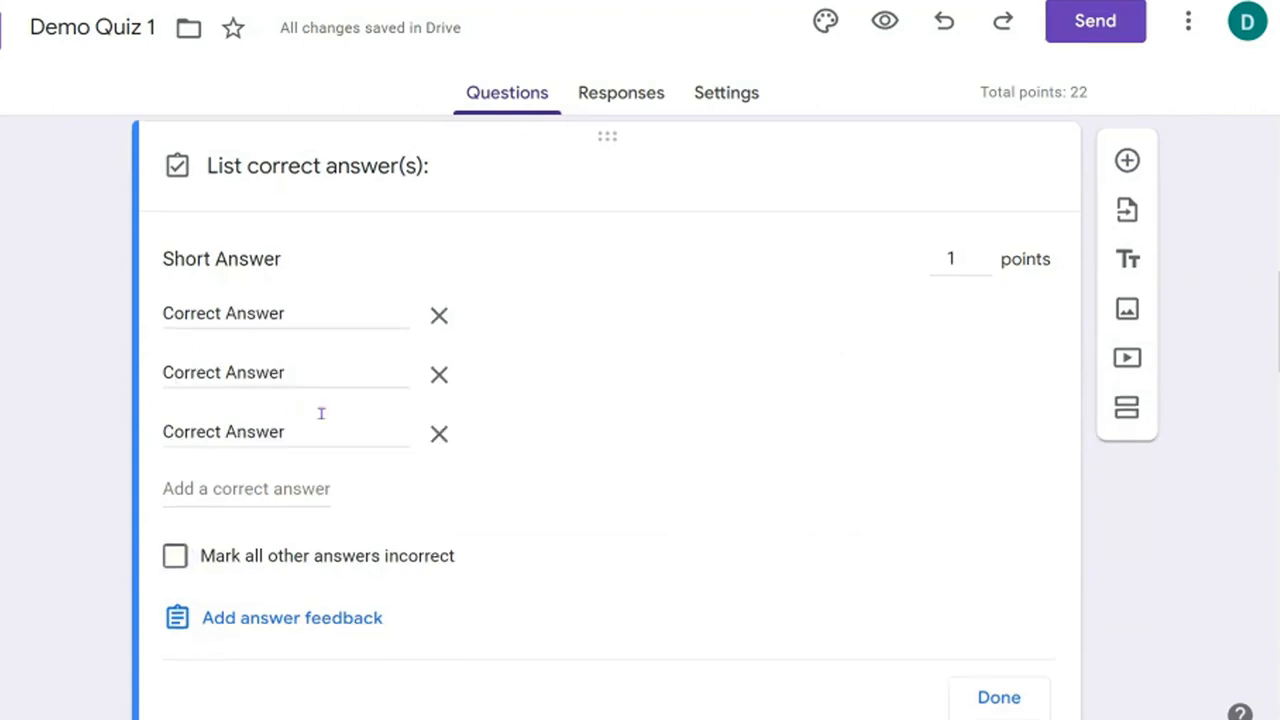
Step: Go back to the Paragraph question's feedback and points settings and close them without changes
scroll(320, 415, "down", 4)
left_click(492, 446)
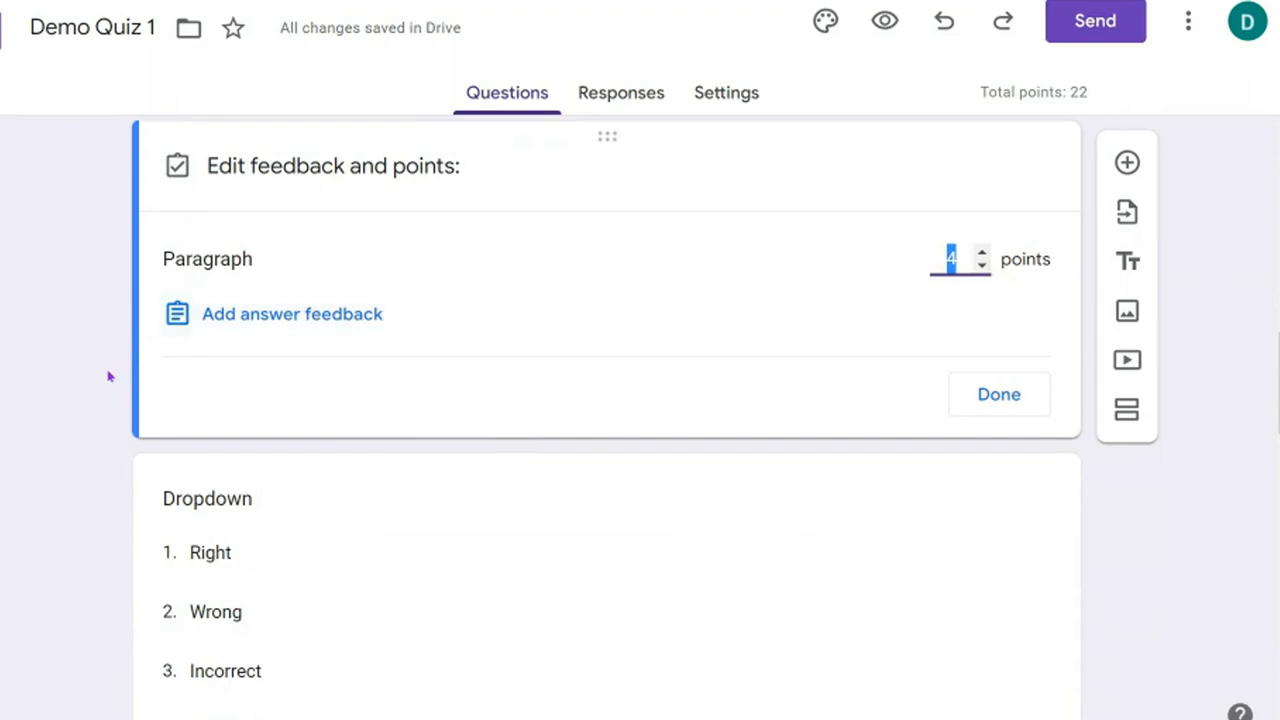
left_click(980, 403)
Step: Switch to the quiz preview and examine the answer fields of the Short Answer and Paragraph questions
scroll(575, 413, "up", 4)
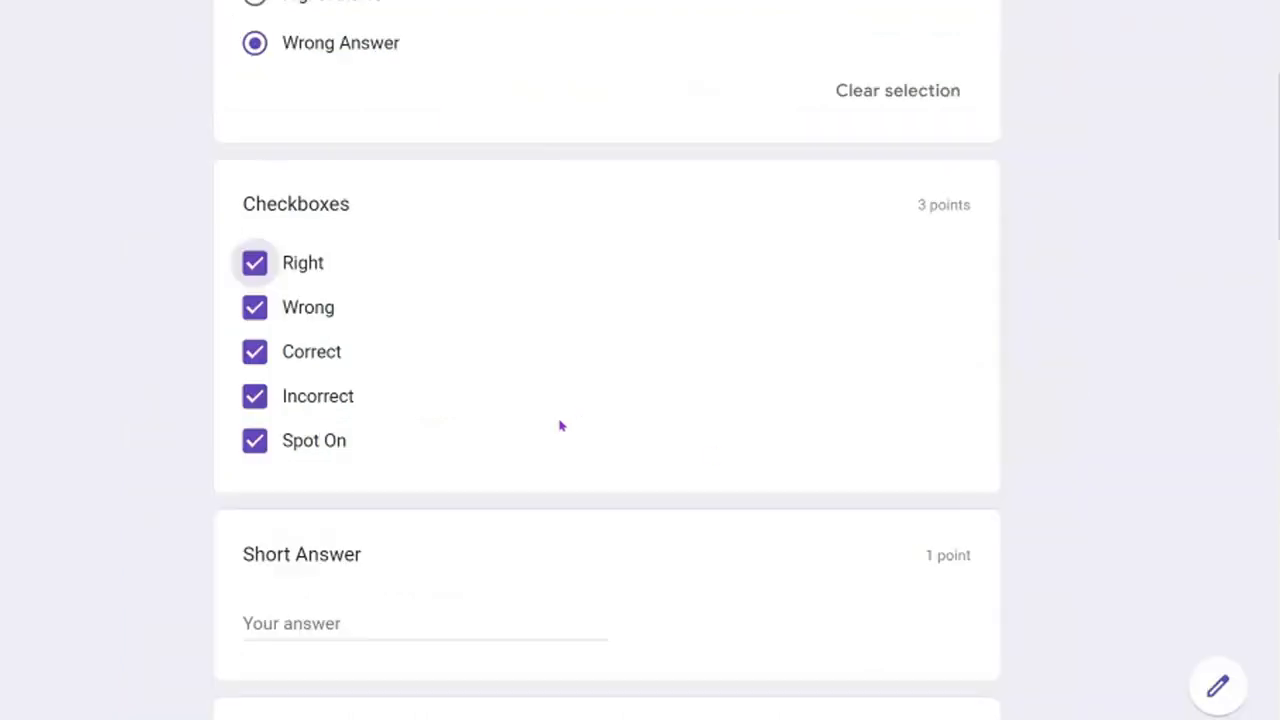
scroll(706, 440, "down", 2)
scroll(706, 440, "down", 1)
left_click(368, 276)
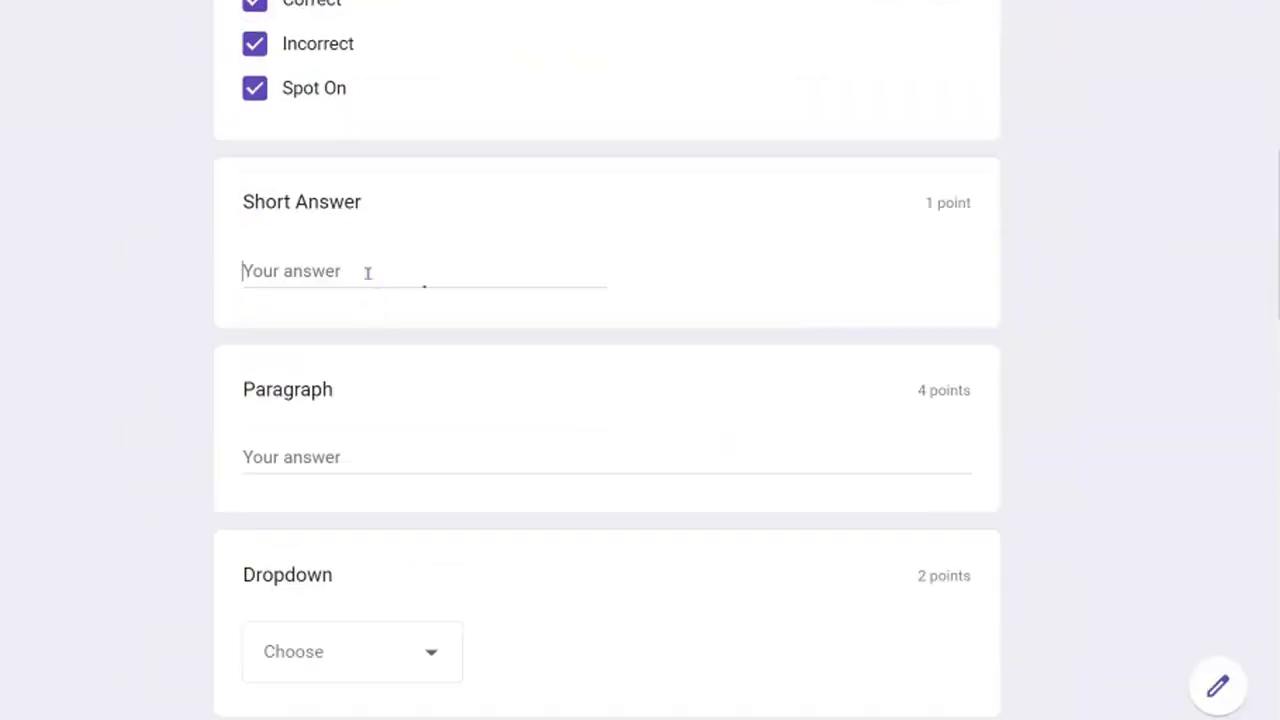
left_click(365, 458)
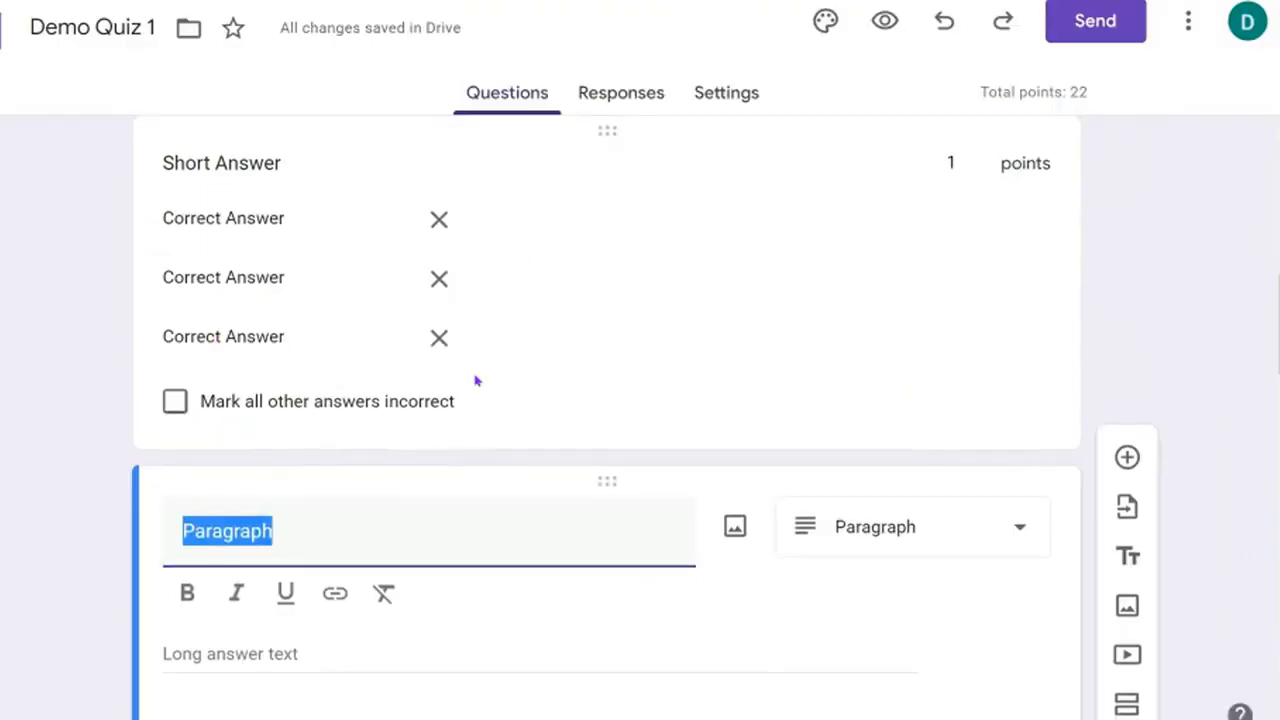
Step: Return to the form editor and review the Dropdown question's correct answers and points in its answer key
scroll(503, 371, "down", 2)
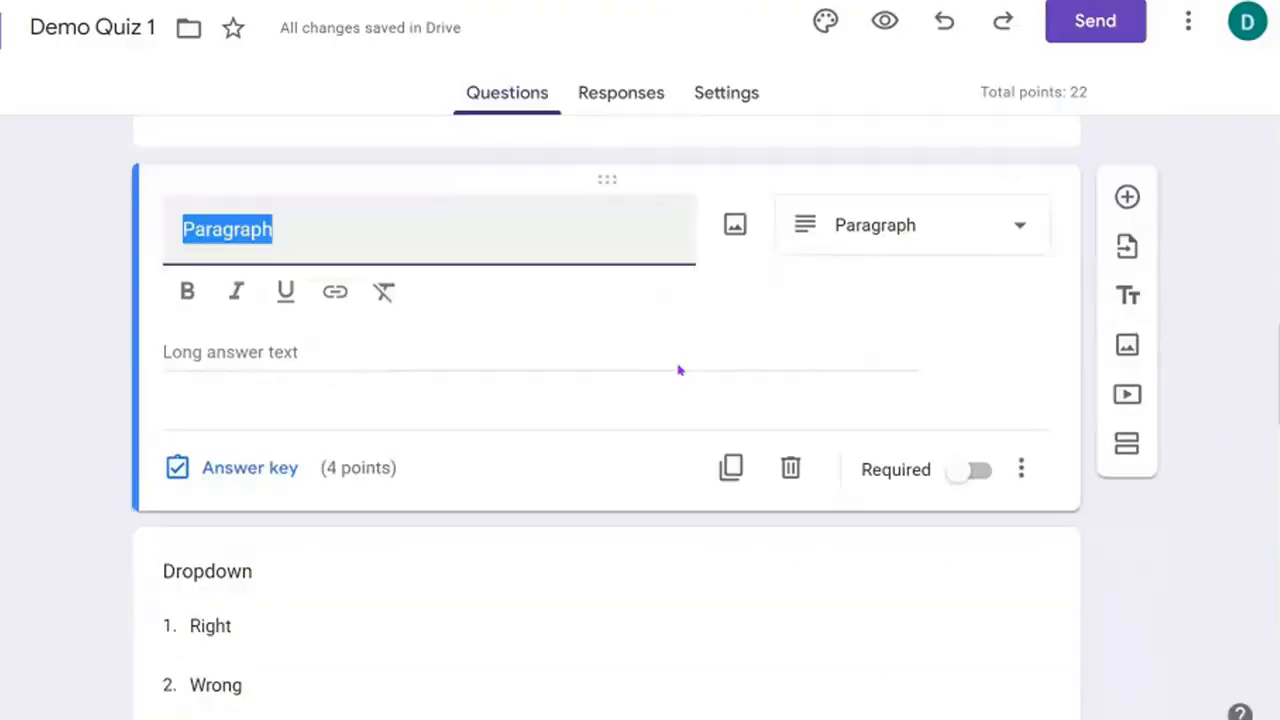
scroll(678, 370, "down", 3)
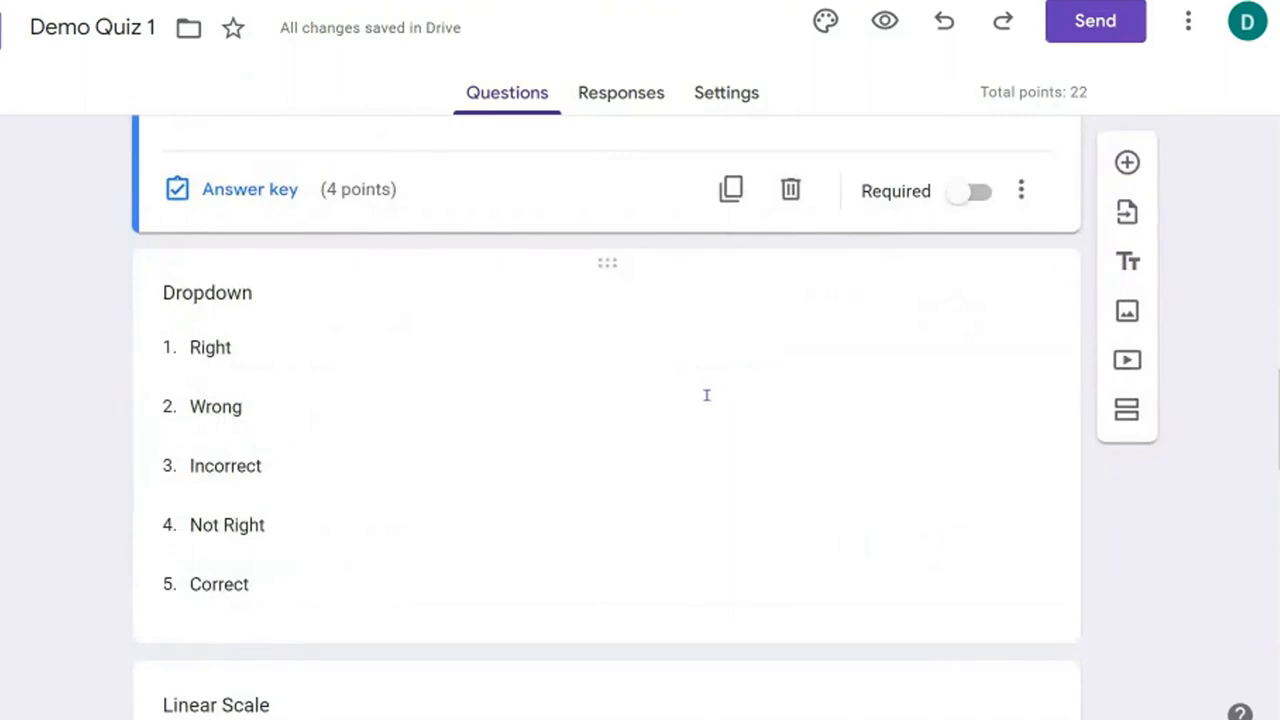
scroll(706, 395, "down", 1)
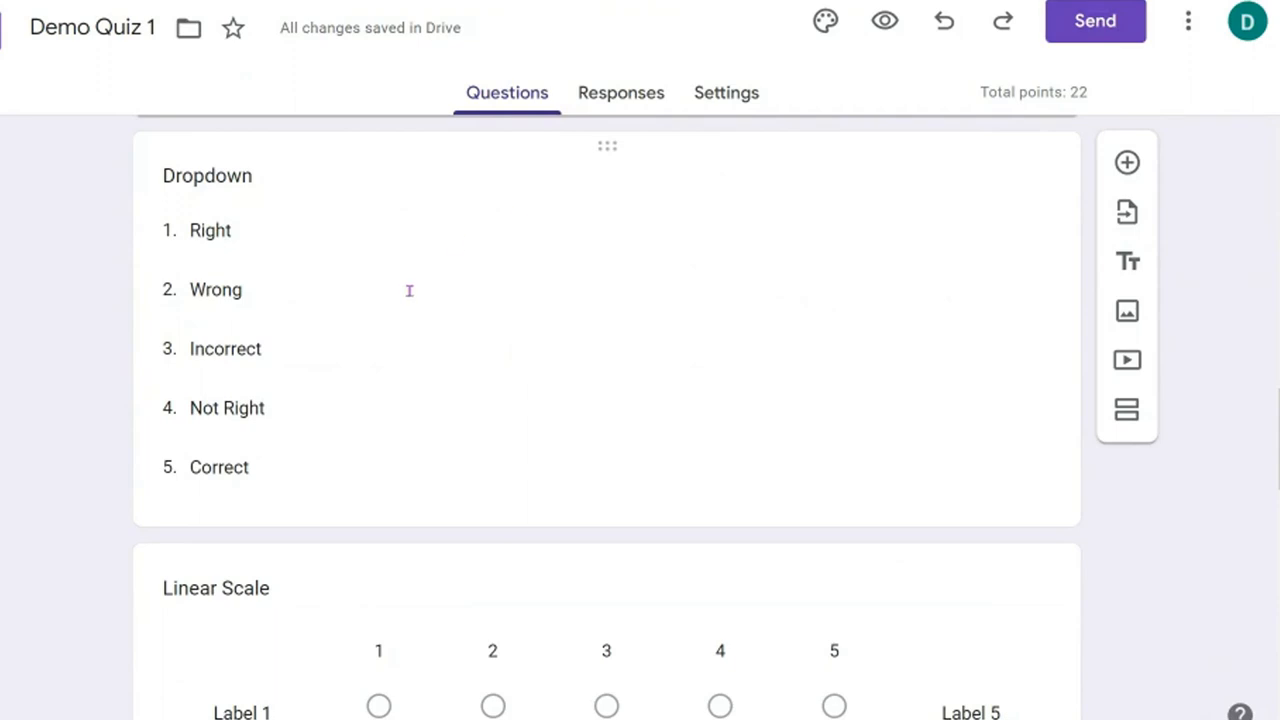
left_click(866, 328)
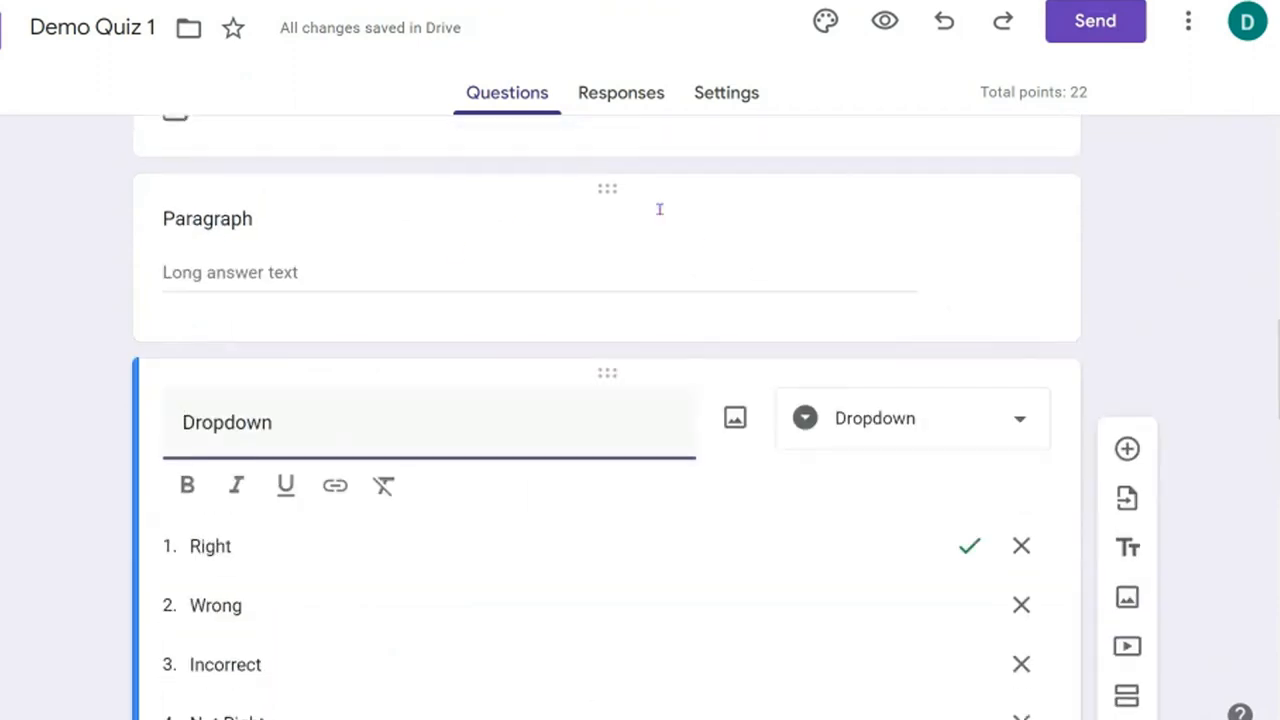
scroll(745, 462, "down", 2)
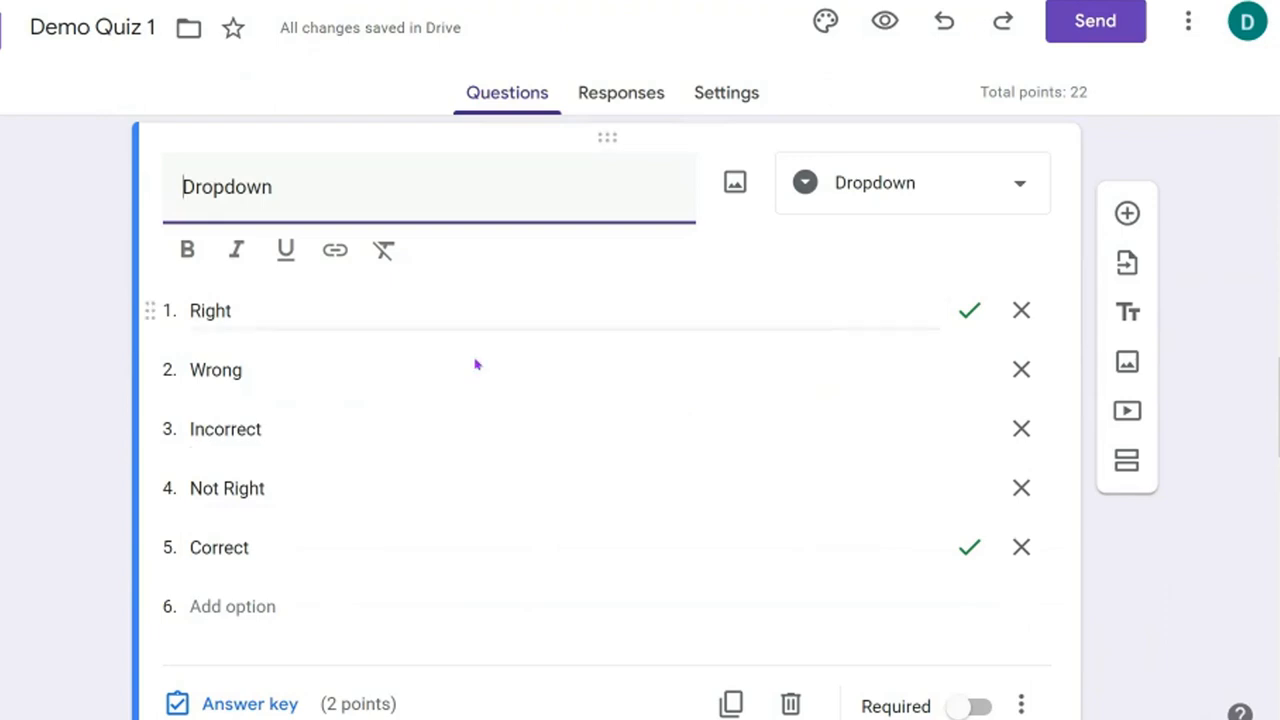
left_click(268, 706)
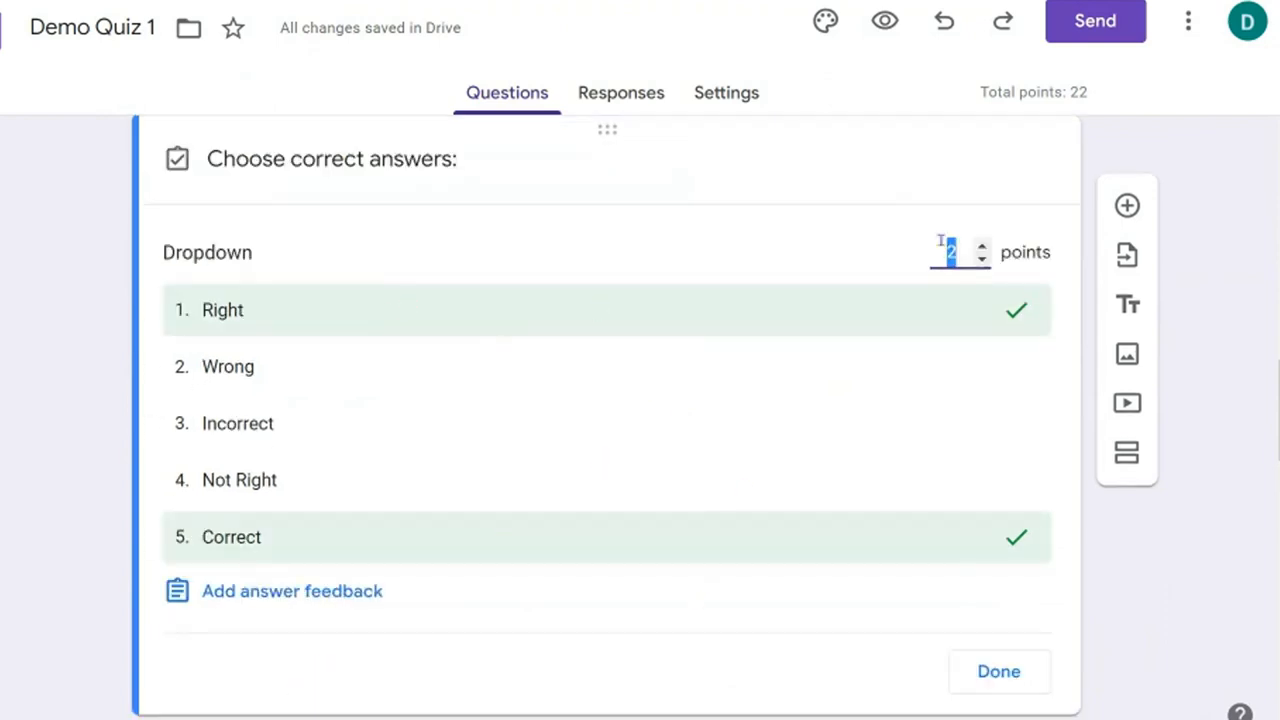
left_click(1004, 677)
Step: Turn on Shuffle option order for the Dropdown question and make it required
left_click(1021, 697)
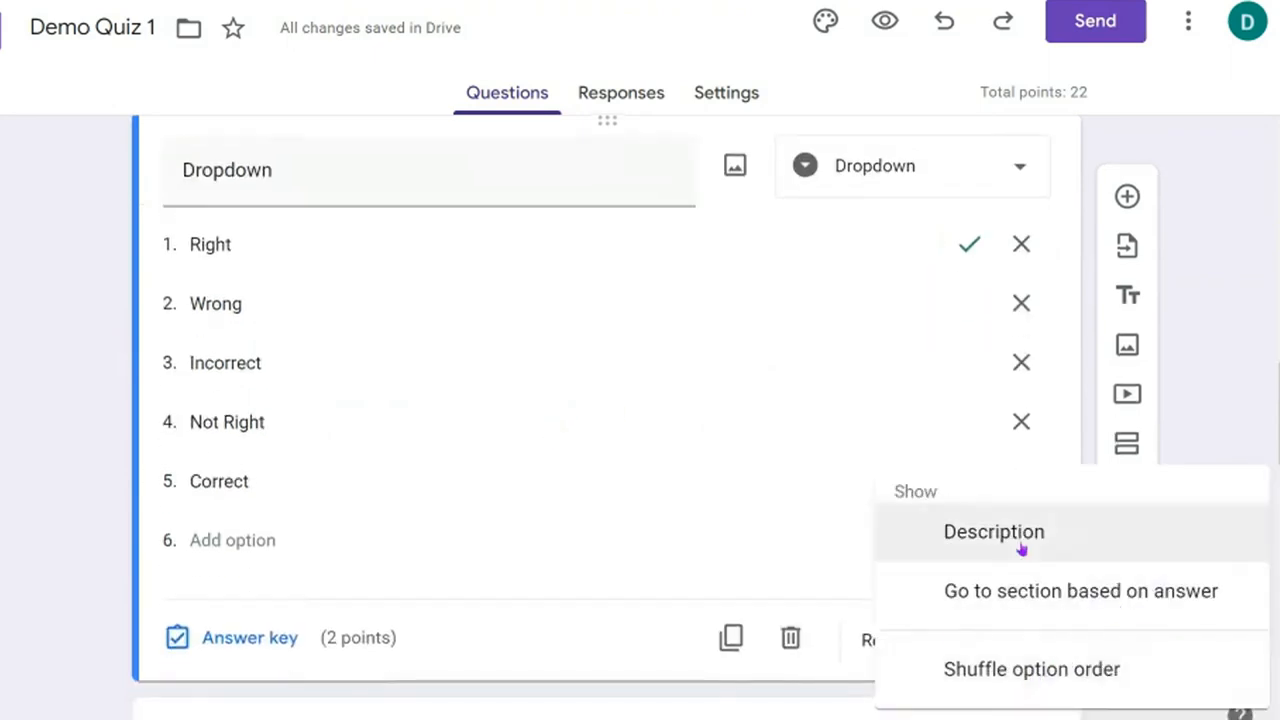
left_click(1026, 684)
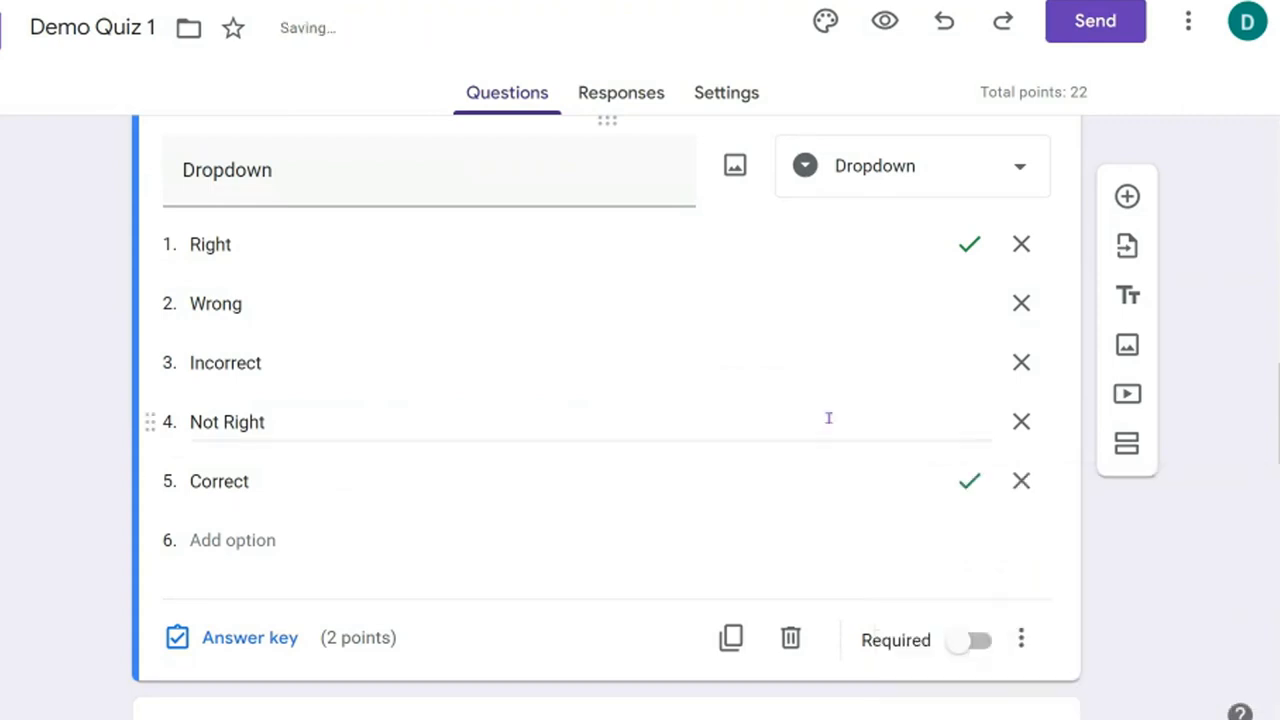
left_click(975, 640)
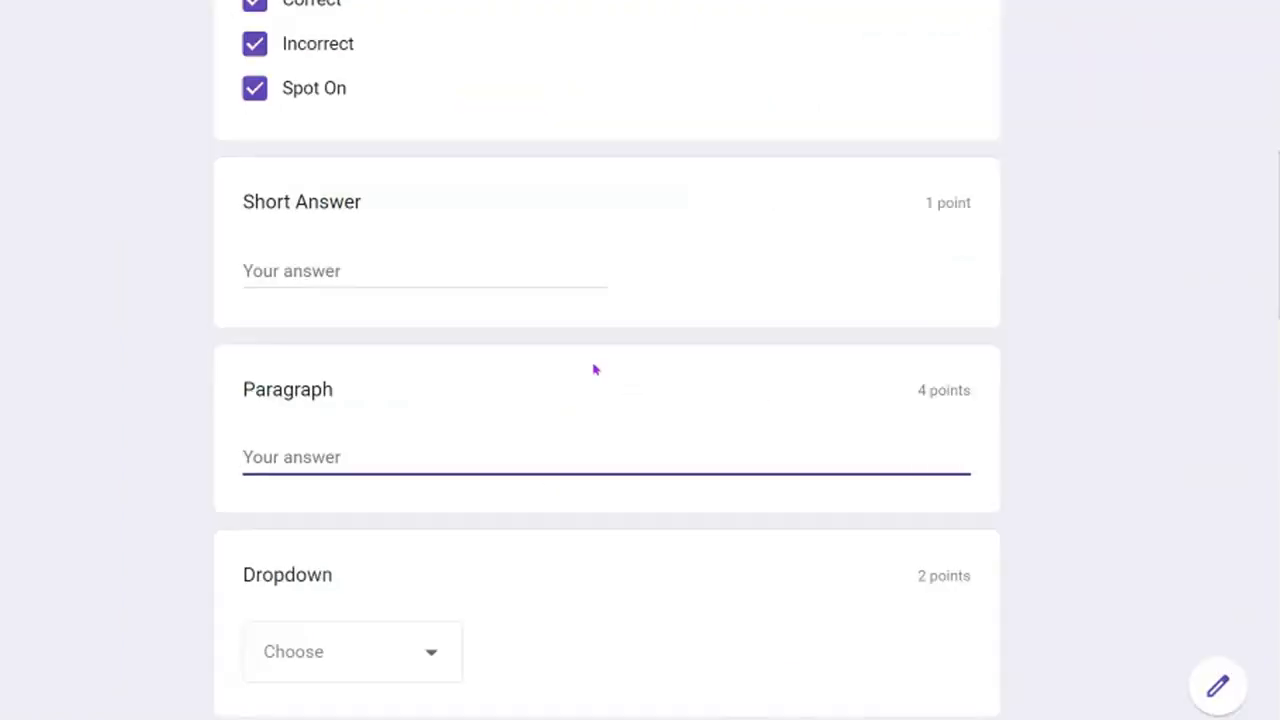
Step: Switch to the quiz preview and choose Correct as the answer to the Dropdown question
scroll(594, 369, "down", 3)
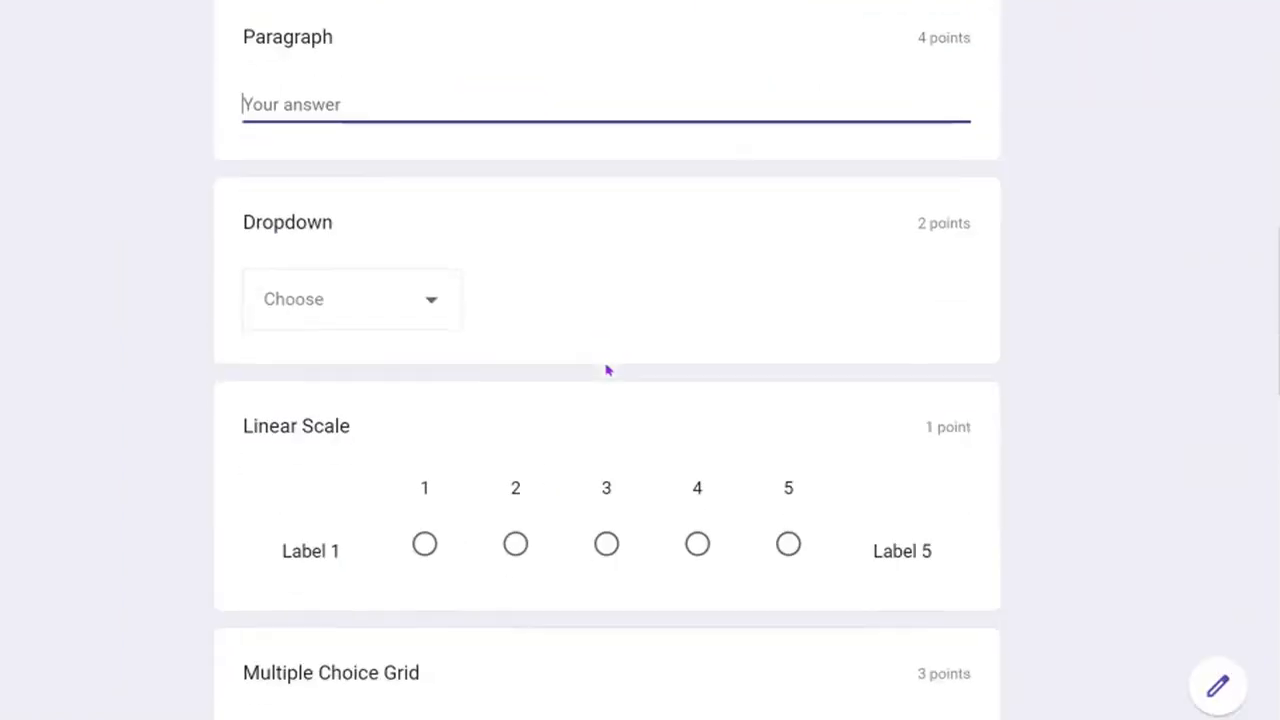
left_click(434, 304)
left_click(365, 433)
left_click(429, 306)
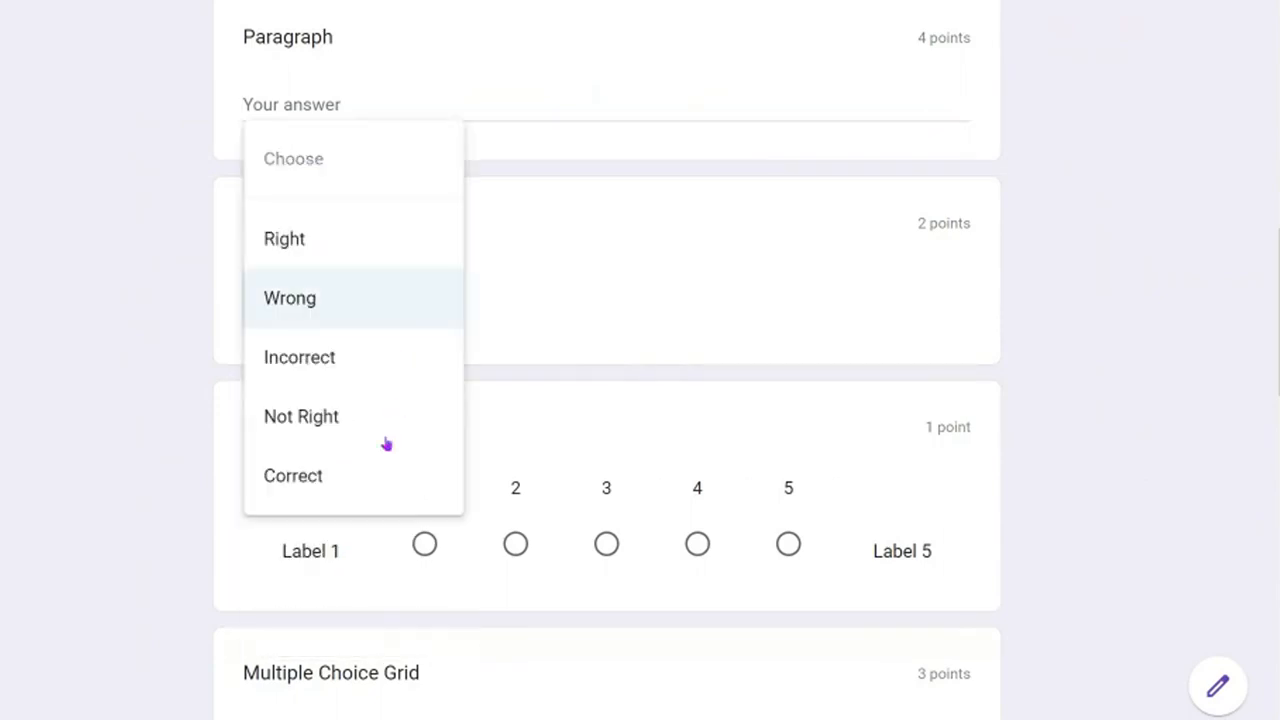
left_click(375, 470)
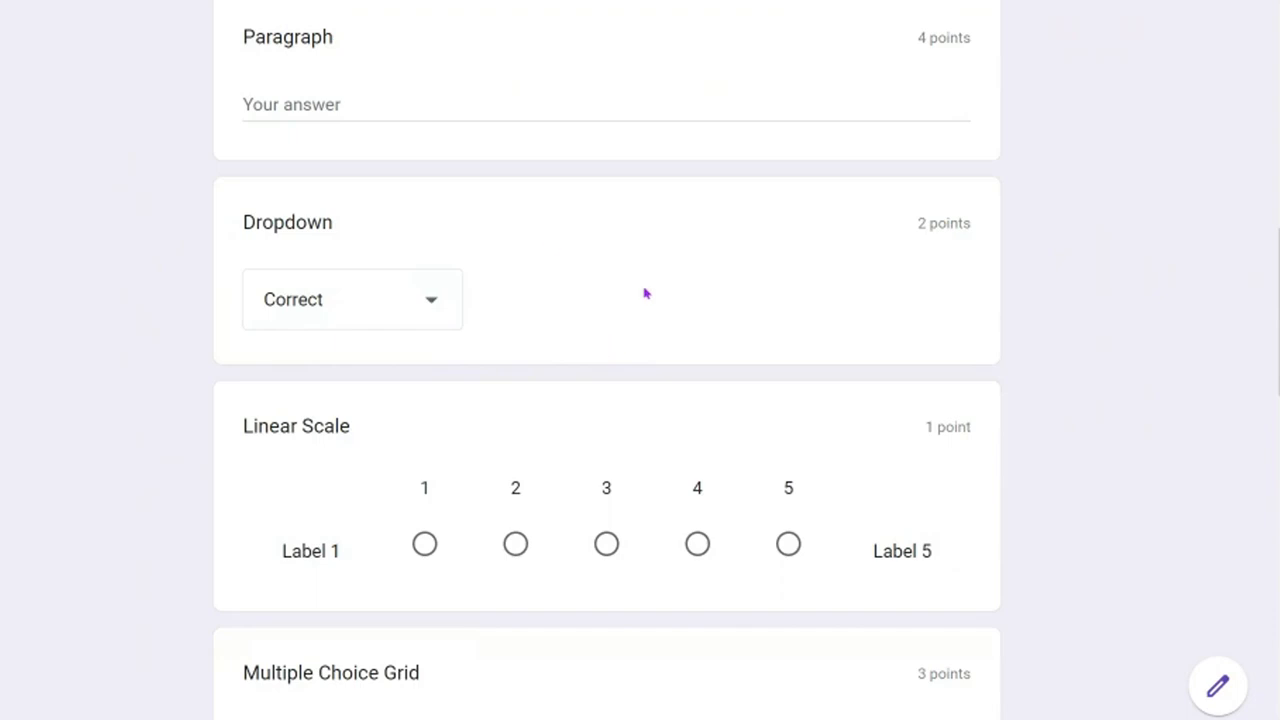
Step: Return to the form editor and review the Linear Scale question's points and feedback options in its answer key
key("ctrl+shift+Tab")
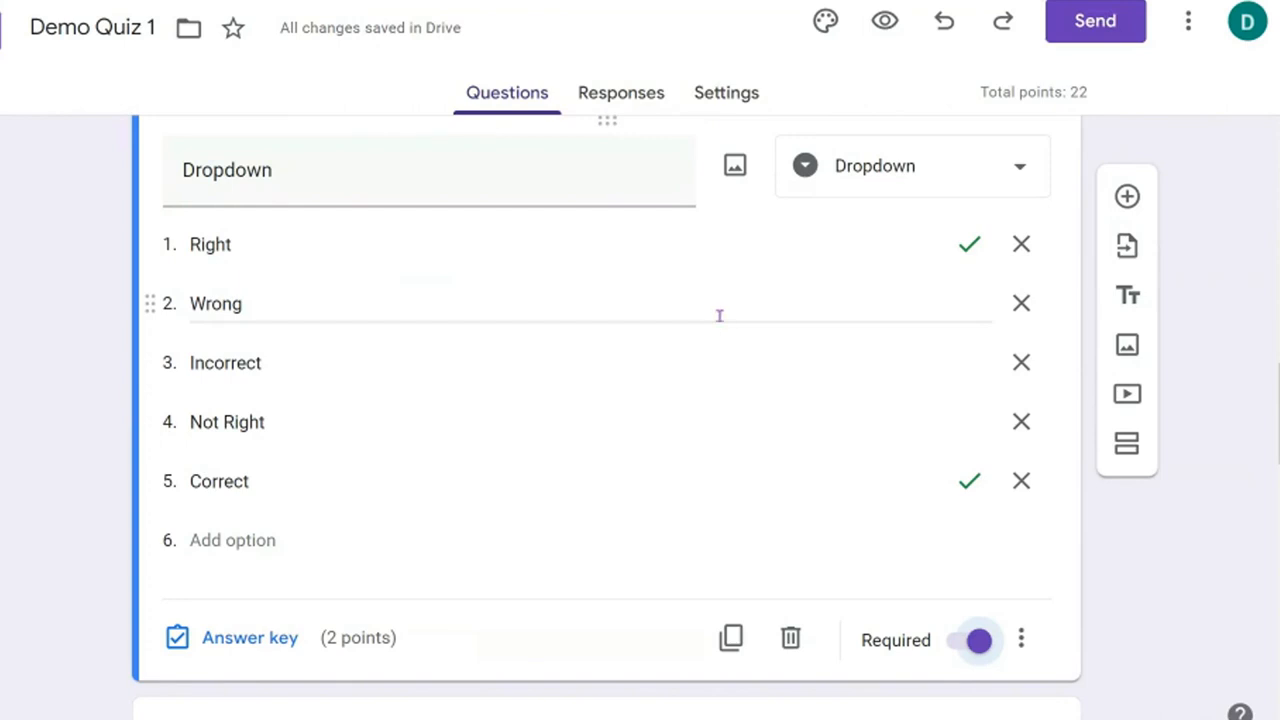
scroll(719, 316, "down", 5)
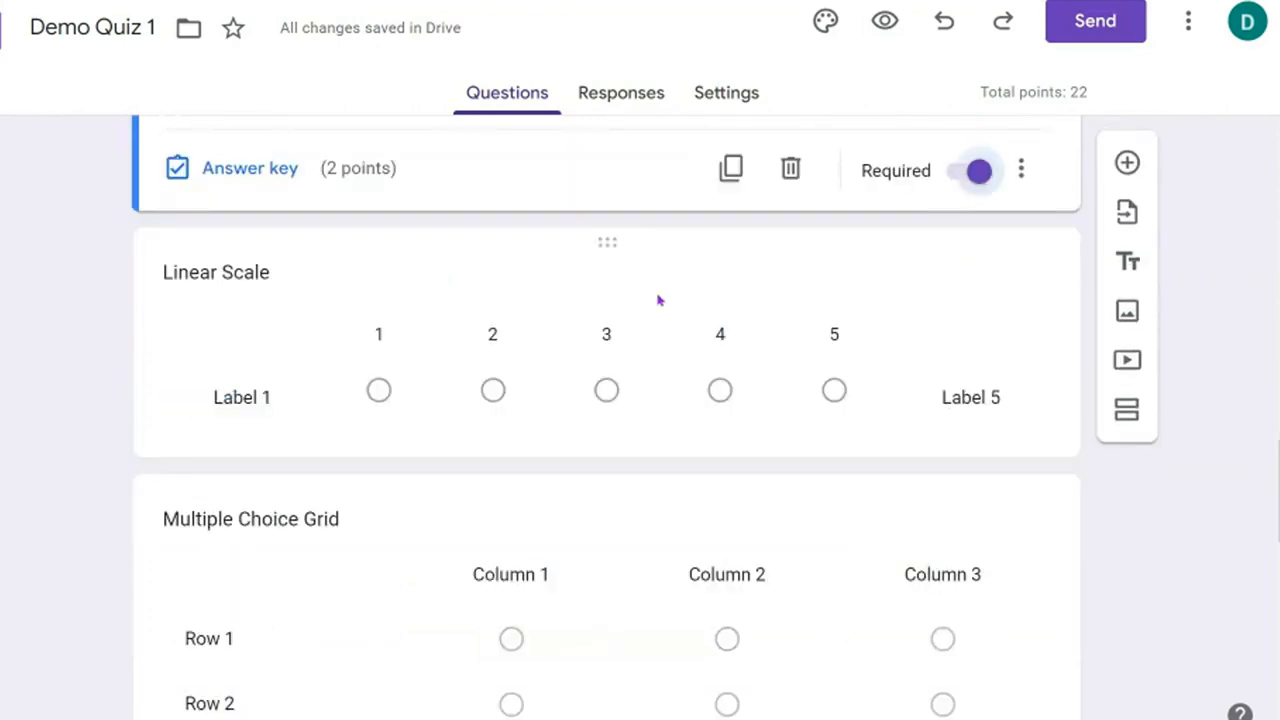
left_click(607, 304)
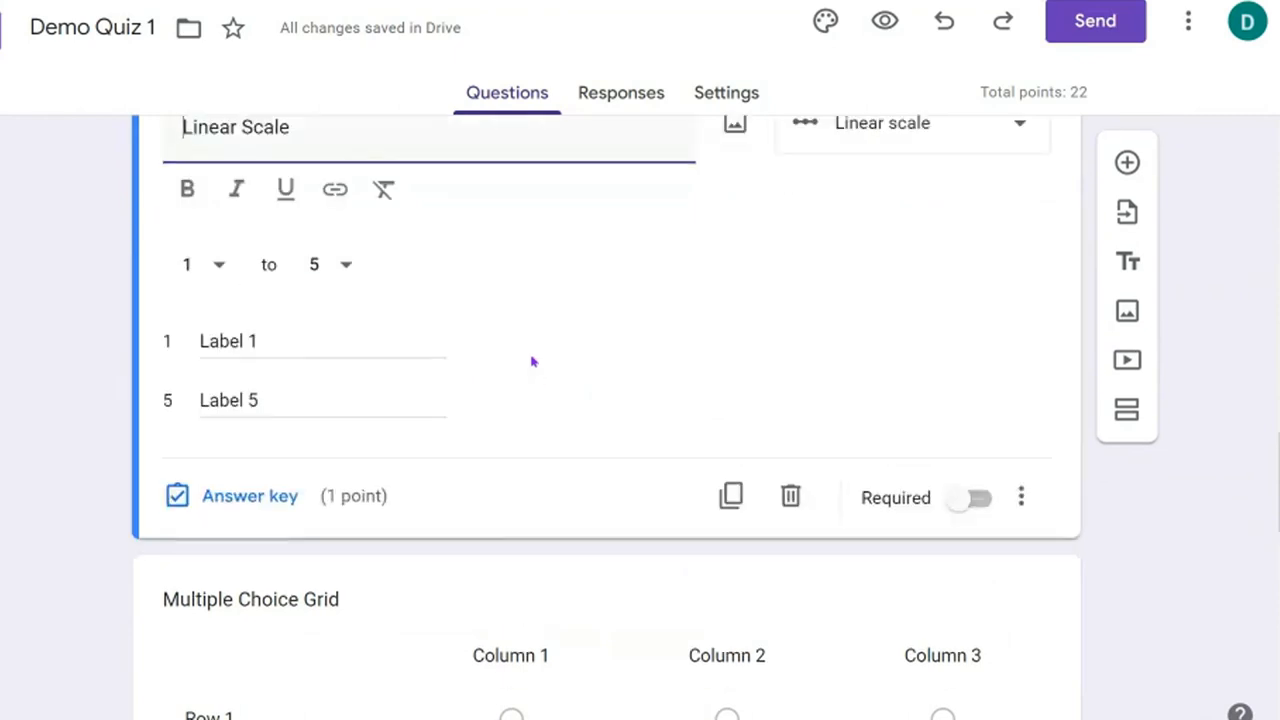
left_click(224, 497)
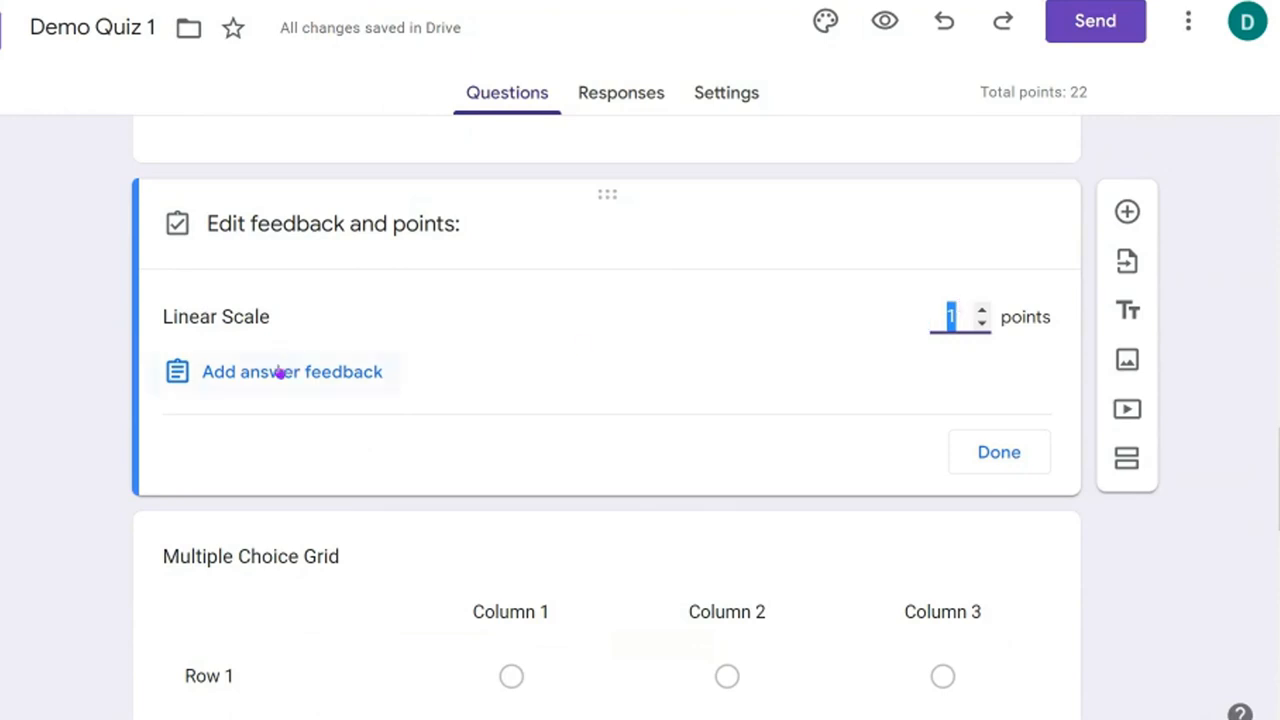
left_click(978, 458)
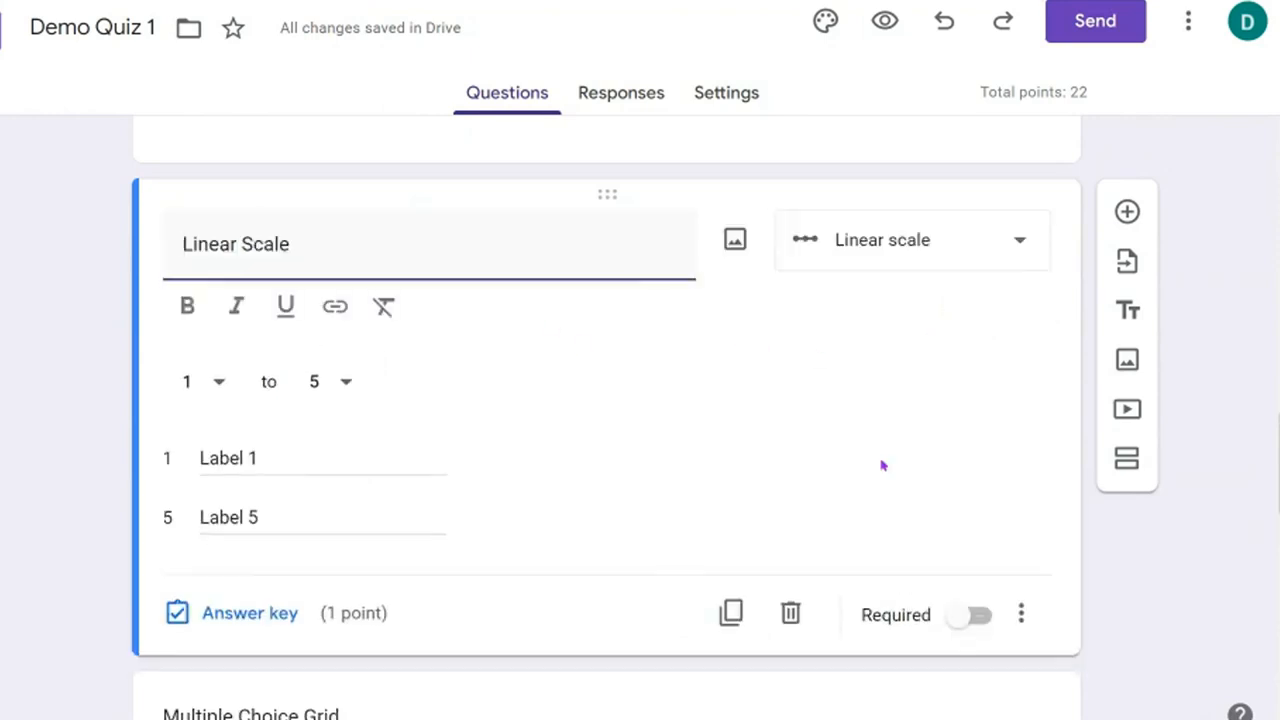
Step: Show the description field on the Linear Scale question and check the question in the quiz preview
left_click(1021, 607)
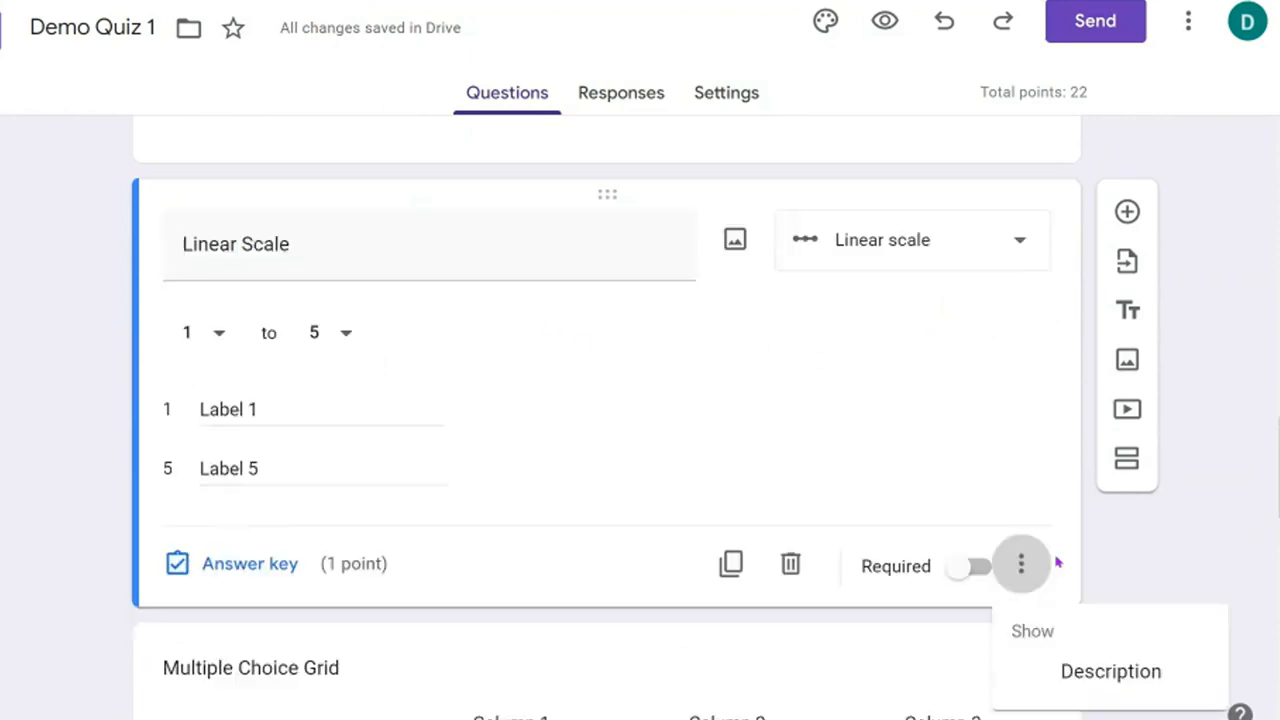
left_click(1106, 673)
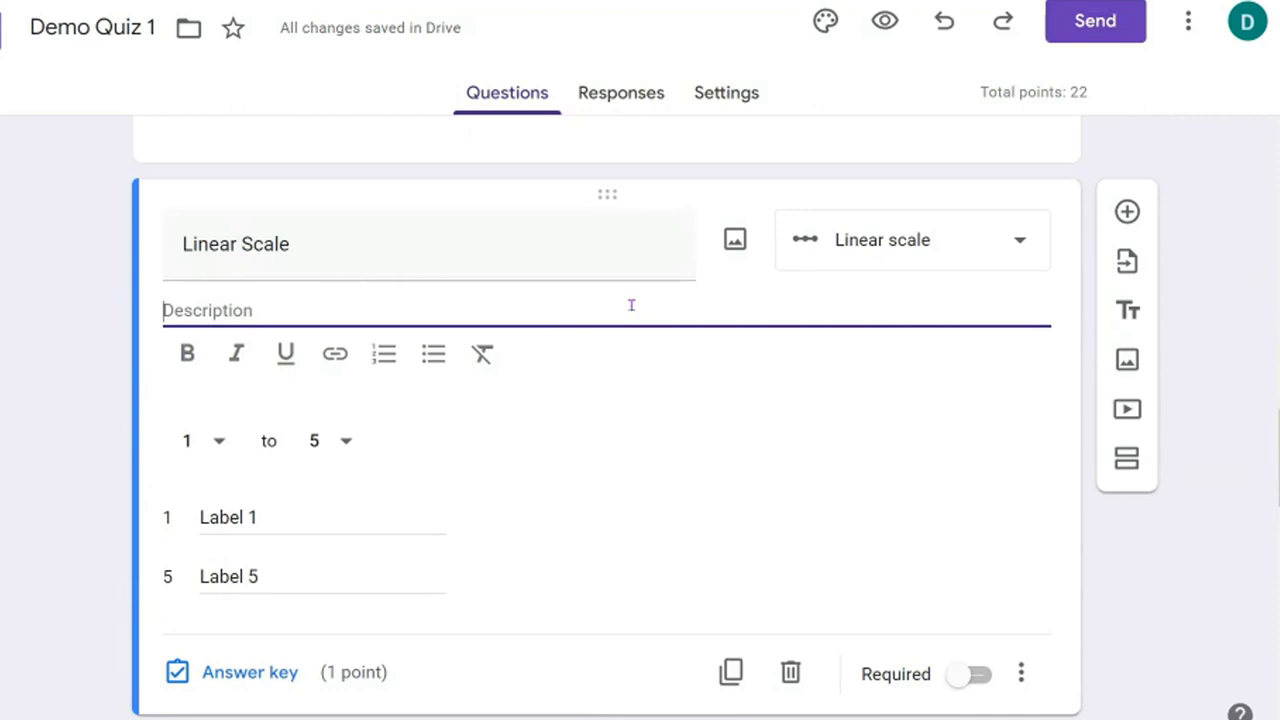
scroll(762, 398, "down", 1)
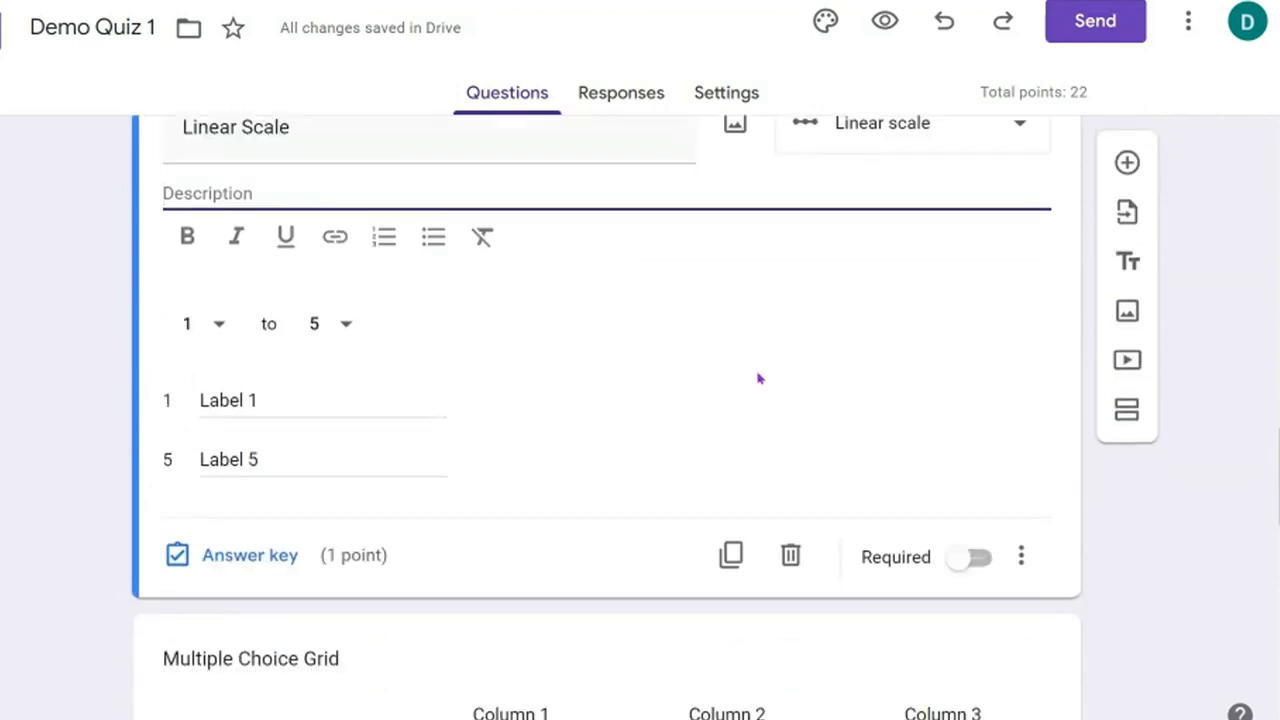
scroll(758, 378, "up", 1)
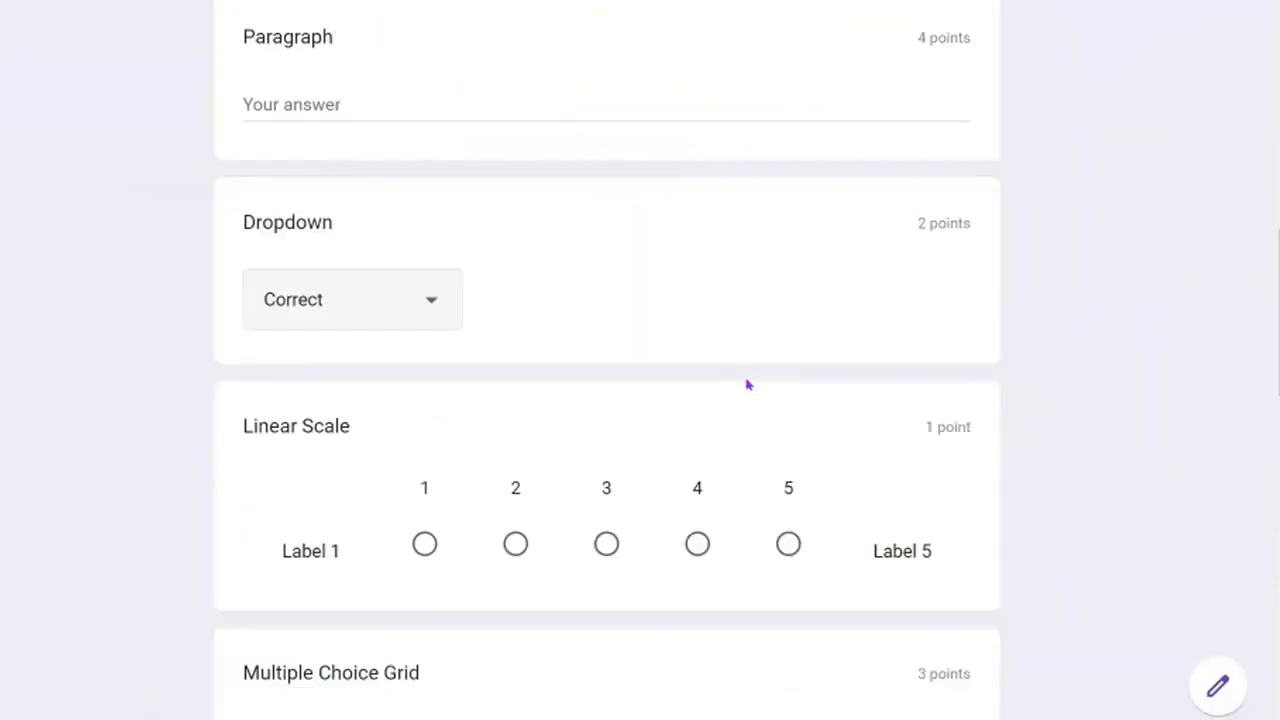
scroll(763, 377, "down", 3)
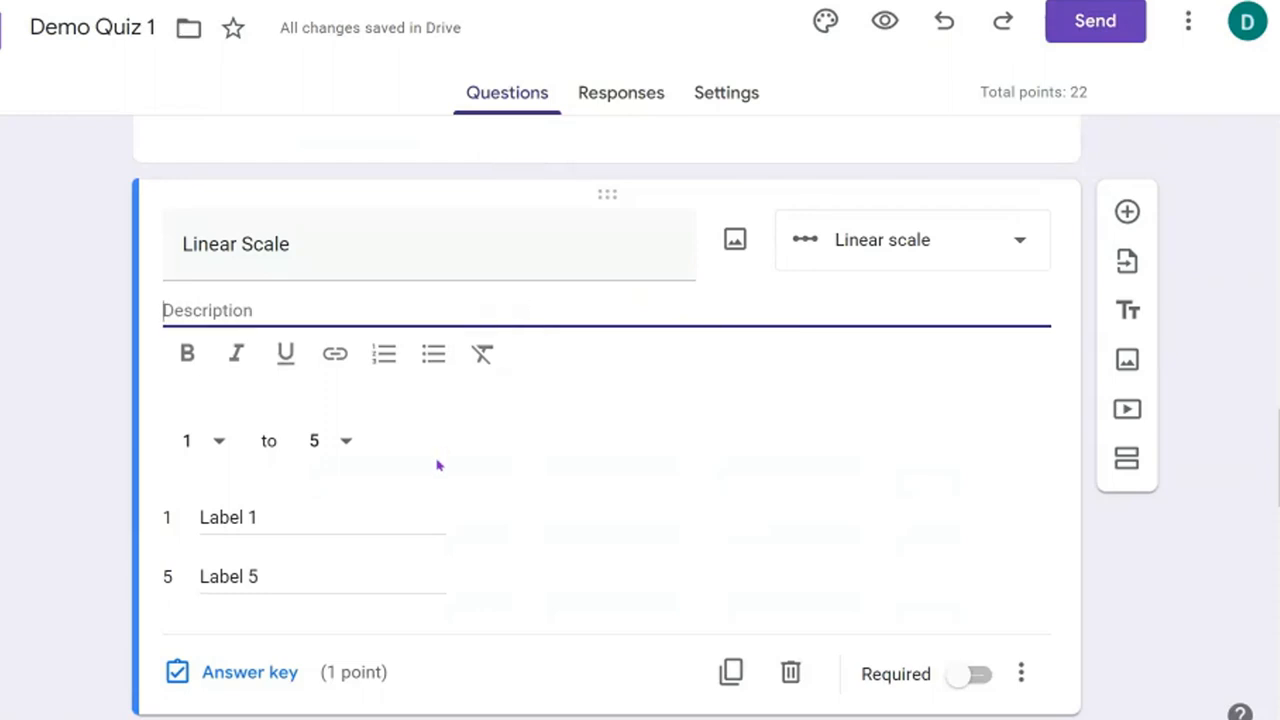
scroll(437, 465, "down", 1)
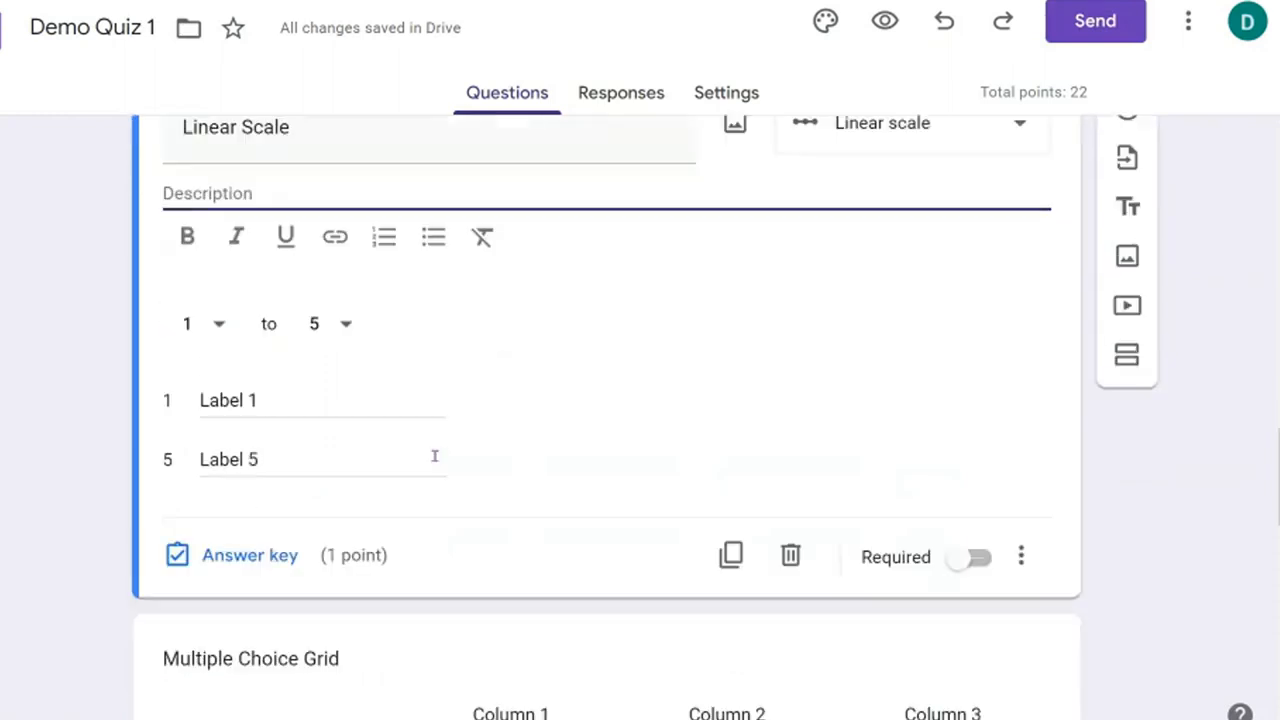
Step: Check the choices for the upper end of the Linear Scale question's range, leaving the range as it is
left_click(349, 325)
left_click(564, 352)
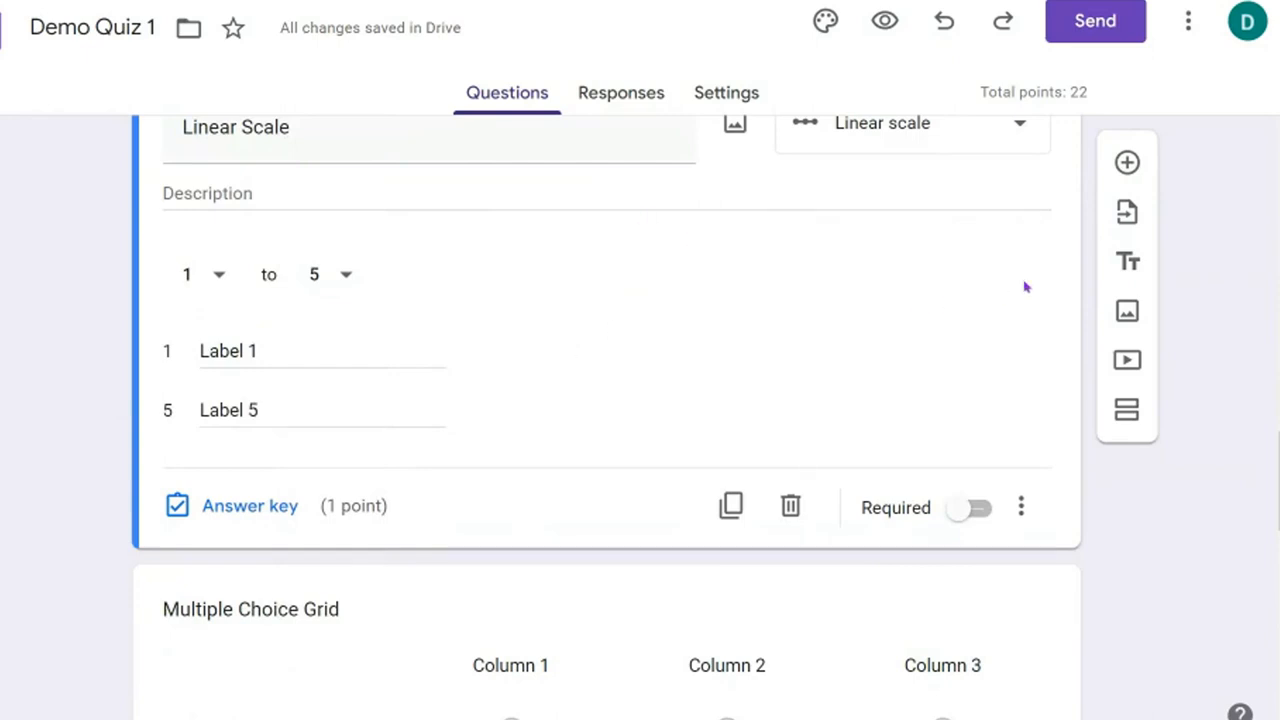
Step: Open the Multiple Choice Grid question and review the correct answers and points per row in its answer key
scroll(1028, 287, "down", 2)
scroll(1028, 287, "down", 1)
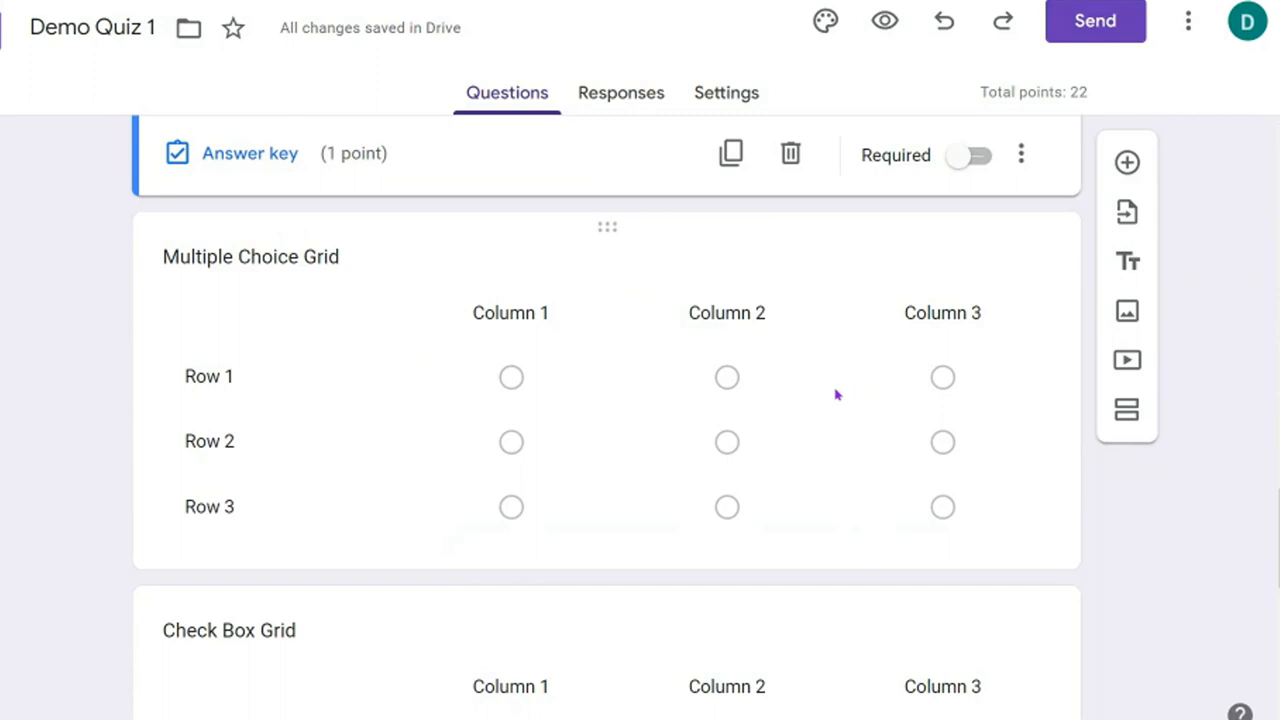
scroll(837, 395, "down", 1)
scroll(760, 320, "up", 1)
left_click(633, 312)
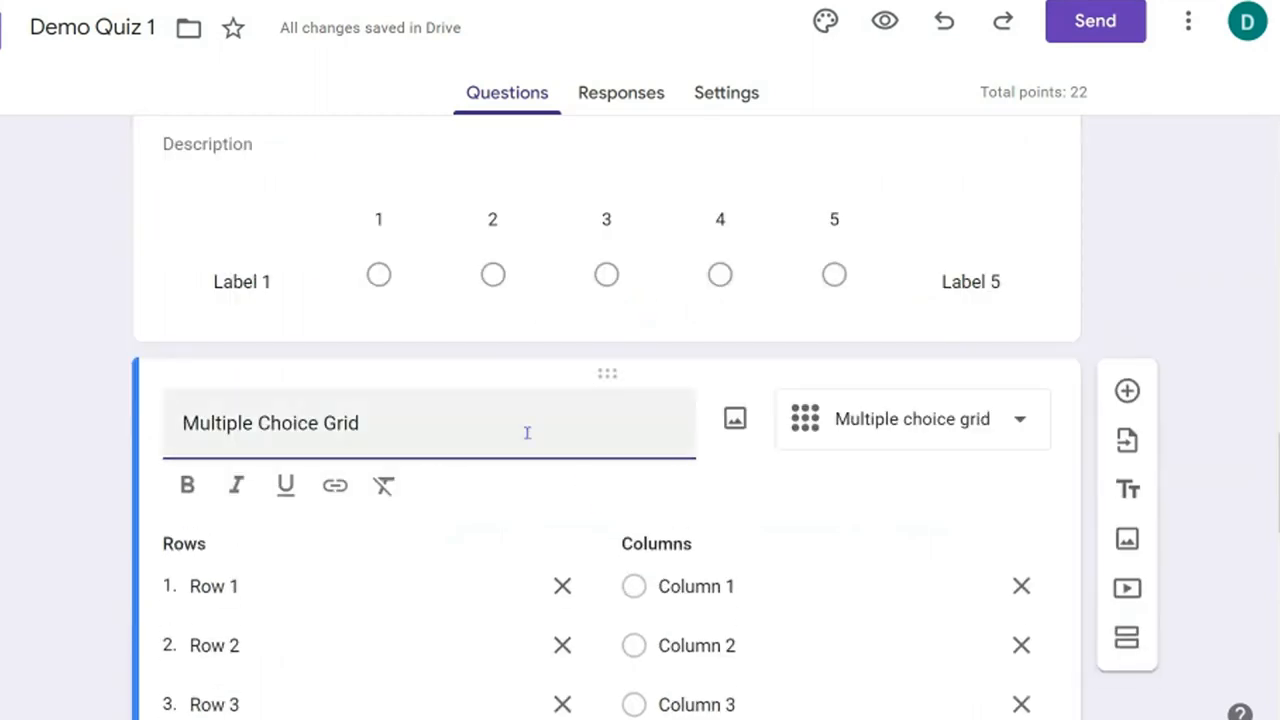
scroll(526, 432, "down", 2)
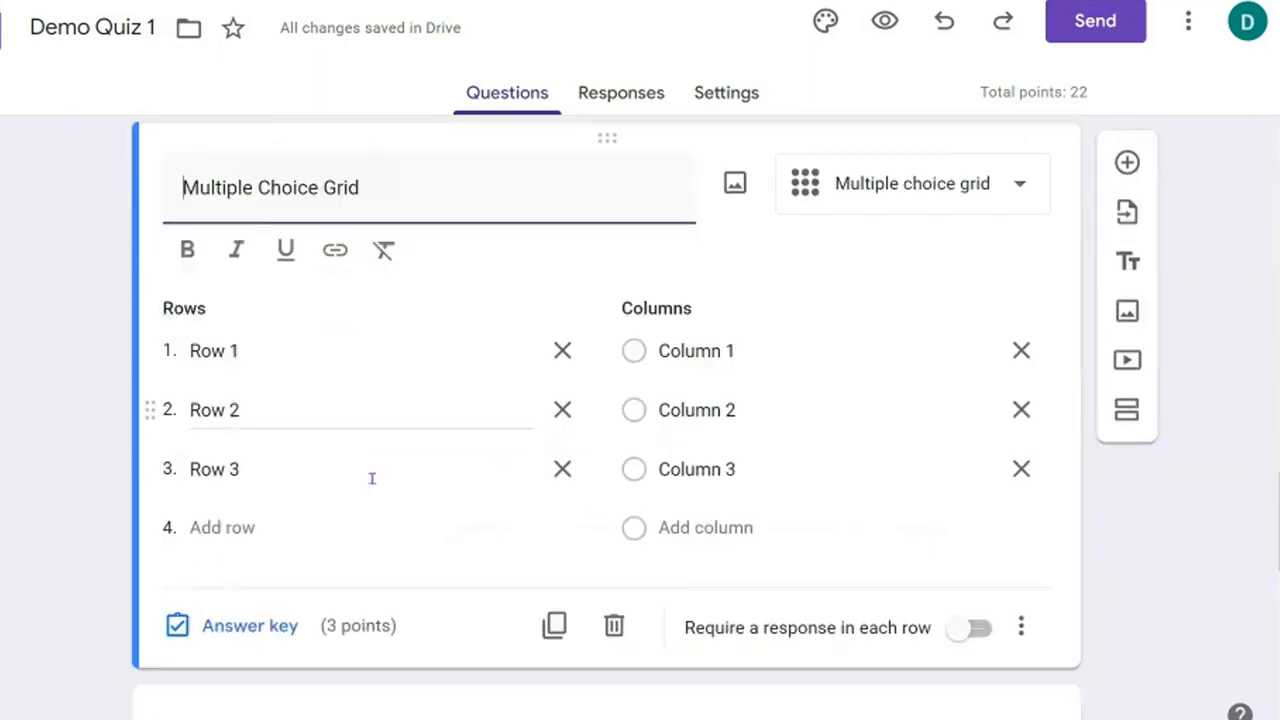
left_click(240, 626)
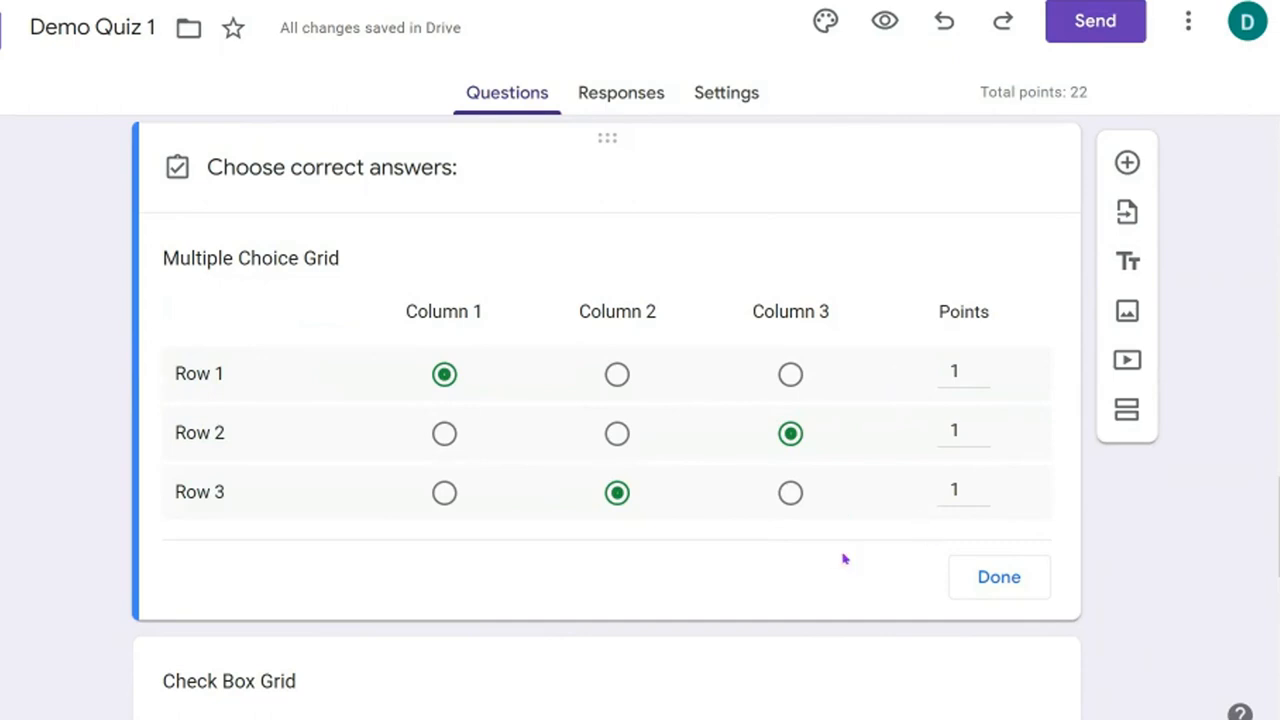
left_click(994, 590)
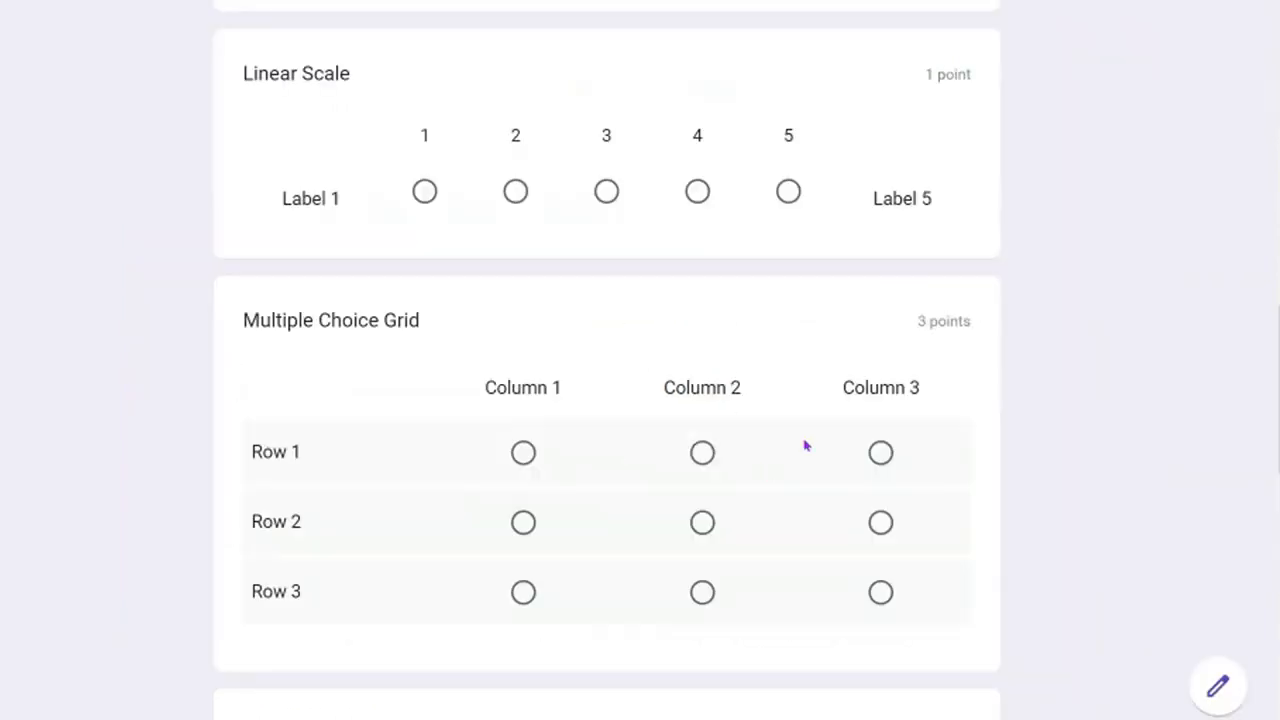
Step: In the quiz preview, answer the Multiple Choice Grid with Column 3 for Rows 1 and 2 and Column 1 for Row 3
scroll(803, 443, "down", 1)
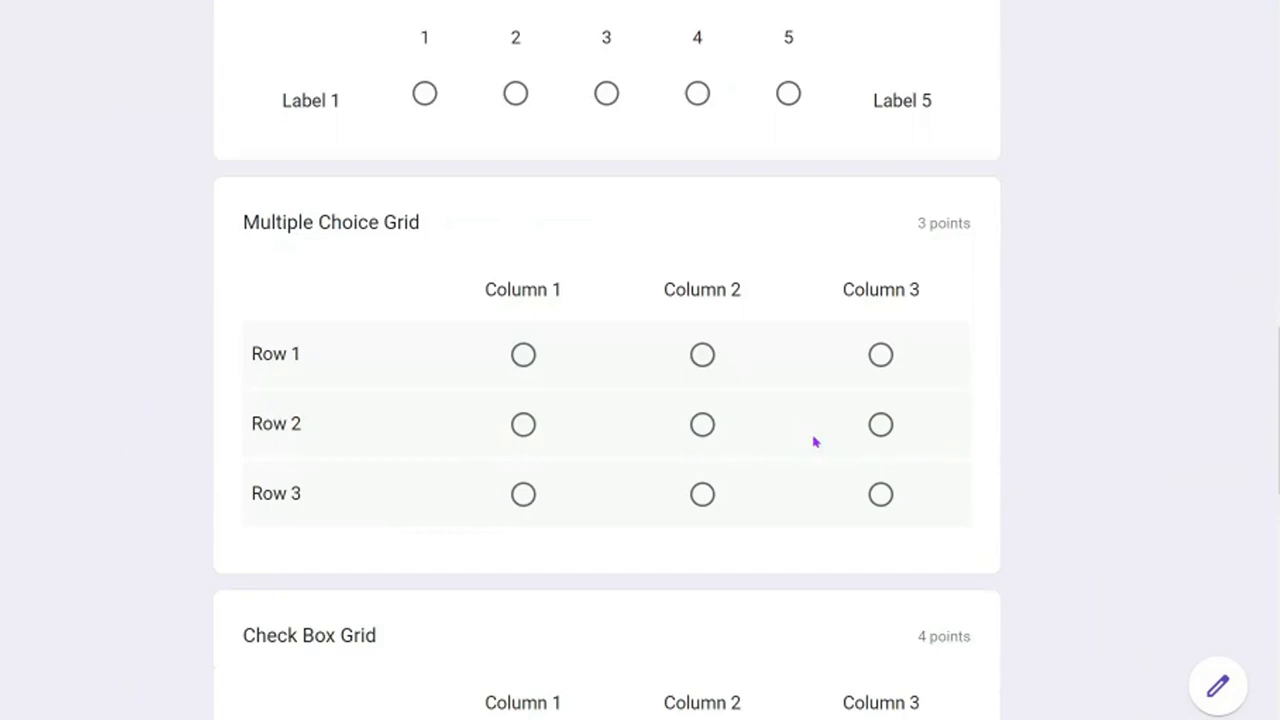
left_click(524, 336)
left_click(702, 405)
left_click(880, 476)
left_click(876, 340)
left_click(523, 482)
left_click(877, 405)
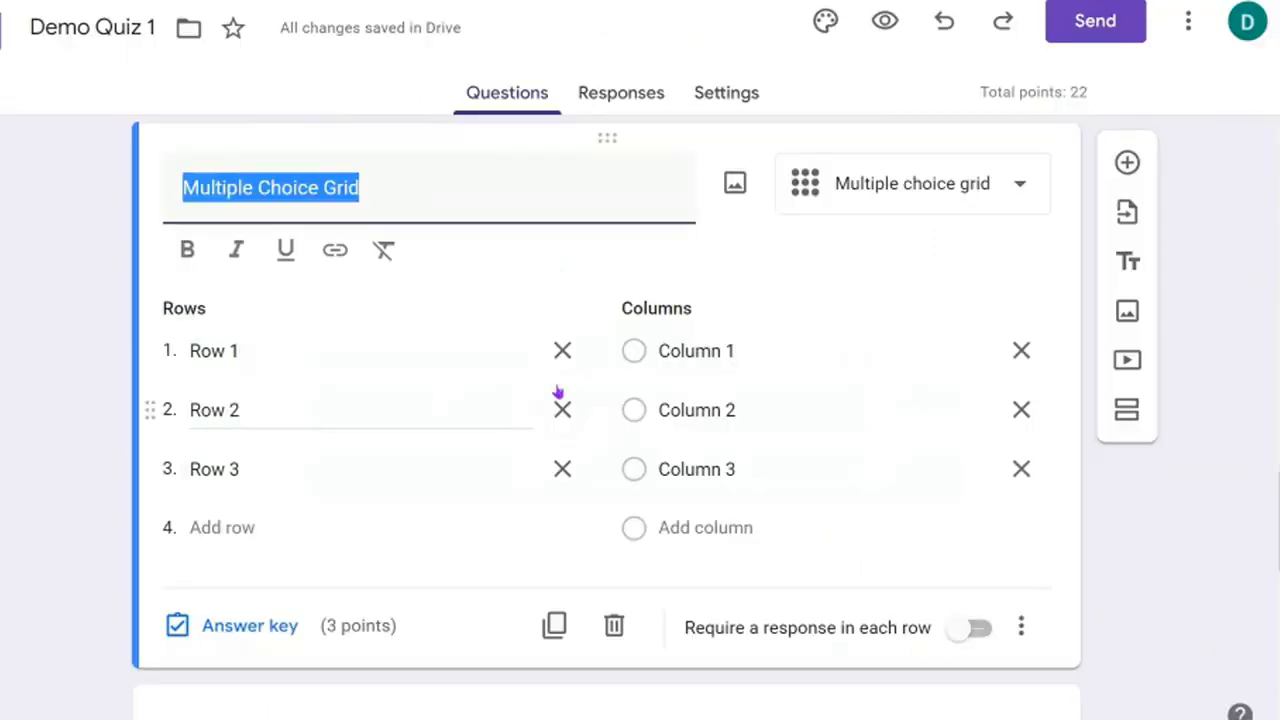
Step: Return to the form editor and review the Check Box Grid question's correct answers and row points in its answer key
left_click(1179, 495)
scroll(1157, 483, "down", 3)
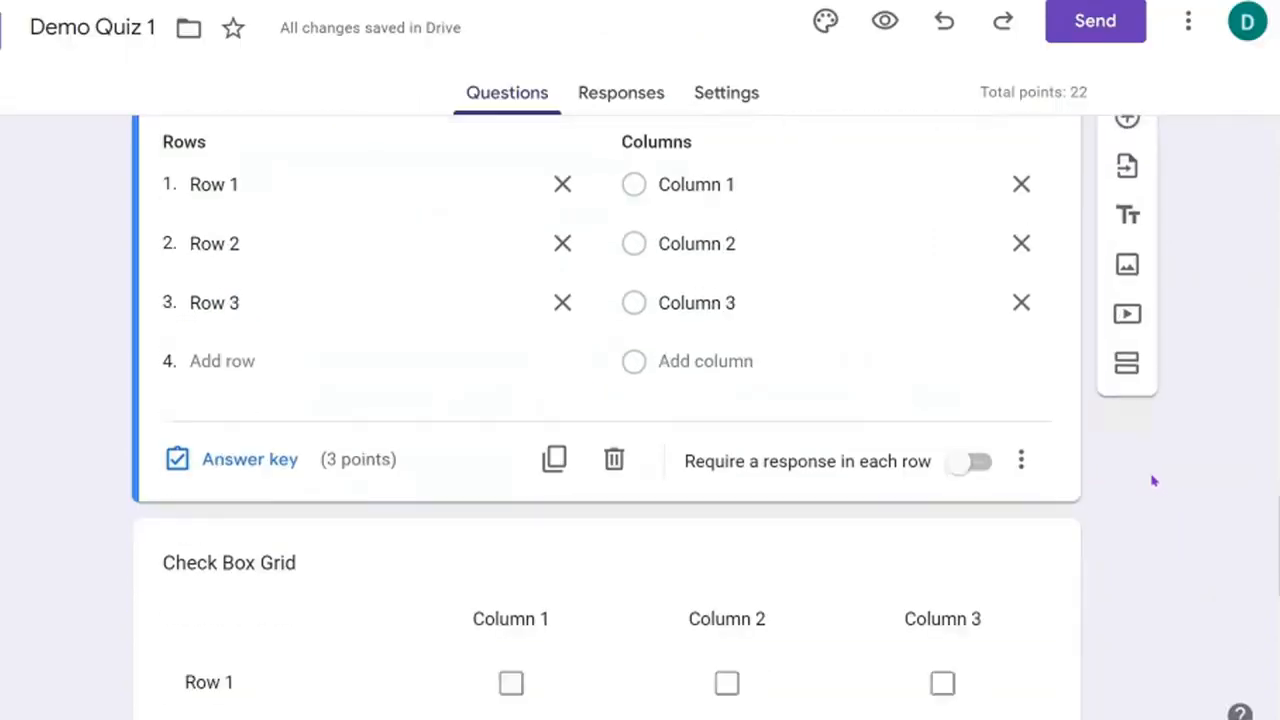
scroll(1138, 462, "down", 3)
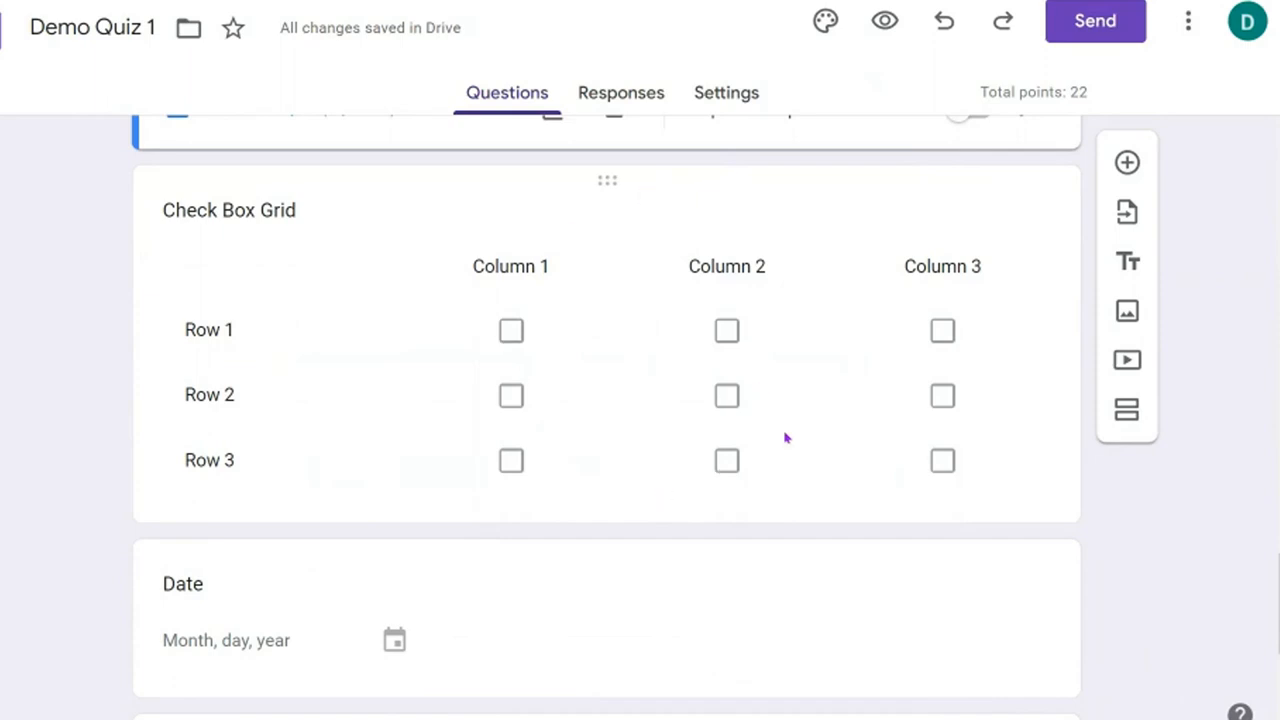
left_click(674, 194)
scroll(543, 431, "down", 4)
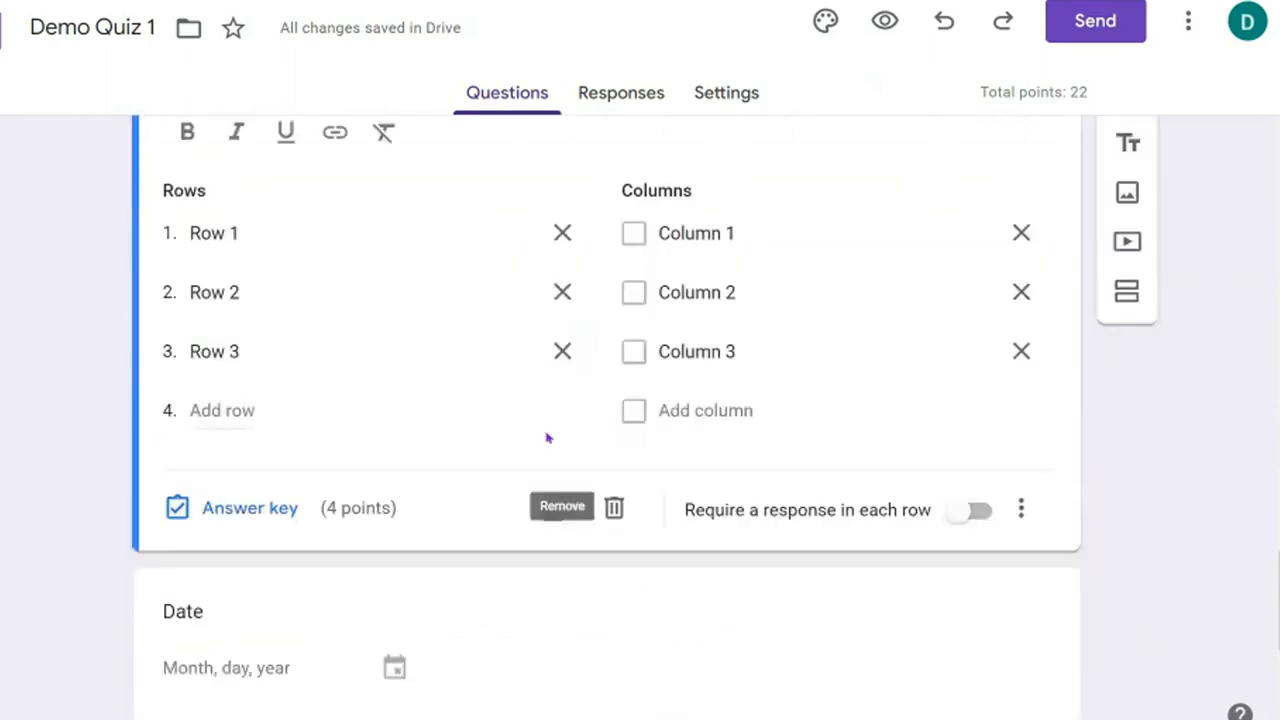
left_click(271, 517)
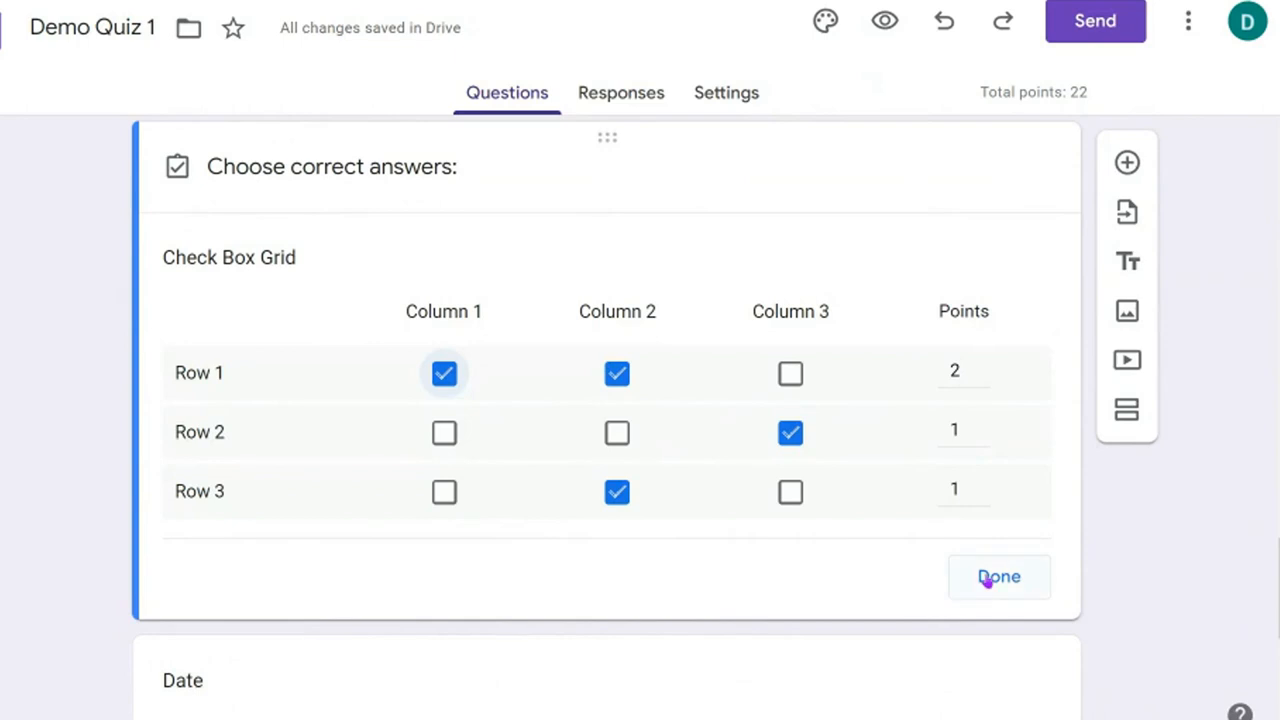
left_click(987, 580)
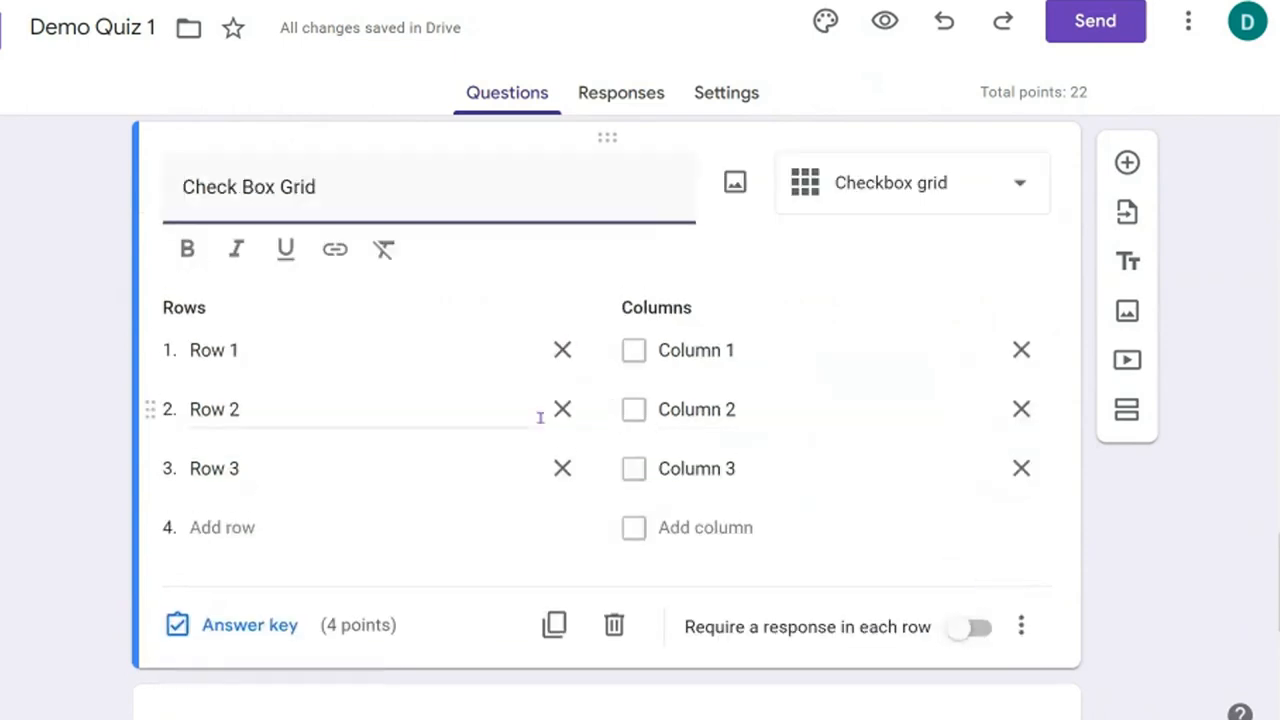
Step: Turn on Shuffle row order for the Check Box Grid question and require a response in each row
left_click(1024, 627)
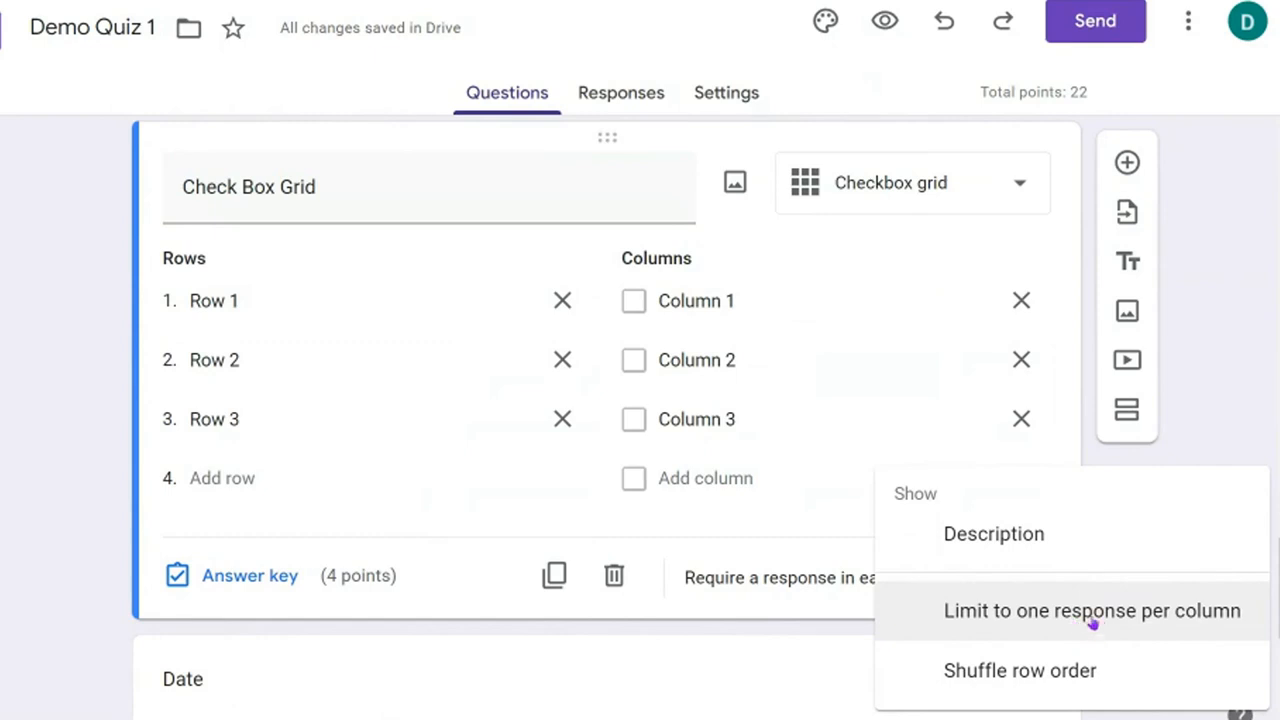
left_click(1051, 671)
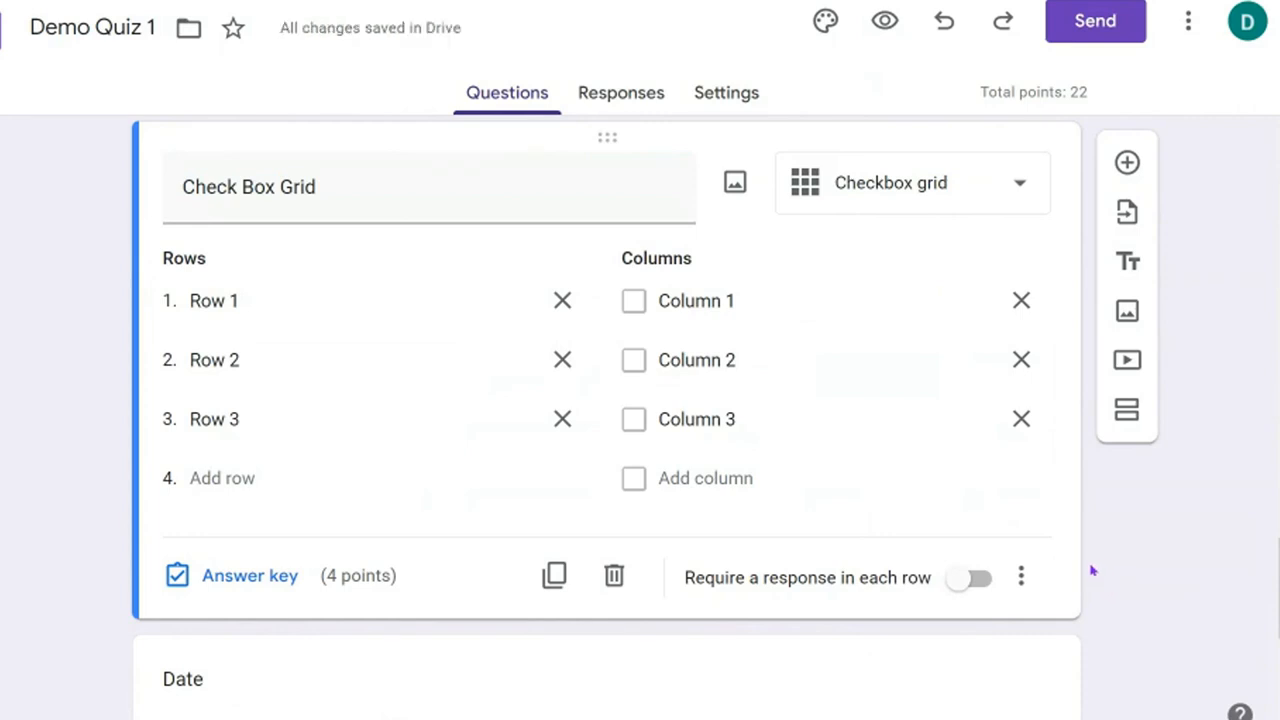
left_click(968, 578)
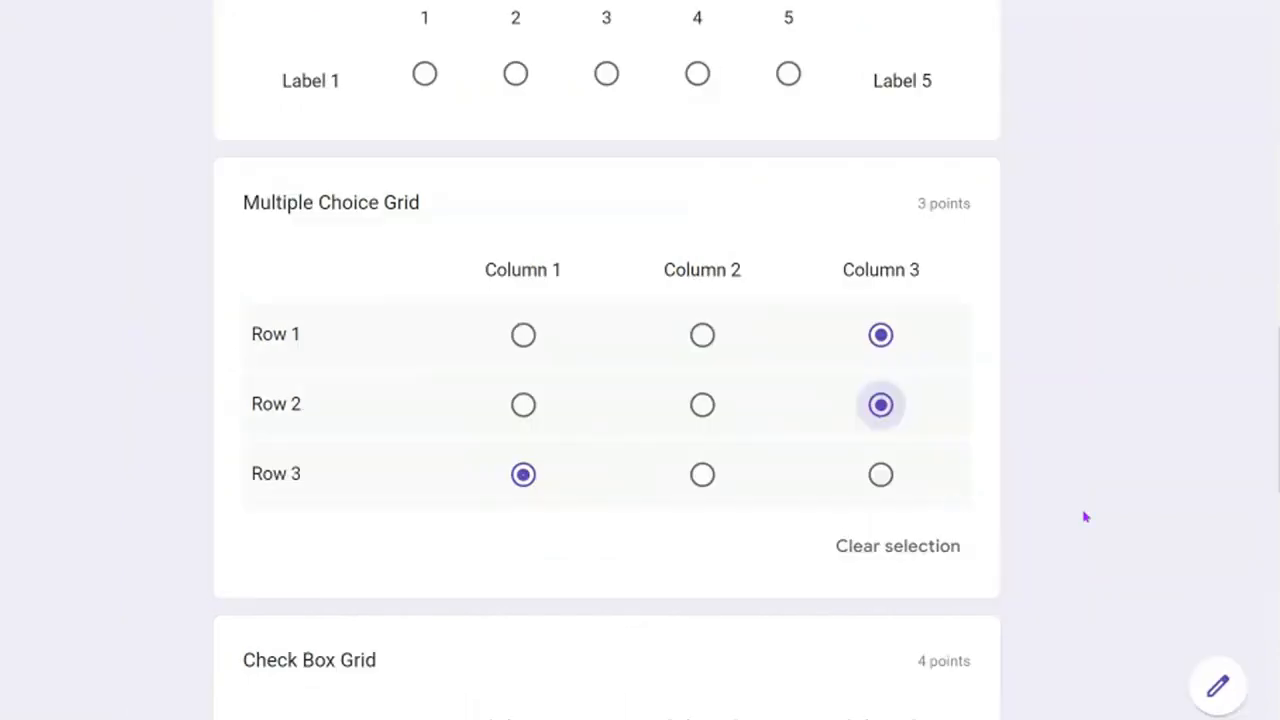
Step: In the quiz preview, answer the Check Box Grid with Columns 1 and 2 for Row 1, Column 2 for Row 2 and Column 3 for Row 3
scroll(1075, 512, "down", 3)
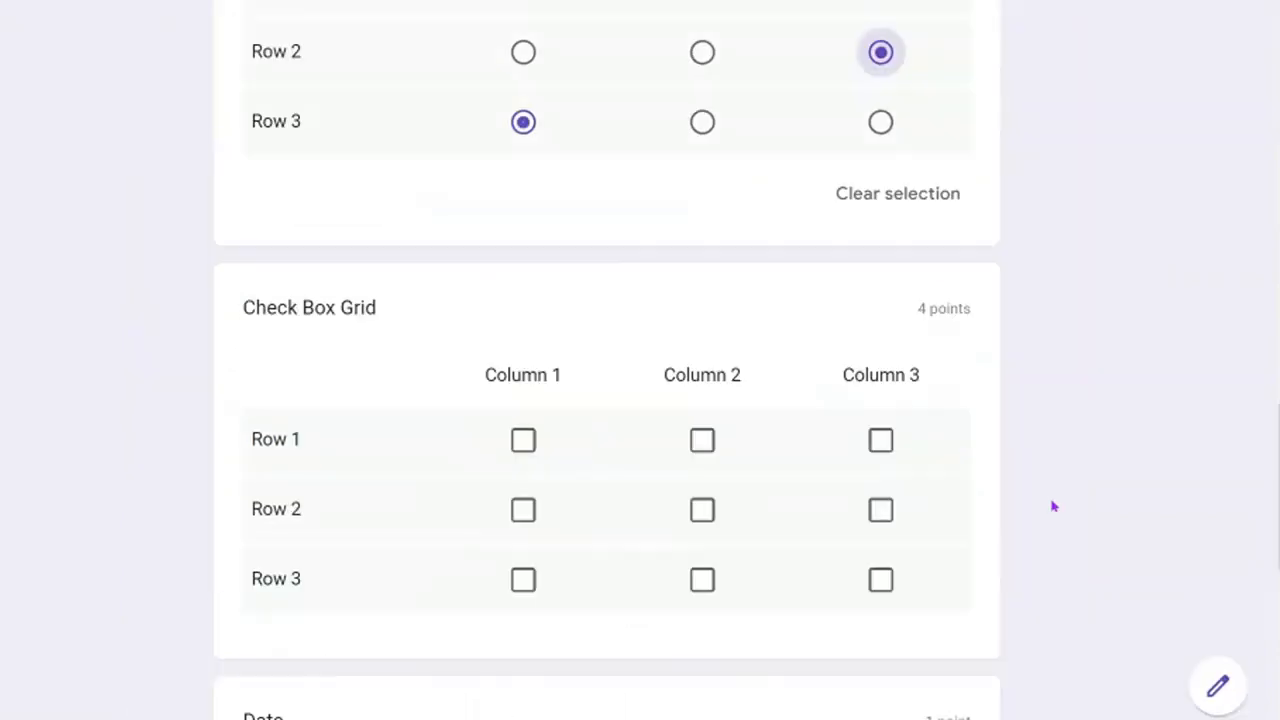
scroll(1052, 480, "down", 1)
left_click(523, 323)
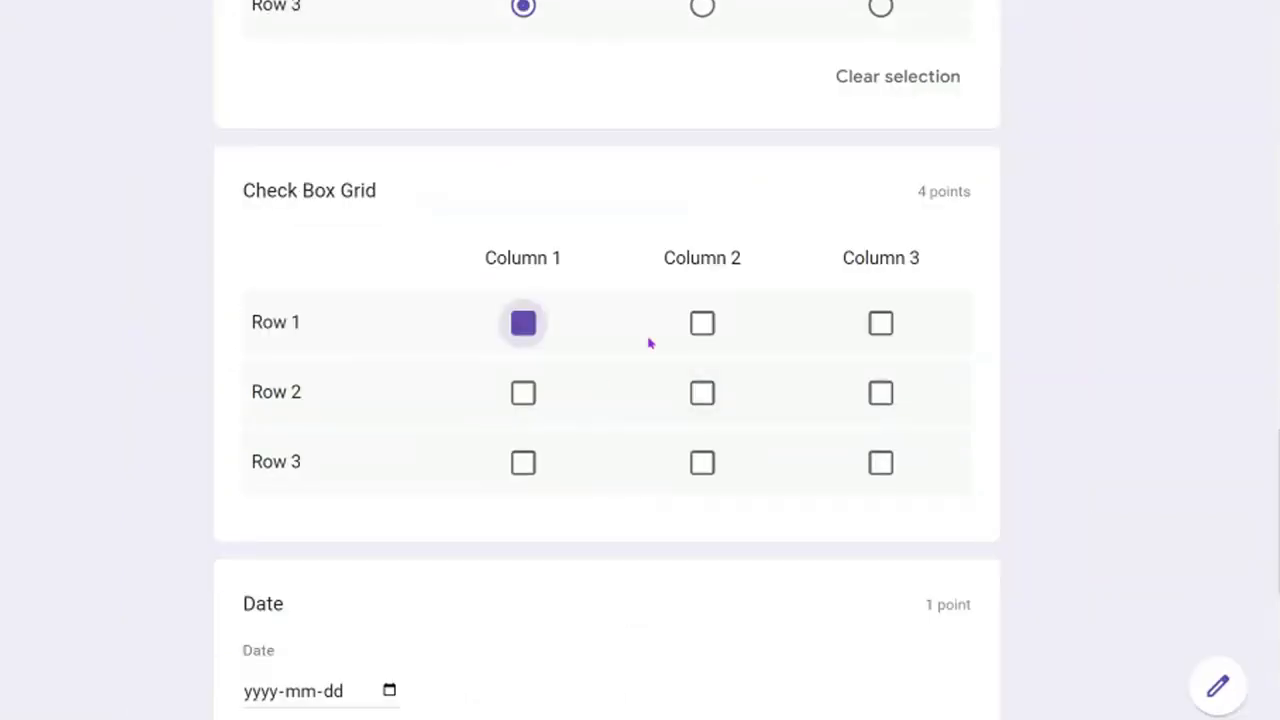
left_click(712, 332)
left_click(707, 403)
left_click(878, 466)
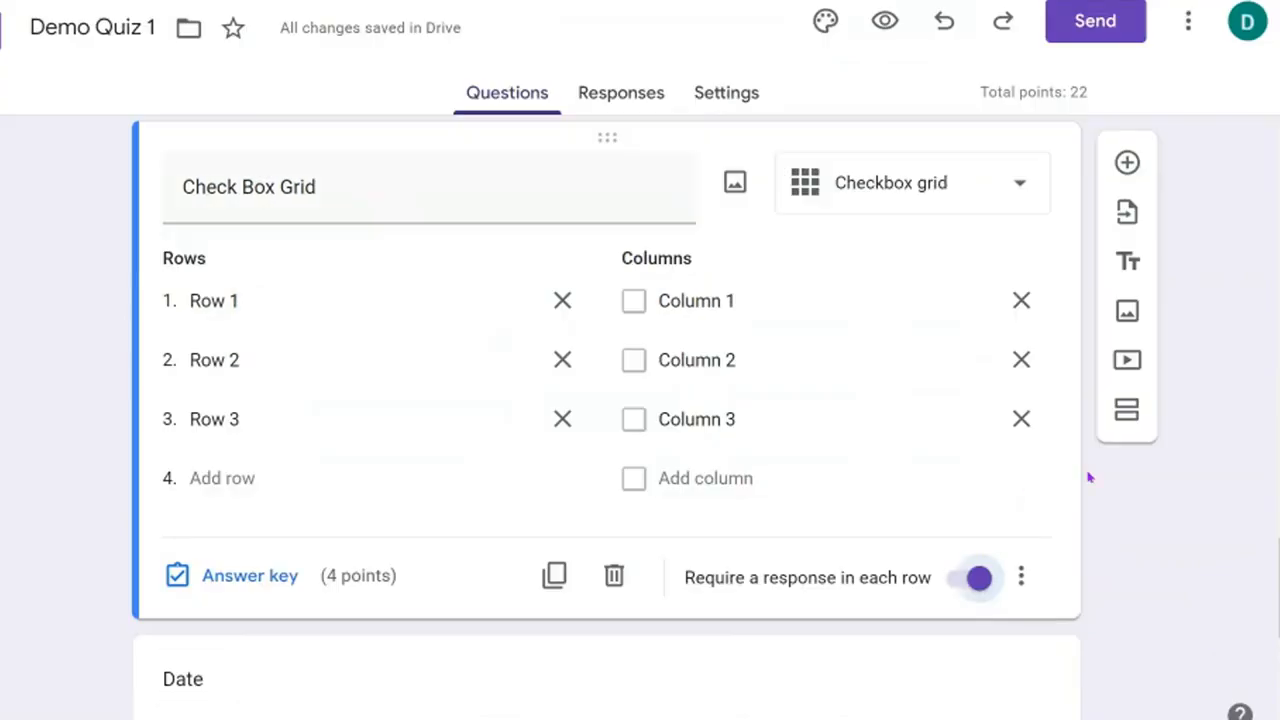
Step: Return to the form editor, open the Date question and review the points and feedback options in its answer key
scroll(1086, 477, "down", 1)
scroll(1089, 478, "down", 1)
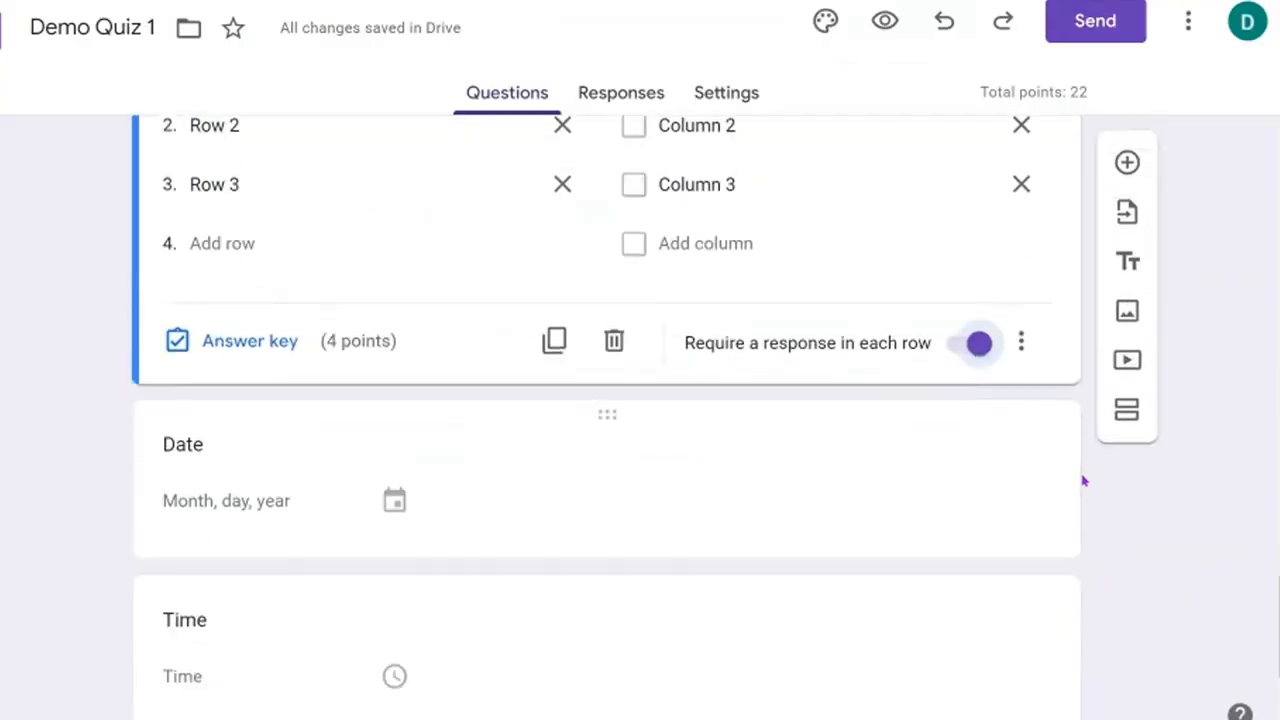
scroll(1081, 481, "down", 1)
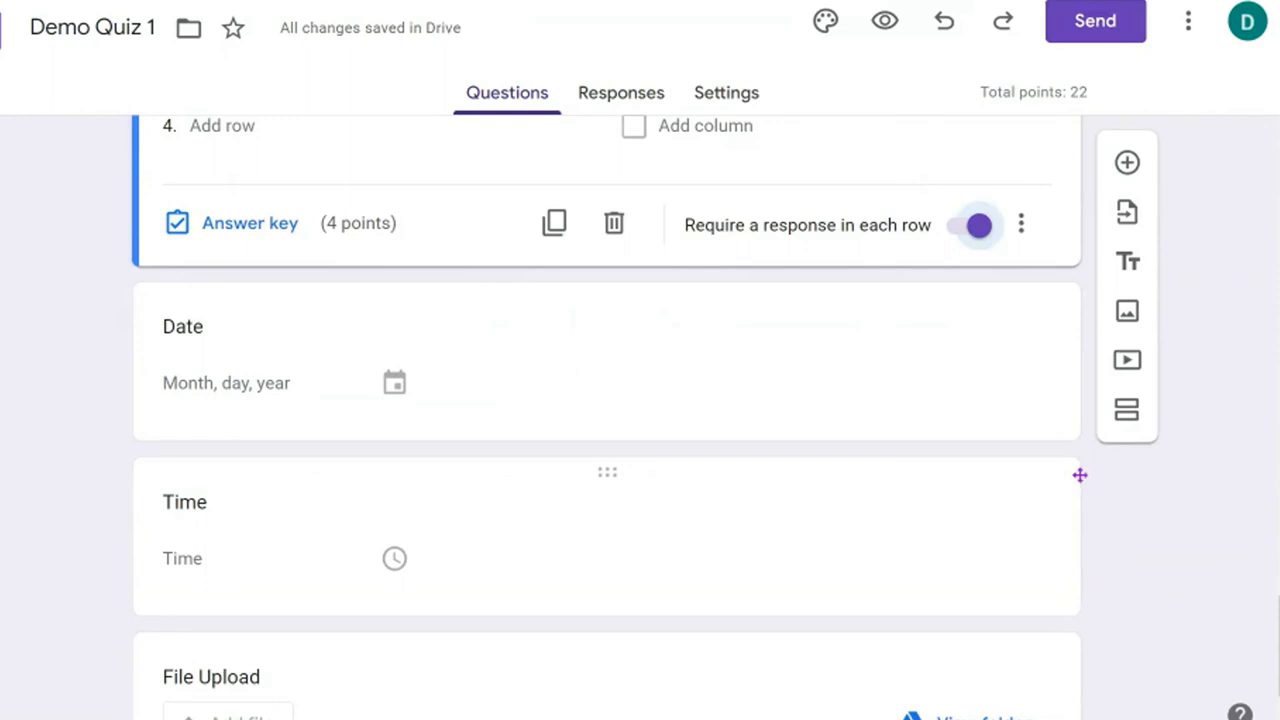
scroll(686, 520, "down", 1)
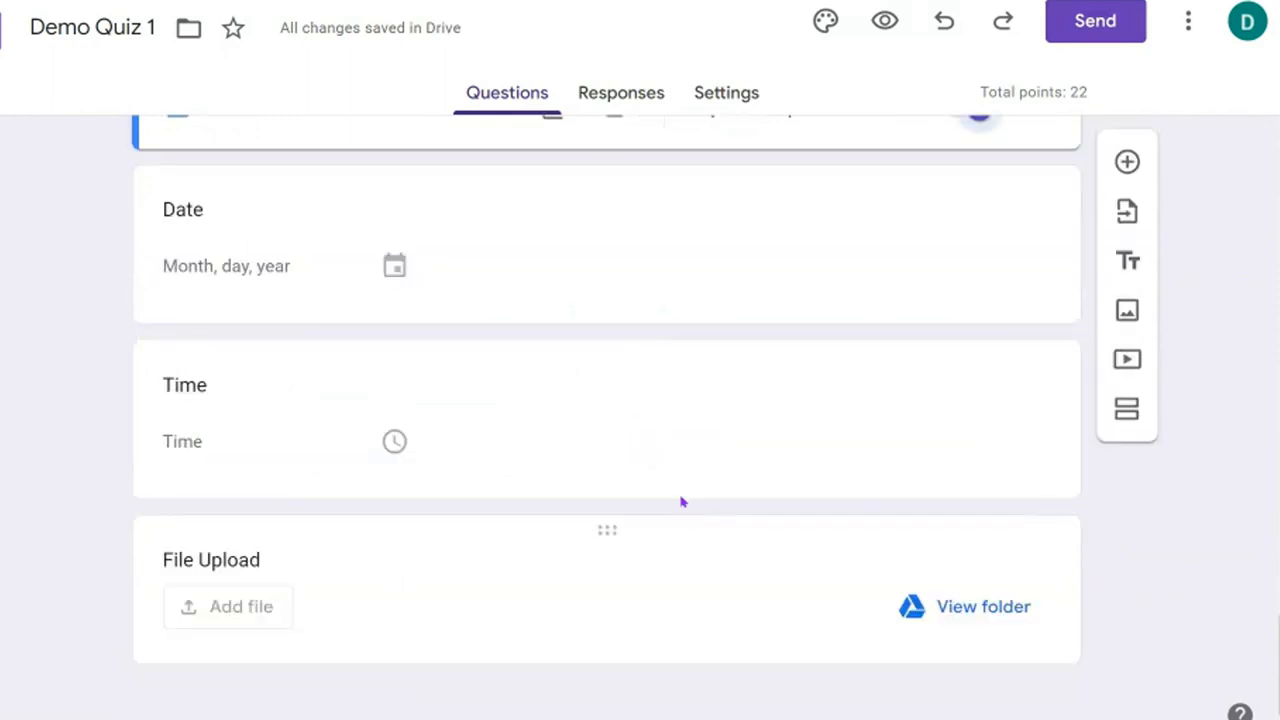
left_click(605, 250)
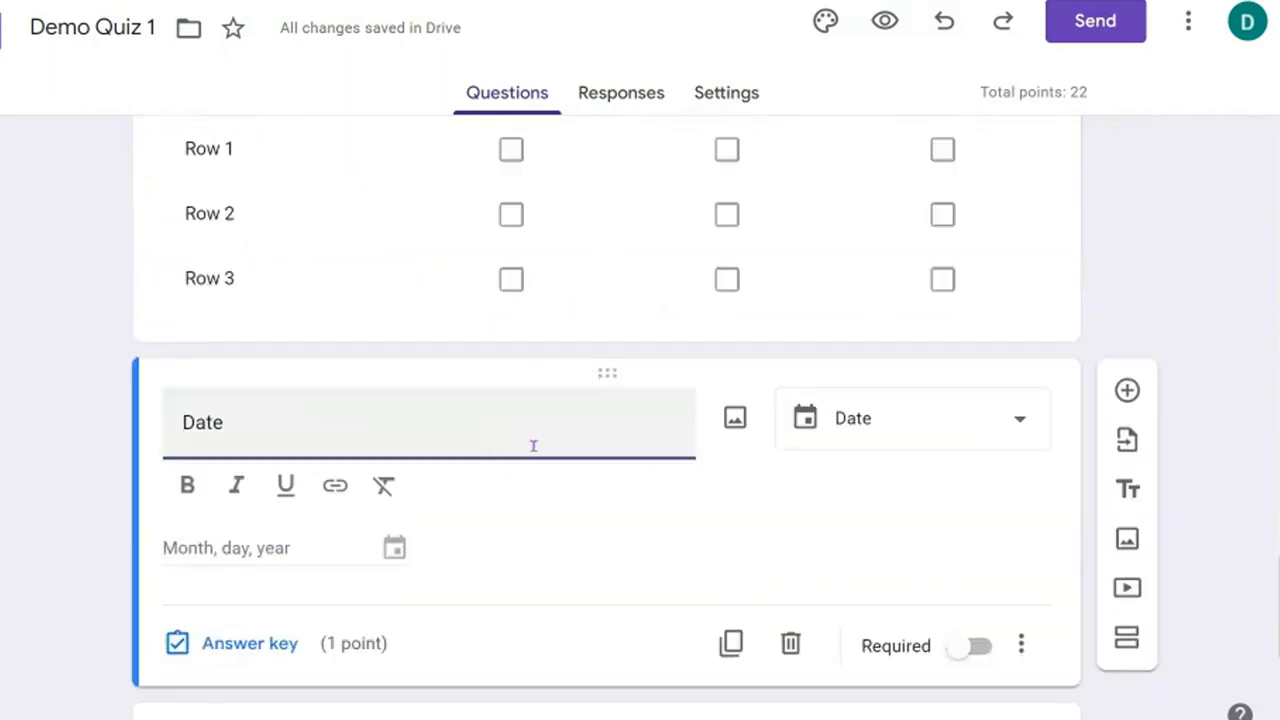
scroll(232, 551, "down", 1)
left_click(236, 532)
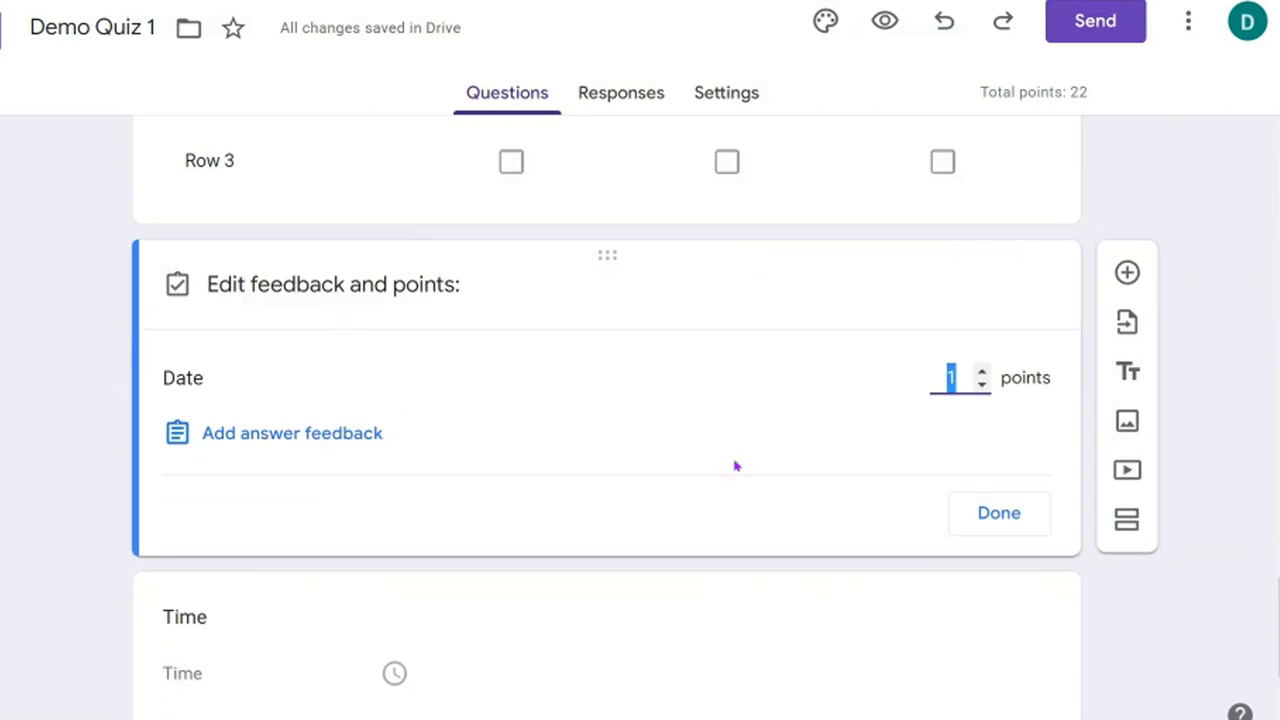
left_click(1000, 514)
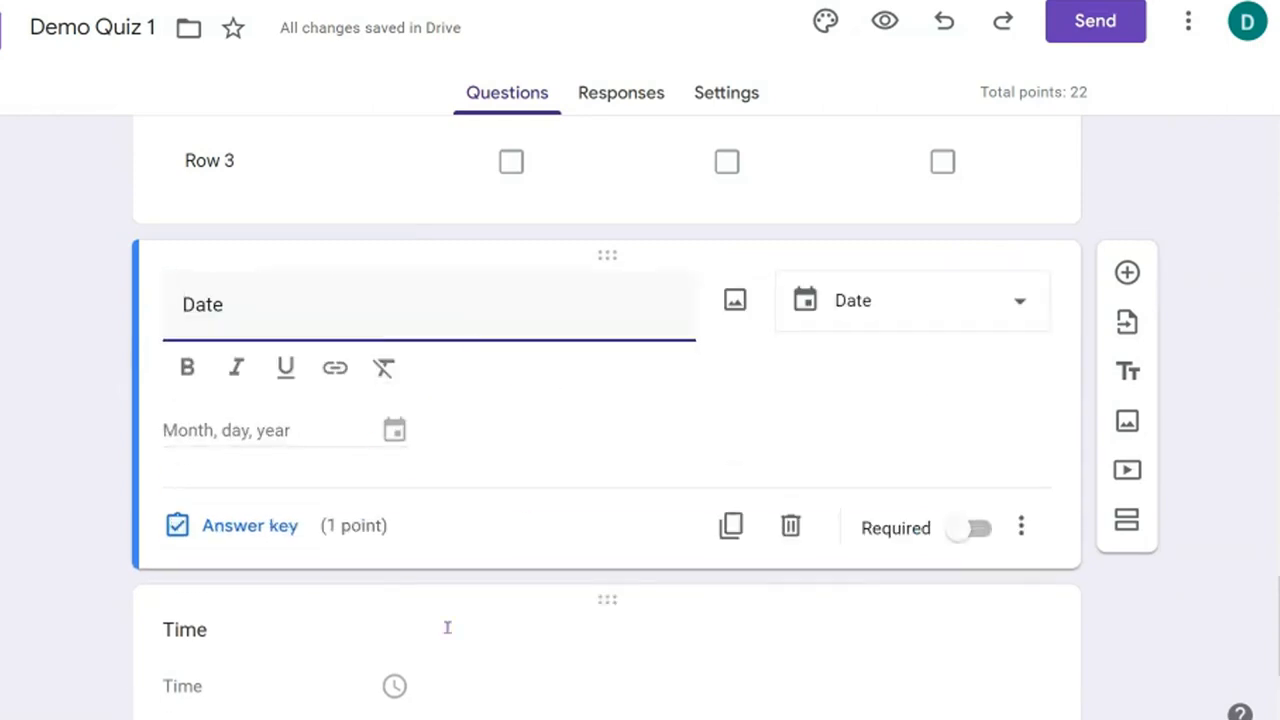
Step: In the quiz preview, explore the Date question's calendar by month and year and set the answer to 2022-11-09
scroll(465, 636, "down", 1)
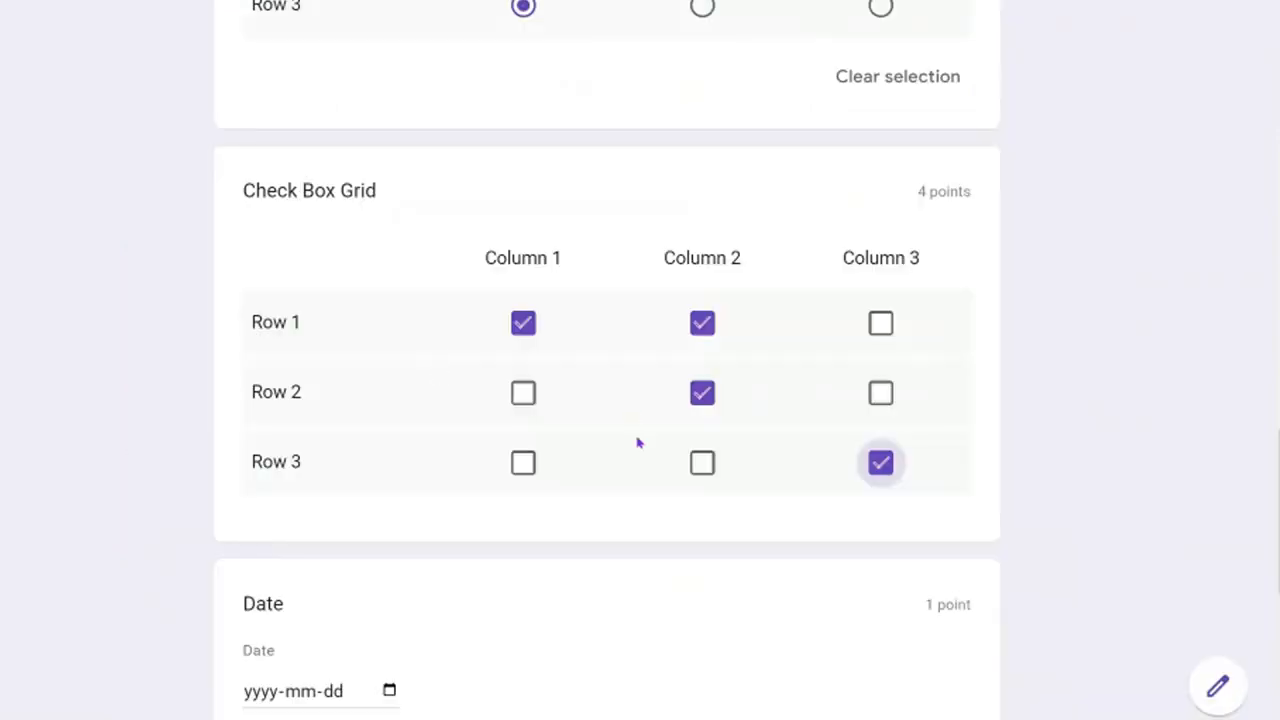
scroll(637, 440, "down", 4)
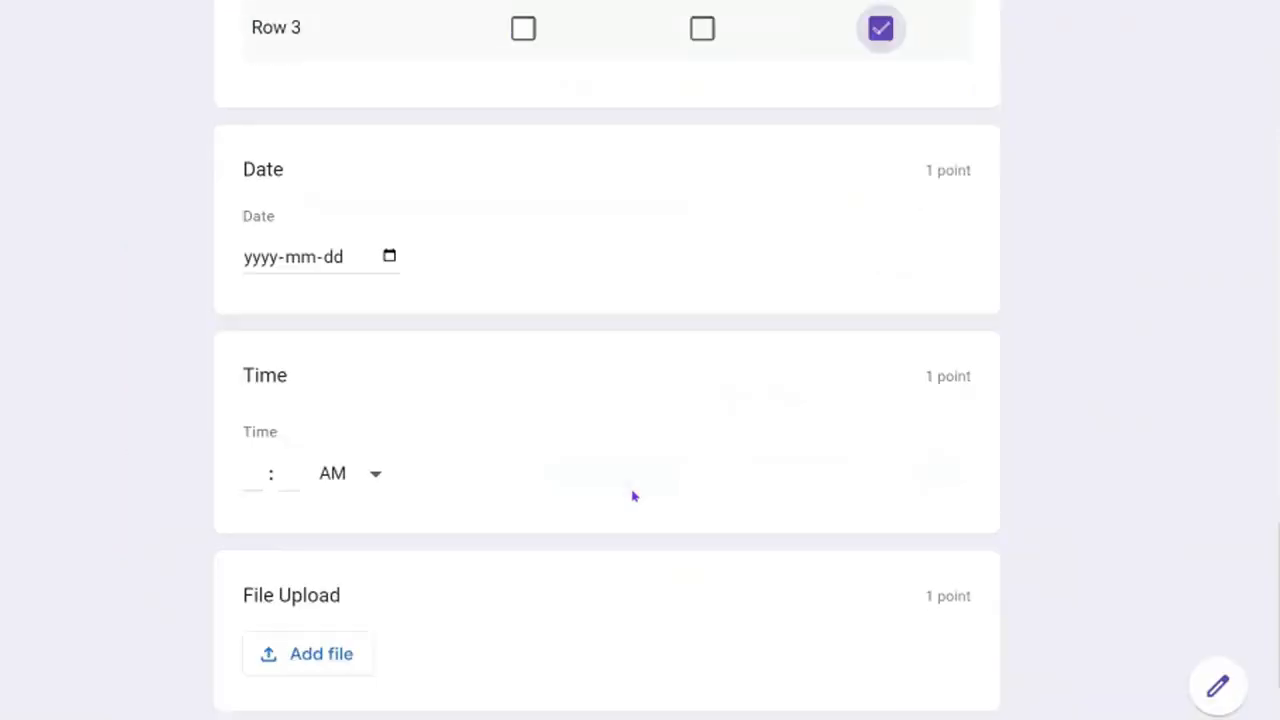
left_click(385, 226)
left_click(387, 223)
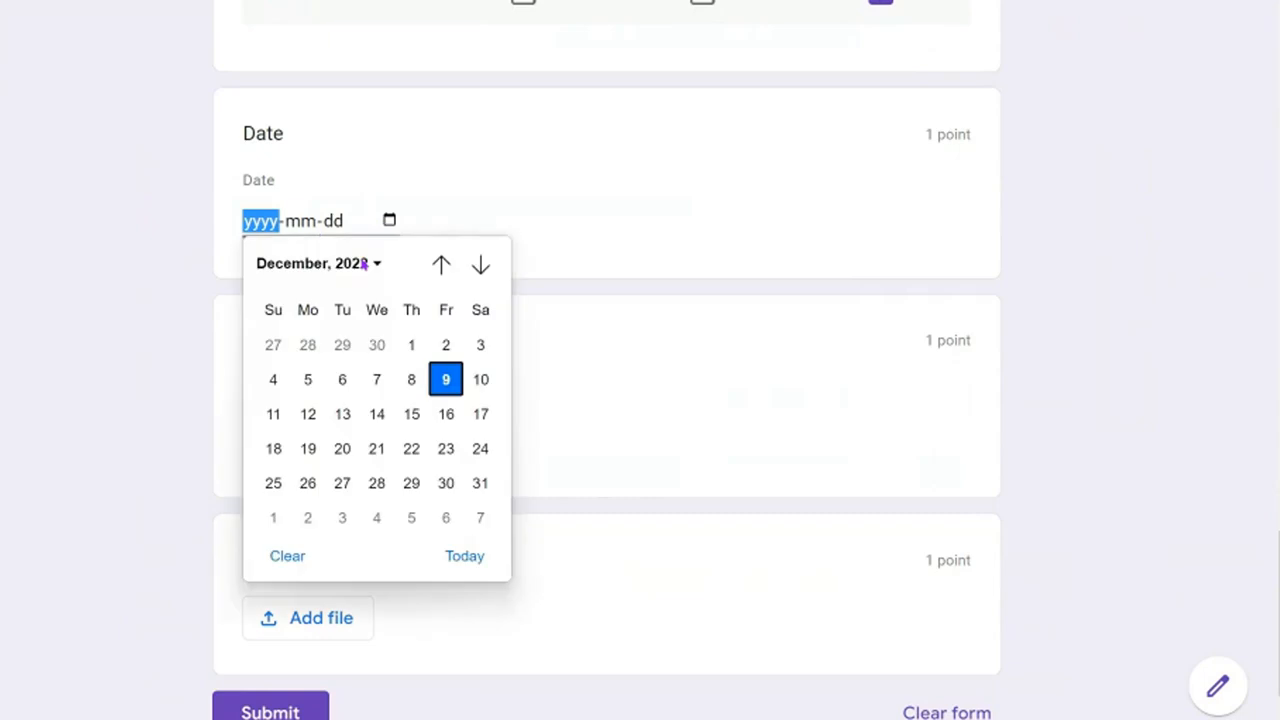
left_click(480, 264)
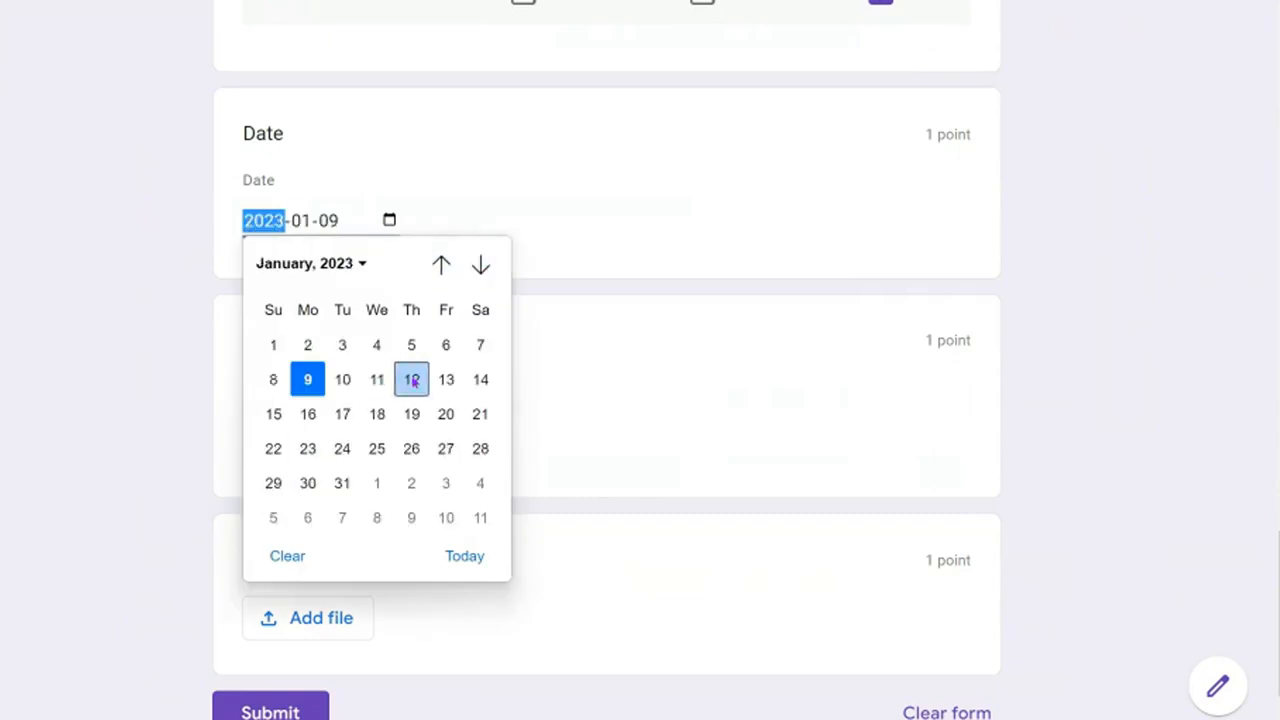
left_click(441, 264)
left_click(441, 264)
left_click(373, 265)
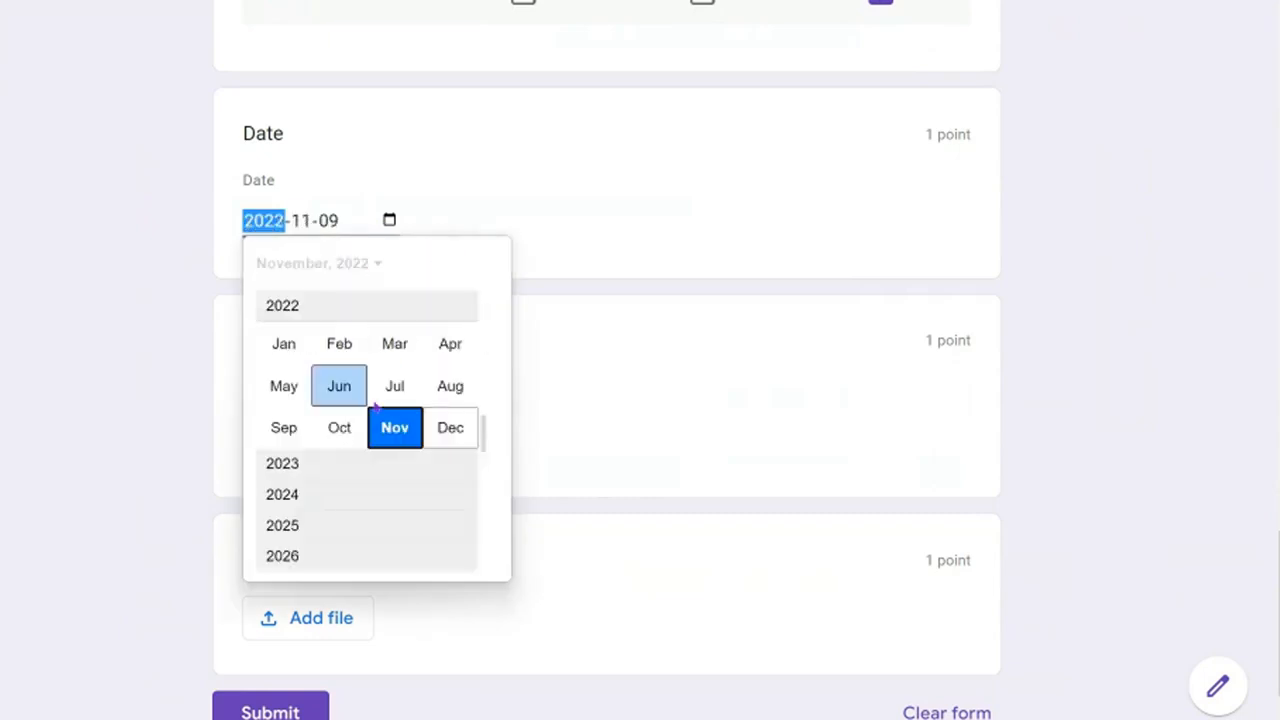
scroll(391, 511, "down", 1)
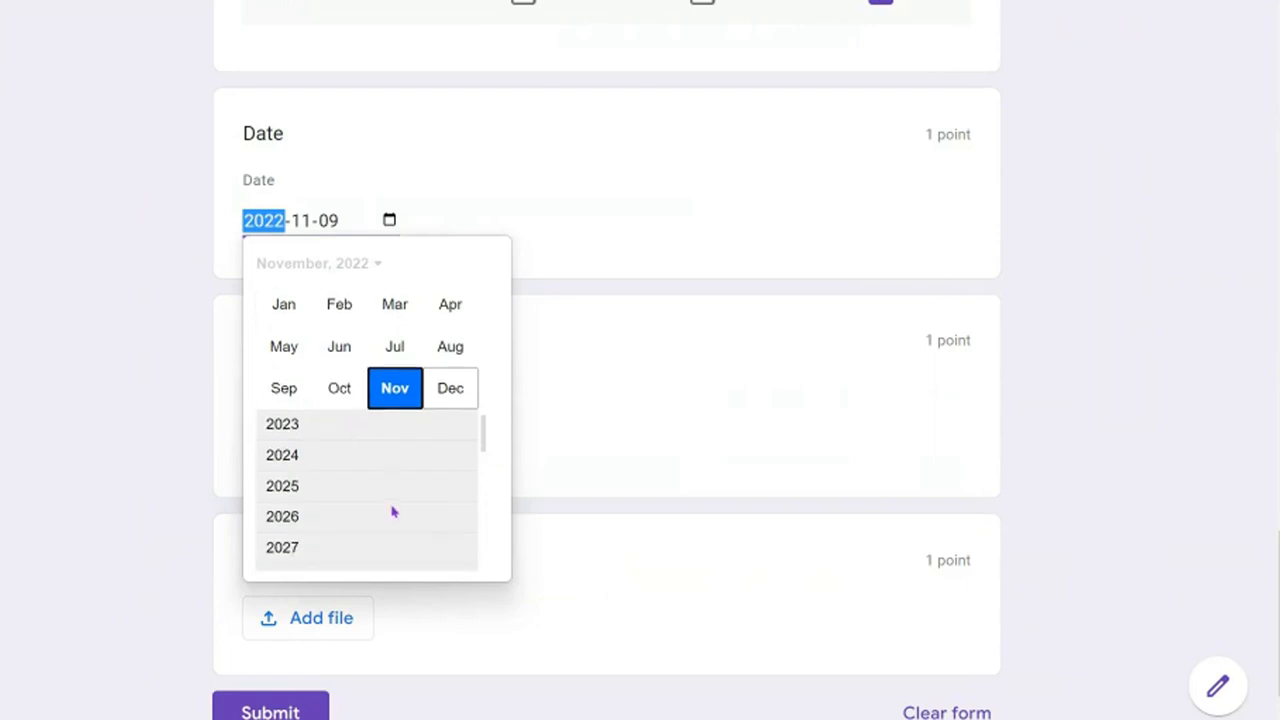
scroll(388, 496, "up", 2)
left_click(657, 229)
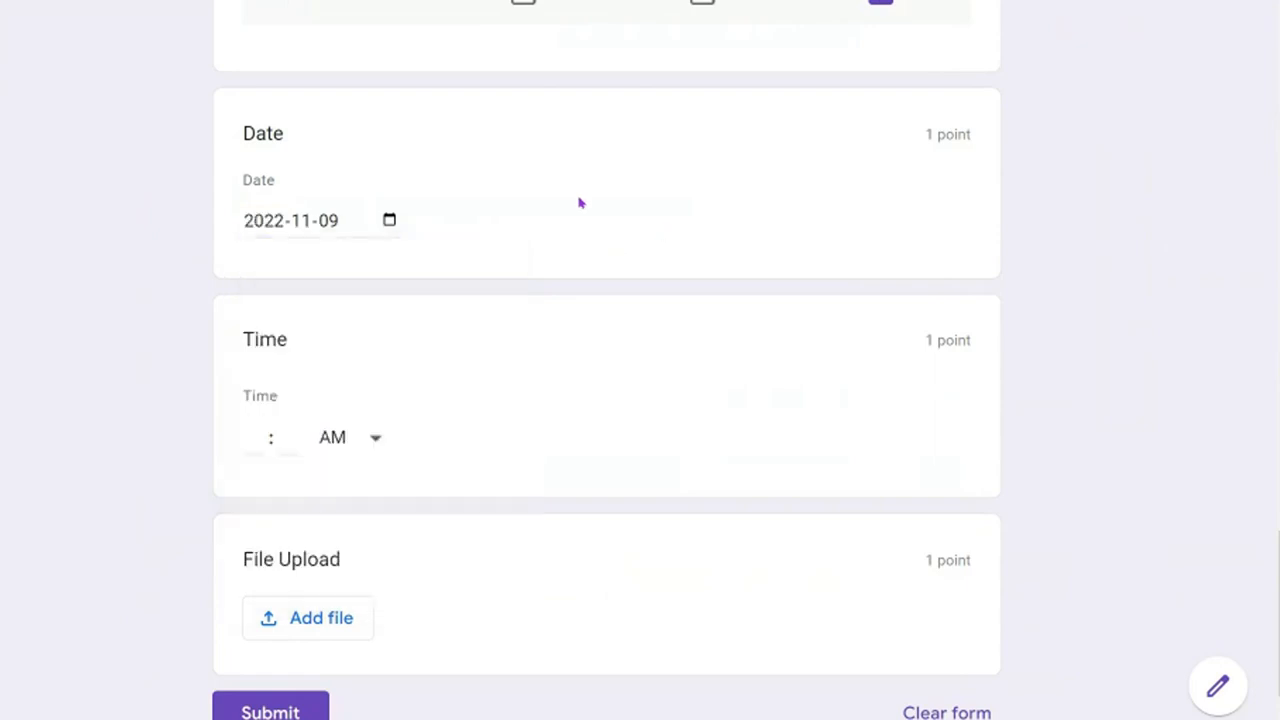
Step: Examine the hour, minute and AM/PM fields of the Time question in the quiz preview
scroll(550, 410, "down", 2)
left_click(346, 331)
left_click(297, 323)
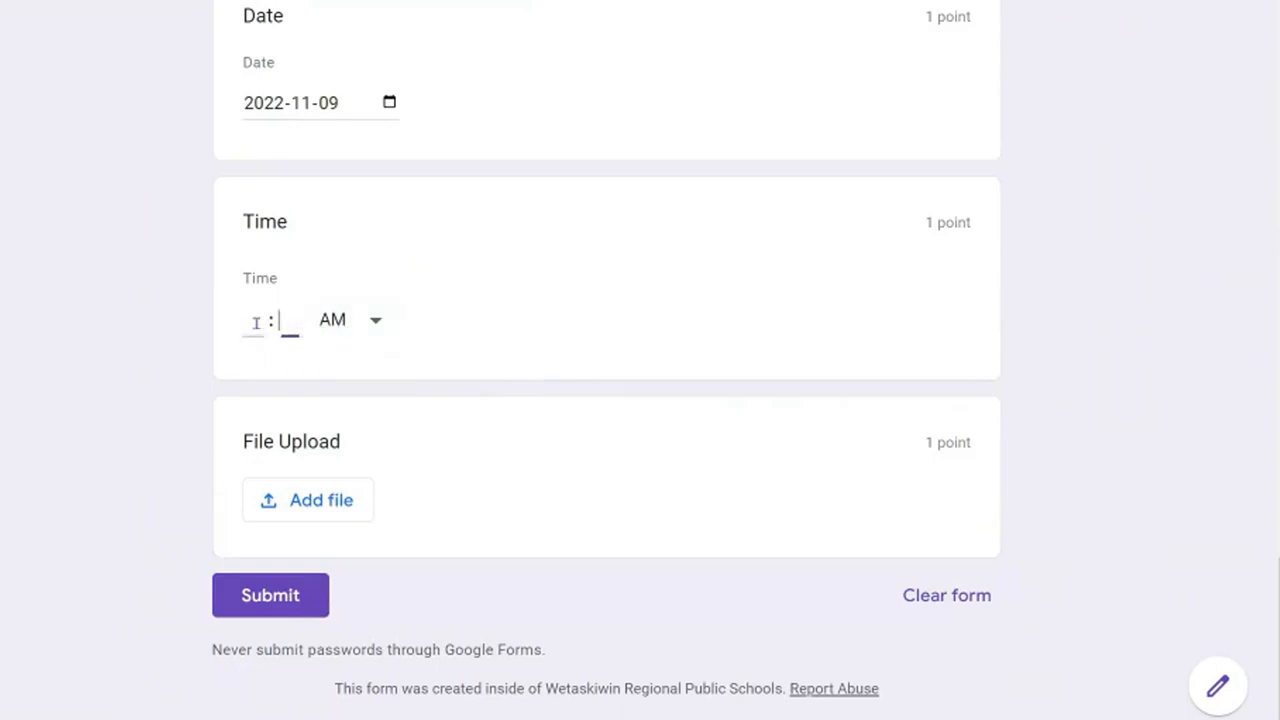
left_click(375, 325)
left_click(617, 290)
Step: In the form editor, allow only specific file types for the File Upload question and review its file type, number and size options
key("ctrl+shift+Tab")
scroll(629, 318, "down", 1)
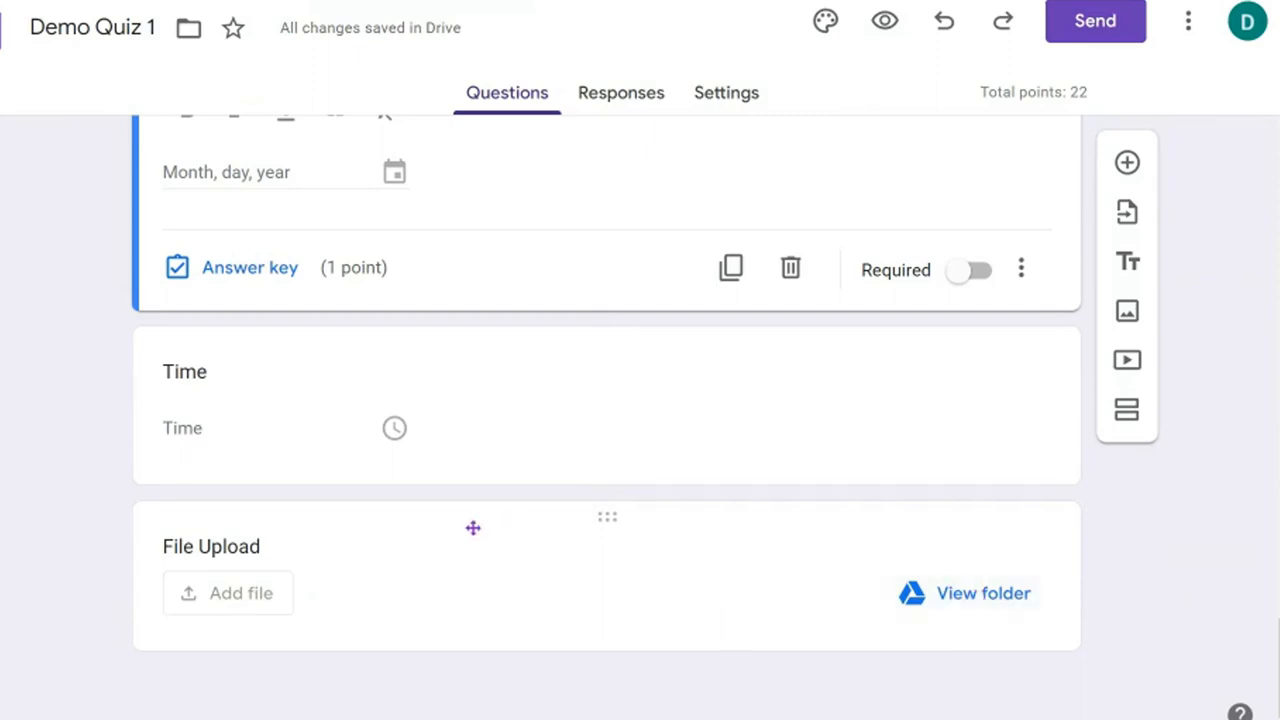
left_click(243, 600)
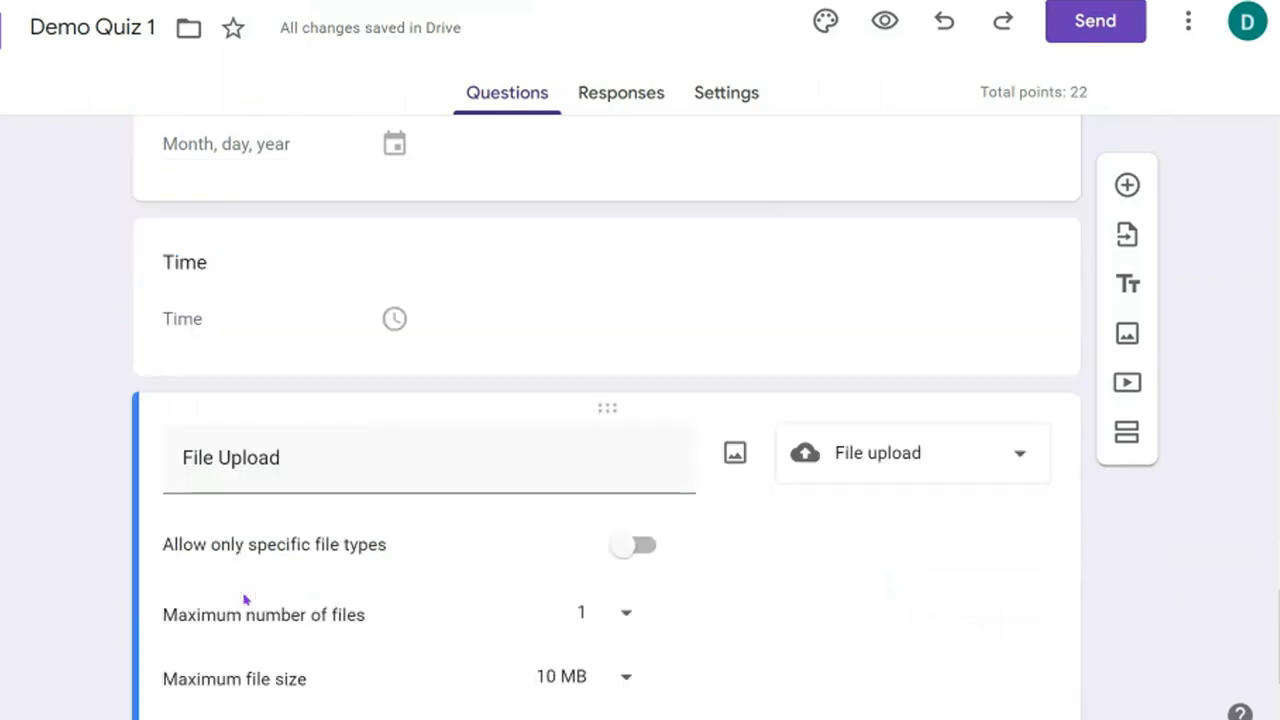
scroll(340, 517, "down", 2)
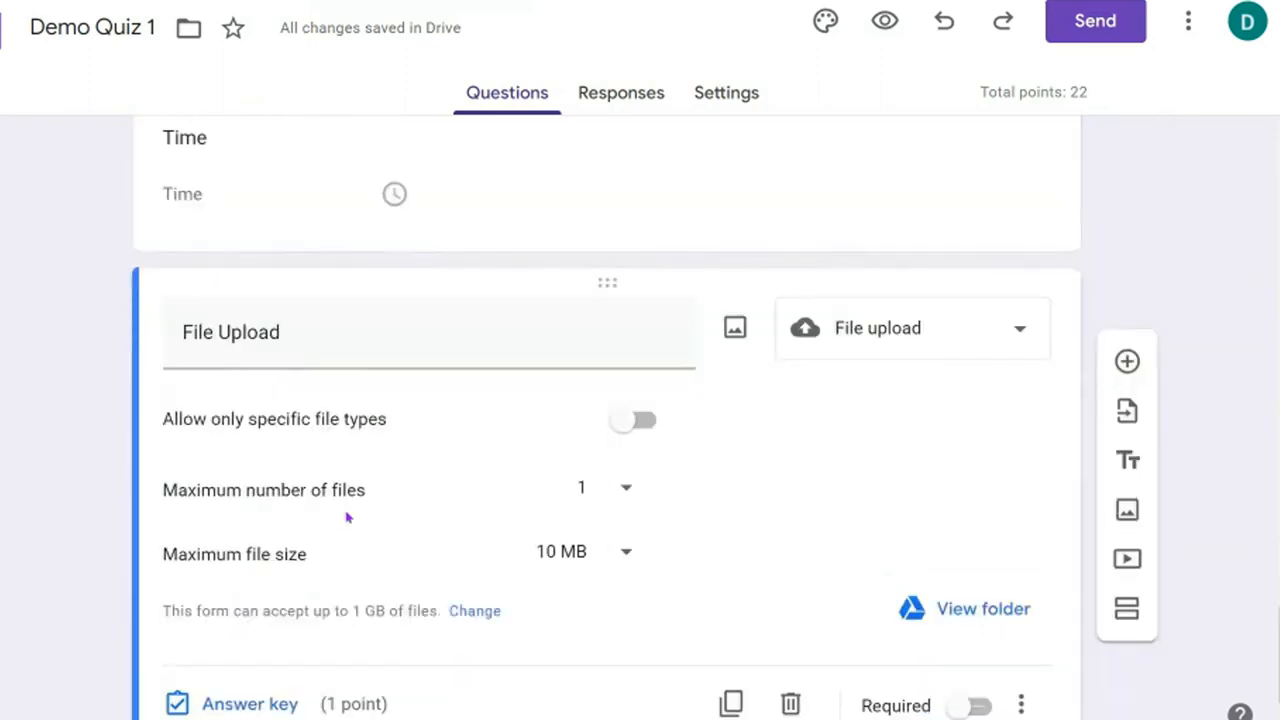
scroll(405, 500, "down", 1)
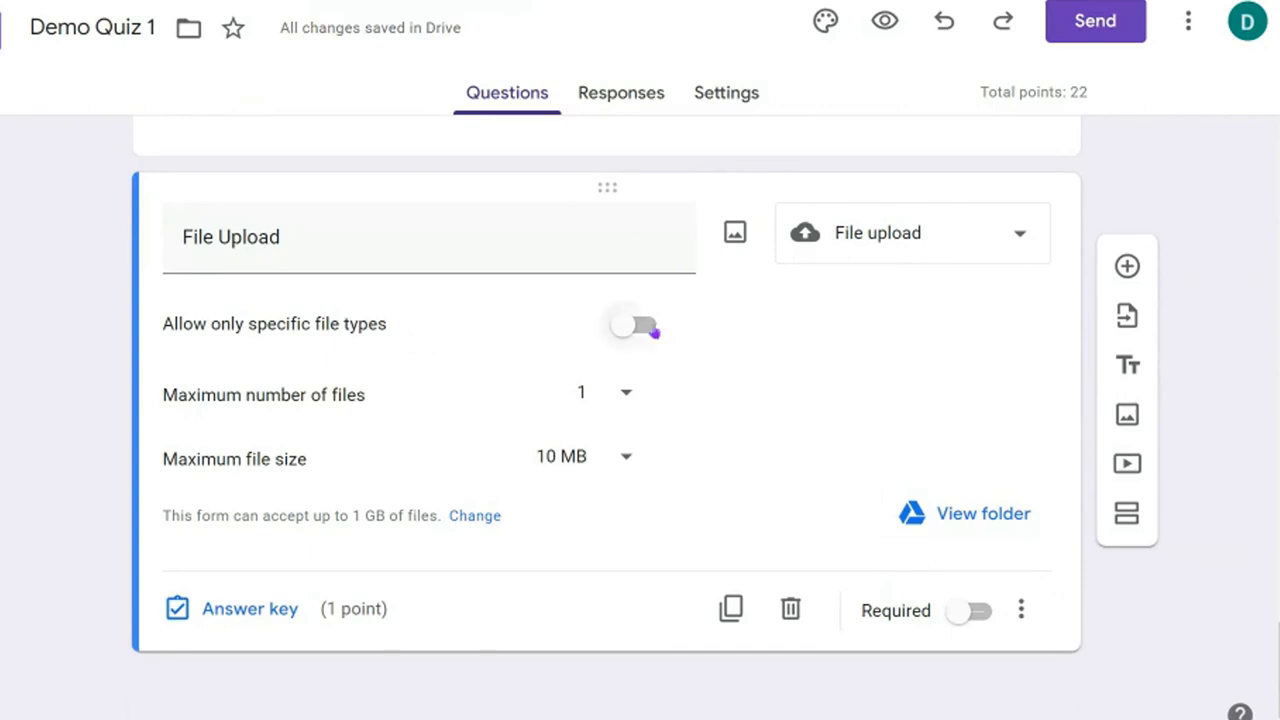
left_click(646, 326)
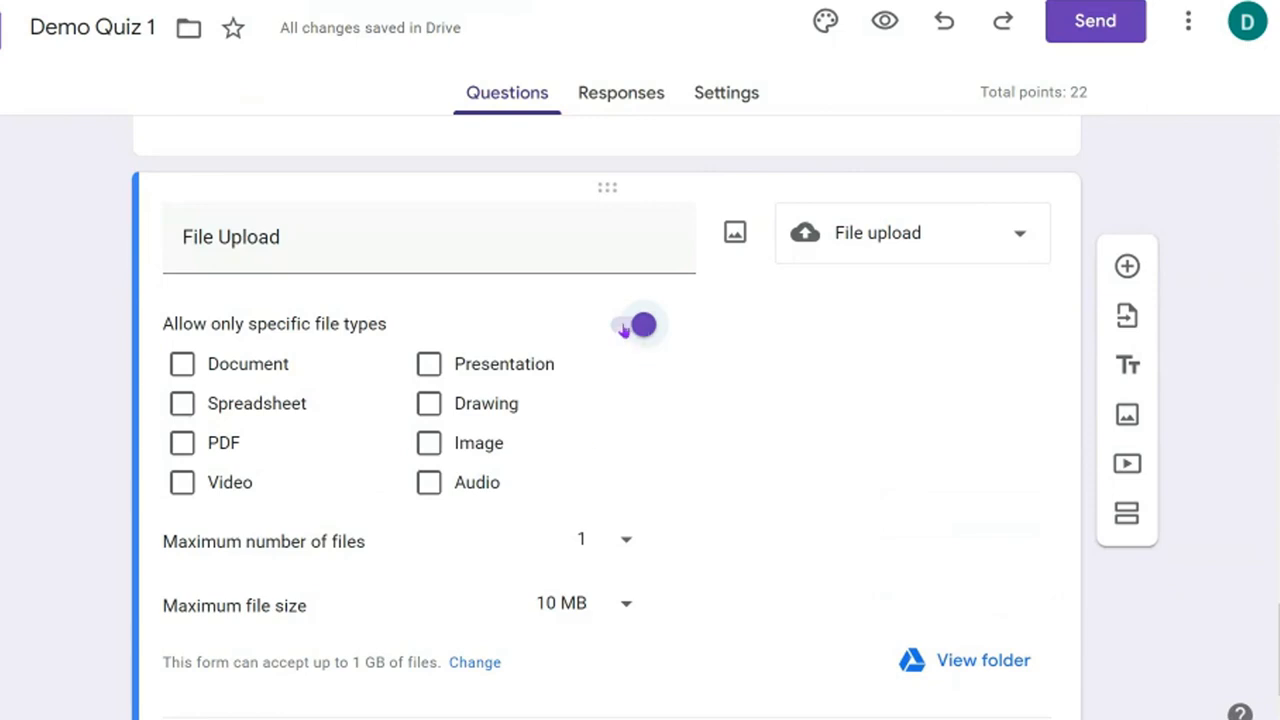
scroll(700, 410, "down", 1)
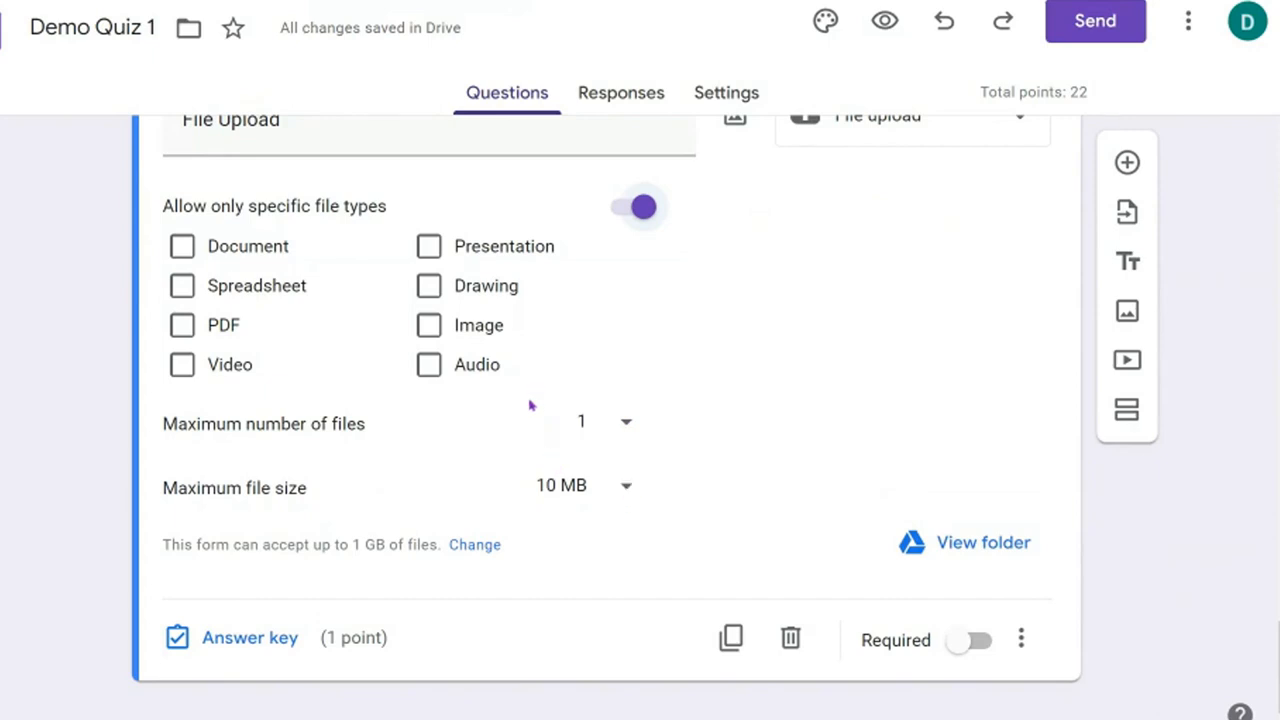
scroll(528, 405, "up", 2)
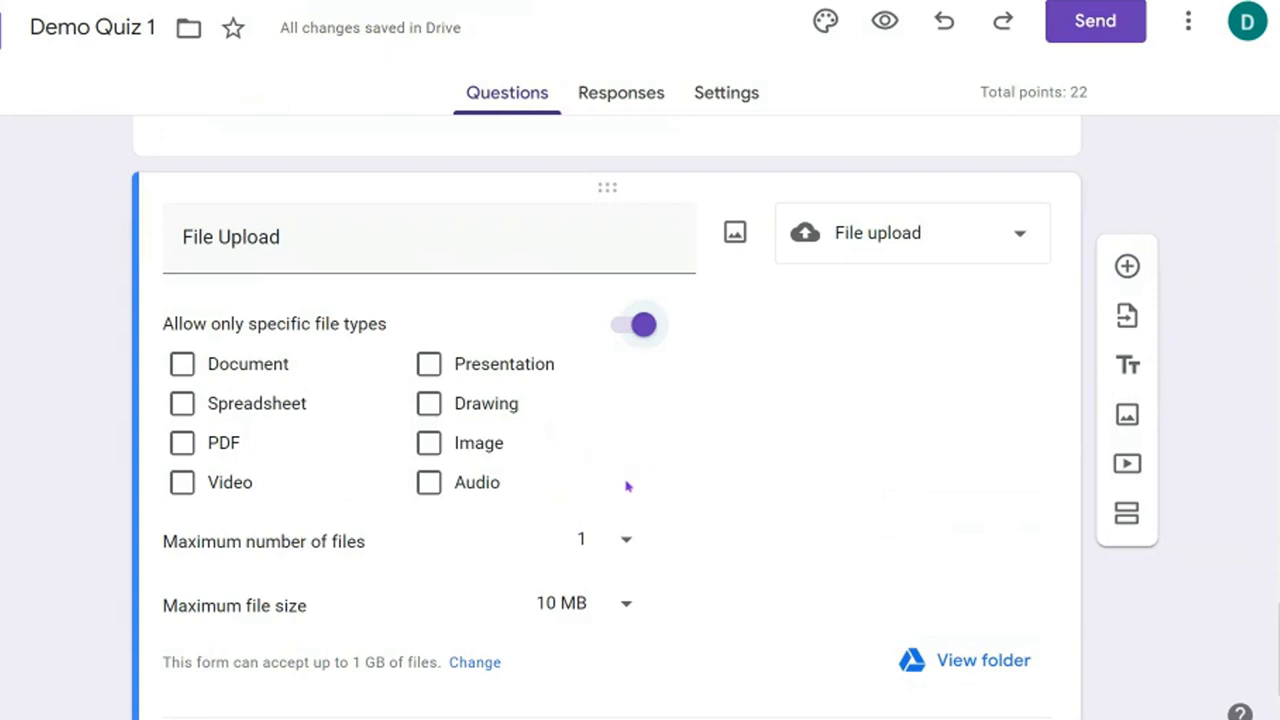
scroll(631, 481, "down", 1)
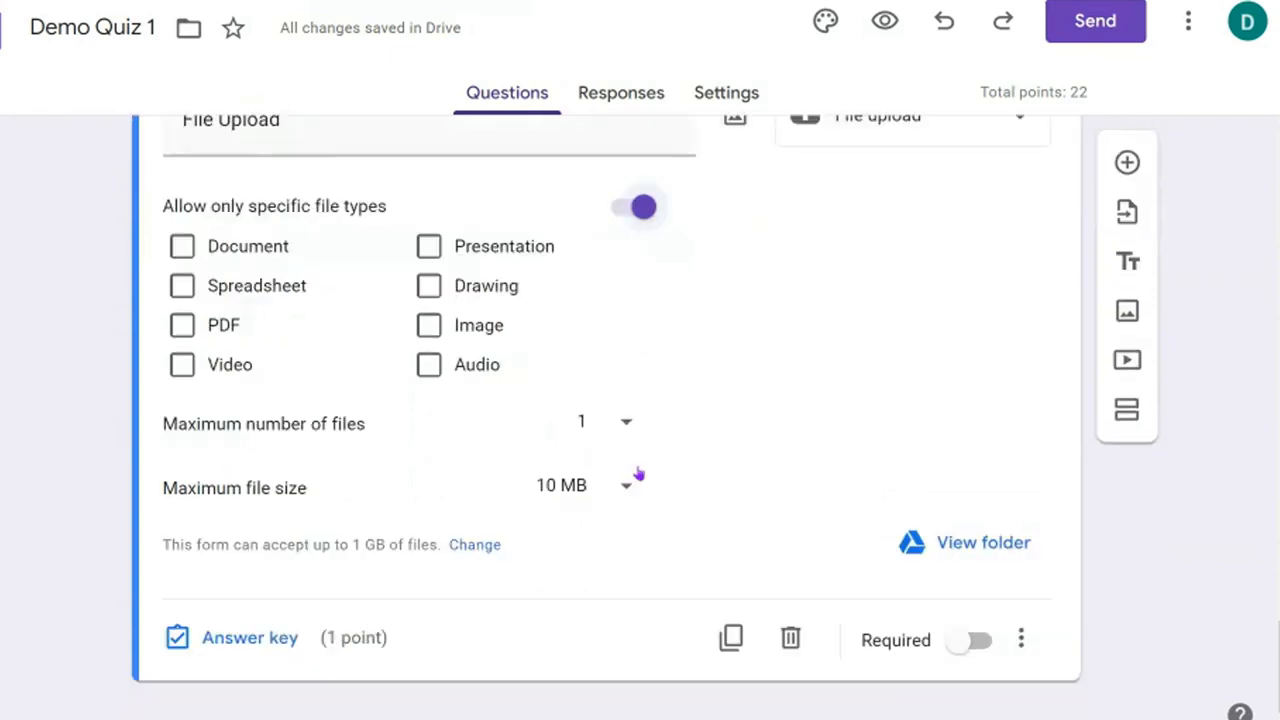
Step: Examine the quiz's question list in the editor and the tools for customizing the theme, importing questions and adding an image
scroll(712, 480, "up", 4)
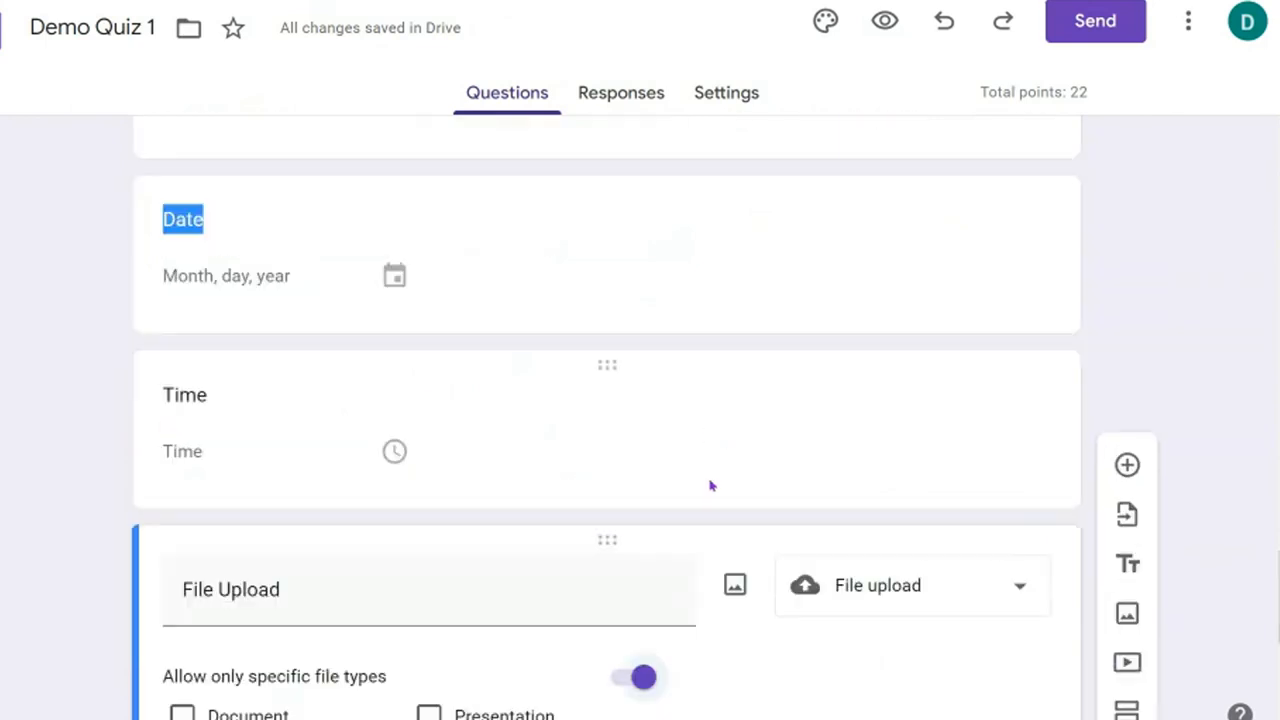
scroll(710, 485, "up", 16)
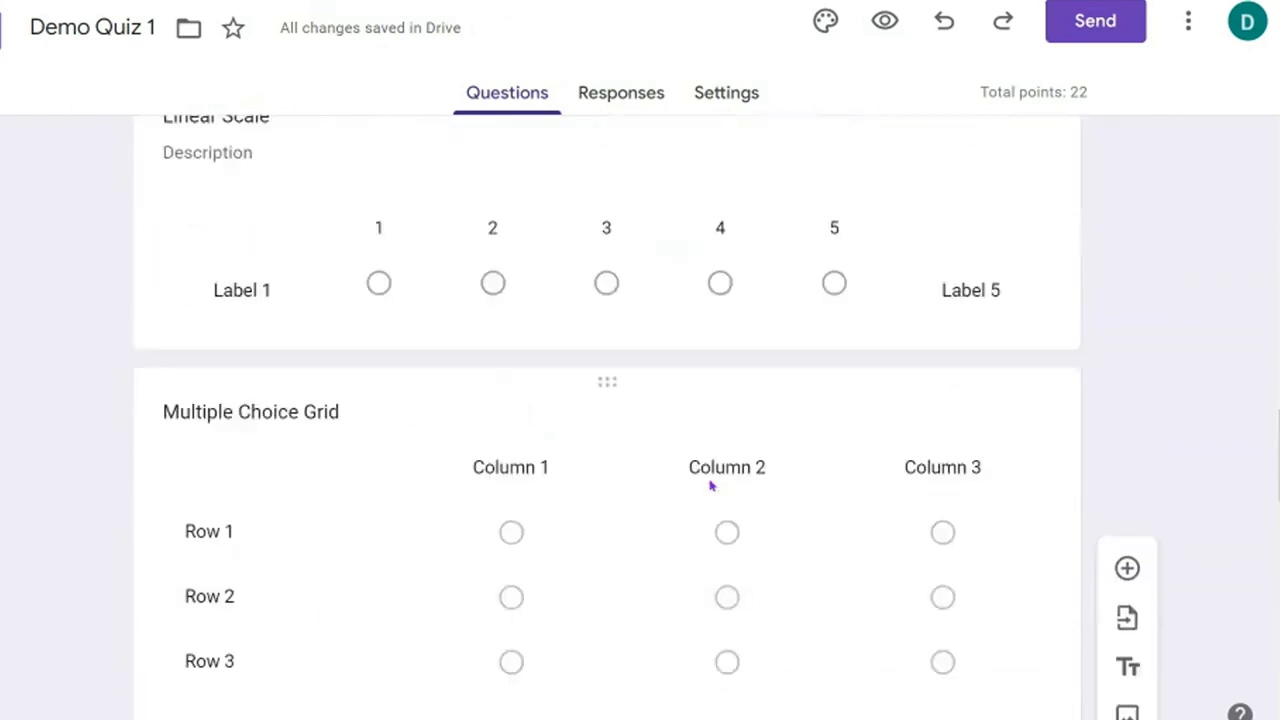
scroll(710, 482, "up", 16)
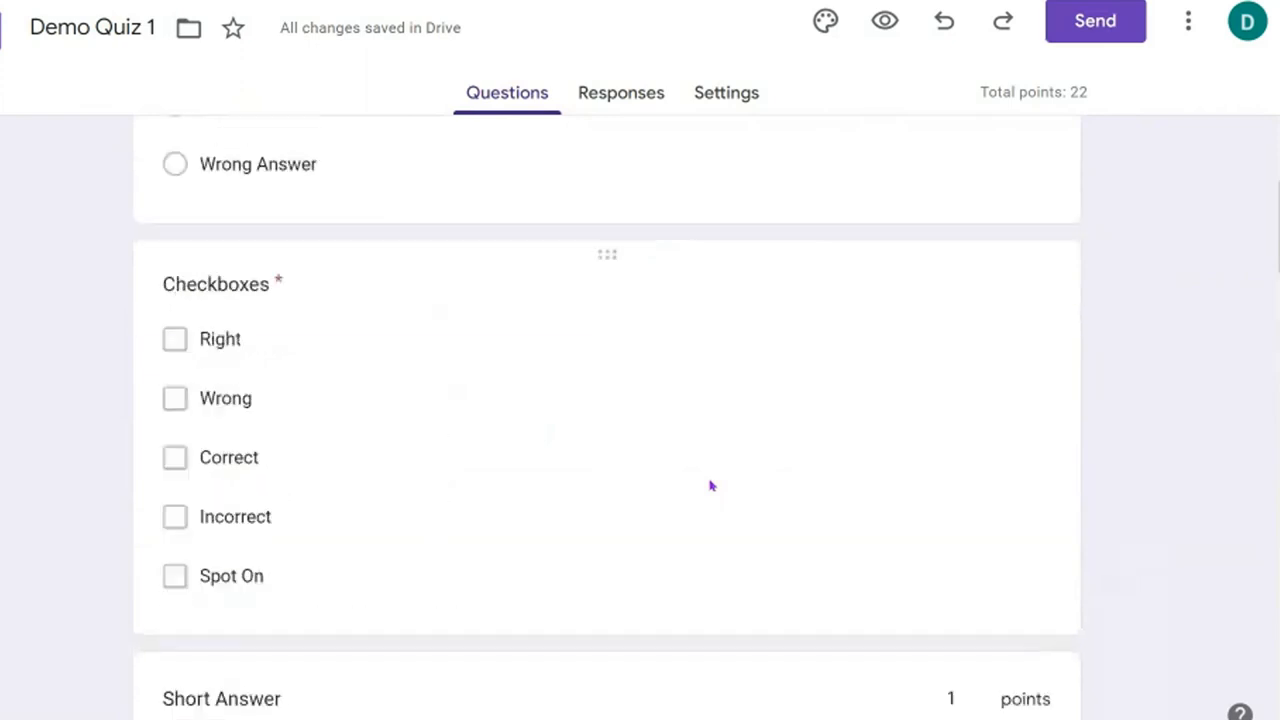
scroll(710, 485, "up", 1)
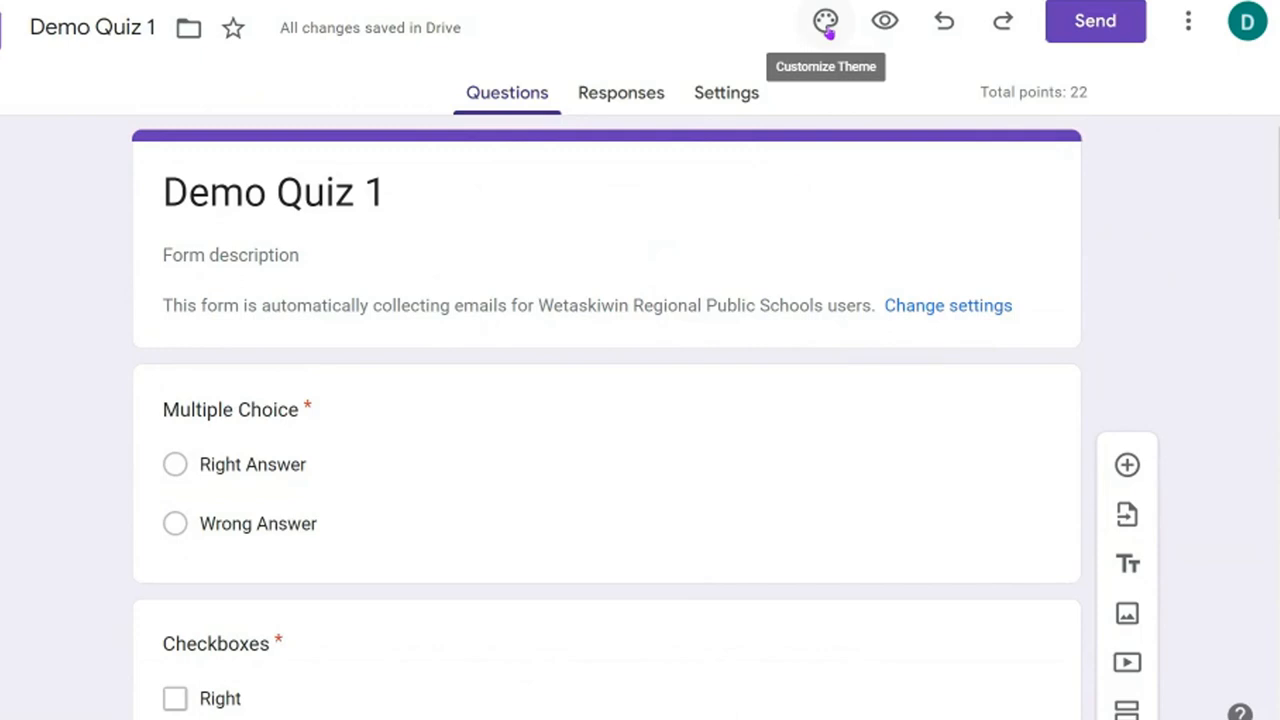
scroll(740, 377, "down", 1)
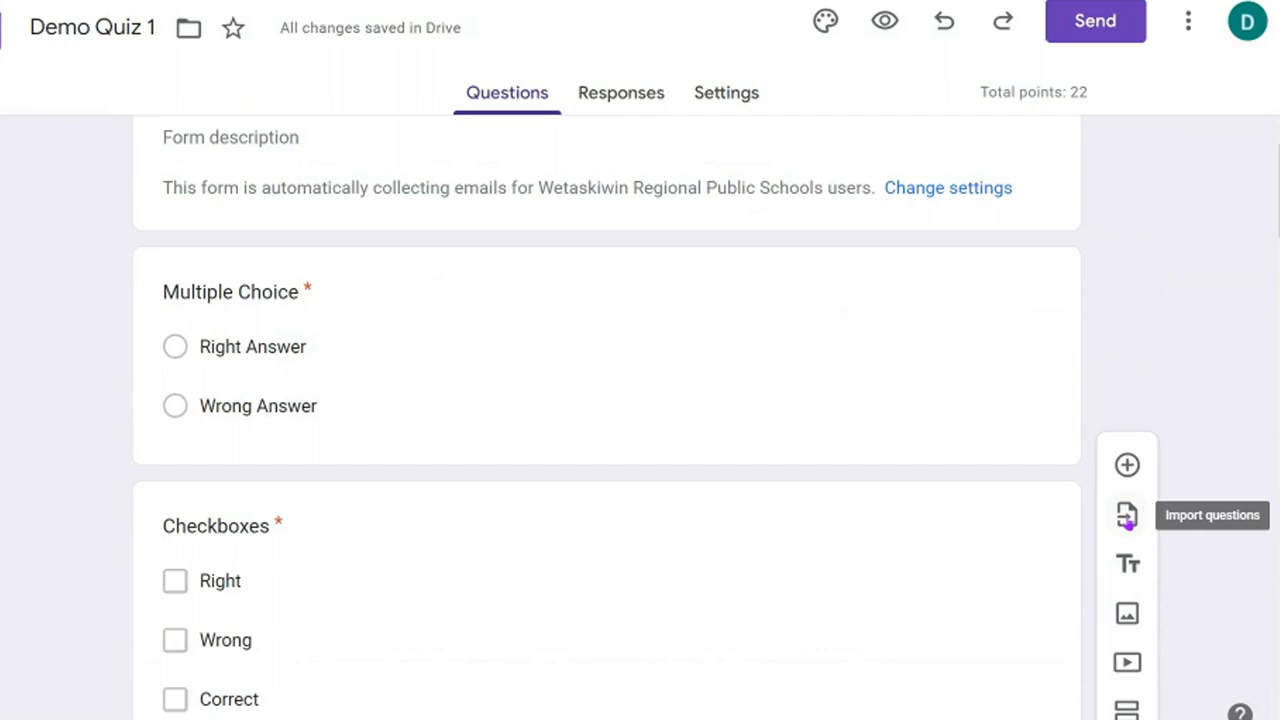
scroll(1127, 522, "down", 2)
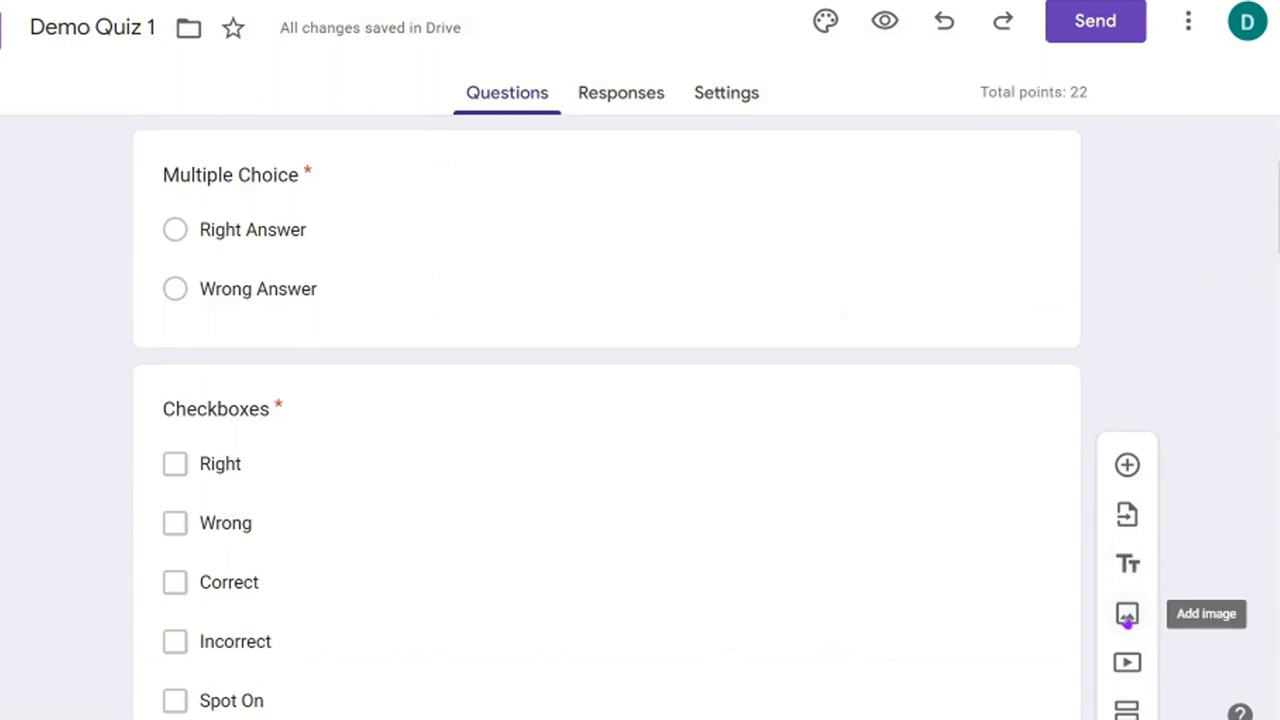
scroll(1127, 620, "down", 1)
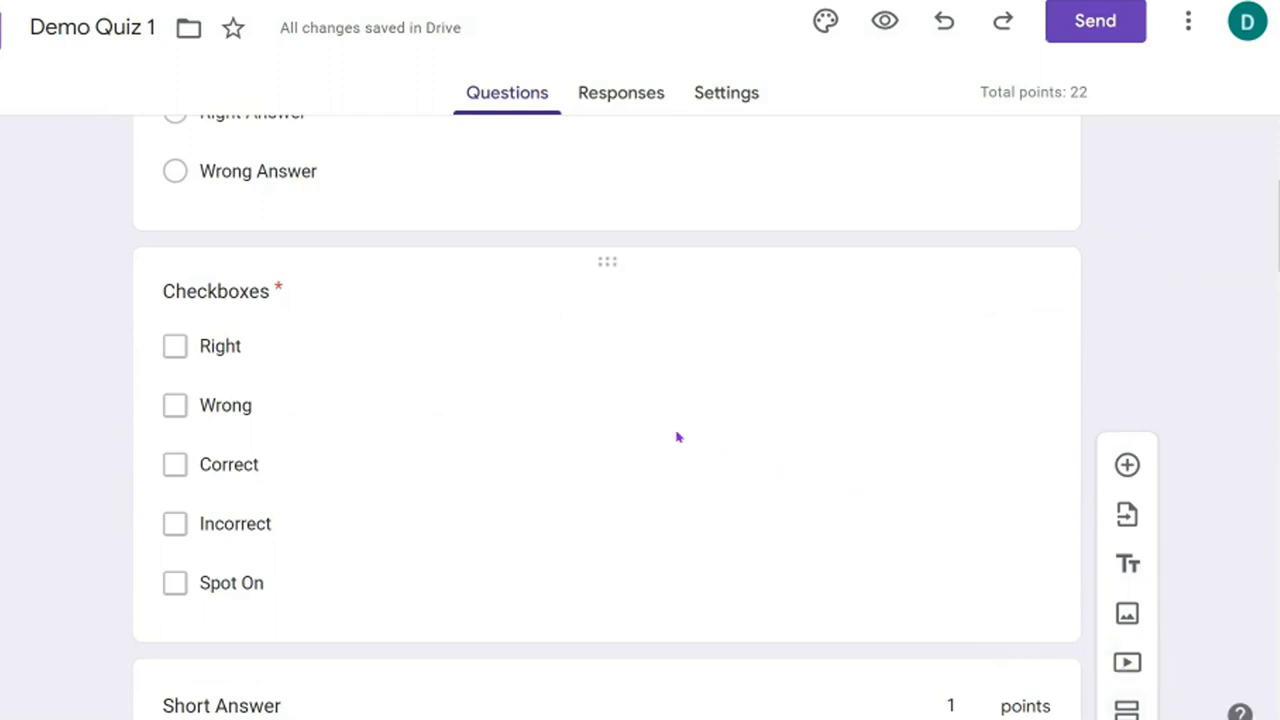
scroll(677, 437, "up", 1)
scroll(677, 437, "up", 1)
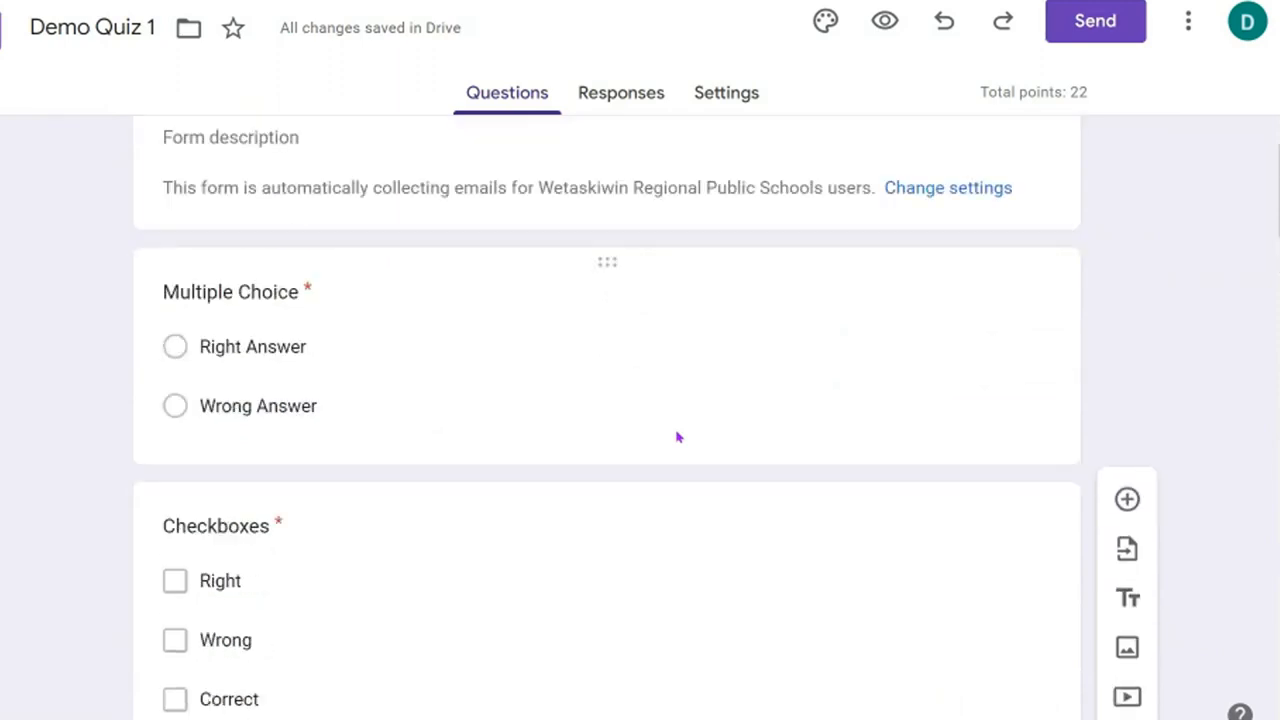
scroll(677, 437, "up", 1)
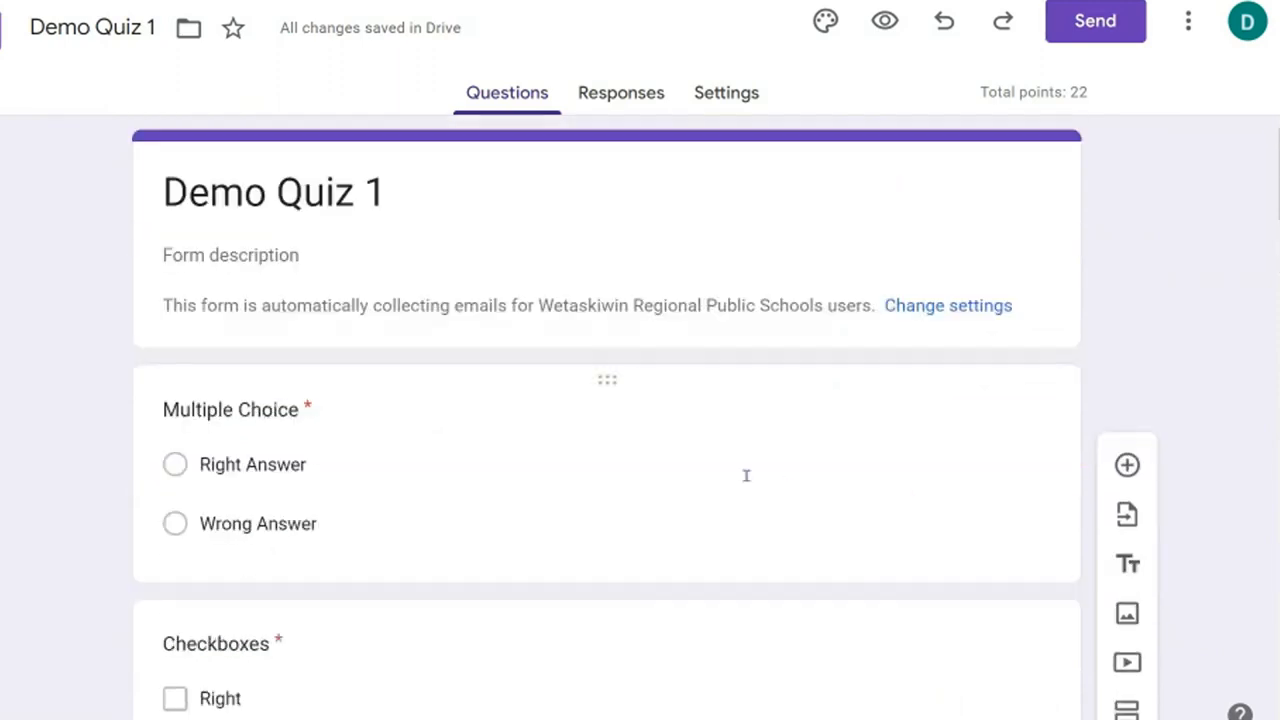
scroll(746, 474, "down", 3)
scroll(738, 459, "down", 2)
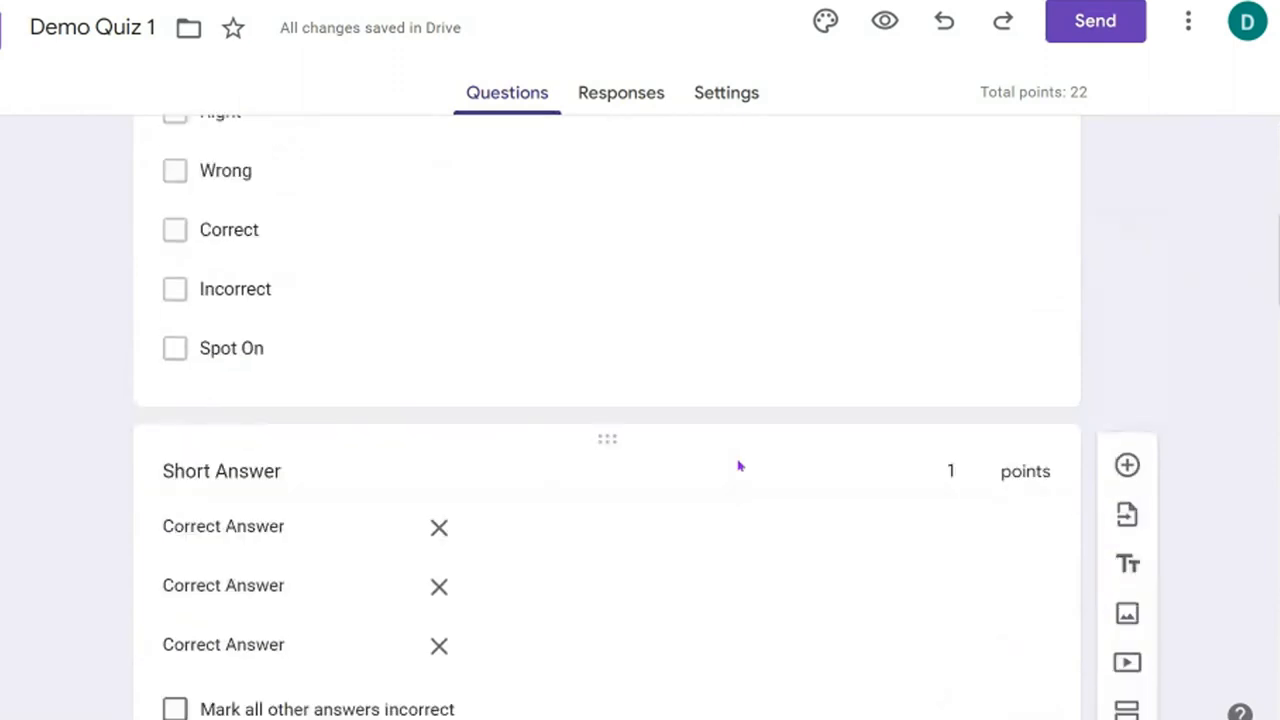
scroll(695, 447, "down", 2)
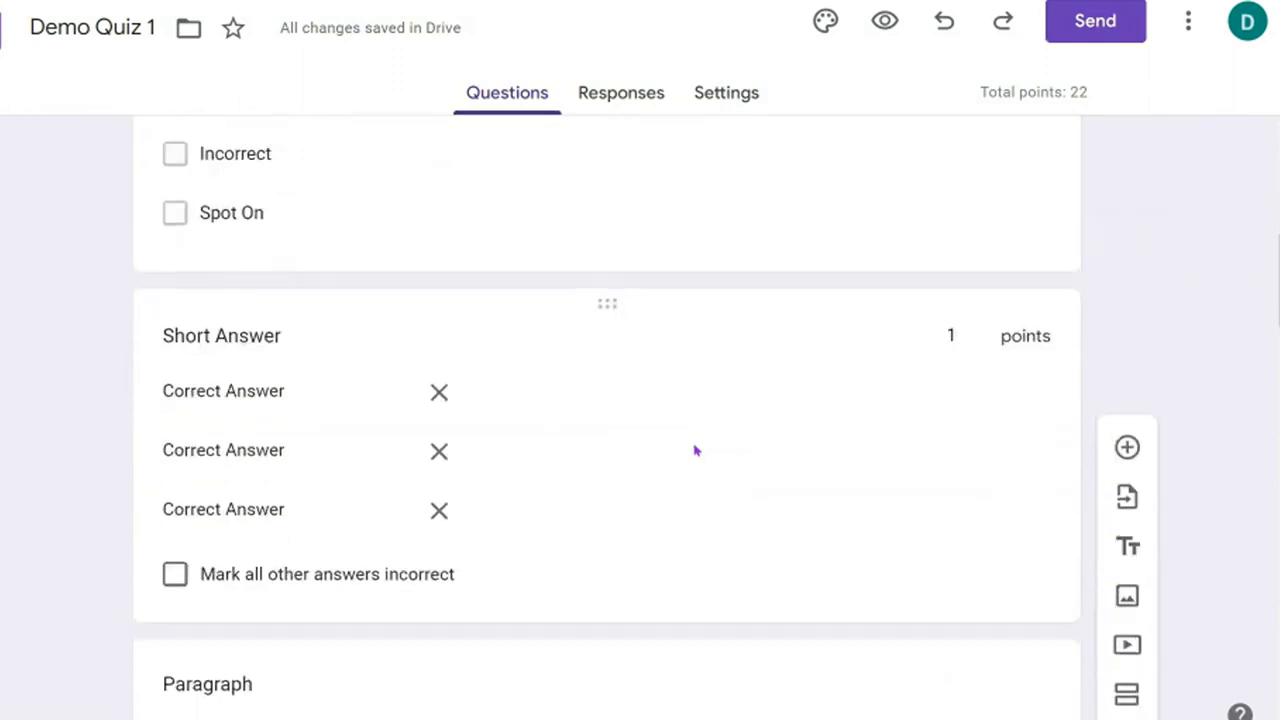
scroll(697, 450, "down", 1)
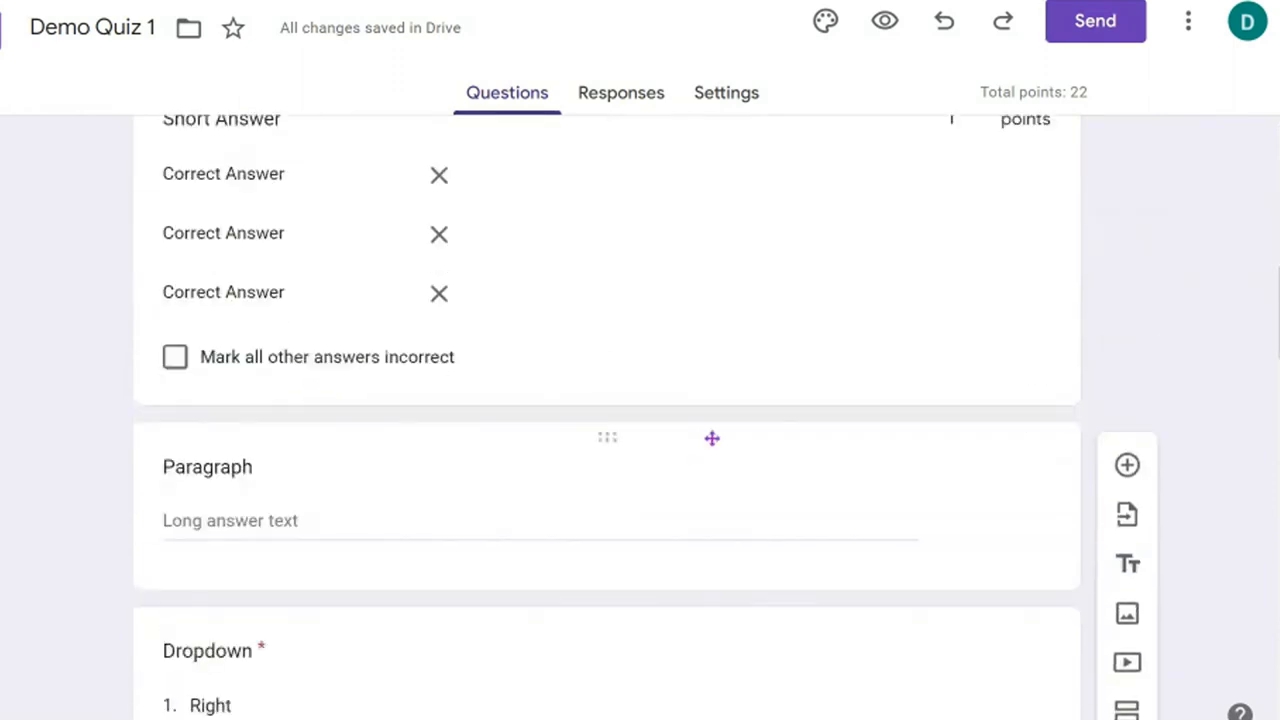
scroll(712, 438, "up", 3)
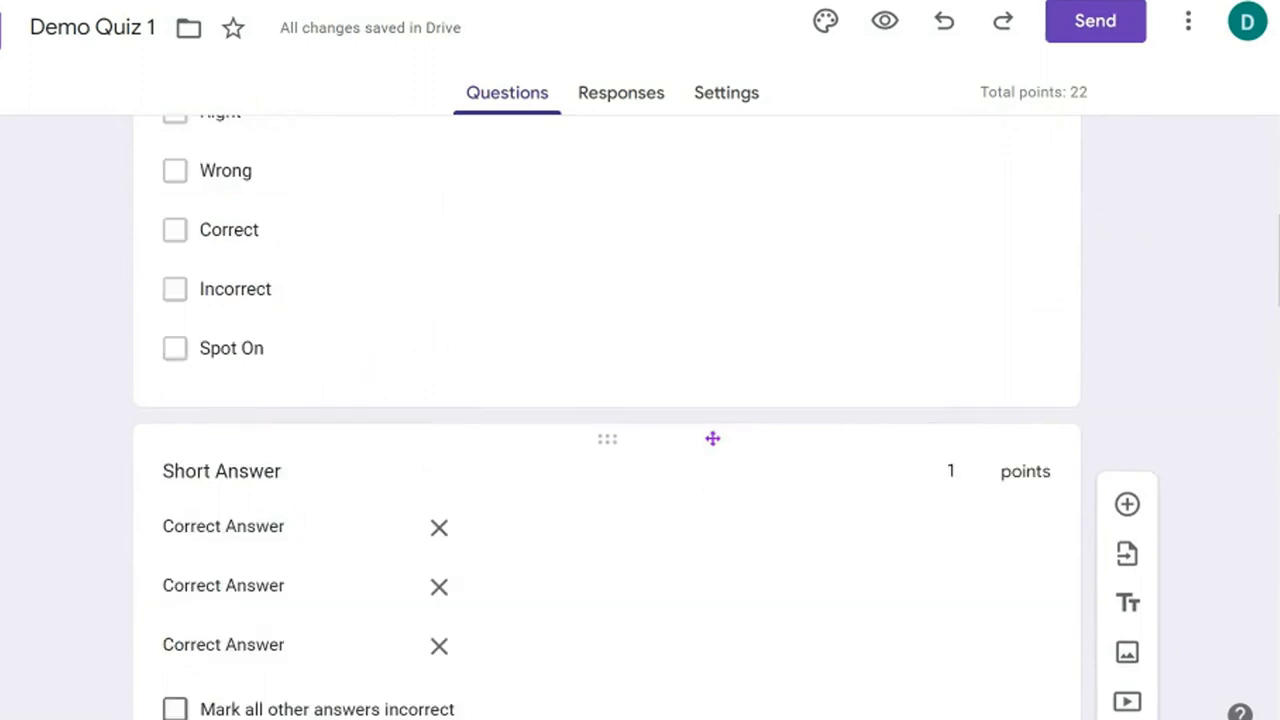
scroll(712, 438, "up", 5)
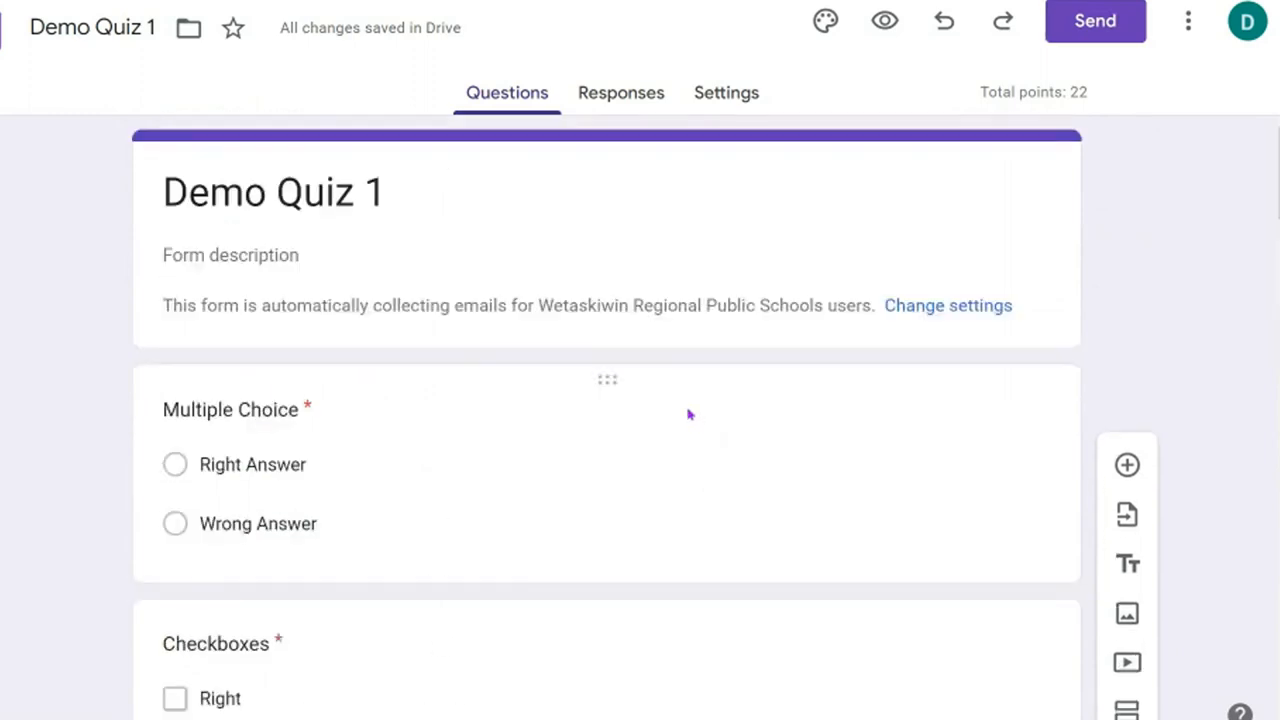
Step: In the quiz preview, view the upload, My Drive and recent file sources for the File Upload question and close the file picker
key("ctrl+Tab")
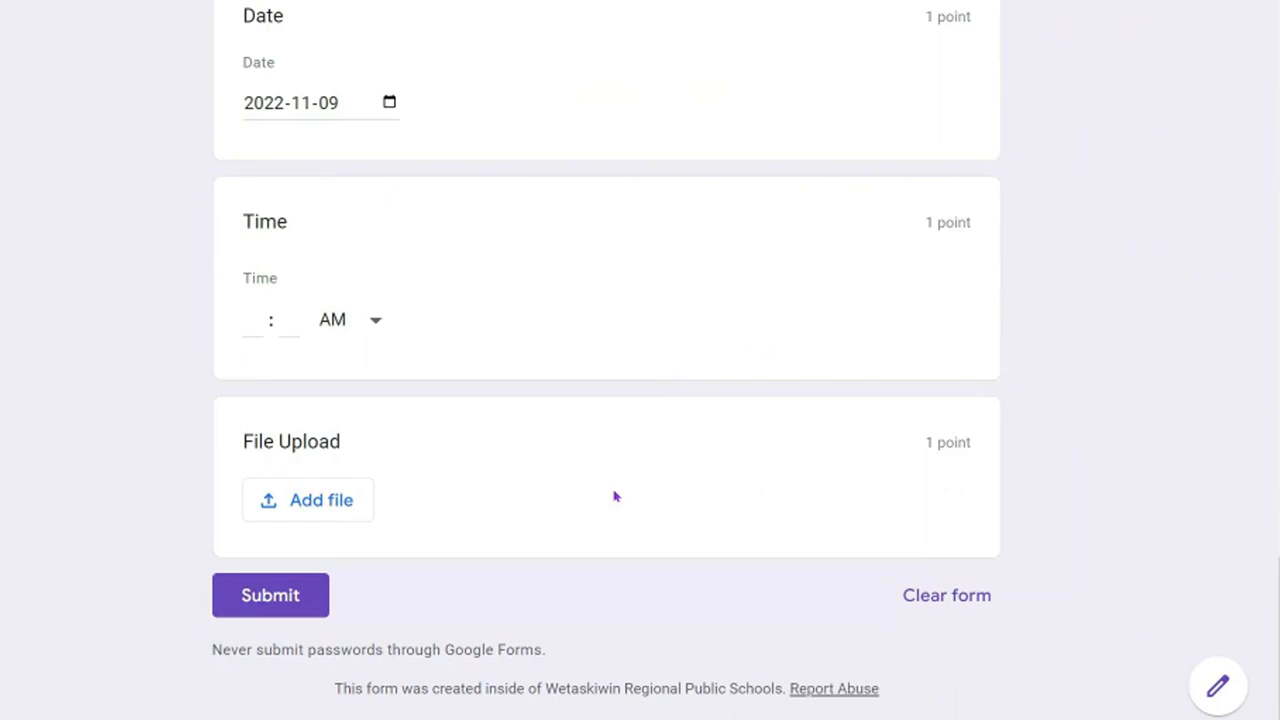
scroll(457, 477, "down", 1)
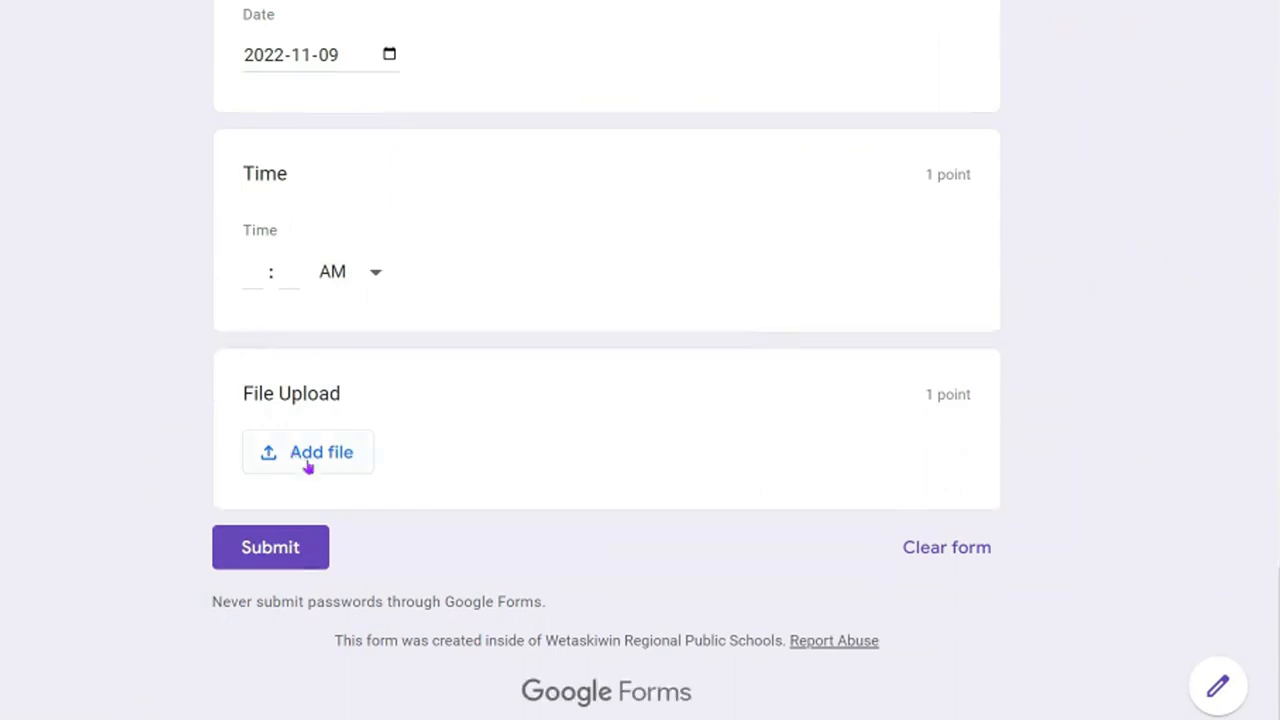
left_click(302, 455)
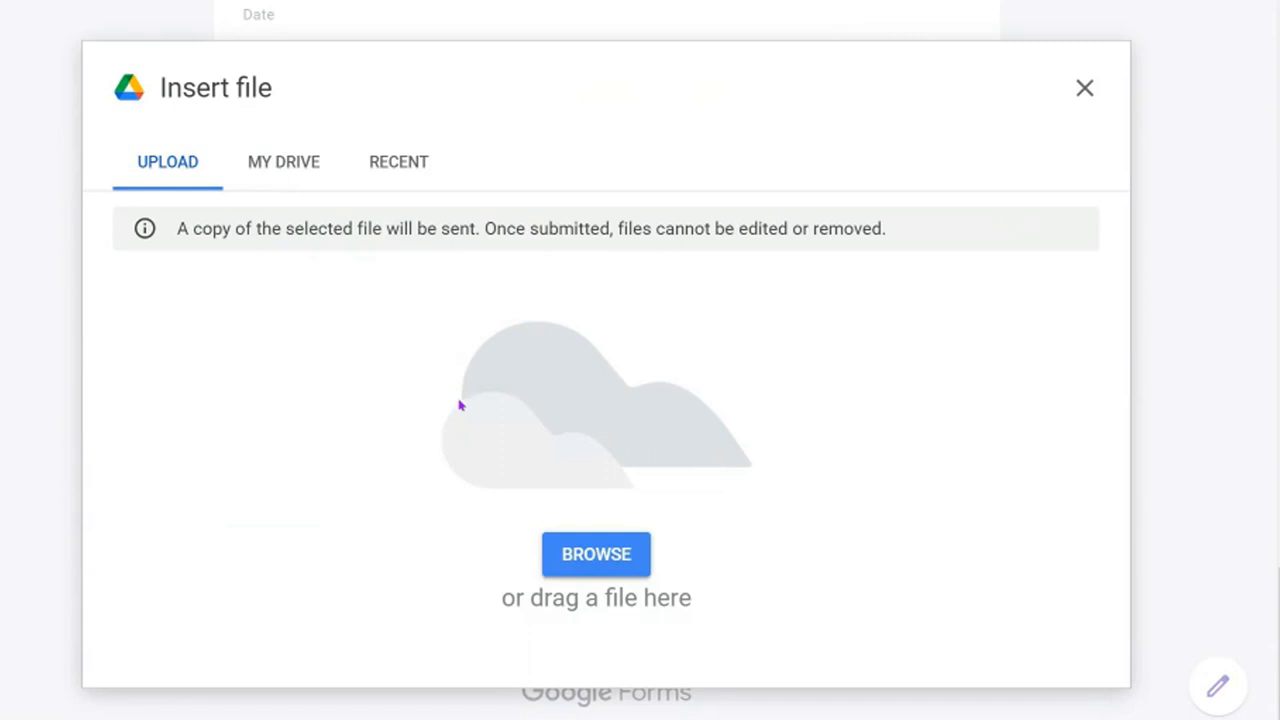
left_click(285, 163)
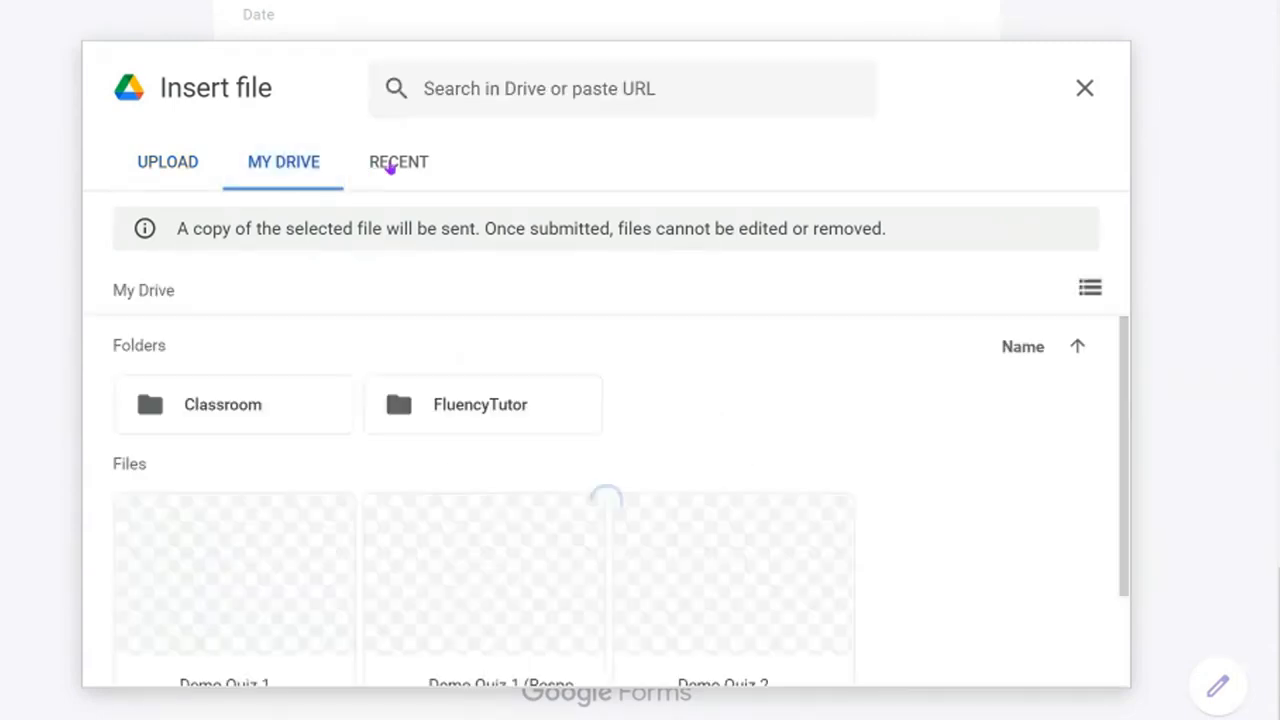
left_click(390, 165)
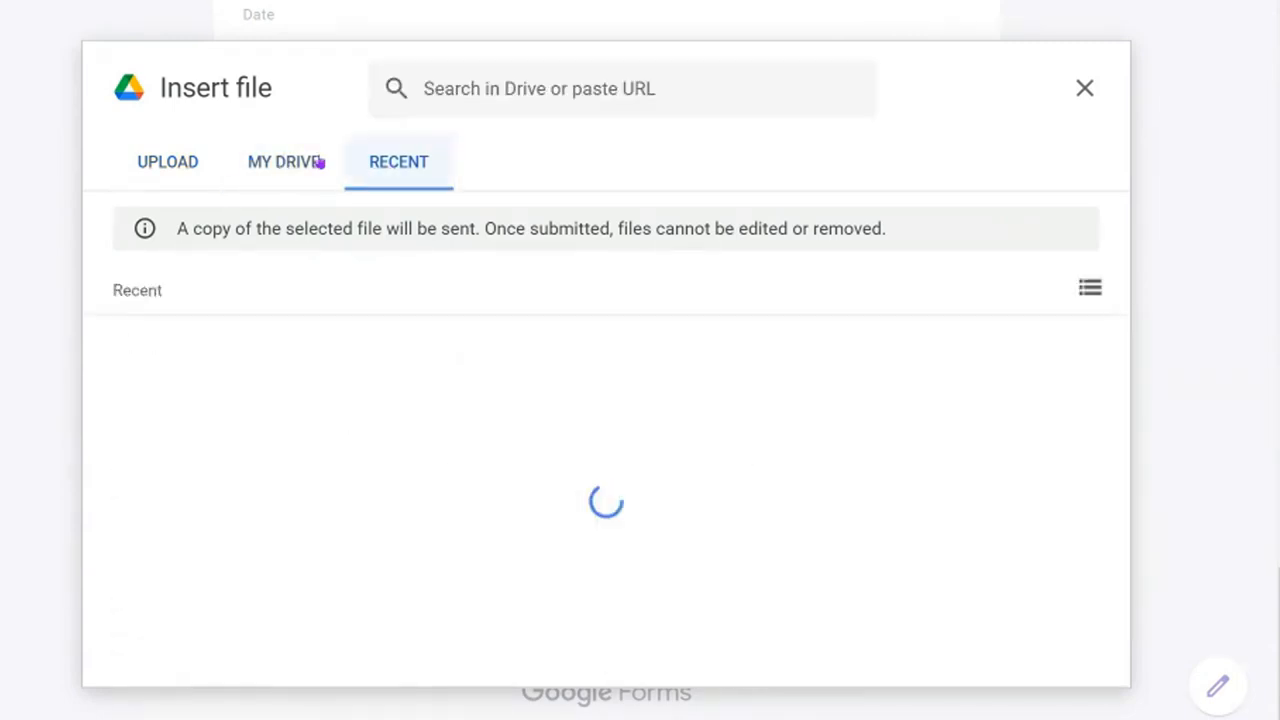
left_click(1085, 90)
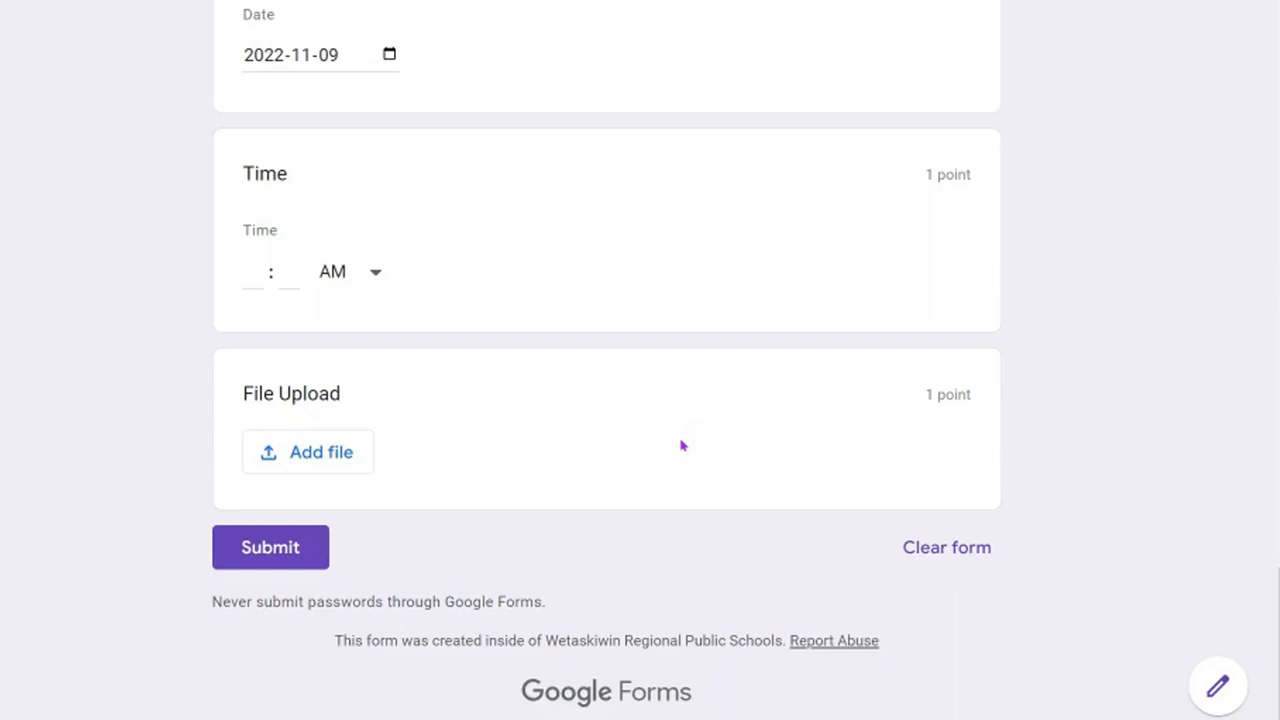
scroll(681, 445, "up", 2)
scroll(681, 447, "down", 1)
scroll(643, 437, "up", 7)
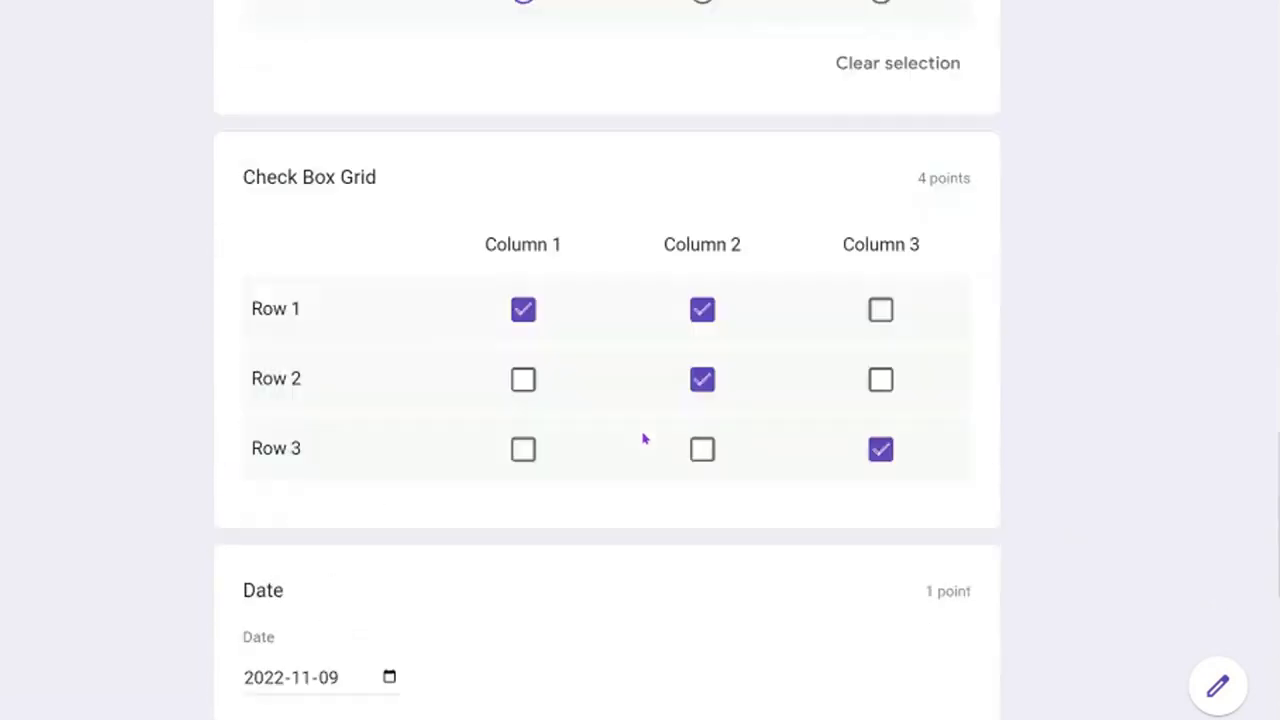
scroll(643, 435, "up", 1)
scroll(644, 436, "up", 6)
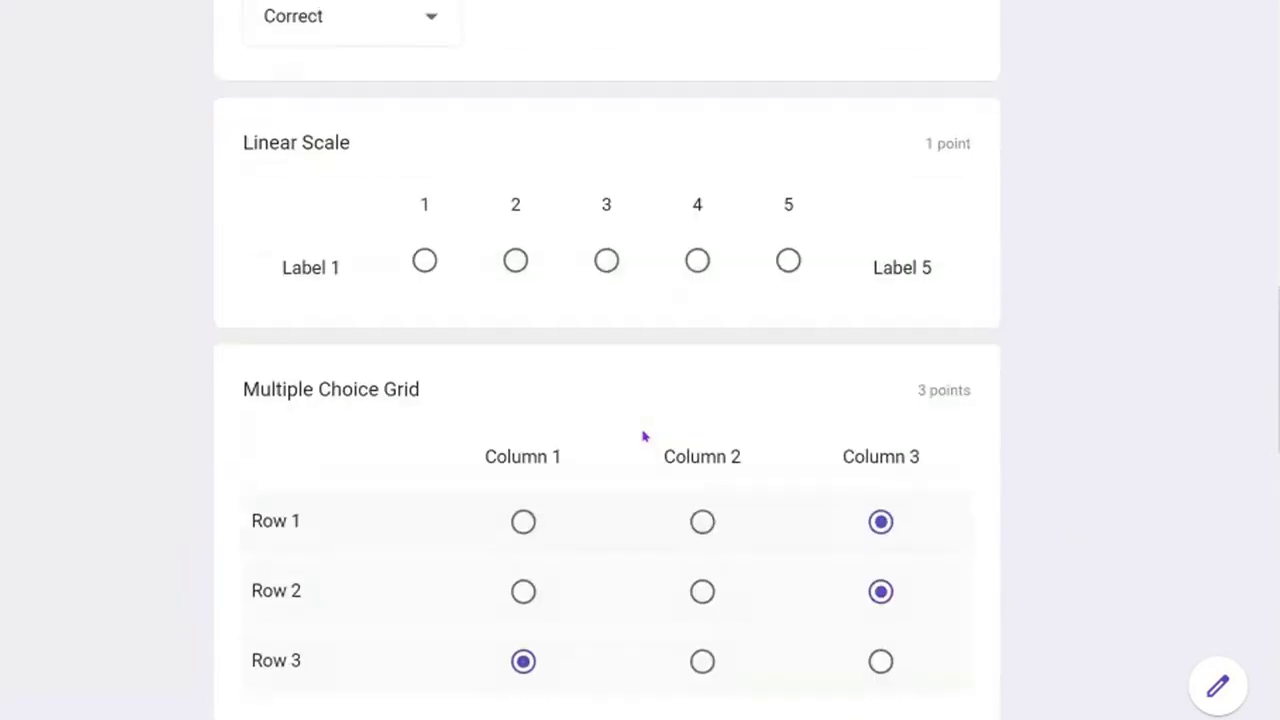
scroll(644, 436, "up", 9)
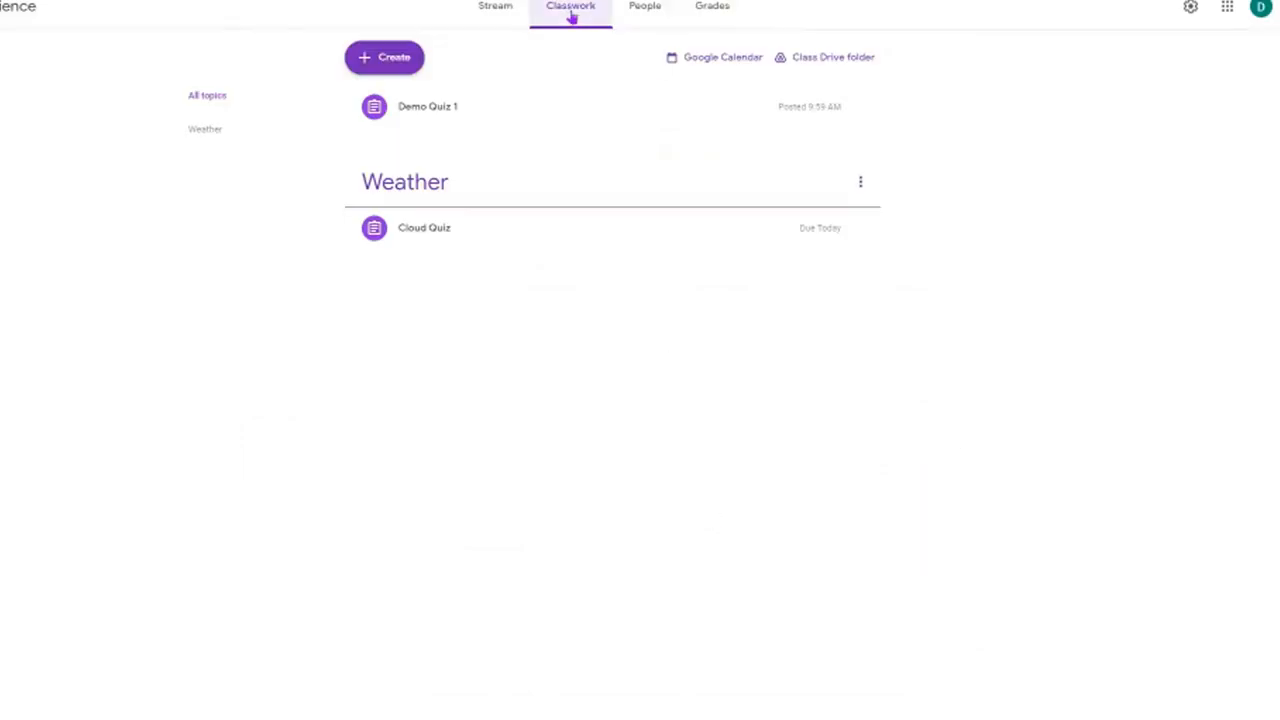
Step: In Google Classroom, expand the Cloud Quiz post in the Science classwork and start a new quiz assignment
left_click(443, 236)
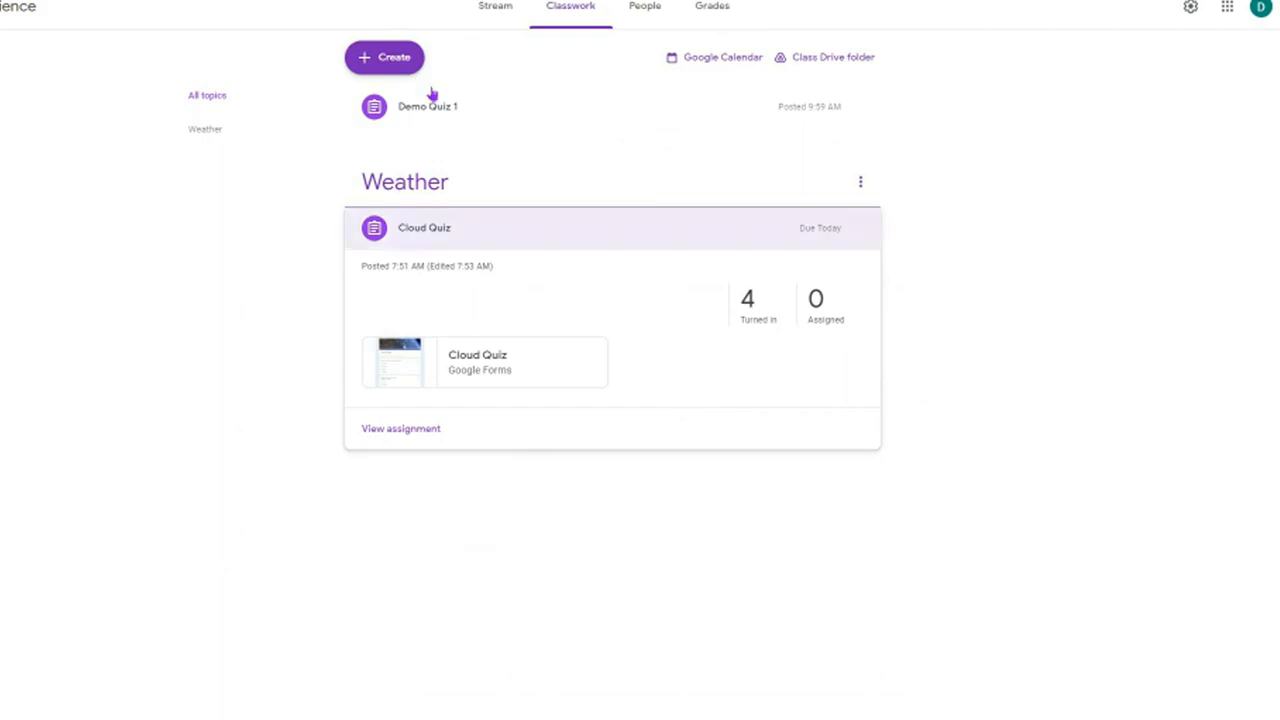
left_click(372, 58)
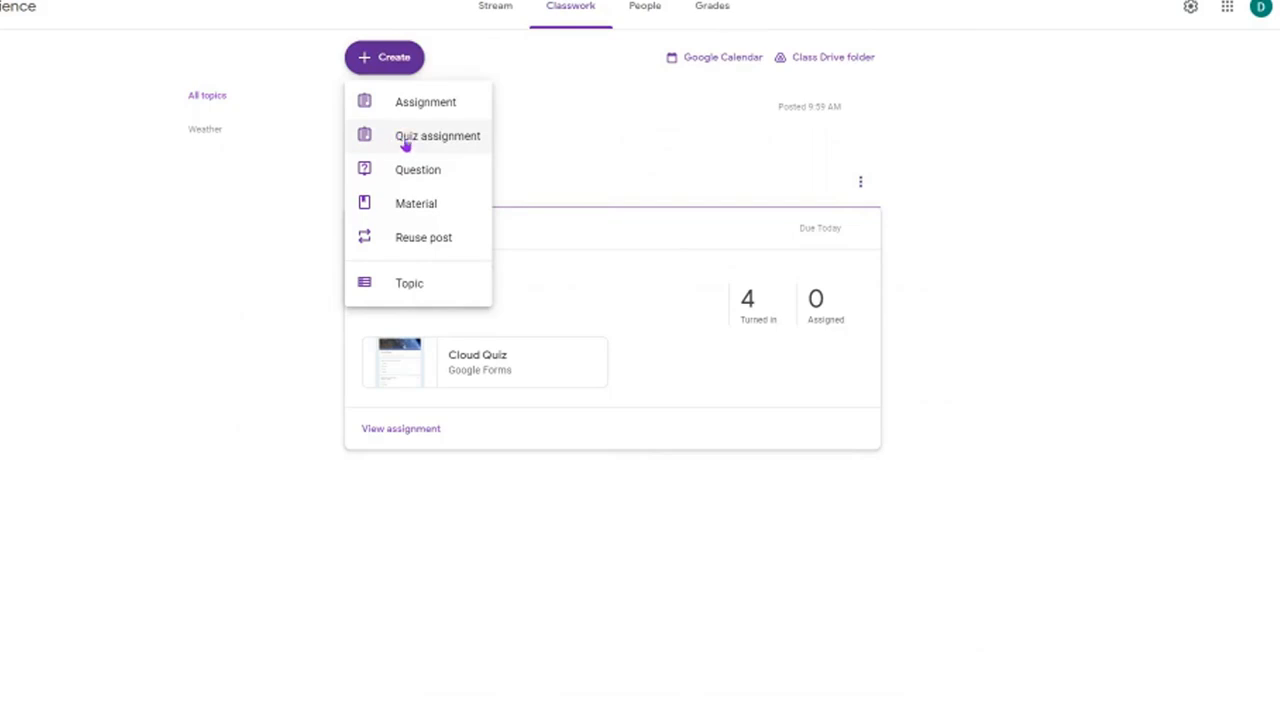
left_click(406, 139)
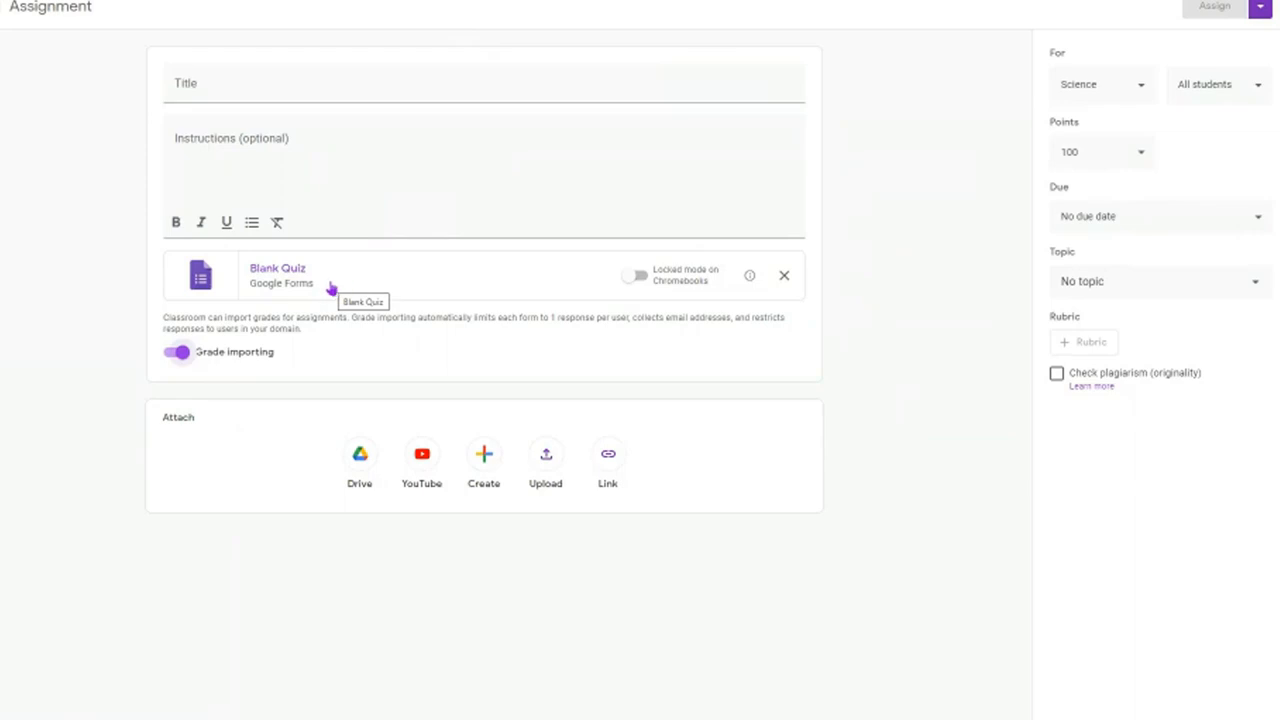
Step: Remove the attached Blank Quiz from the assignment and attach the existing Cloud Quiz form from Google Drive instead
left_click(785, 279)
left_click(362, 332)
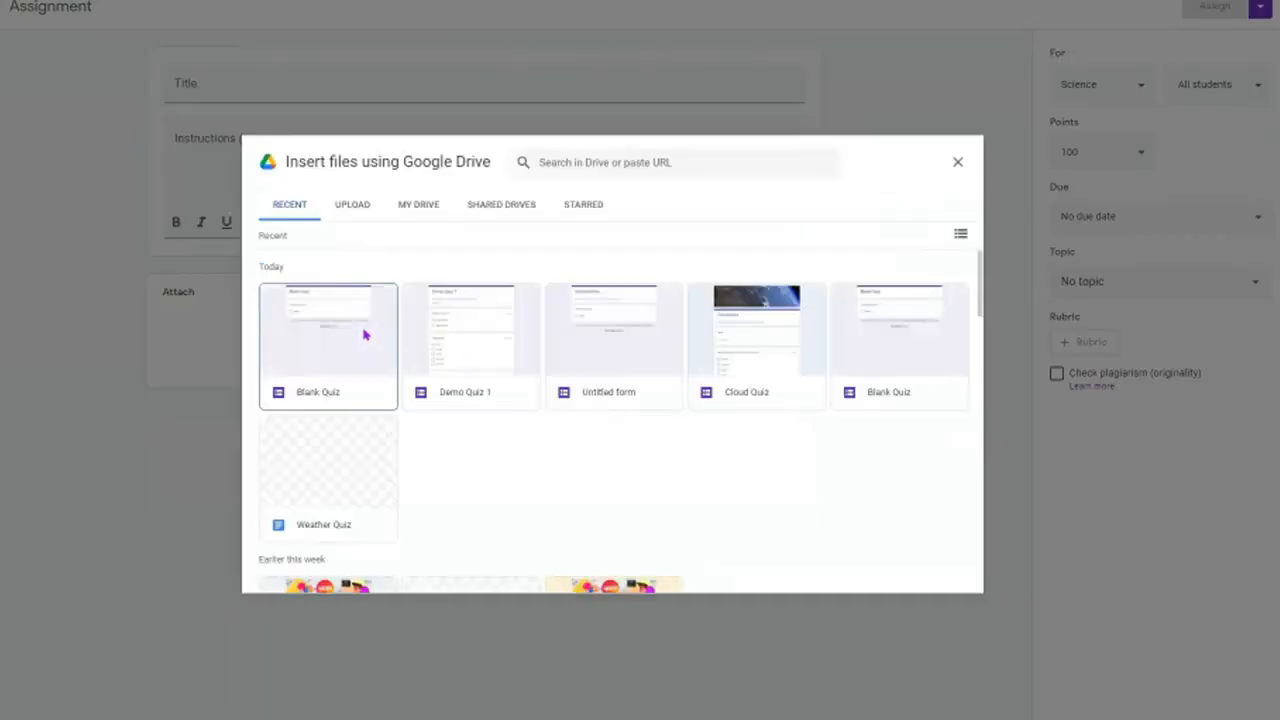
left_click(745, 396)
left_click(940, 575)
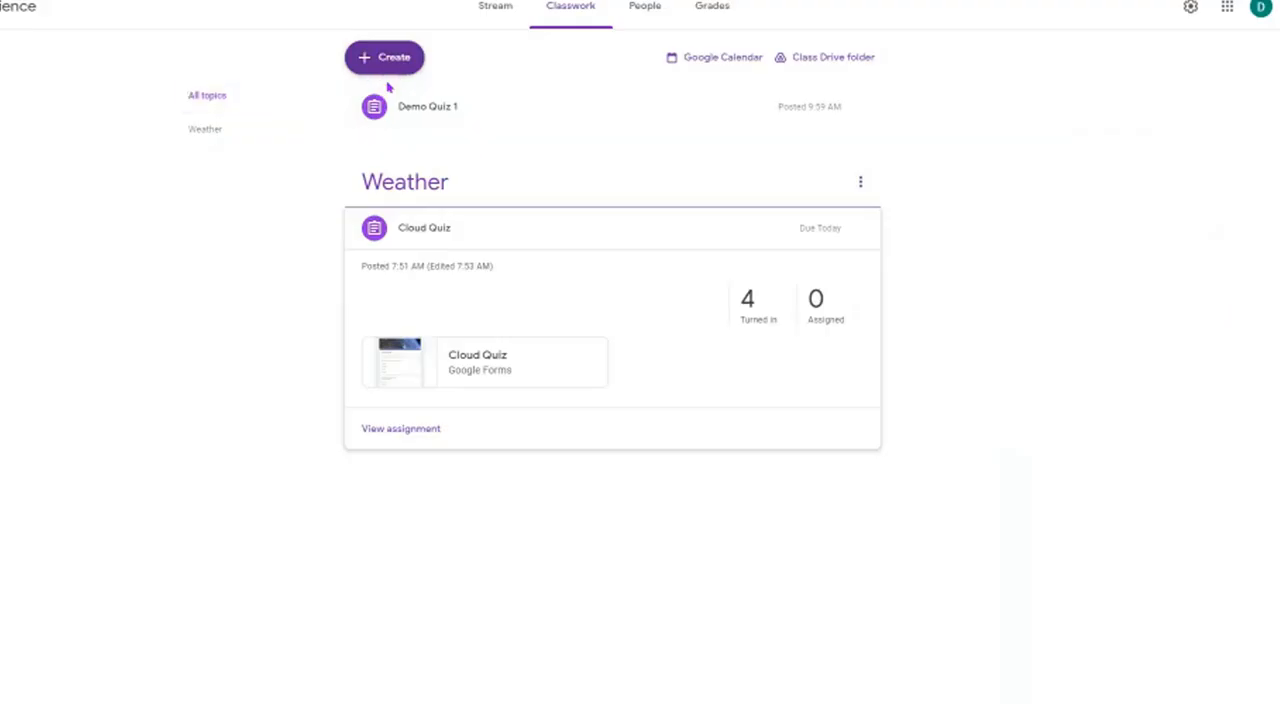
Step: Open the student work turned in for the Cloud Quiz assignment and import the quiz grades
left_click(747, 303)
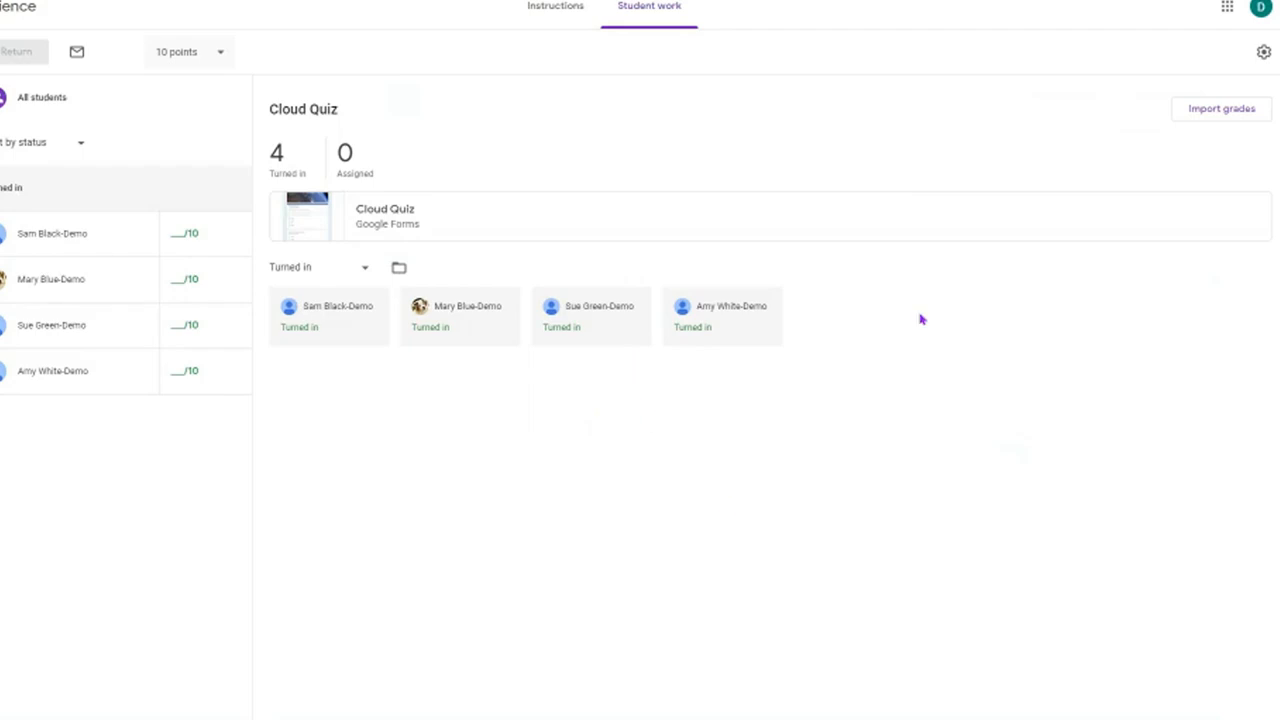
left_click(1181, 114)
left_click(786, 402)
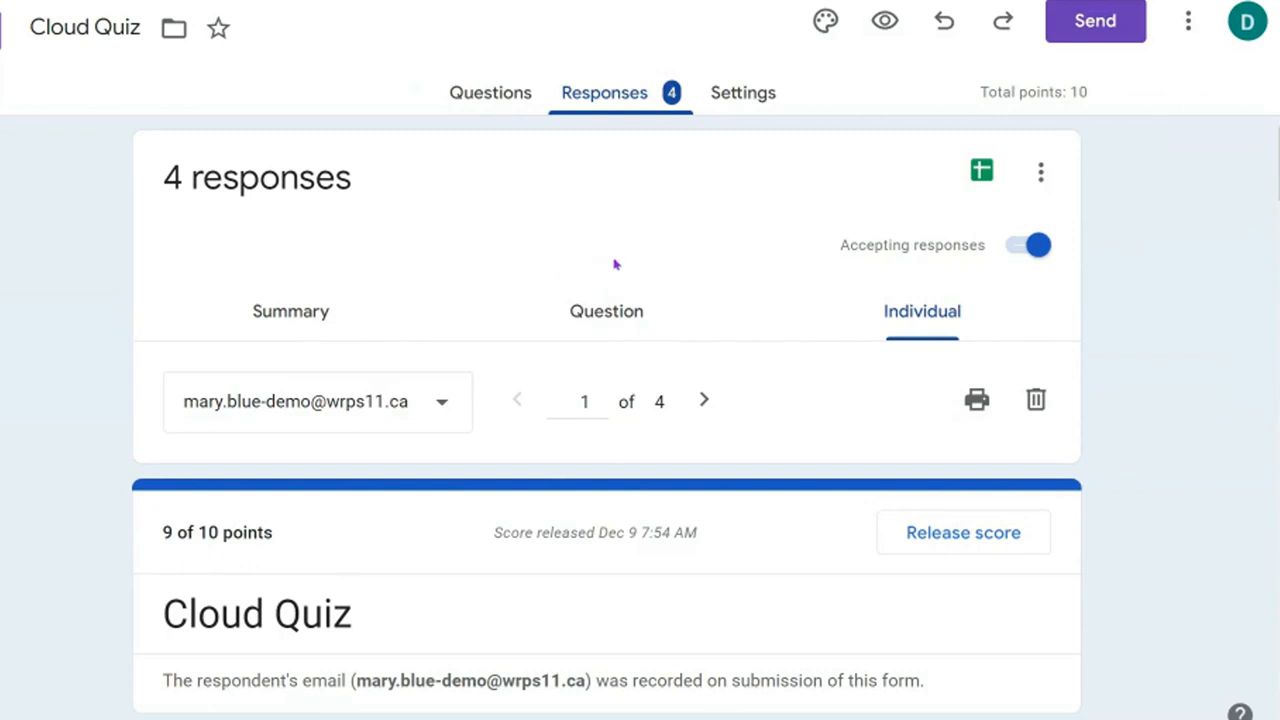
Step: In Google Forms, open the Cloud Quiz responses and examine the first student's individual answers and the points for each question
left_click(610, 96)
scroll(645, 253, "down", 4)
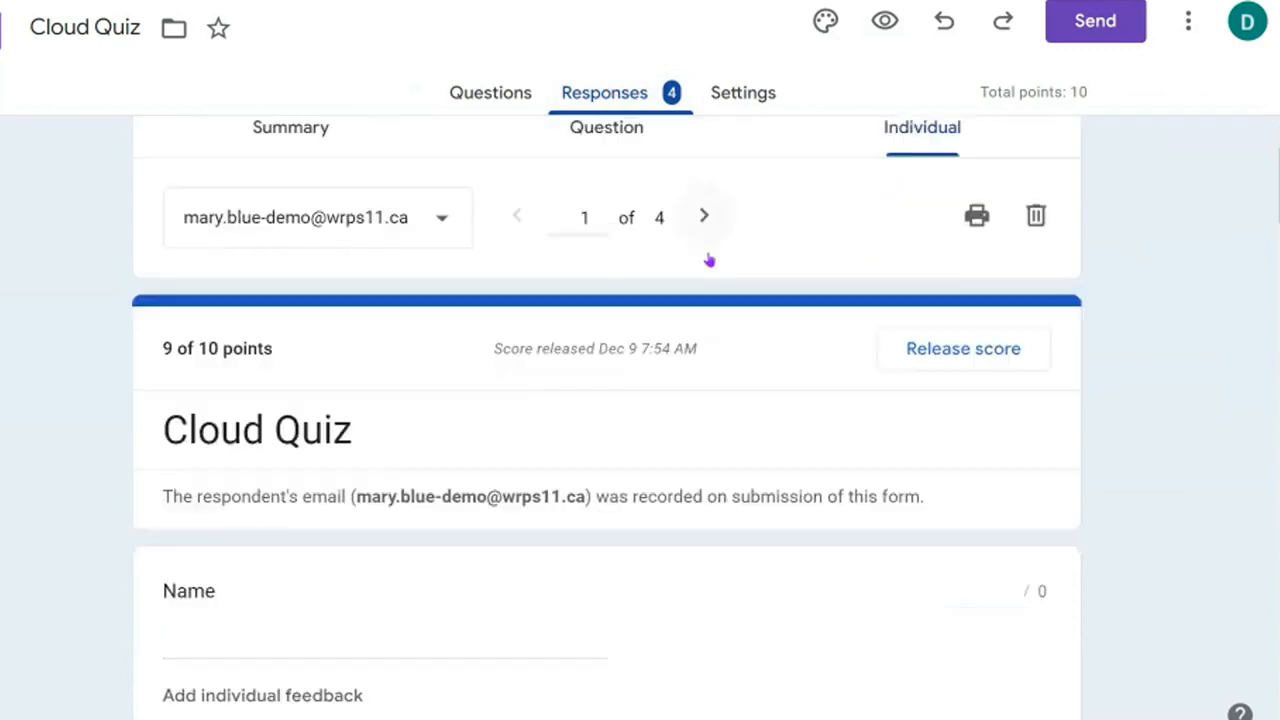
scroll(1127, 380, "down", 3)
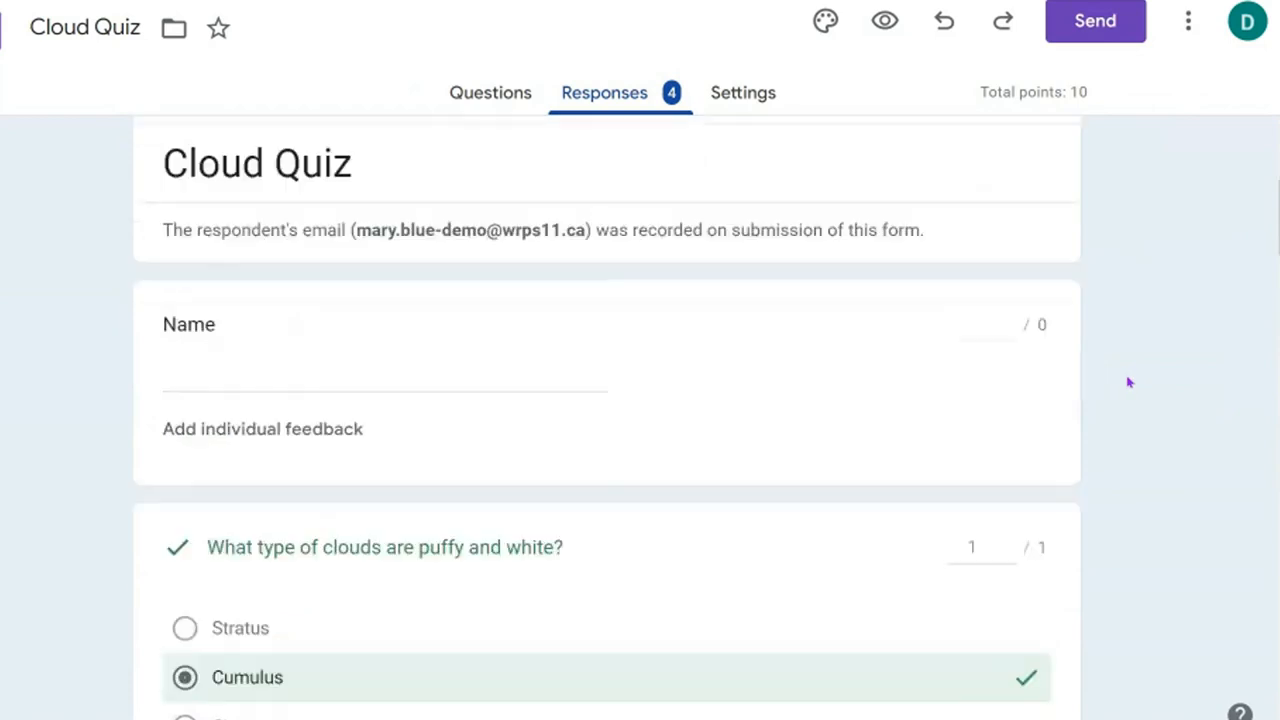
scroll(1127, 380, "down", 5)
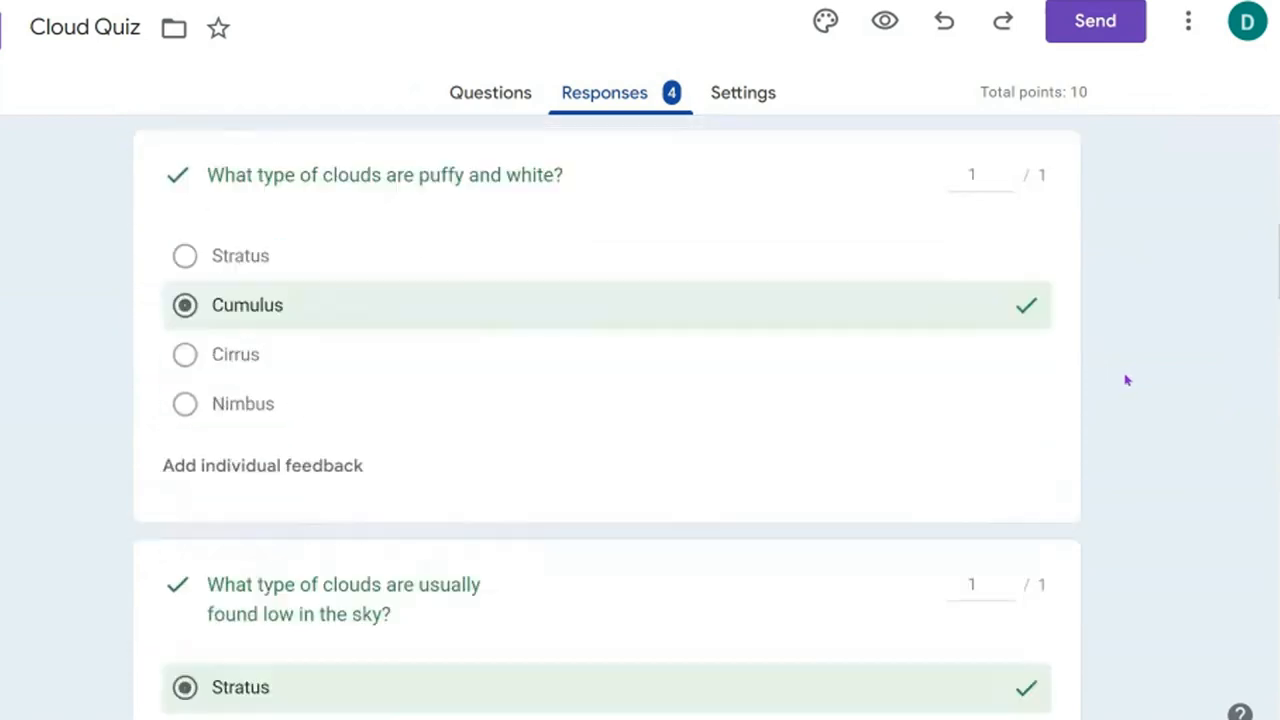
scroll(1127, 380, "down", 6)
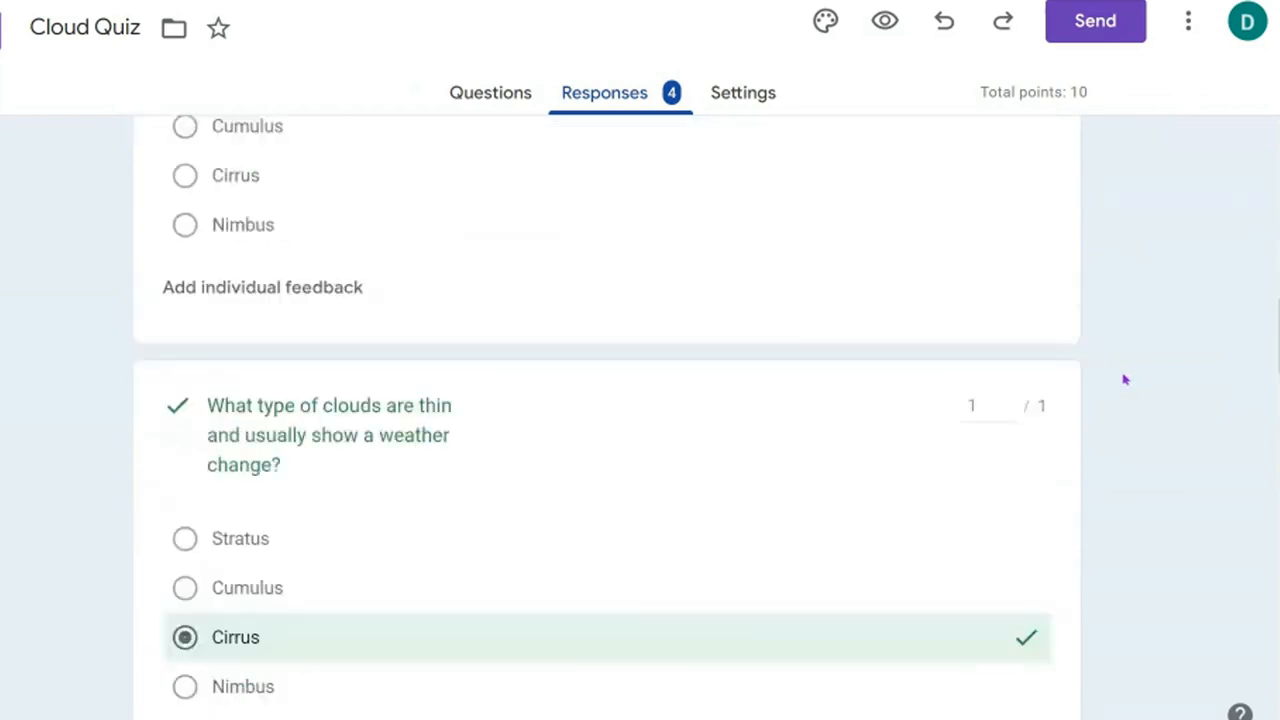
scroll(1124, 378, "down", 3)
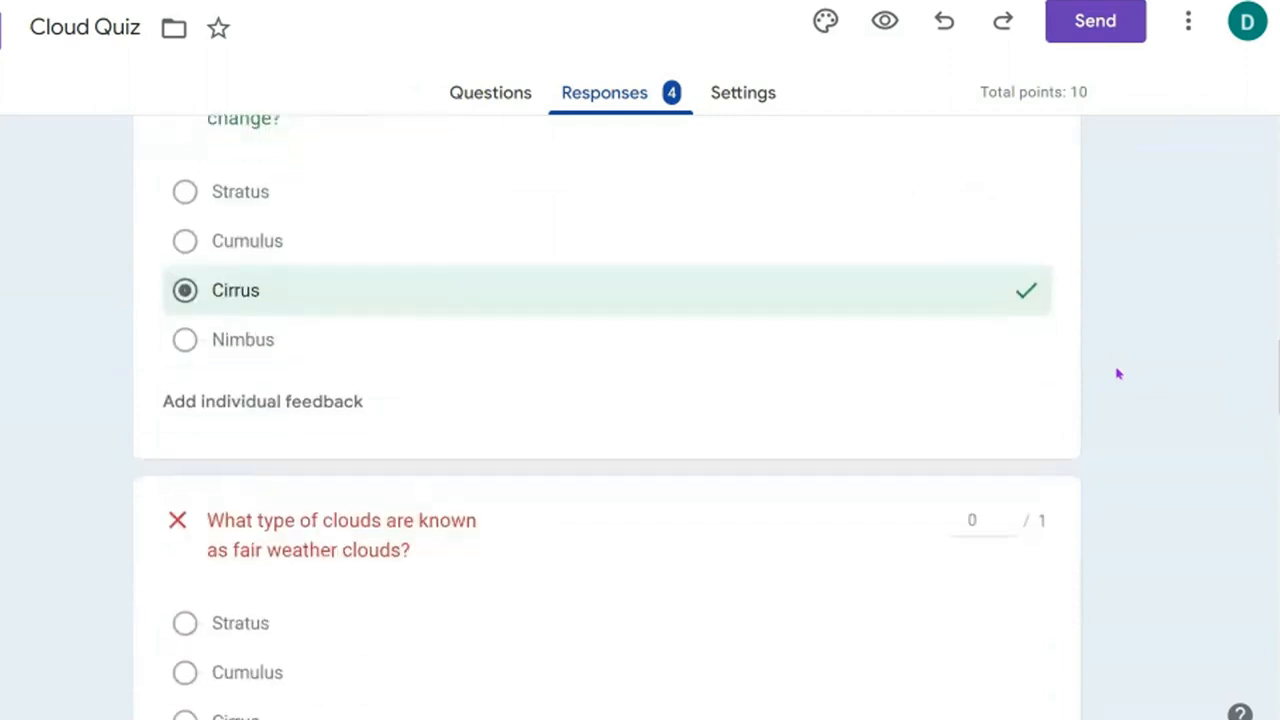
scroll(1118, 373, "down", 9)
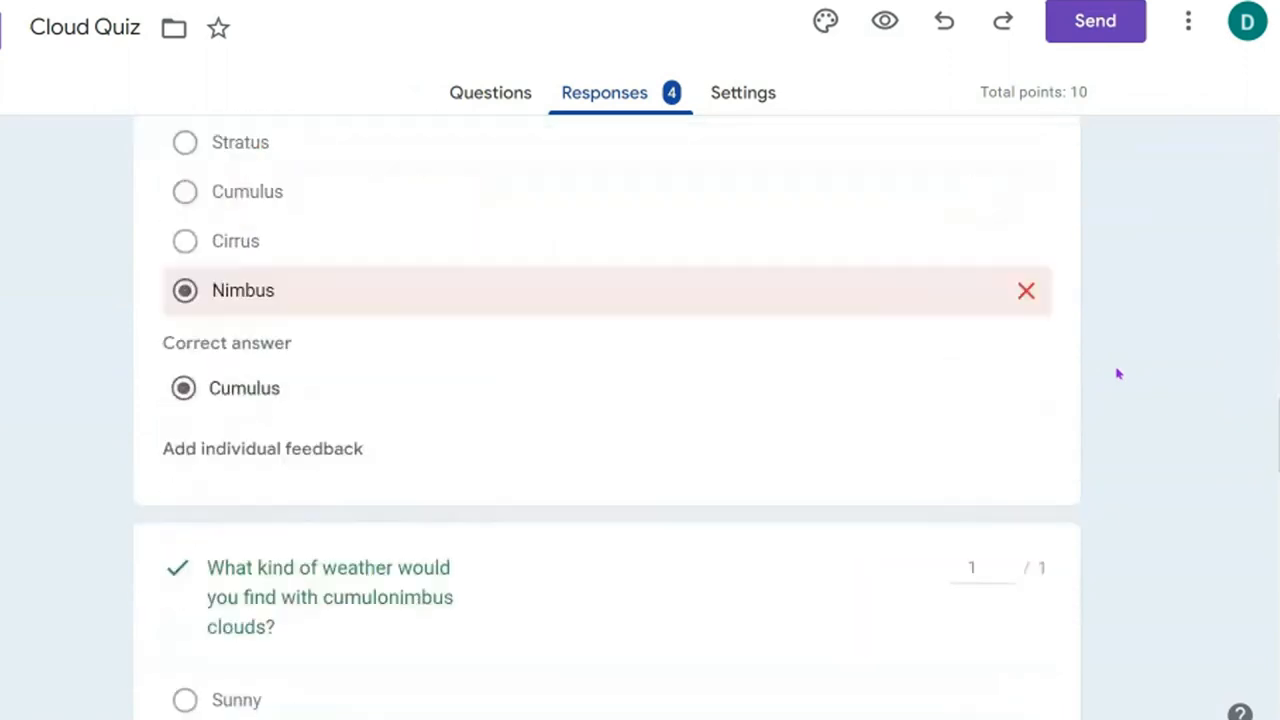
scroll(1118, 373, "down", 8)
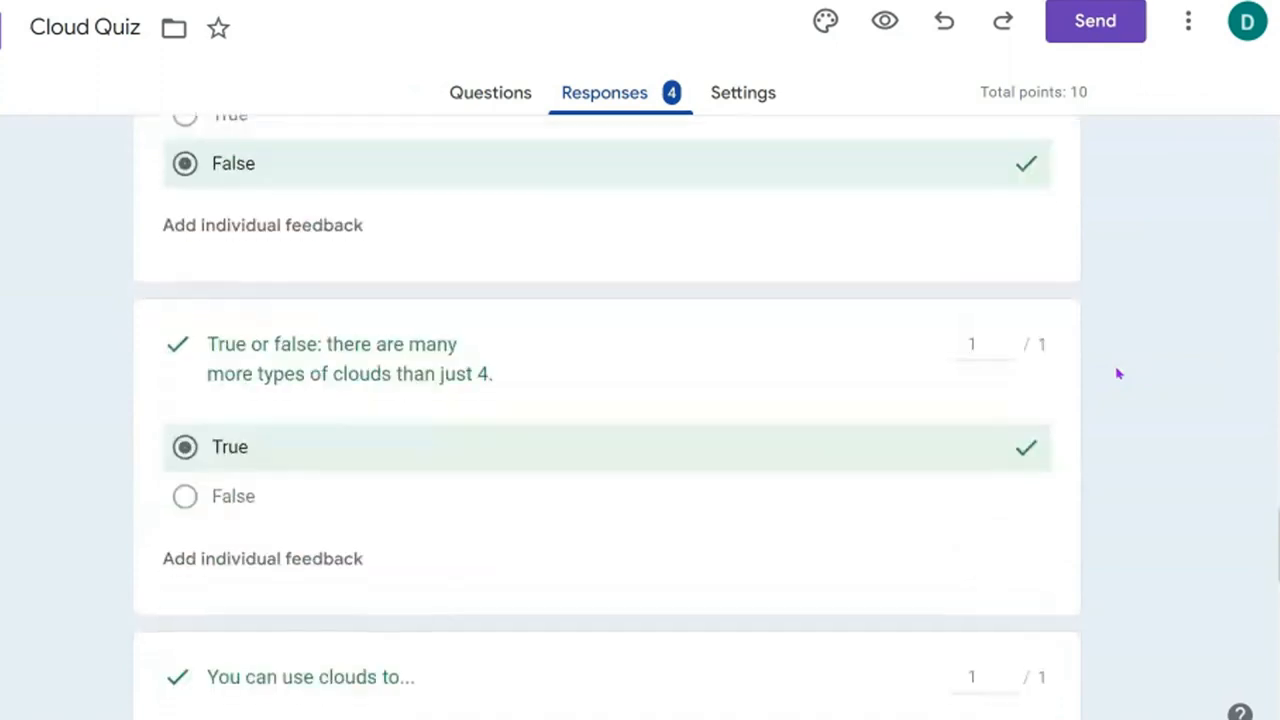
scroll(1114, 371, "down", 2)
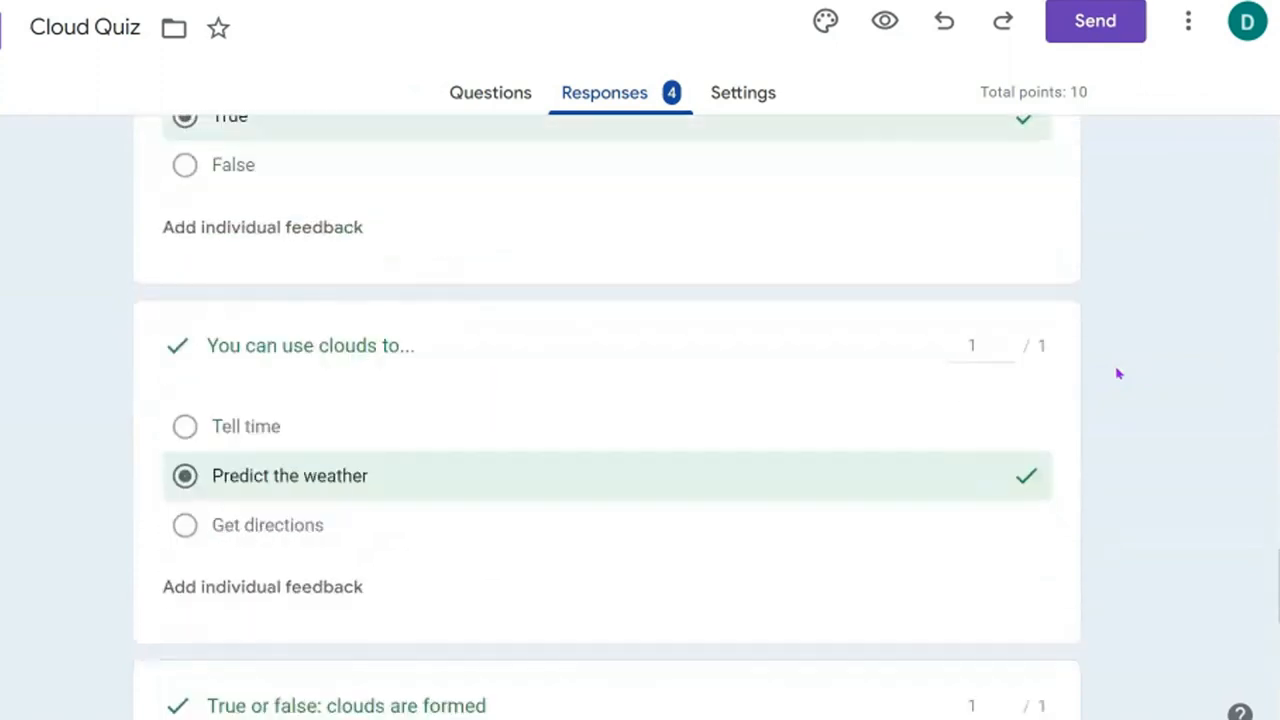
scroll(950, 376, "up", 1)
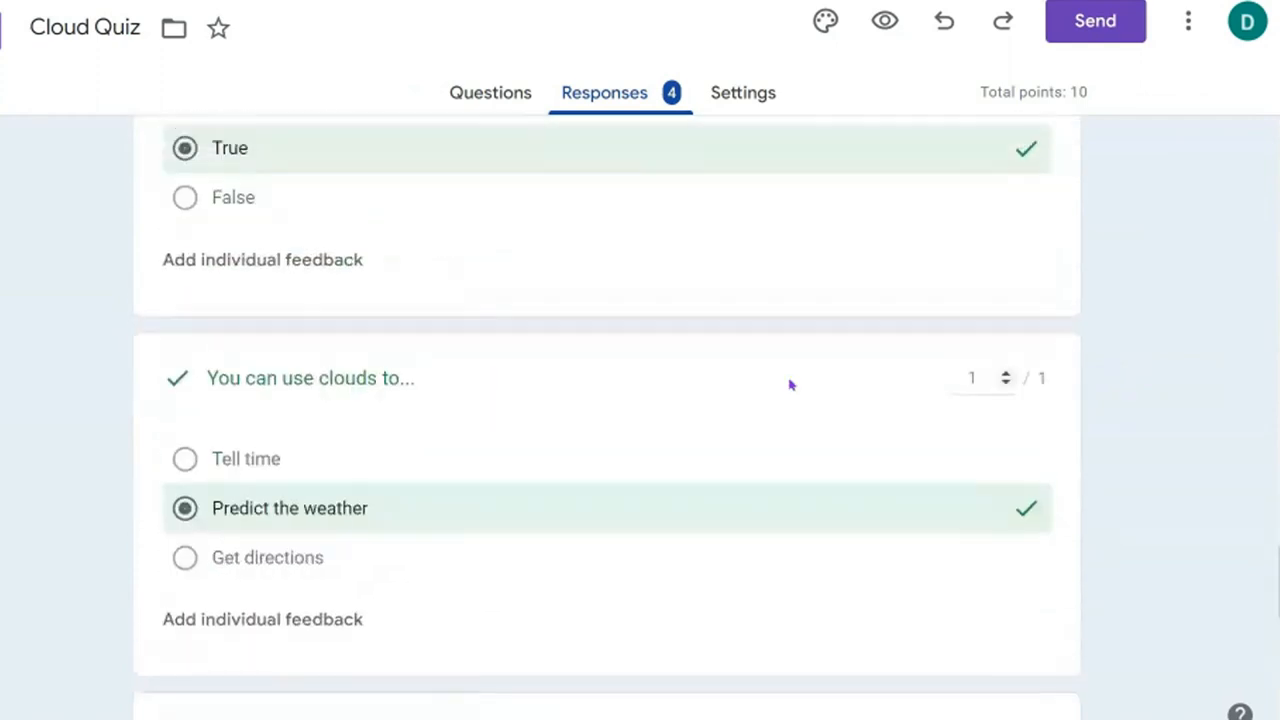
Step: View the individual feedback options for the true-or-false question on there being more than 4 cloud types, and close them without adding feedback
left_click(273, 263)
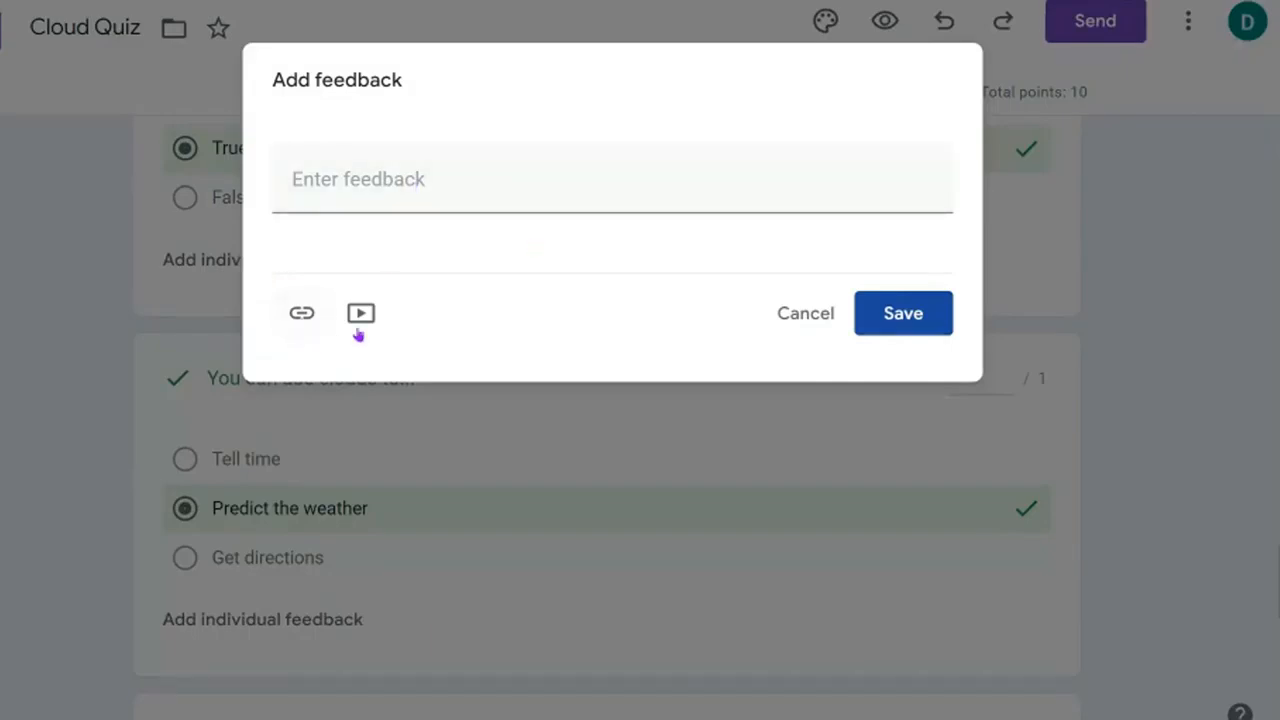
left_click(796, 316)
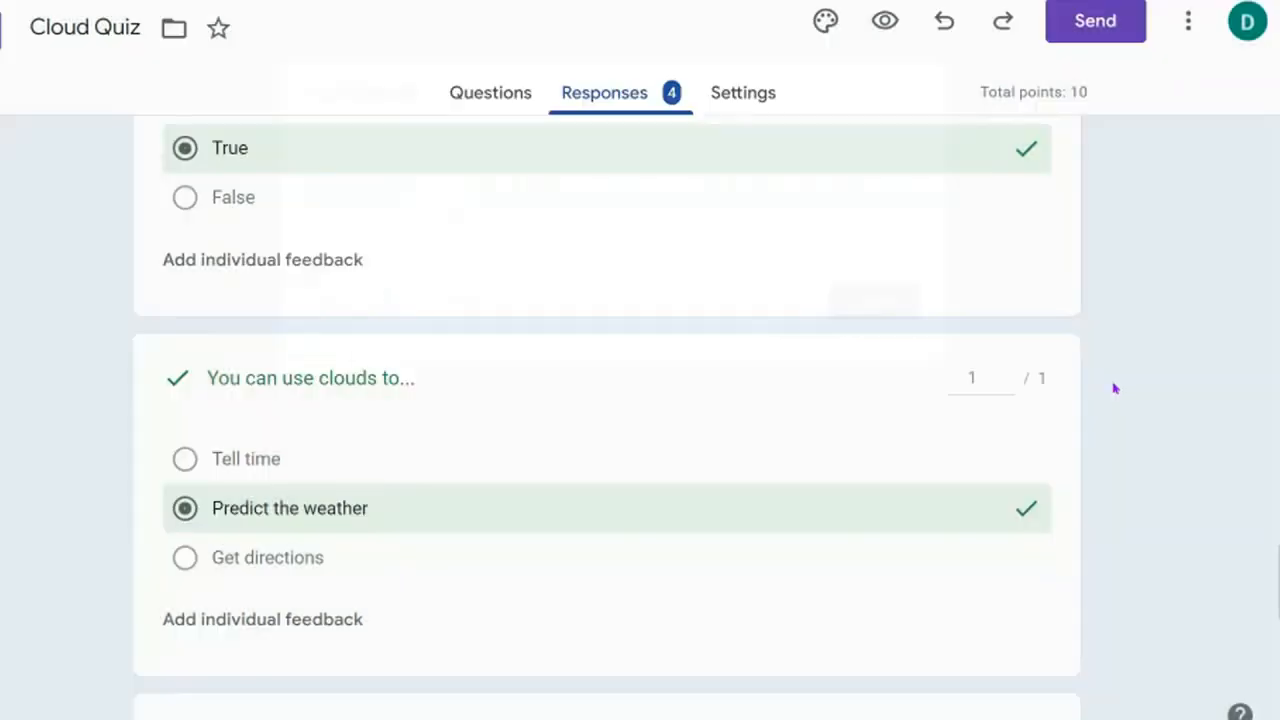
scroll(1114, 386, "up", 10)
scroll(1108, 393, "up", 15)
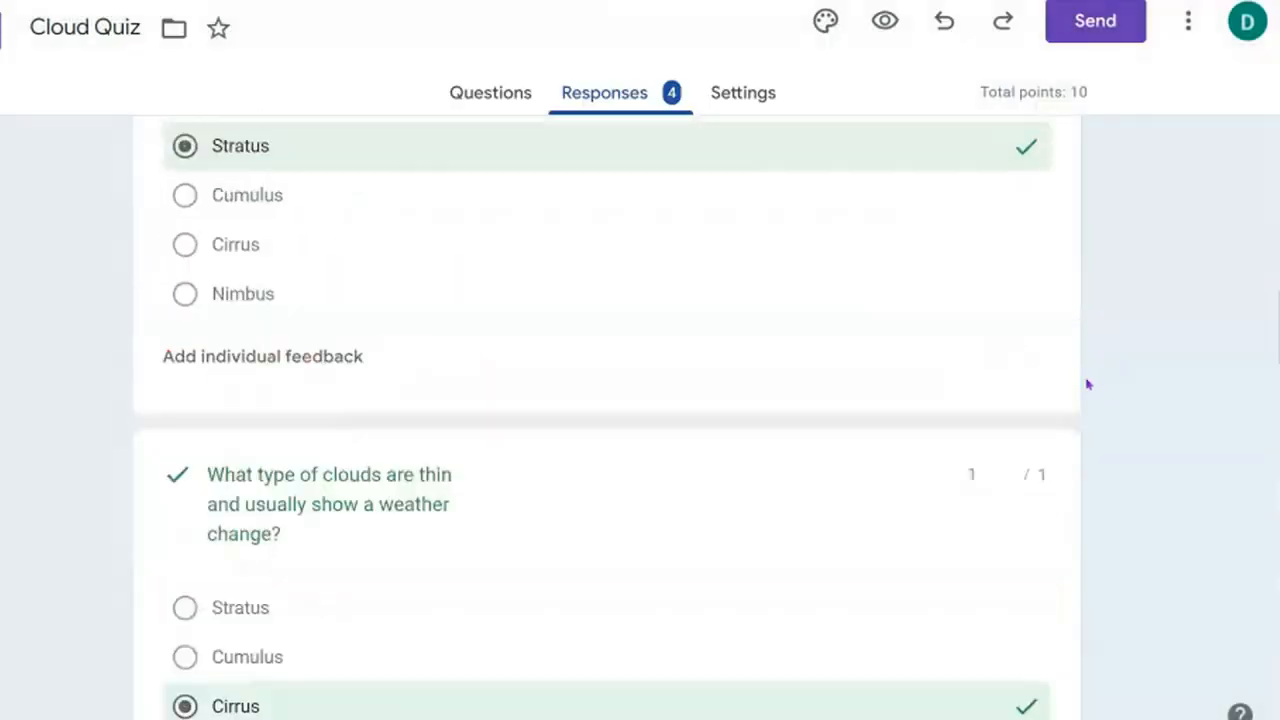
scroll(1085, 386, "up", 1)
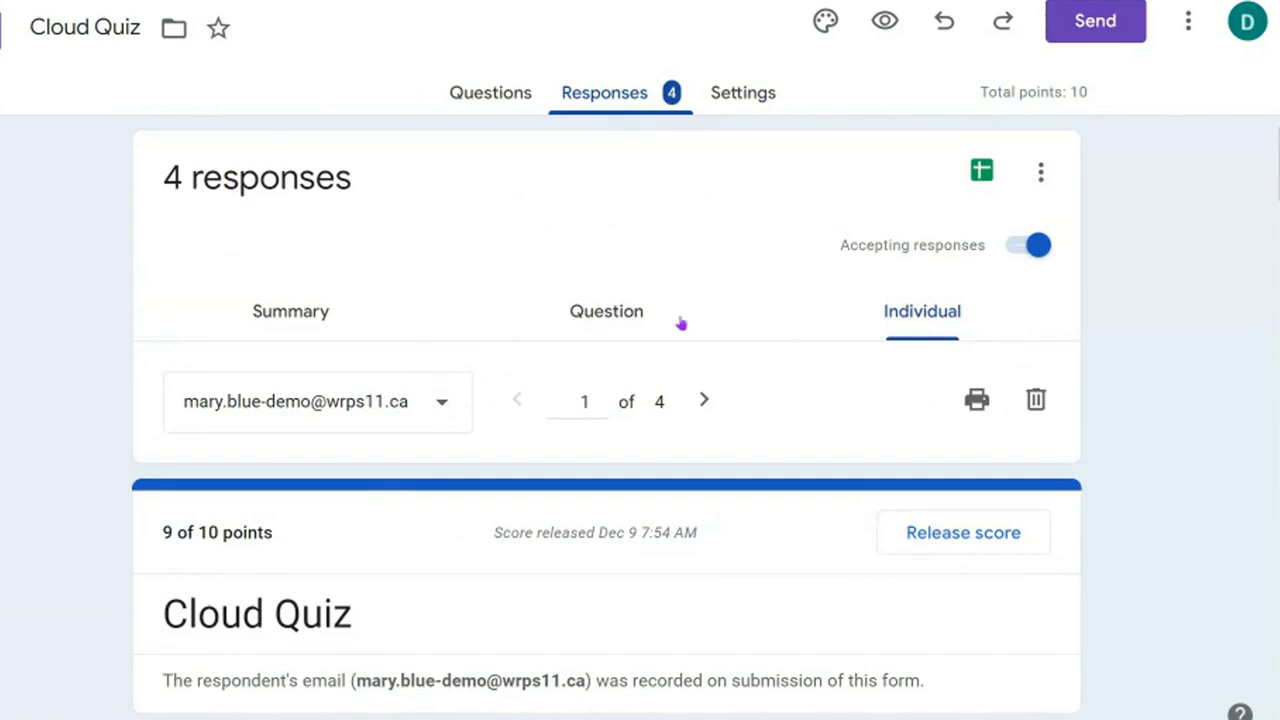
Step: View the summary of the Cloud Quiz responses, including the average, median, range and total points distribution
left_click(292, 318)
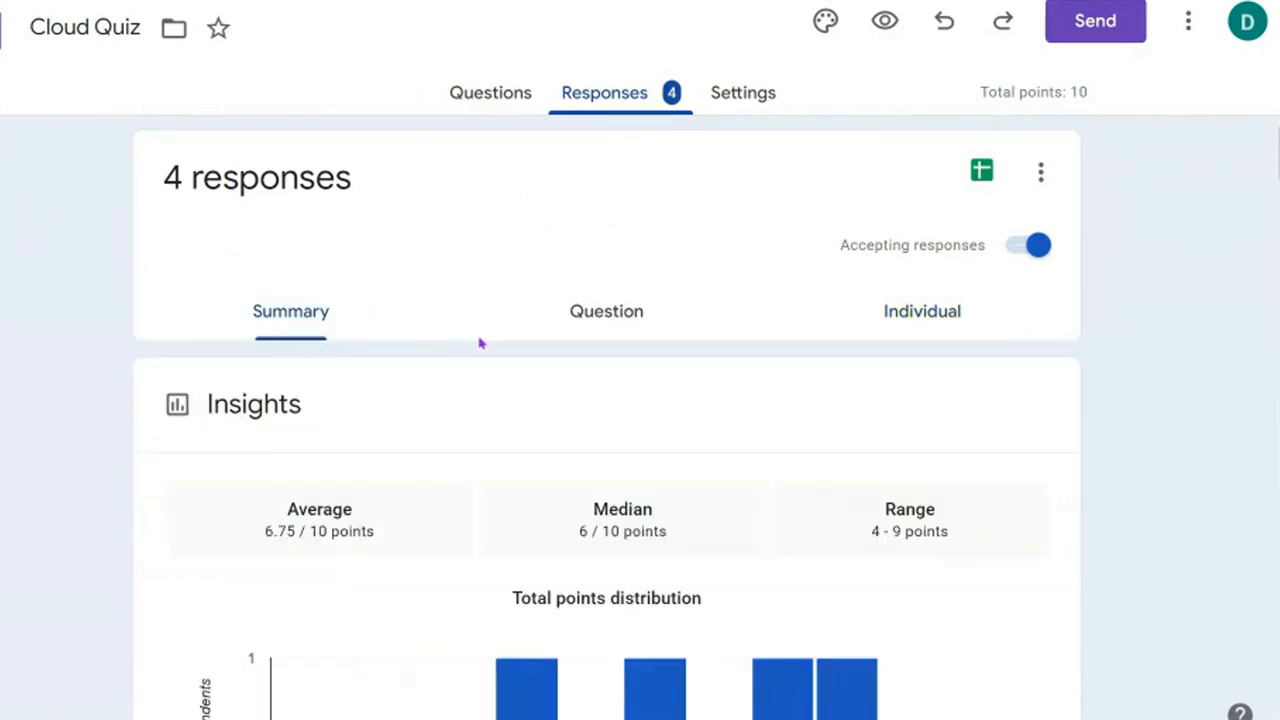
scroll(357, 397, "down", 2)
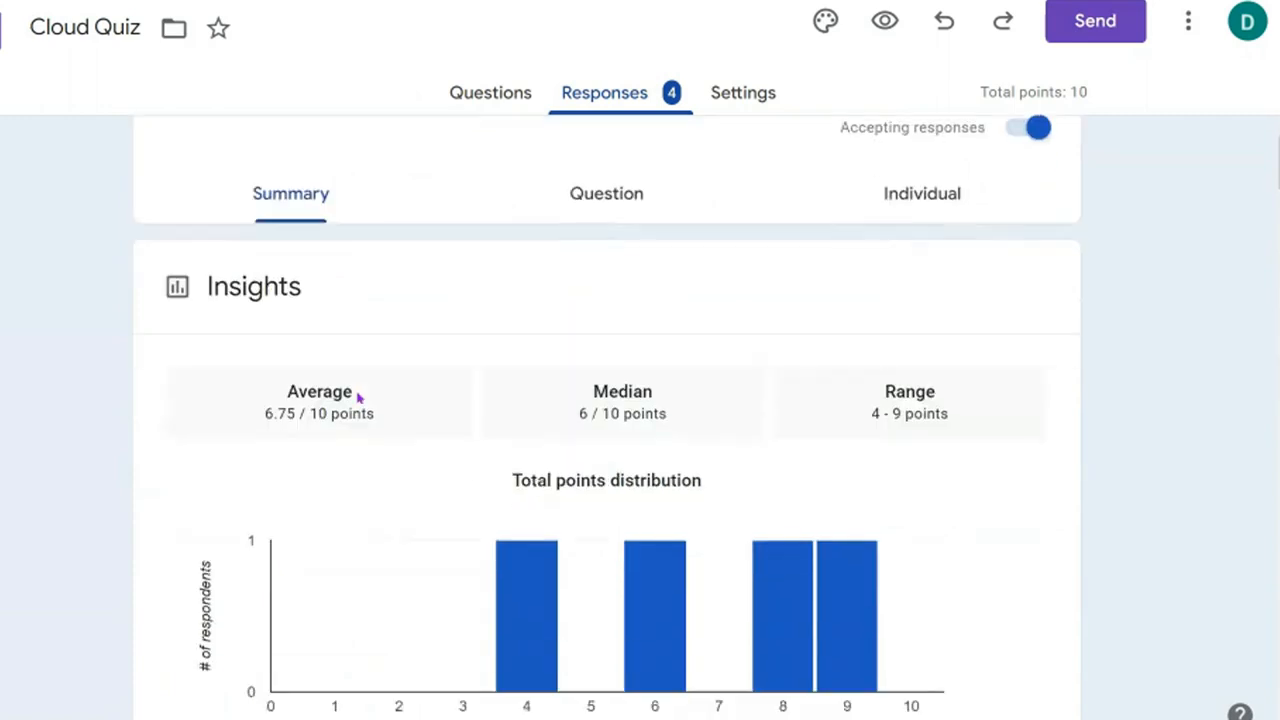
scroll(300, 370, "up", 2)
Step: View the Cloud Quiz responses by question and look through the answers and feedback options for the Name question
left_click(612, 310)
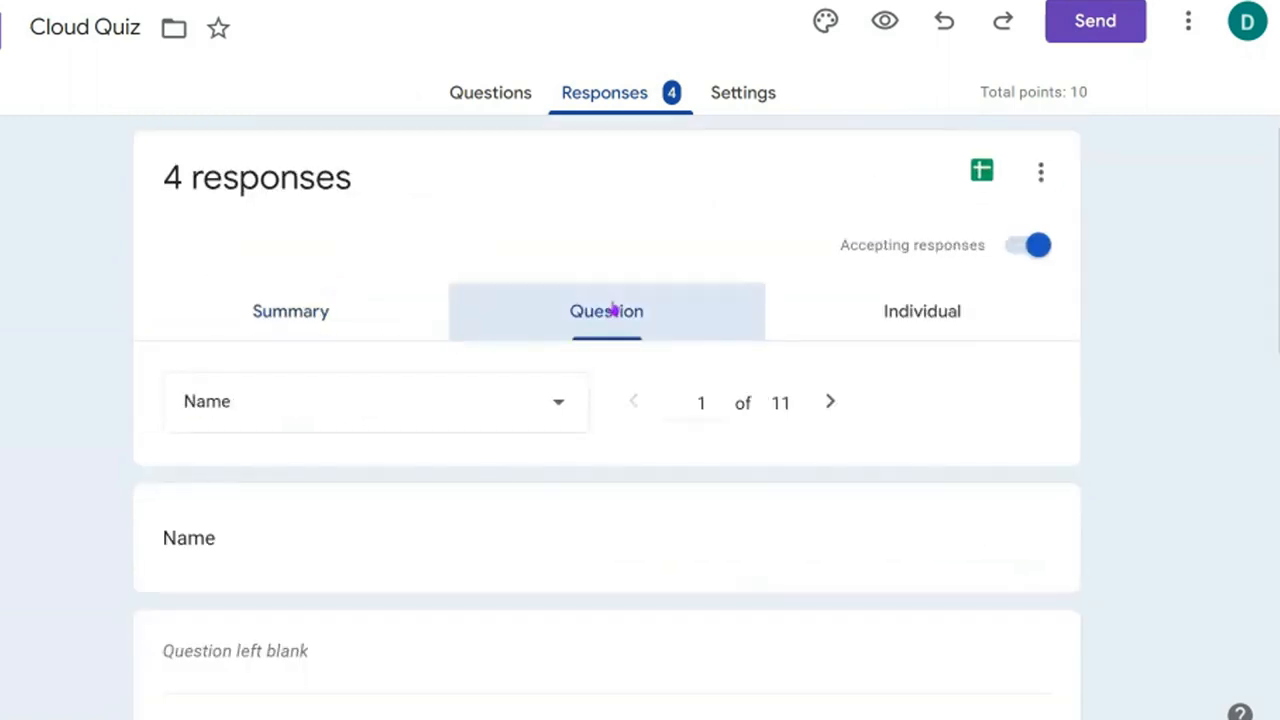
scroll(440, 500, "down", 4)
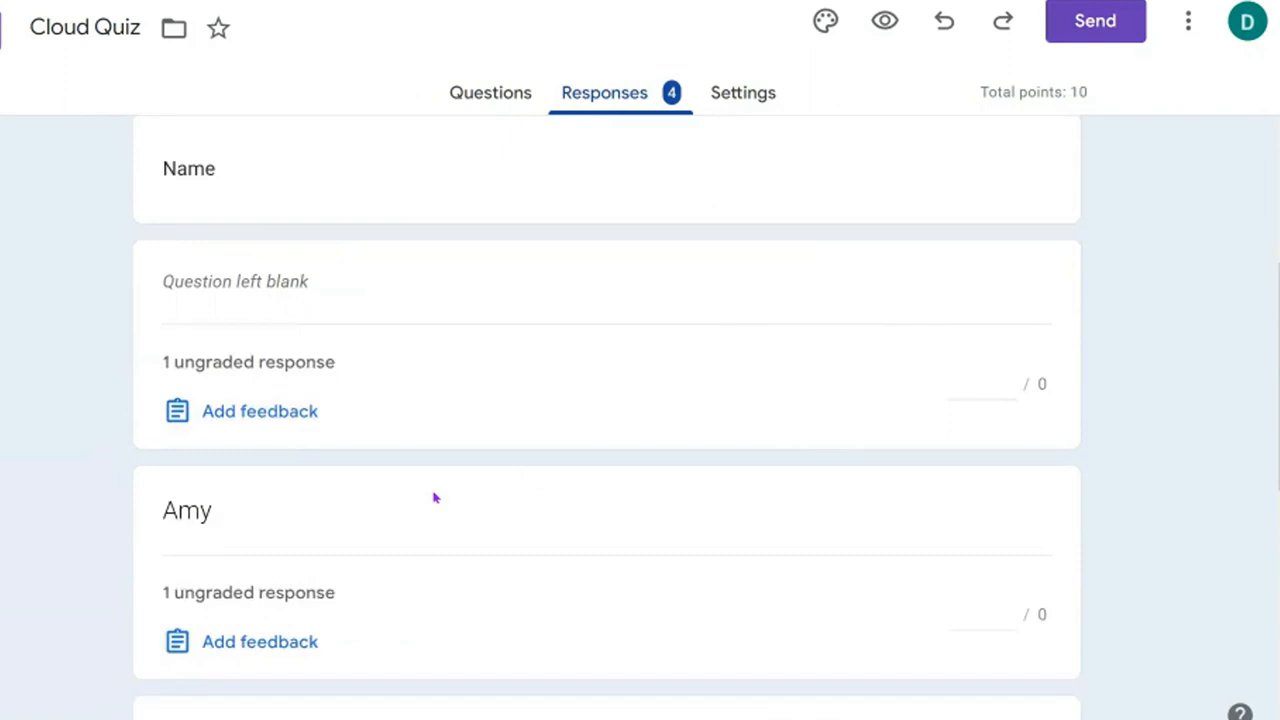
scroll(435, 495, "down", 1)
scroll(434, 485, "down", 3)
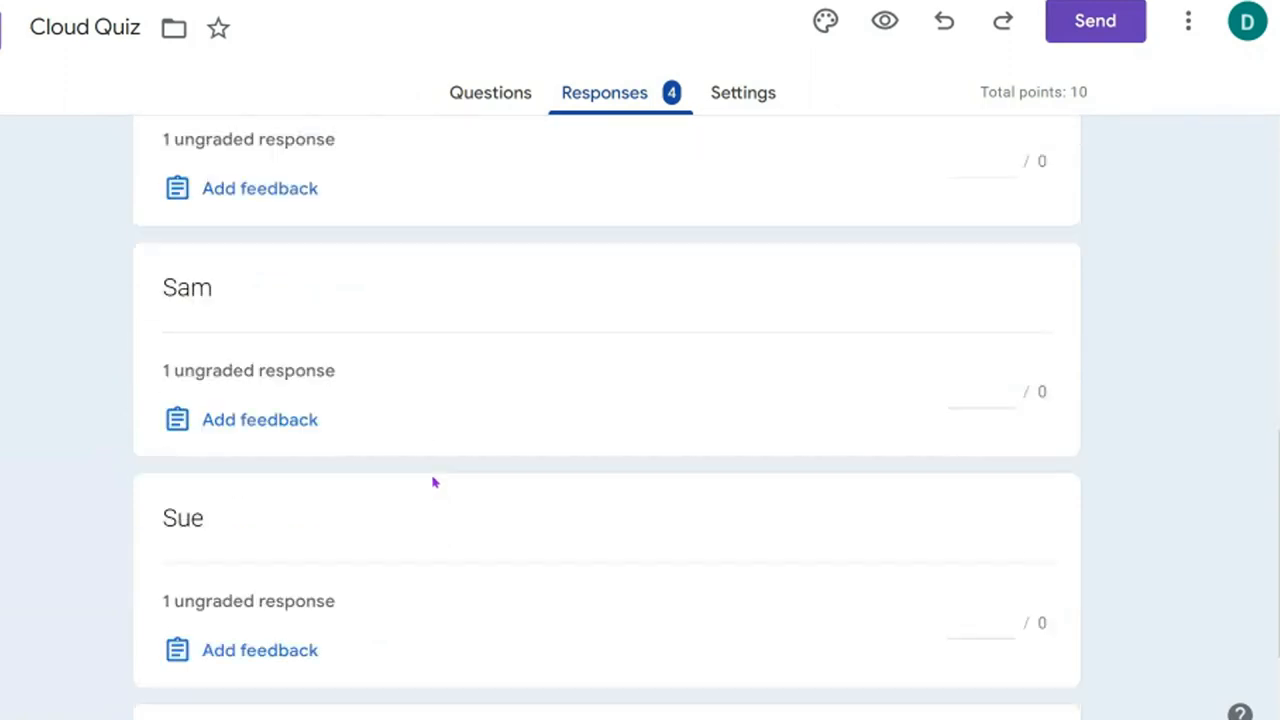
scroll(434, 483, "up", 8)
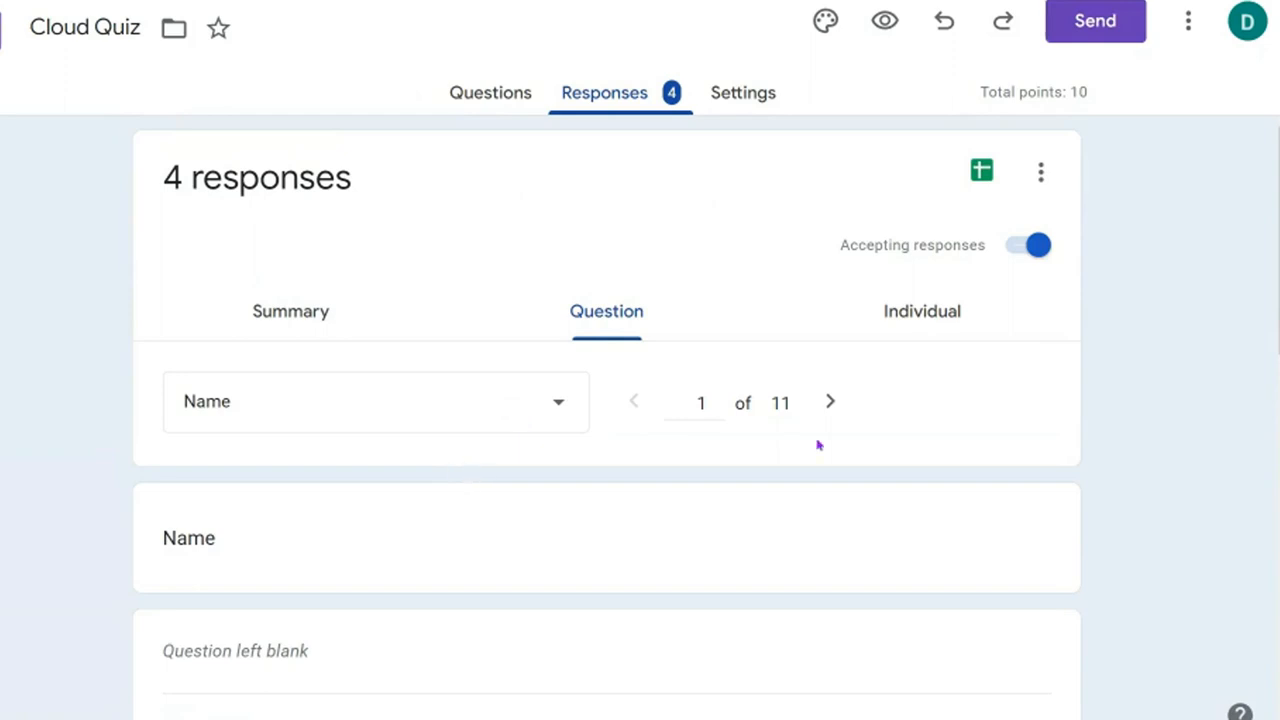
Step: Return to the individual Cloud Quiz responses, look over the first one and advance through the following students' responses
left_click(896, 311)
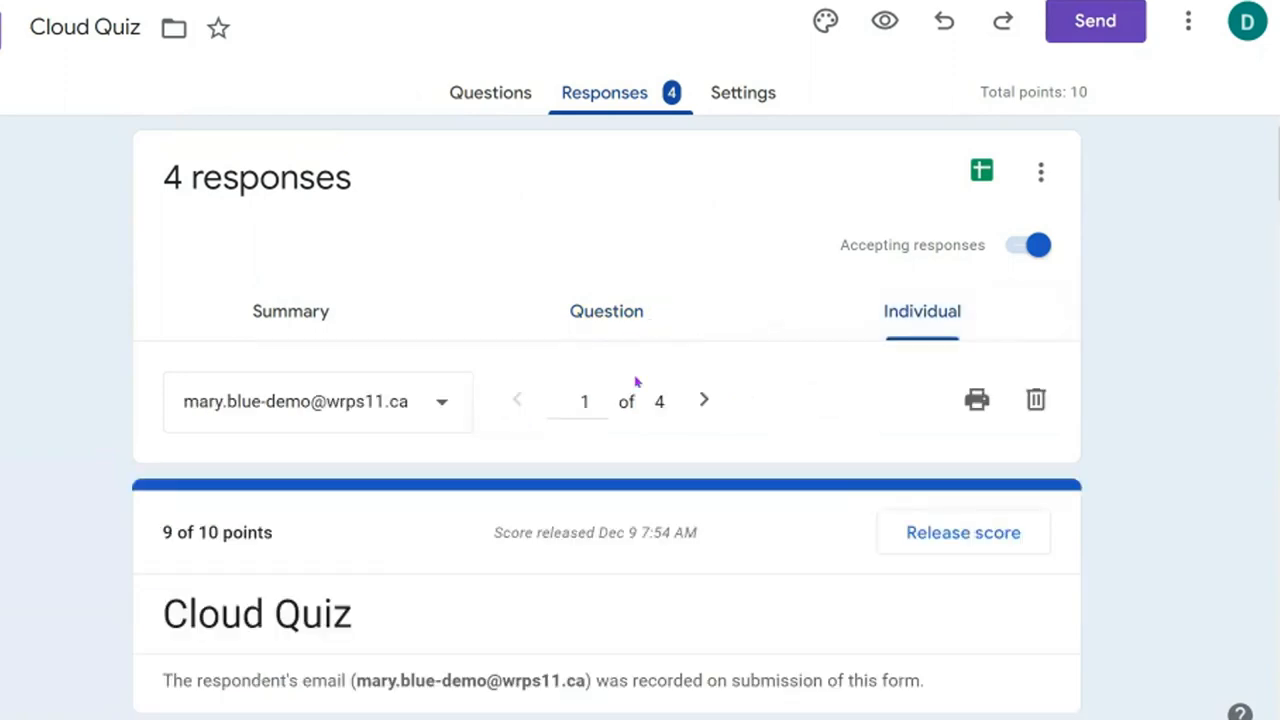
scroll(796, 362, "down", 4)
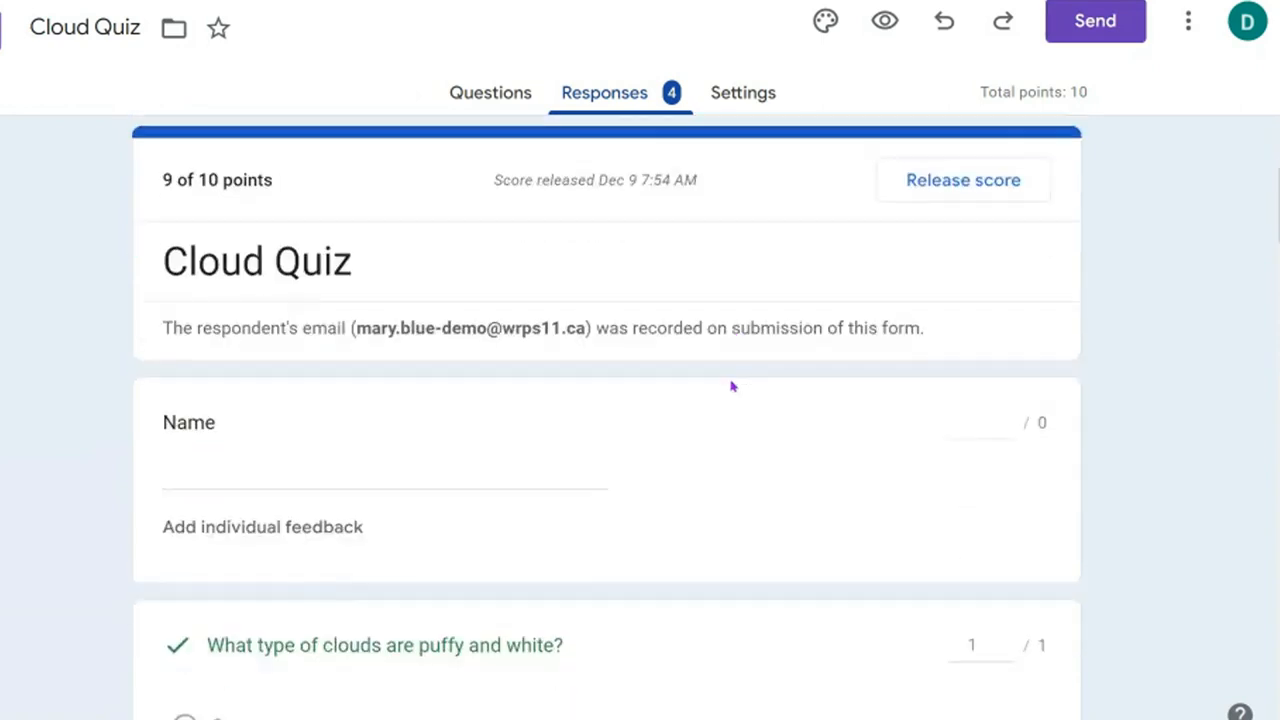
scroll(731, 386, "down", 1)
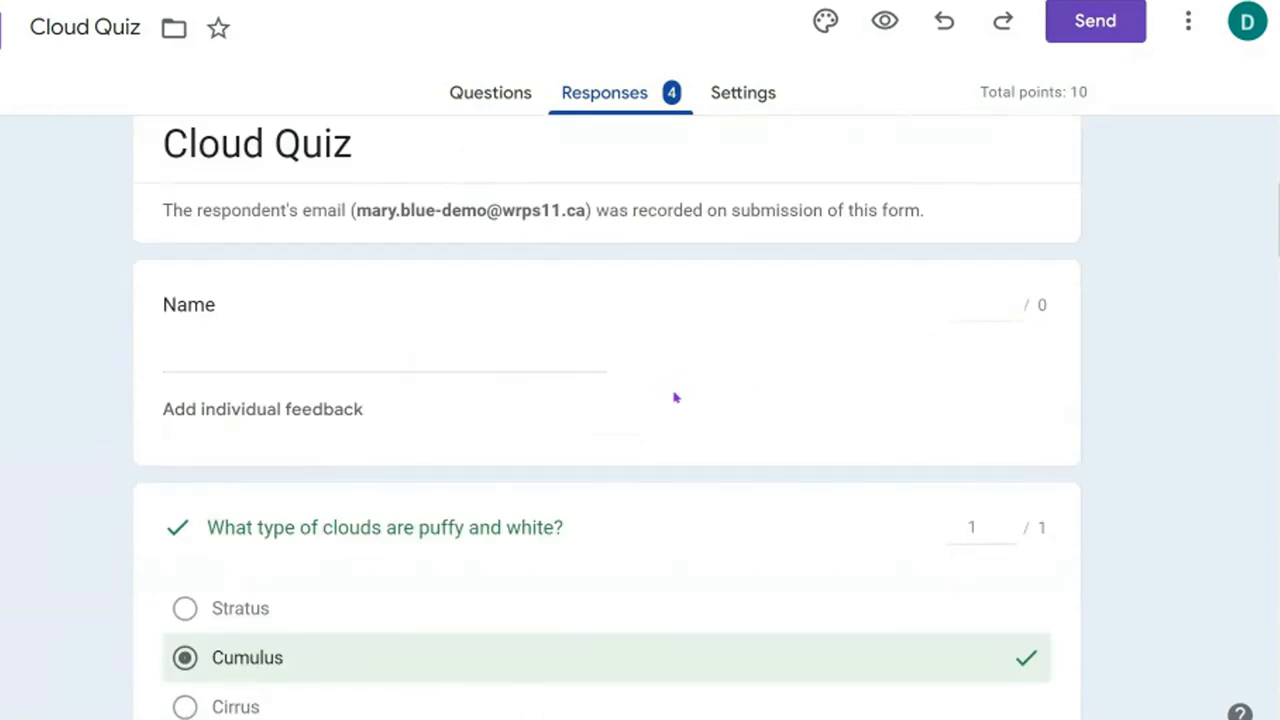
scroll(676, 398, "down", 1)
scroll(686, 400, "up", 5)
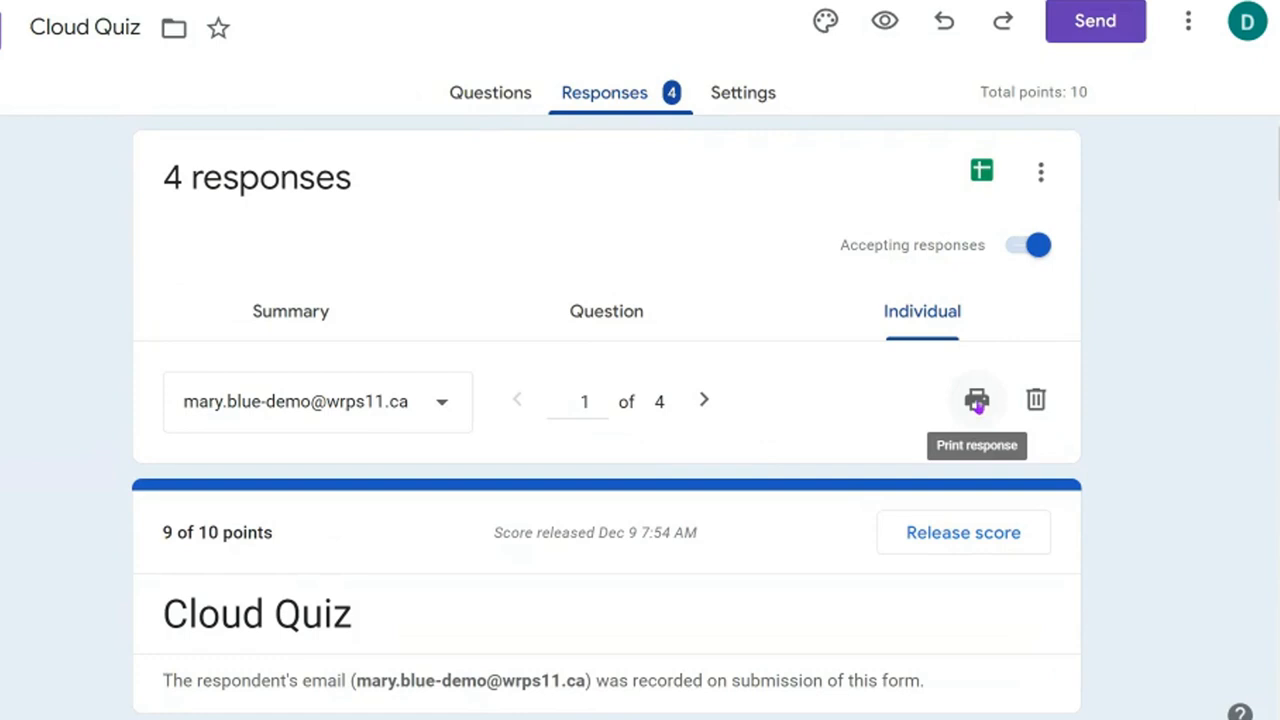
left_click(704, 401)
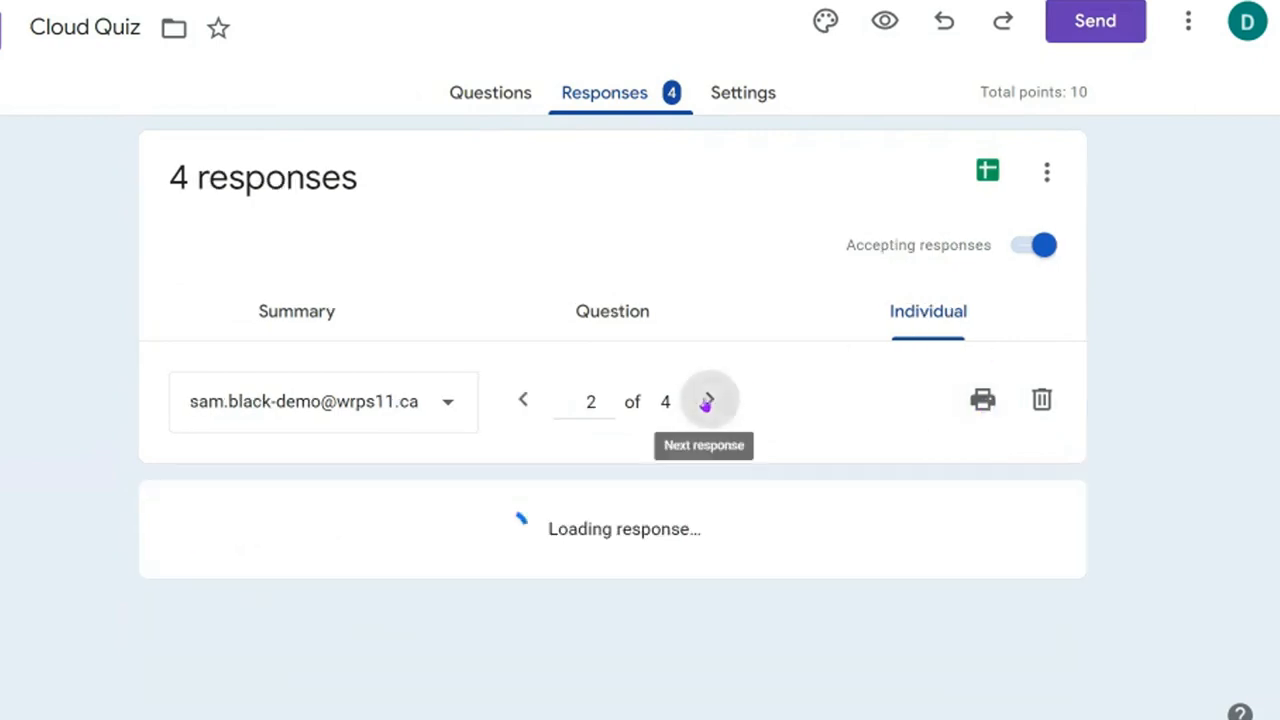
left_click(704, 401)
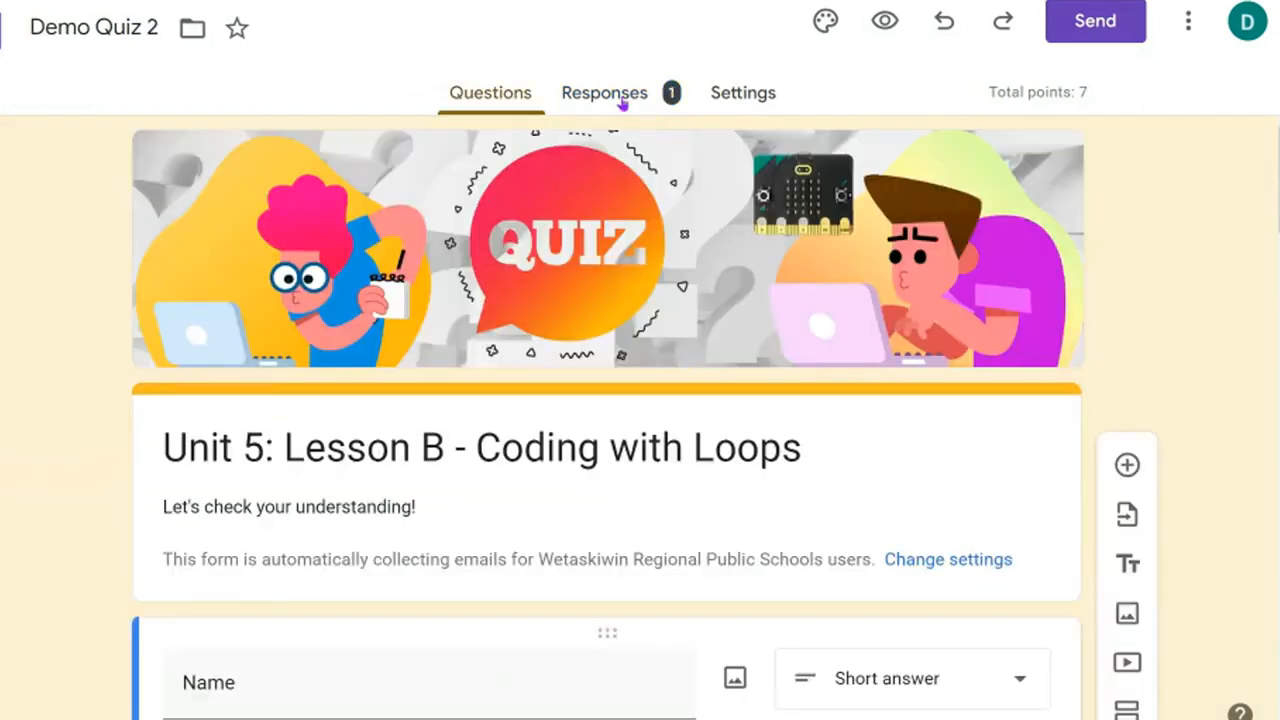
Step: Open the responses of Demo Quiz 2 and award 1 point for the answer on the benefit of Slo-Mo mode
left_click(621, 100)
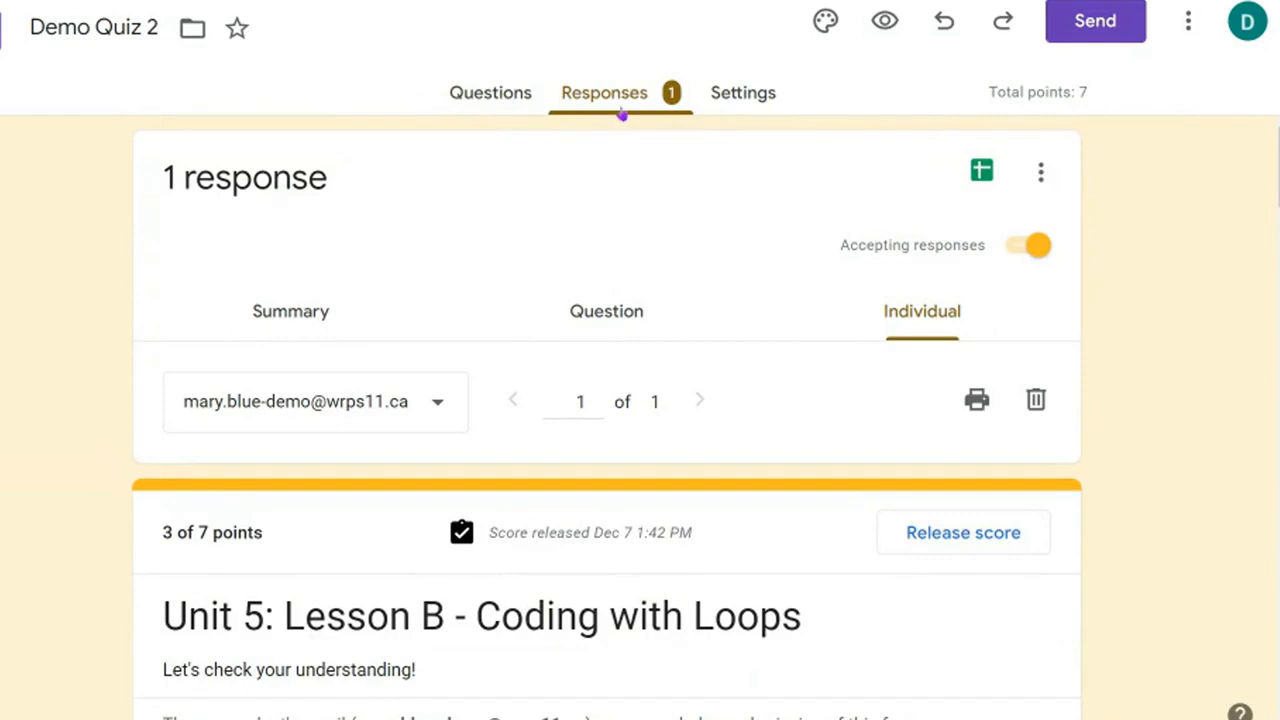
scroll(914, 332, "down", 1)
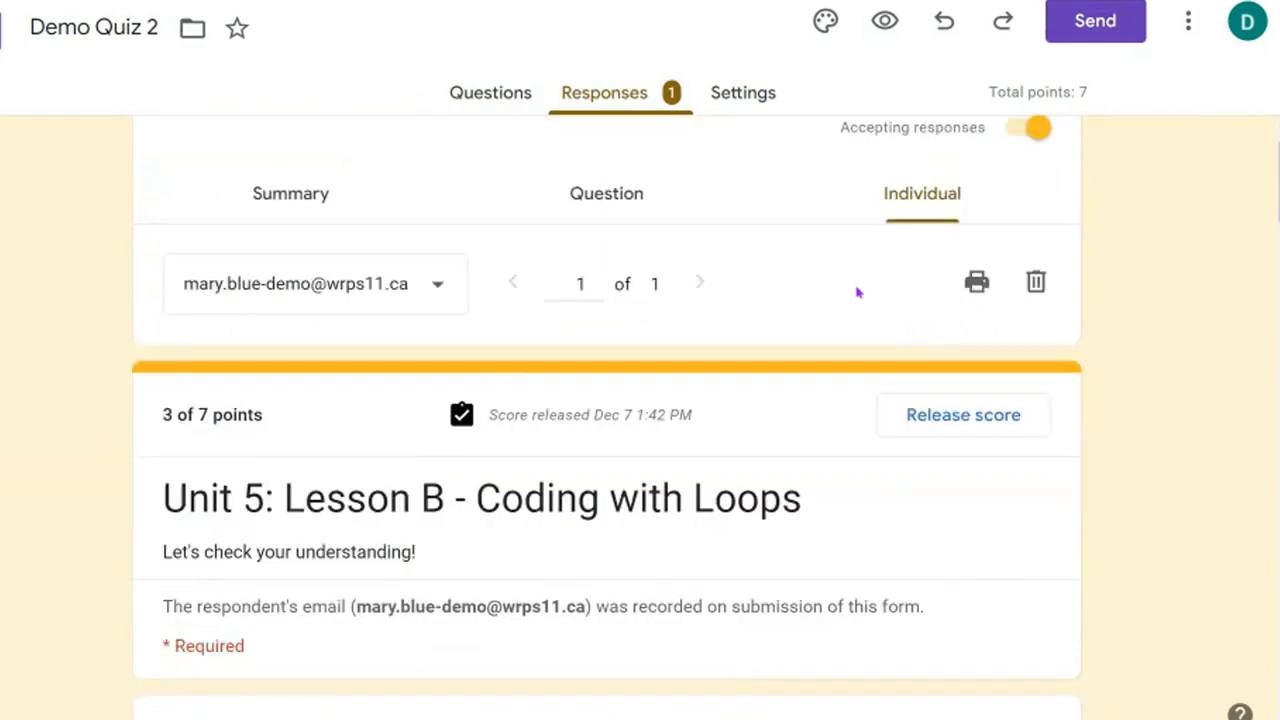
scroll(800, 297, "down", 5)
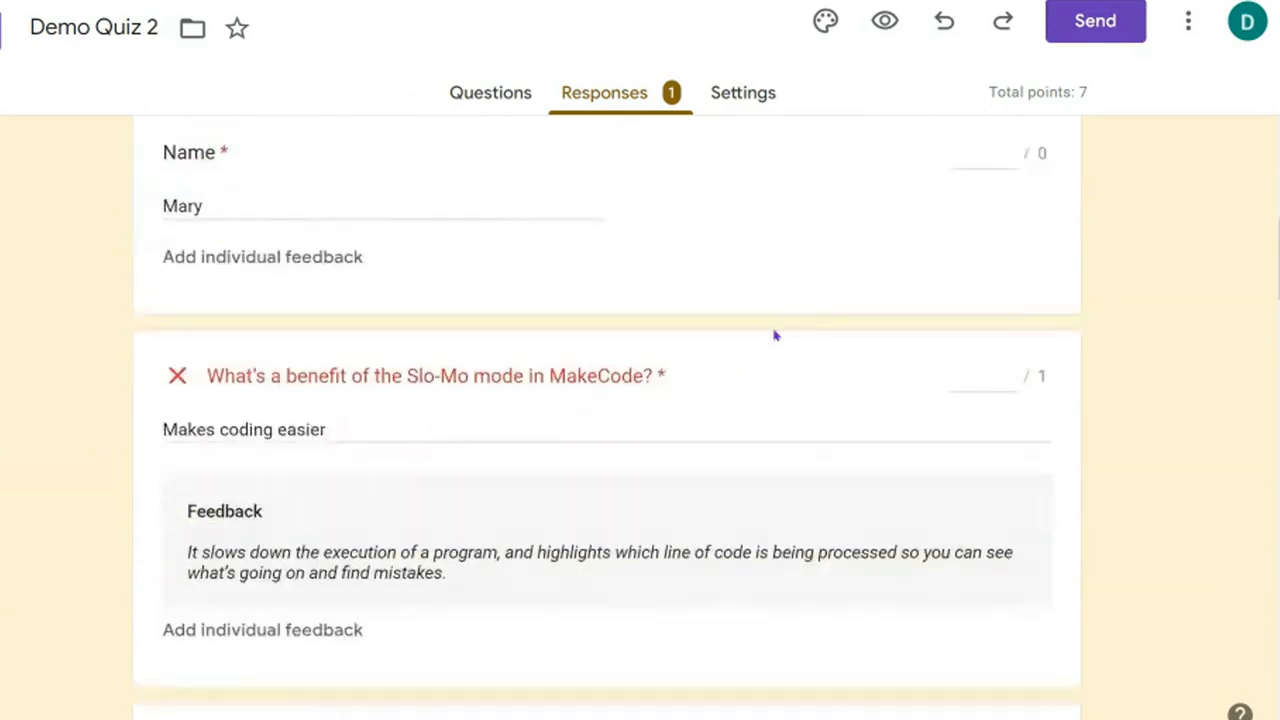
scroll(774, 336, "down", 1)
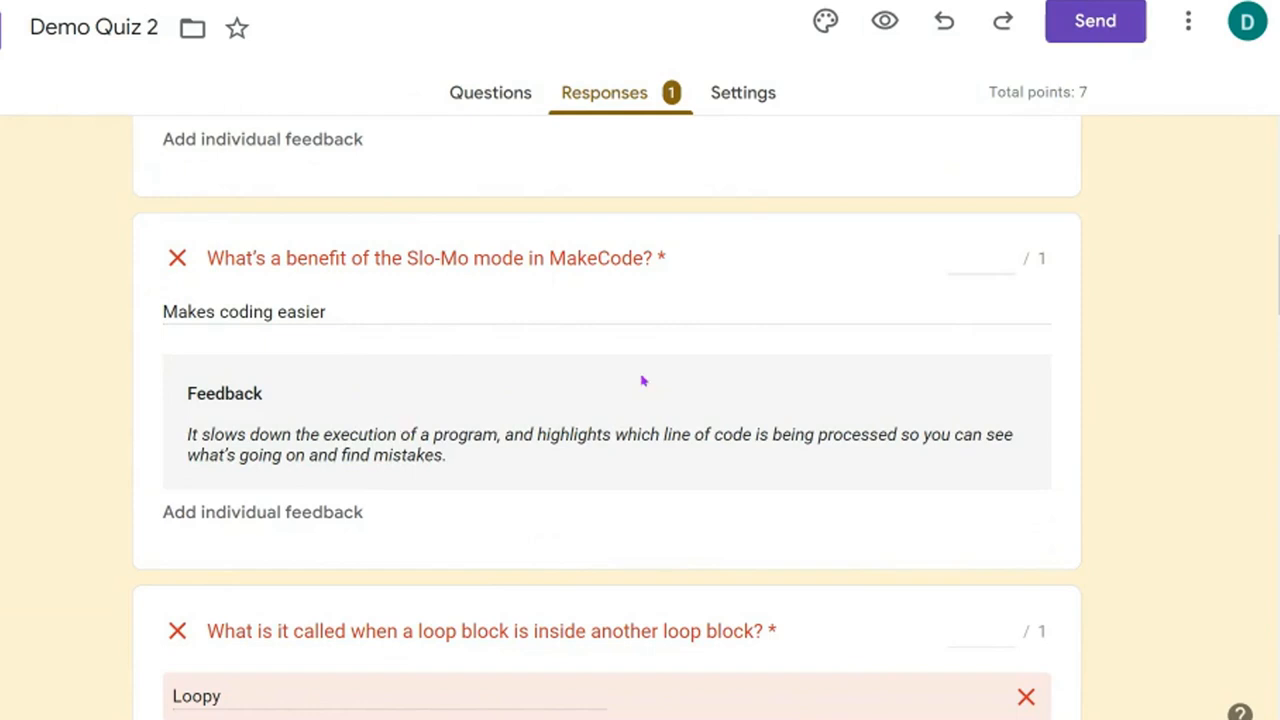
left_click(1006, 255)
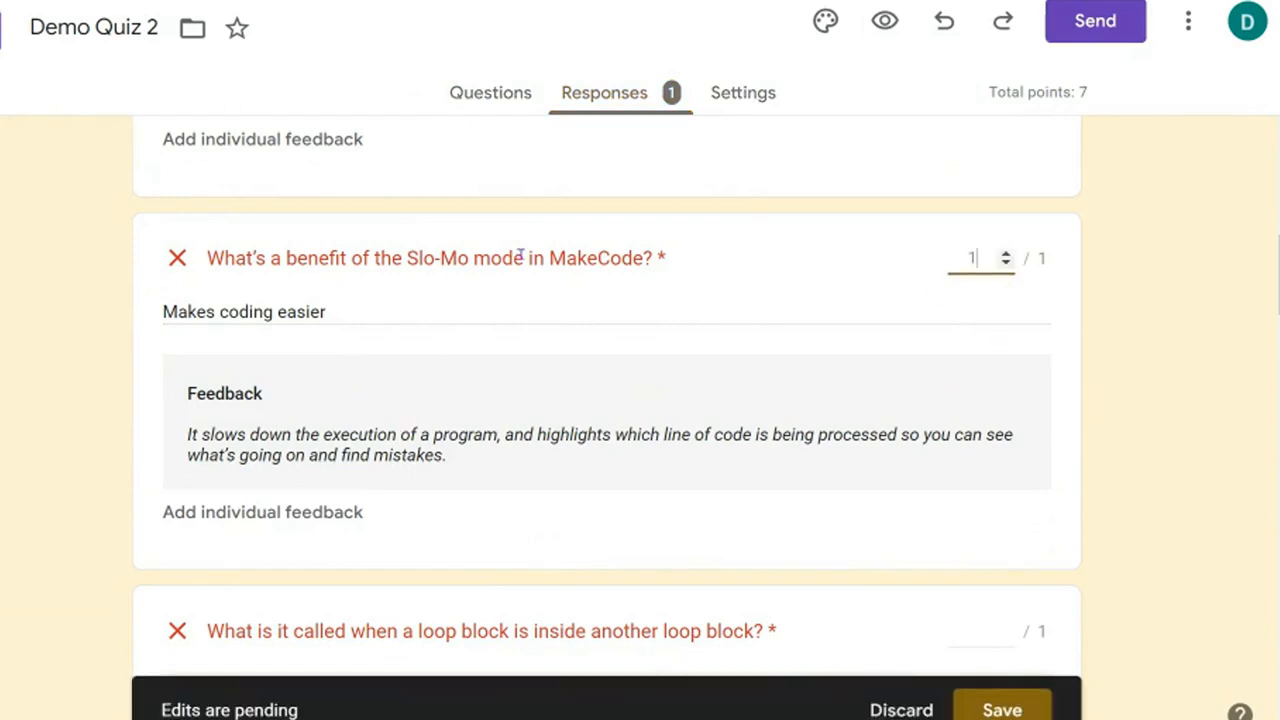
Step: View the individual feedback for the Slo-Mo mode question, select its existing text and close it without saving
left_click(301, 518)
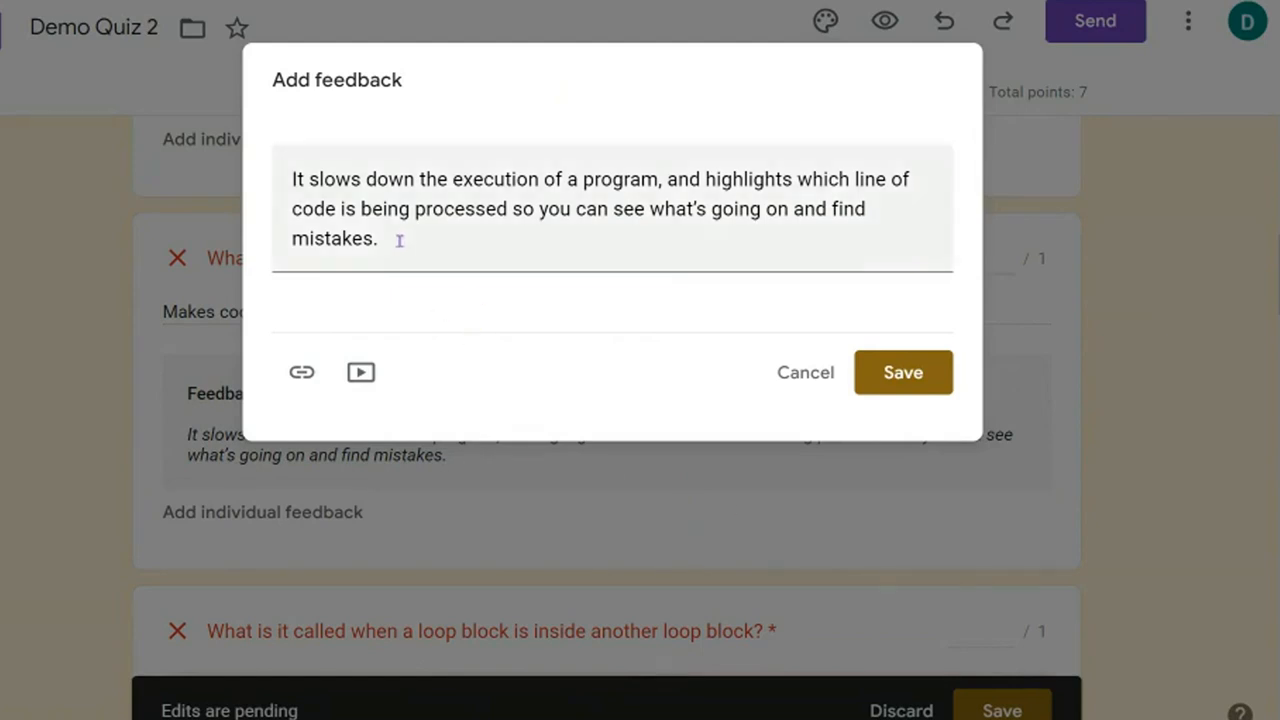
left_click_drag(399, 240, 266, 157)
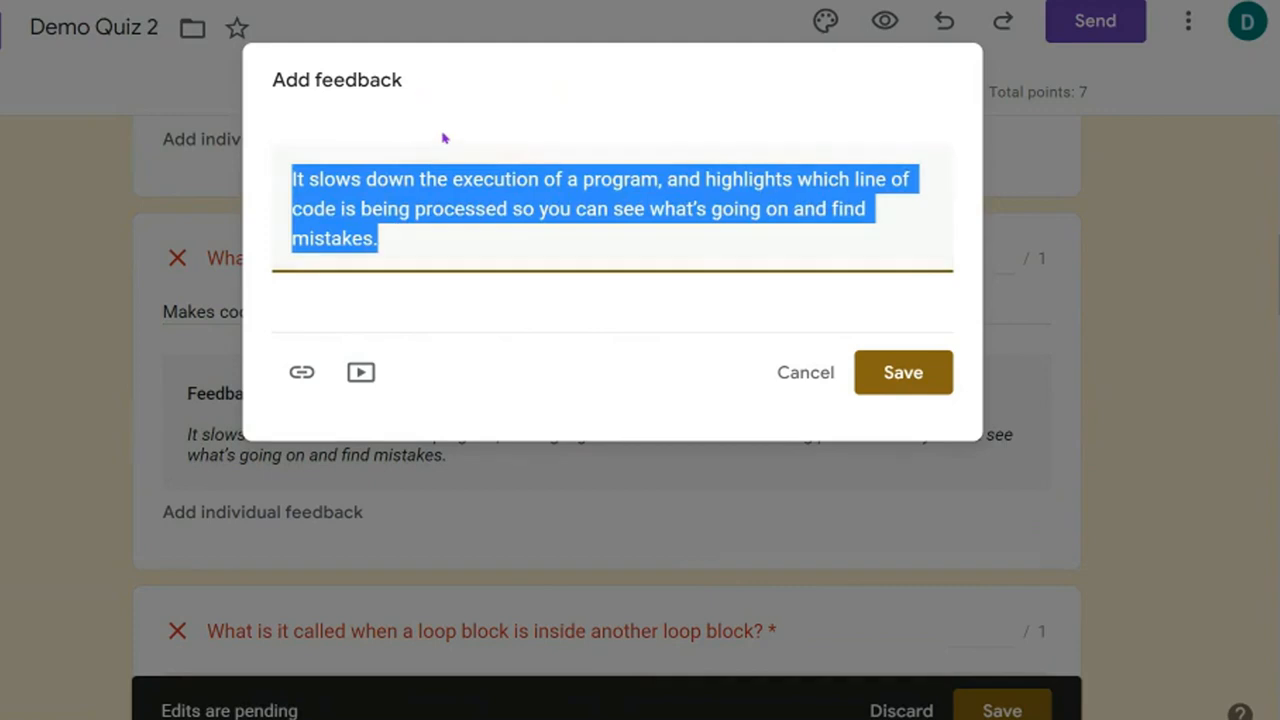
left_click(795, 374)
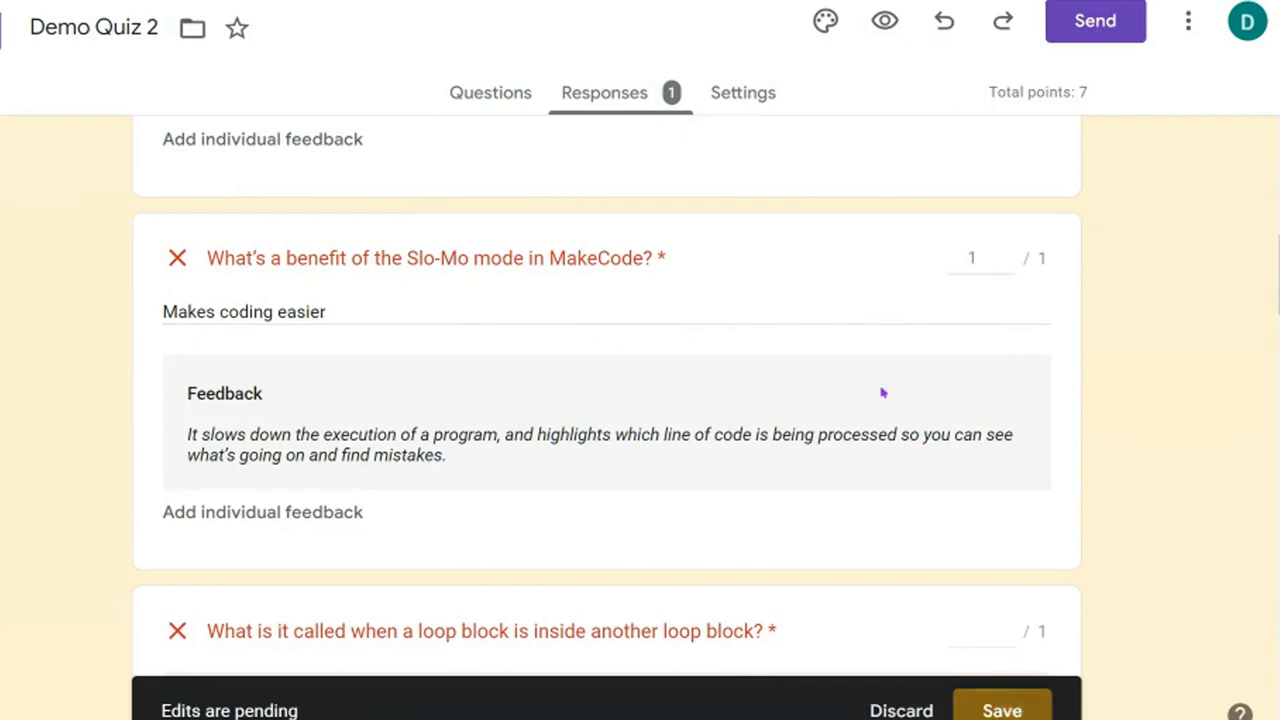
Step: Award 1 point for the answer on rewriting the pseudocode with loops and save the pending score edits
scroll(733, 455, "down", 3)
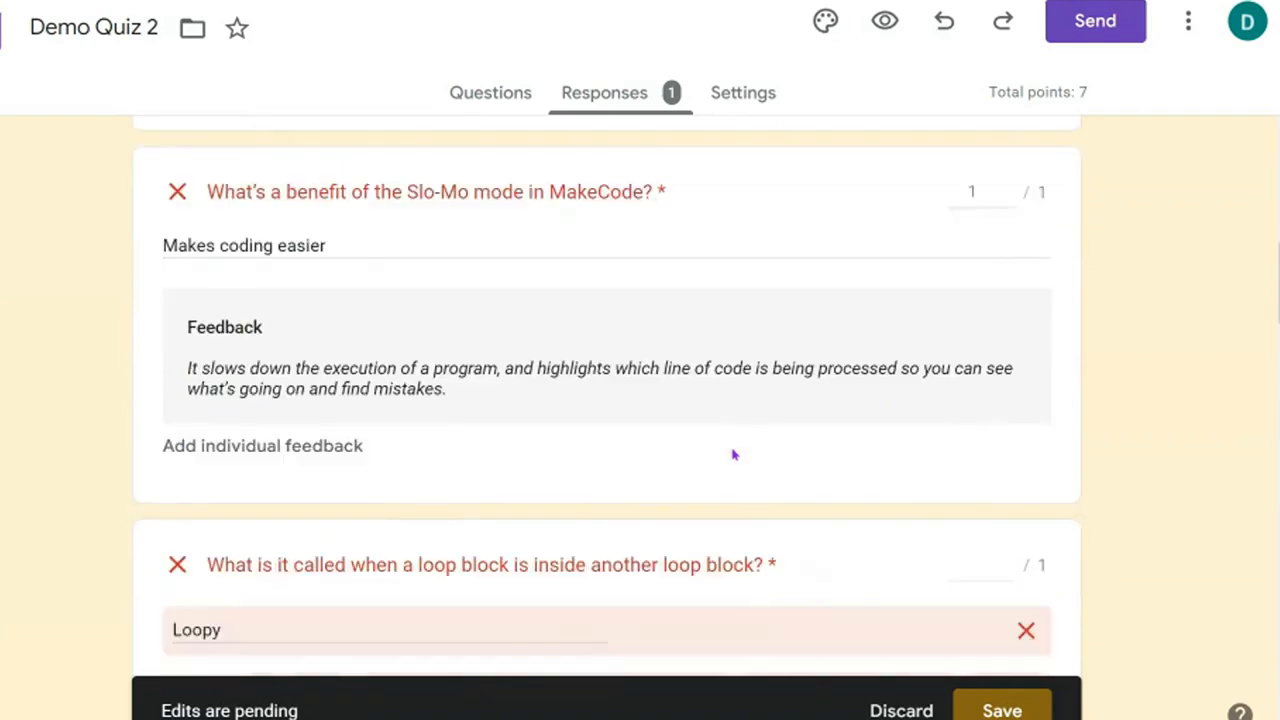
scroll(733, 455, "down", 4)
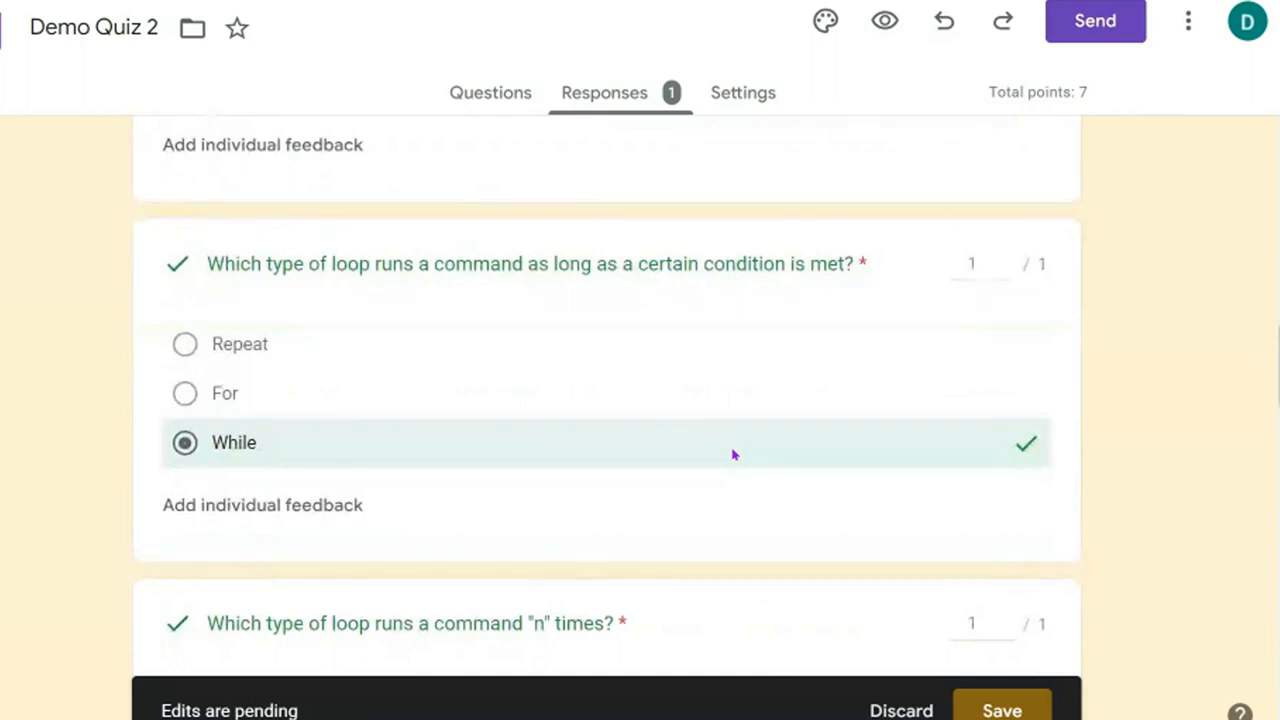
scroll(733, 455, "down", 8)
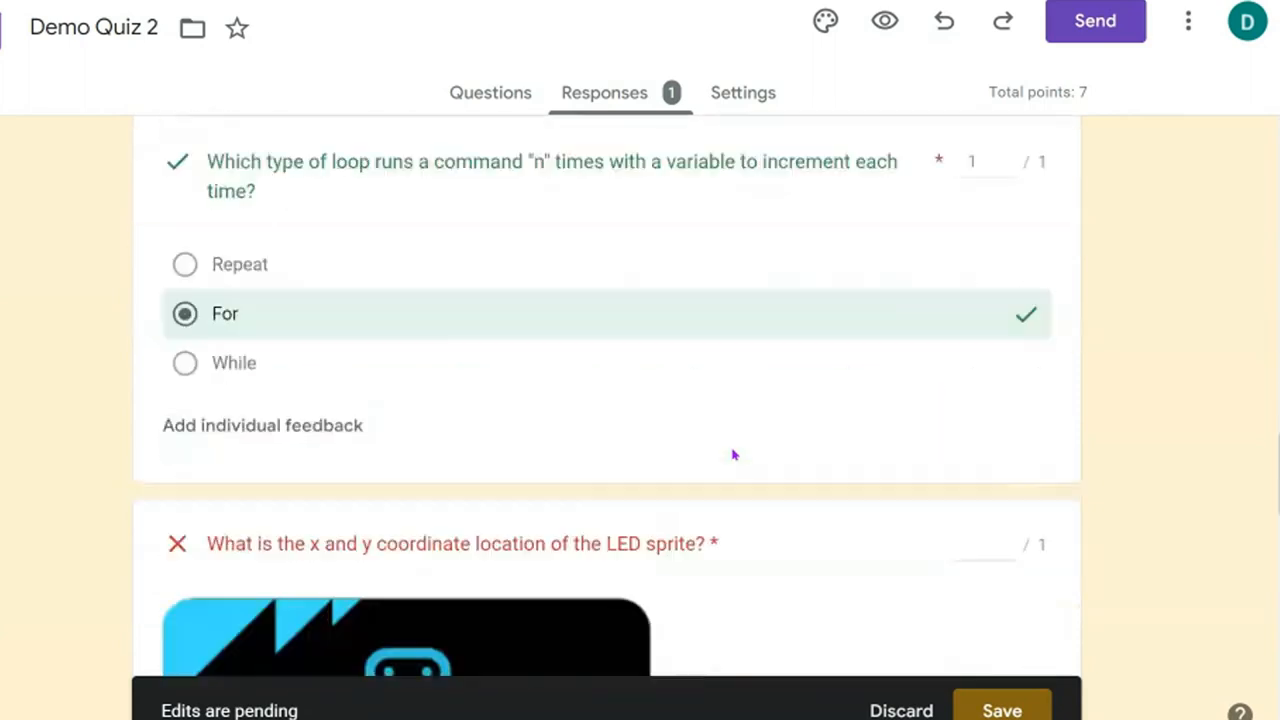
scroll(733, 455, "down", 2)
scroll(733, 455, "down", 9)
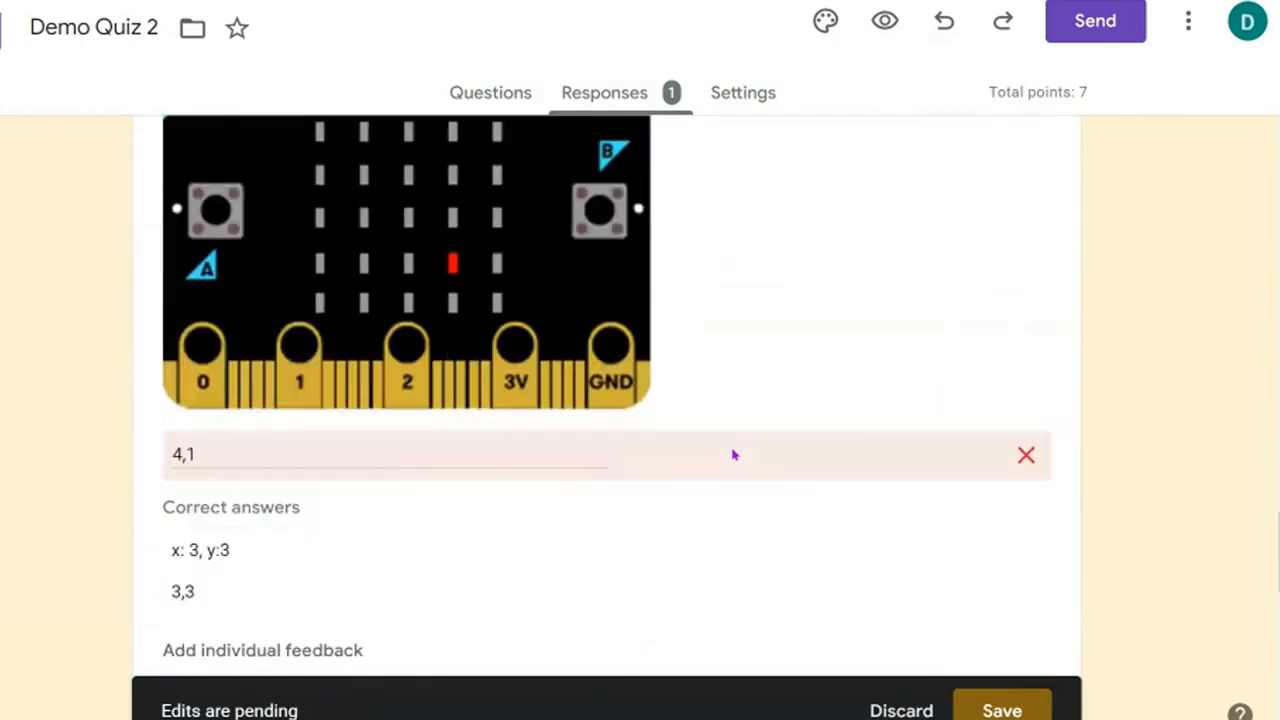
scroll(733, 455, "down", 4)
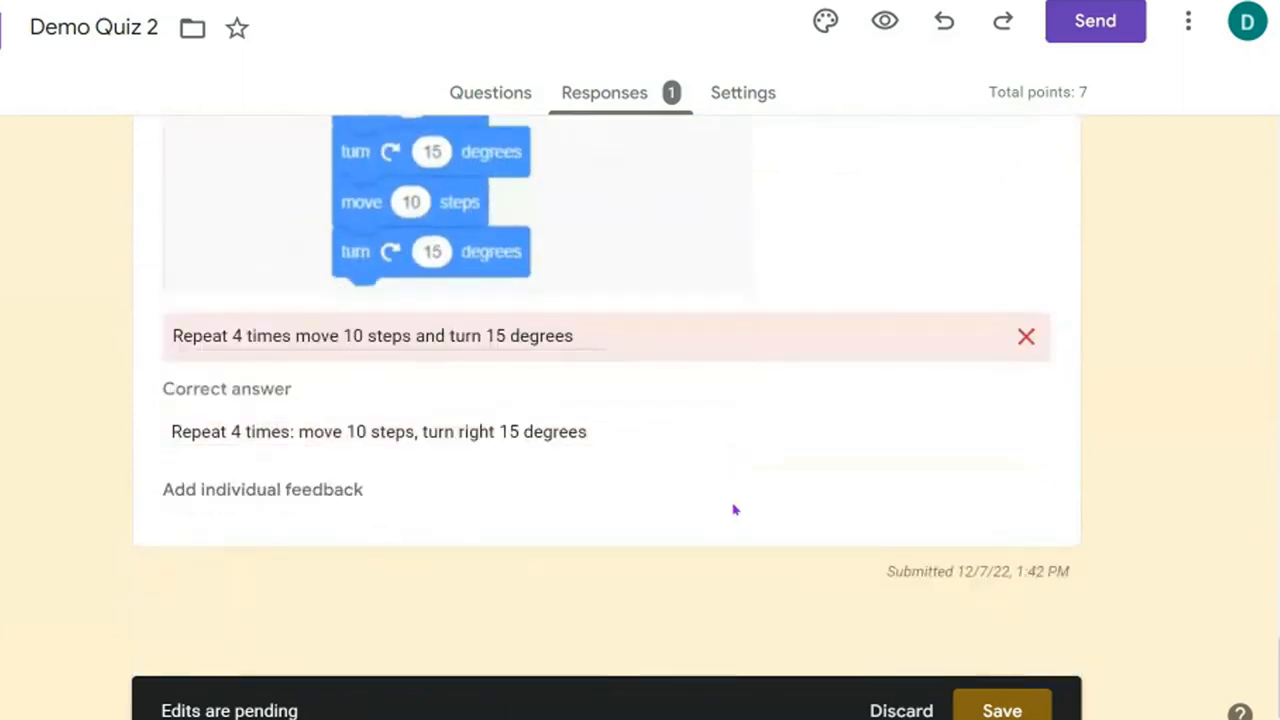
scroll(765, 493, "down", 3)
left_click(1006, 274)
scroll(878, 395, "up", 7)
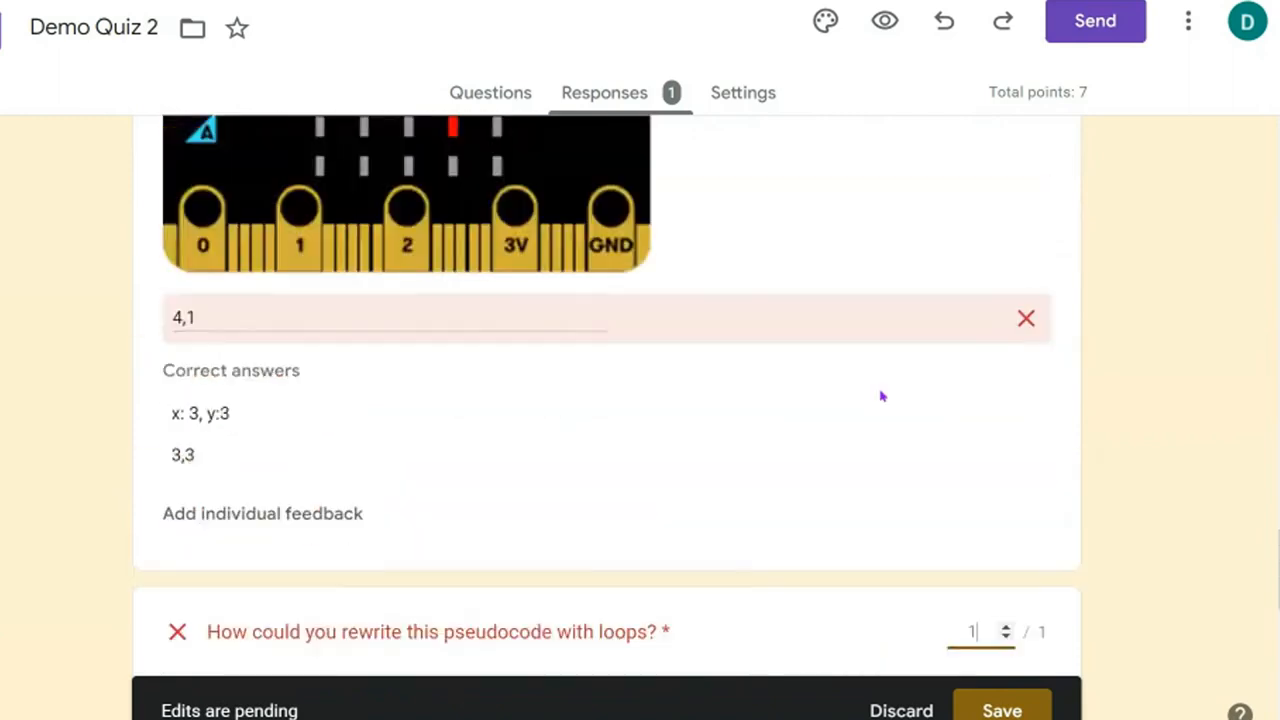
left_click(998, 711)
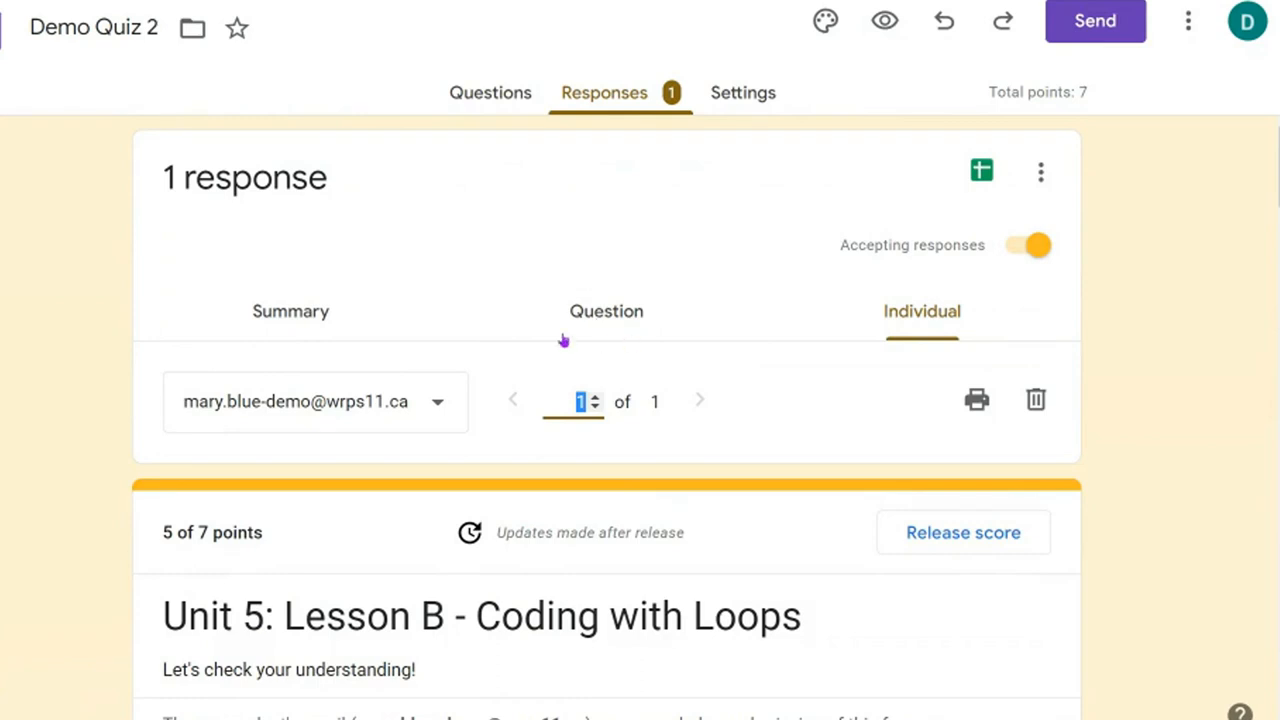
Step: Look over the updated response, view the options for releasing scores by email and close them without sending
scroll(513, 375, "down", 1)
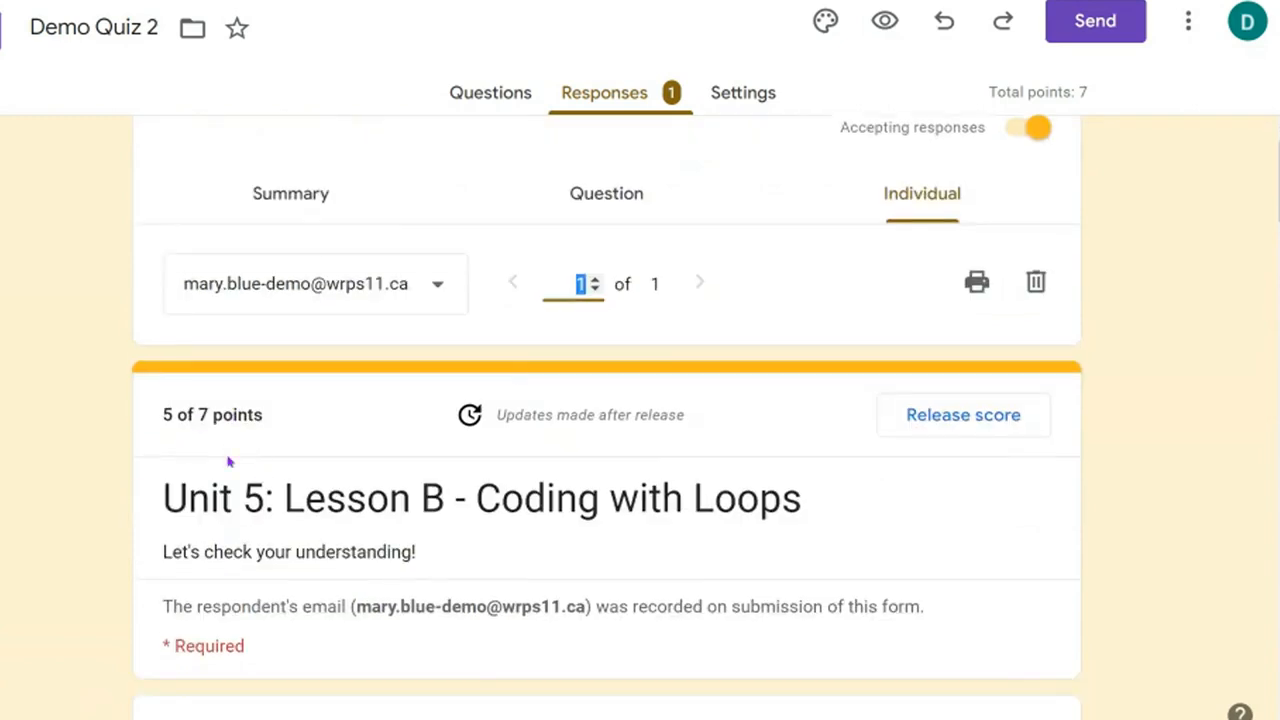
scroll(228, 455, "down", 1)
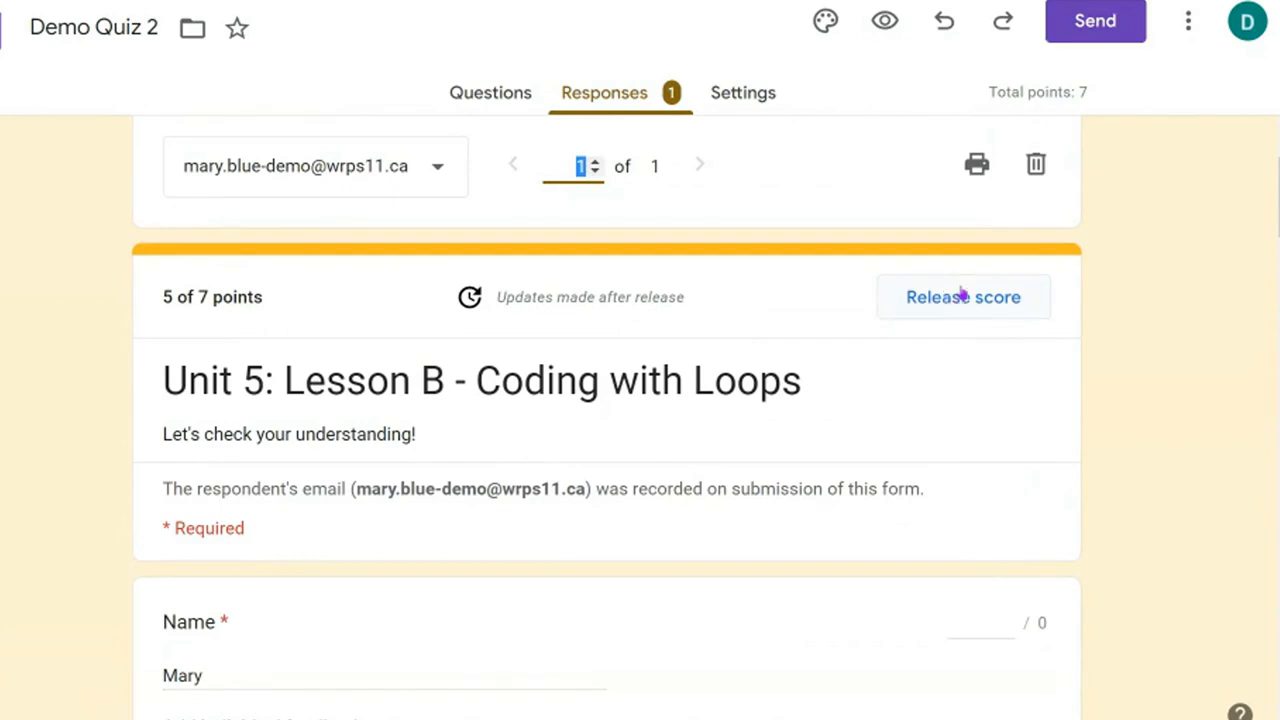
left_click(962, 296)
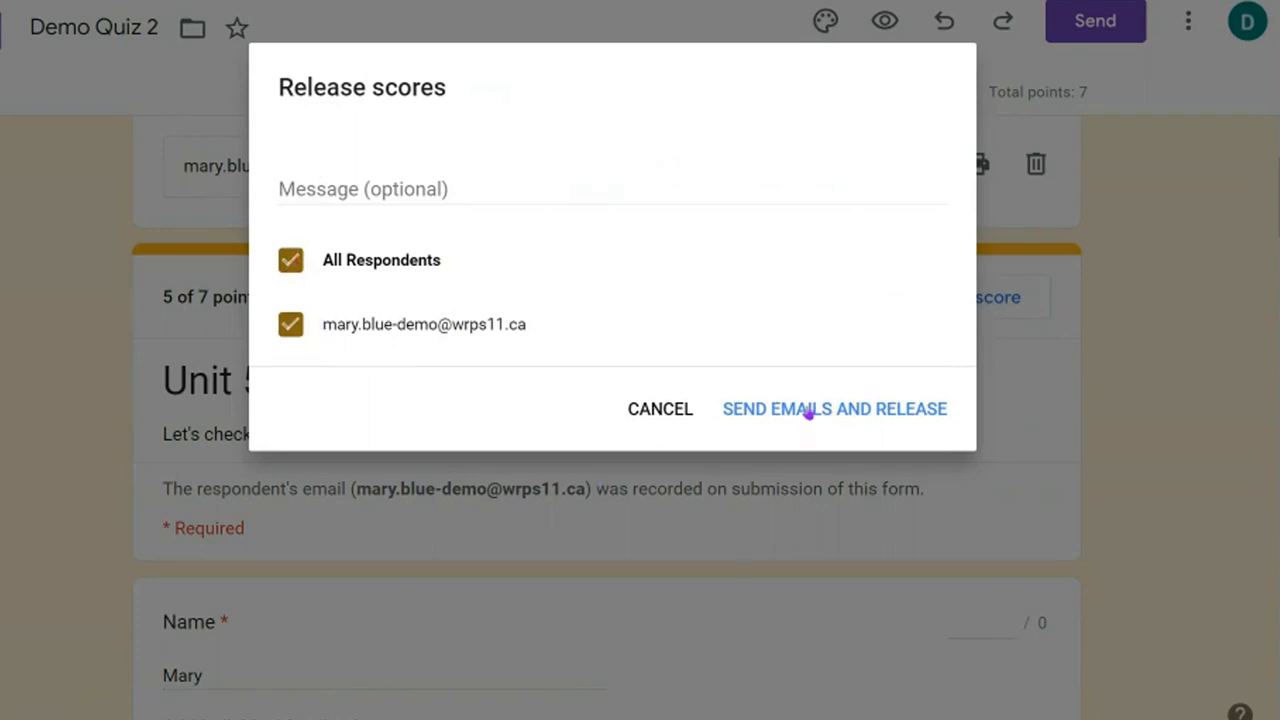
left_click(652, 414)
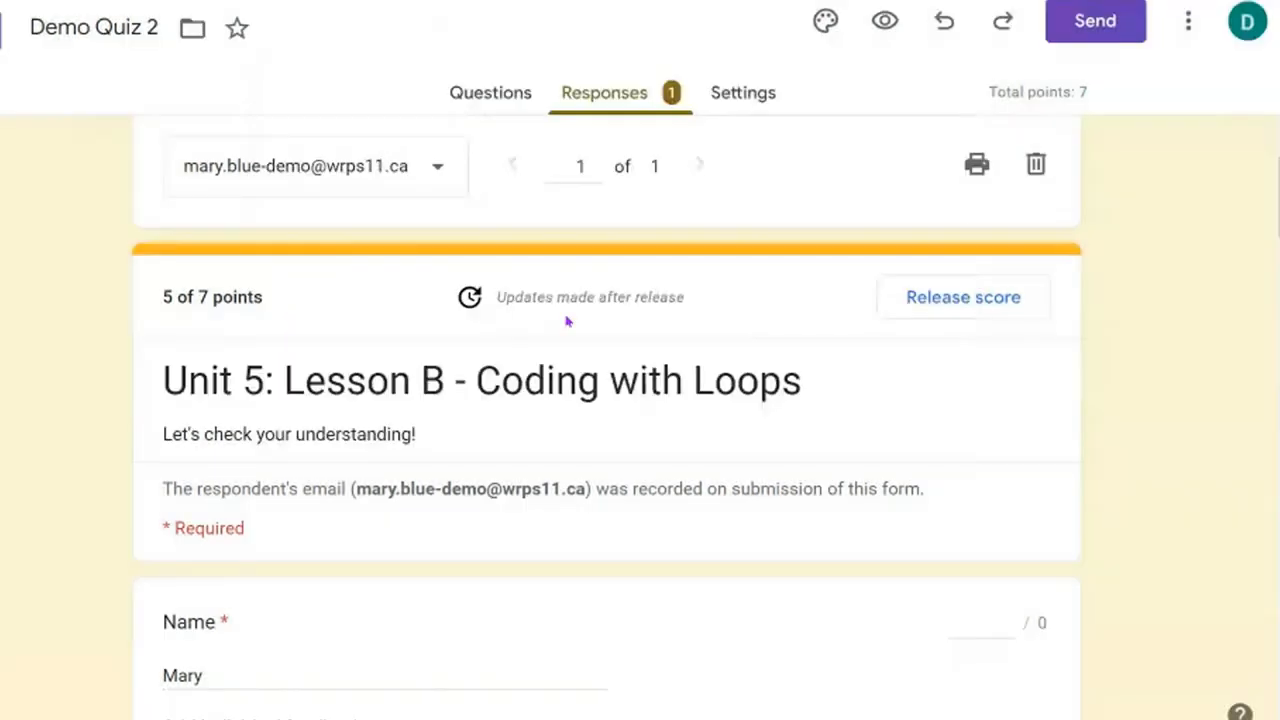
scroll(700, 455, "up", 3)
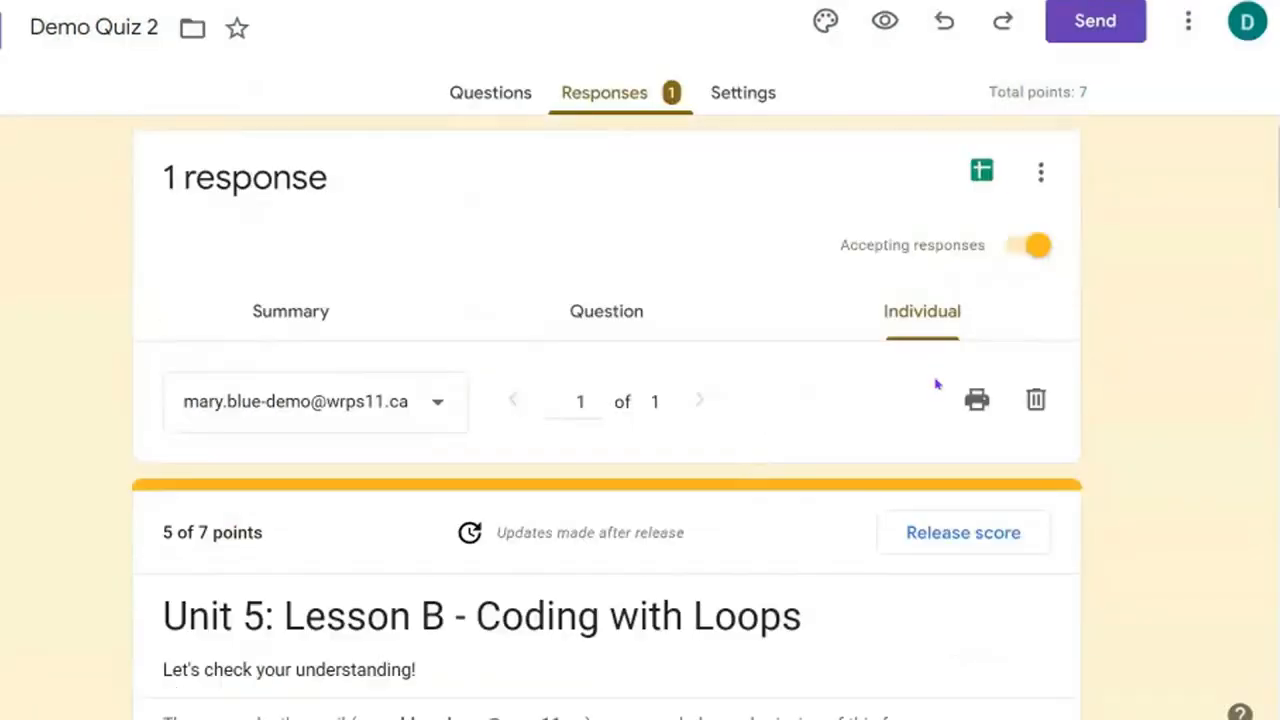
Step: Export the quiz responses to a new spreadsheet named Demo Quiz 2 (Responses)
left_click(982, 172)
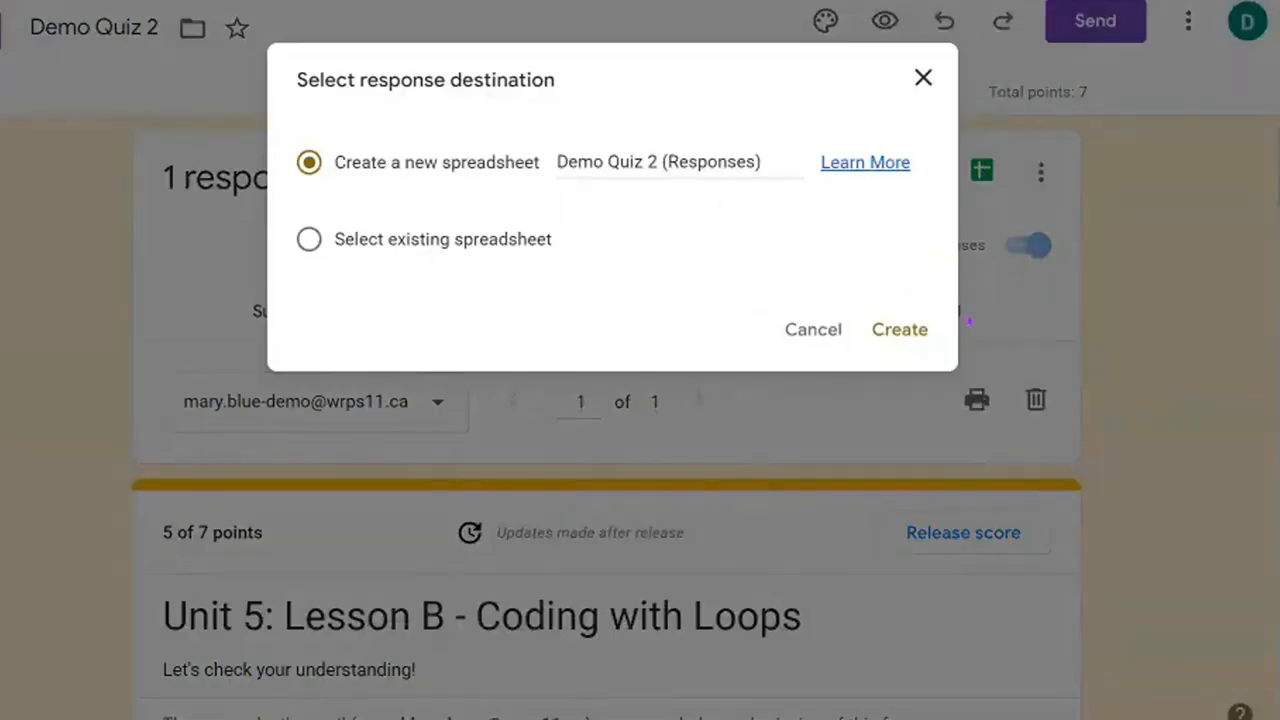
left_click(903, 332)
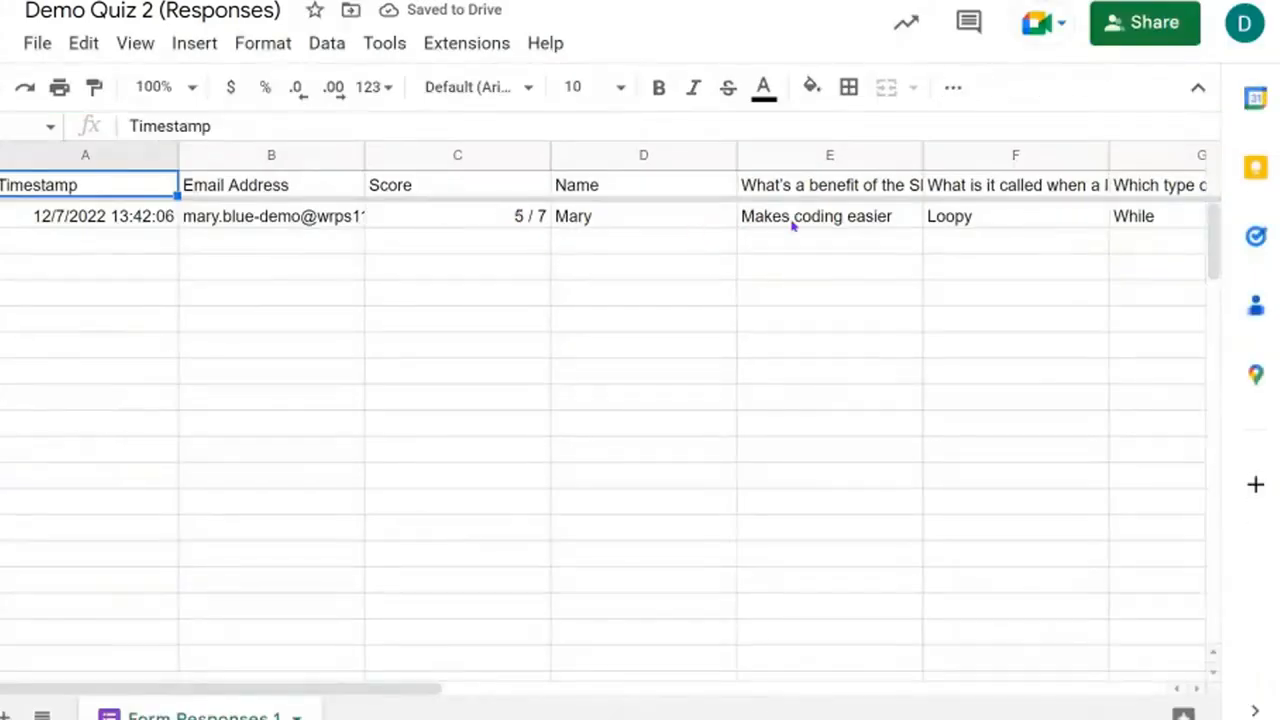
Step: Check the student's entry in the Score column of the response spreadsheet and return to the quiz form
left_click(476, 221)
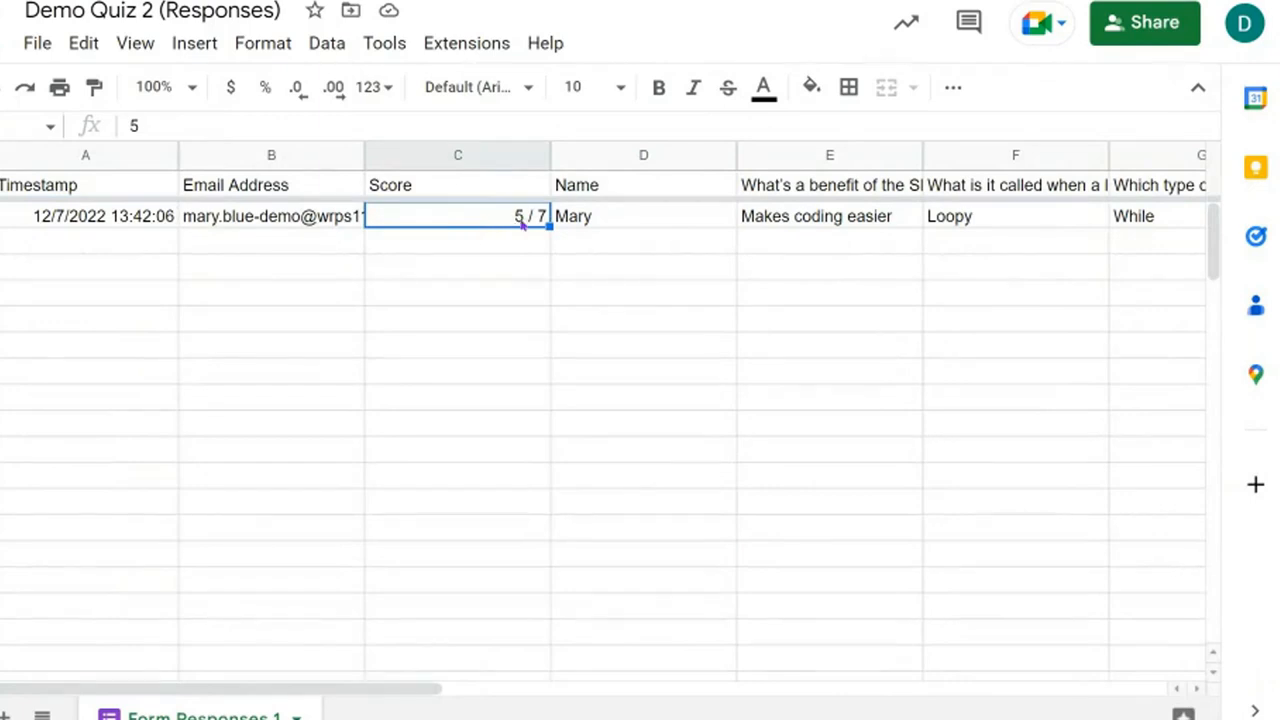
left_click(480, 250)
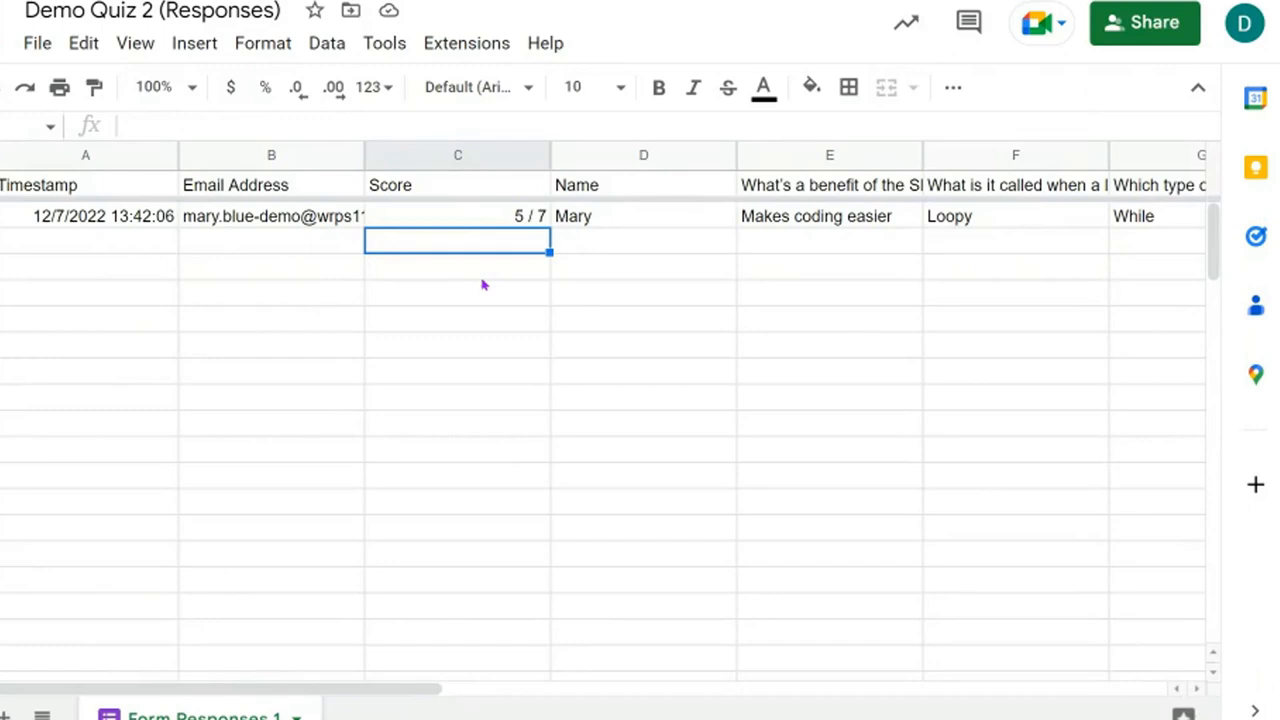
key("ctrl+shift+Tab")
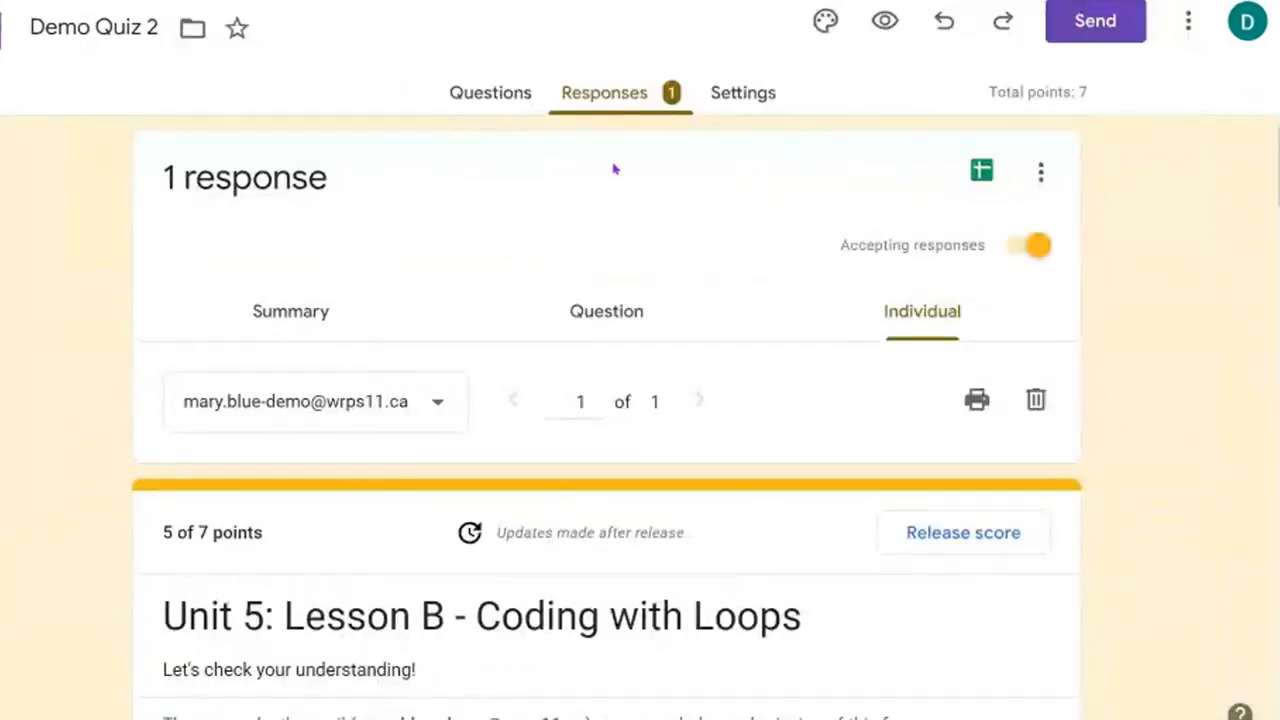